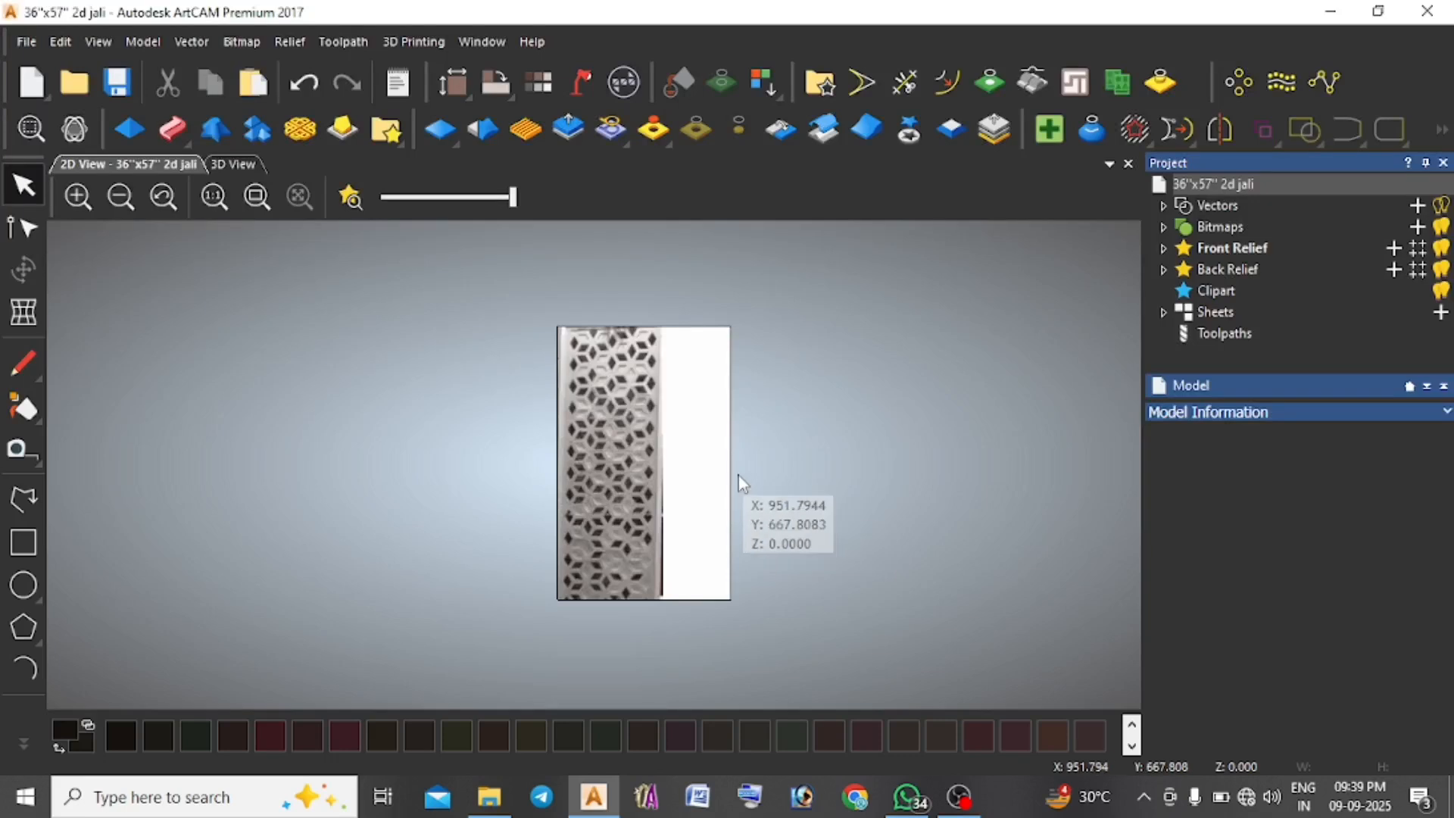
# Look over the reference jali photo and check the model's height and width in inches.
pyautogui.scroll(2, 629, 383)
pyautogui.scroll(-2, 771, 410)
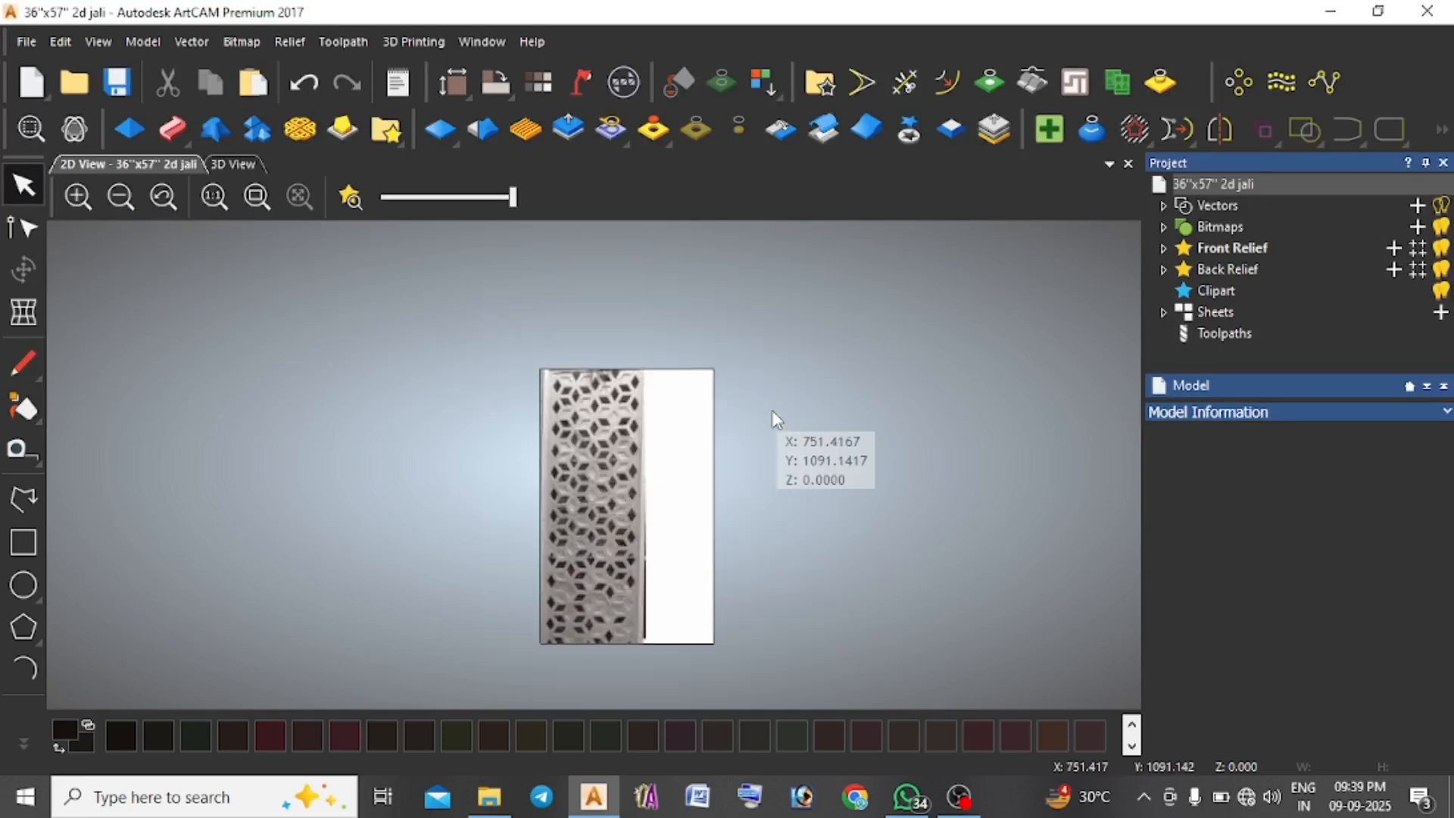
pyautogui.scroll(4, 579, 430)
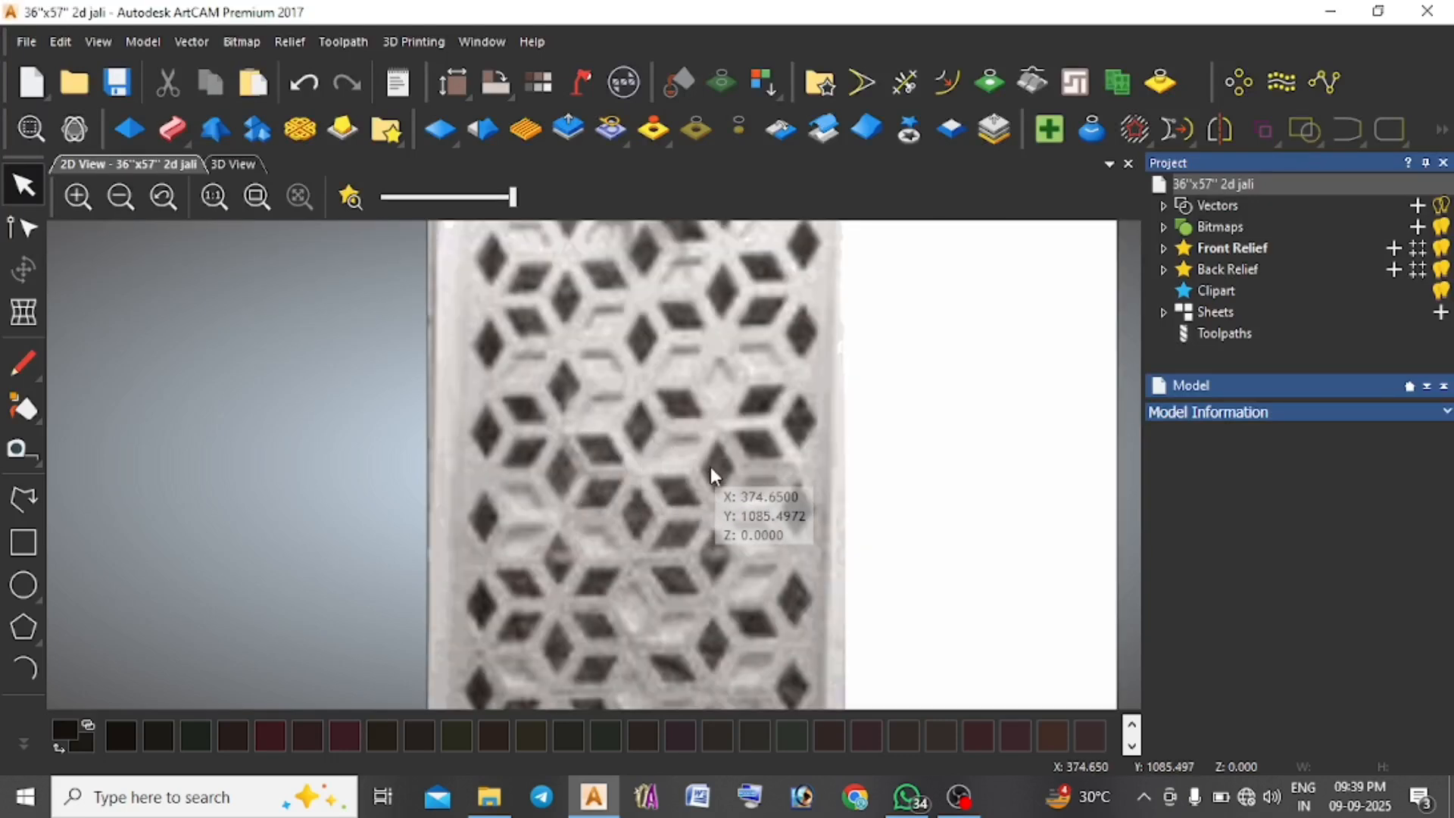
pyautogui.scroll(-2, 710, 477)
pyautogui.scroll(-2, 706, 493)
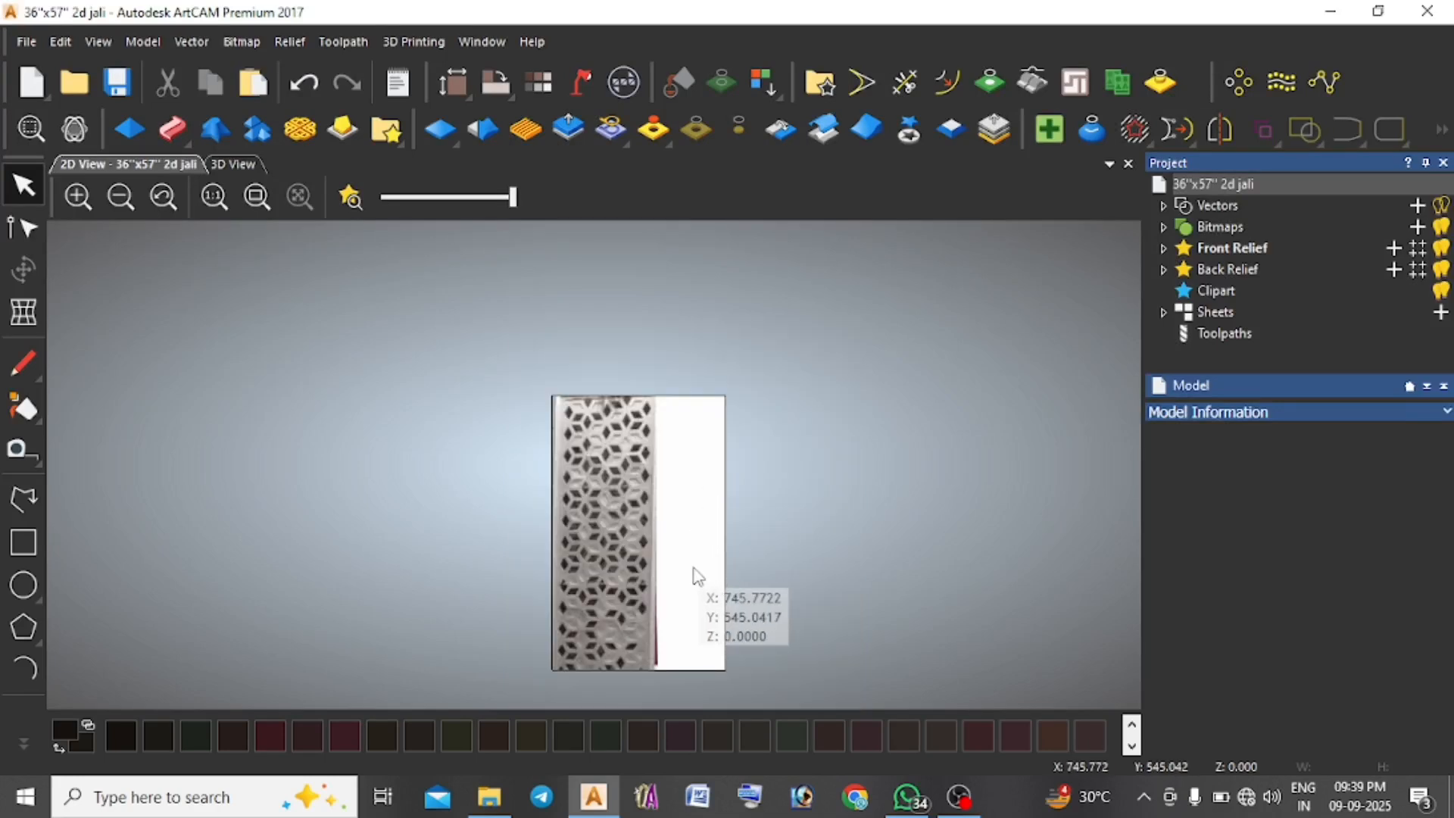
pyautogui.click(447, 97)
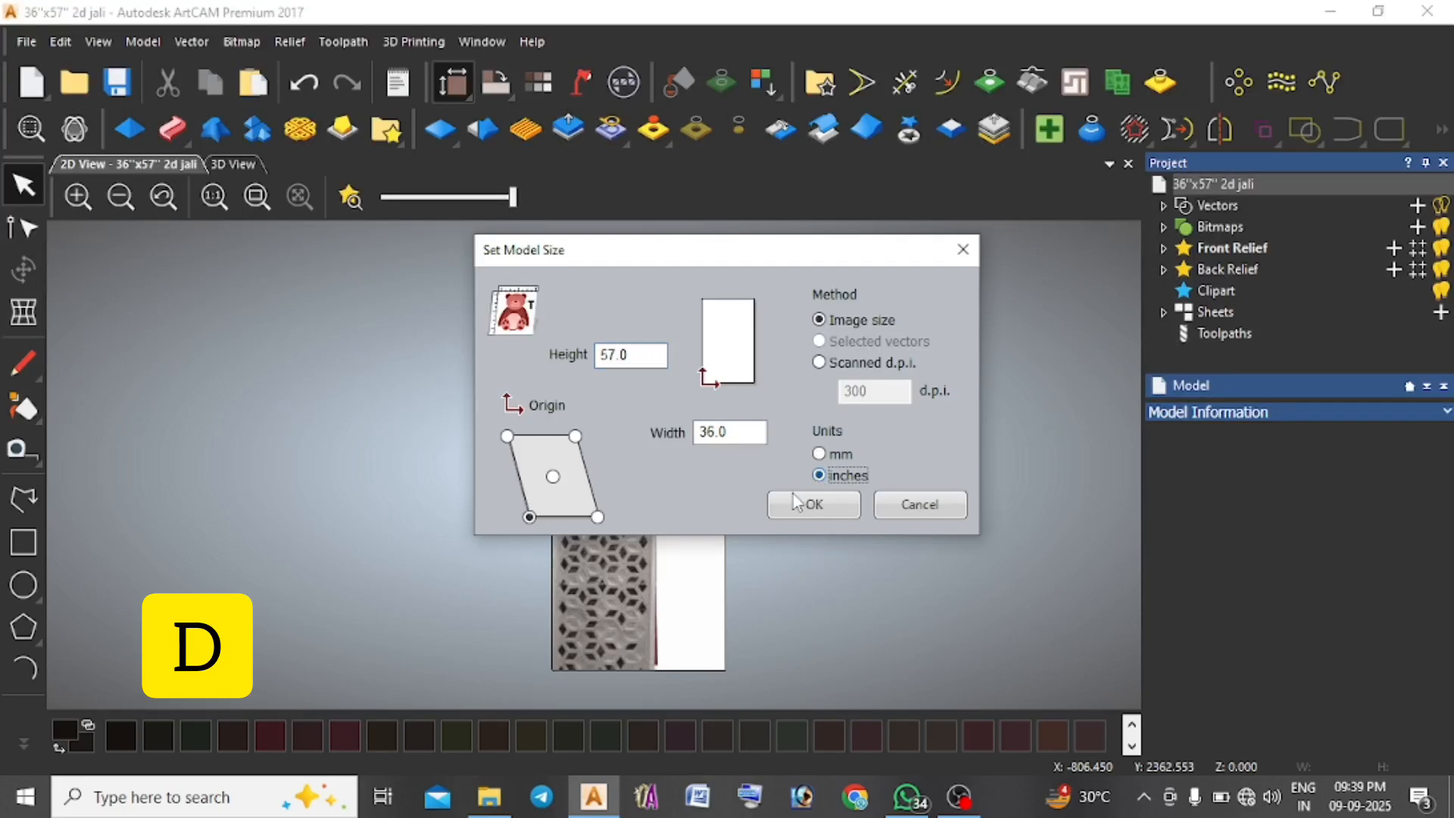
pyautogui.click(965, 244)
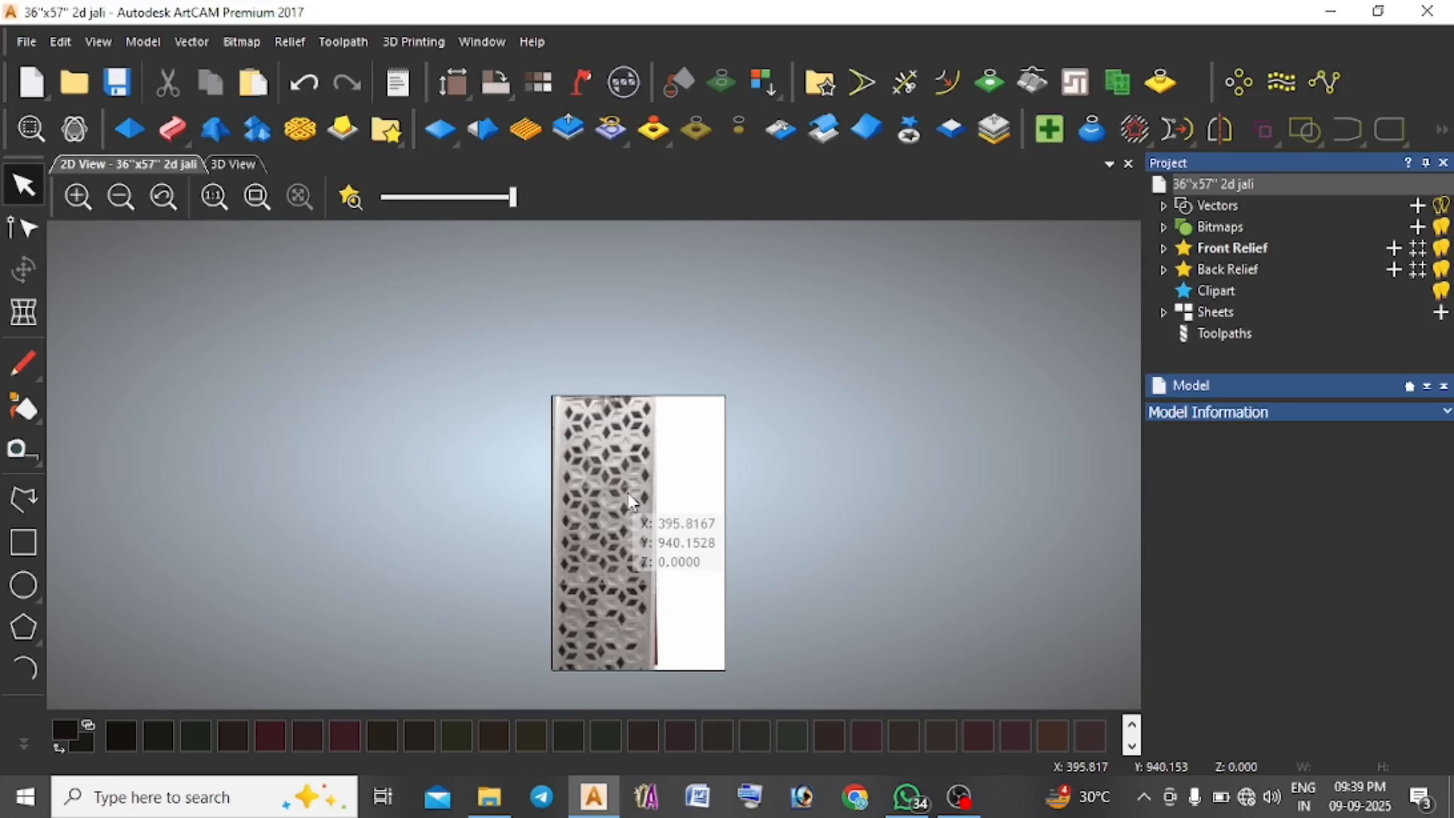
# Draw a rectangle about 100 mm wide and 61 mm high around one dark diamond near the middle of the jali photo.
pyautogui.scroll(3, 616, 562)
pyautogui.scroll(3, 577, 457)
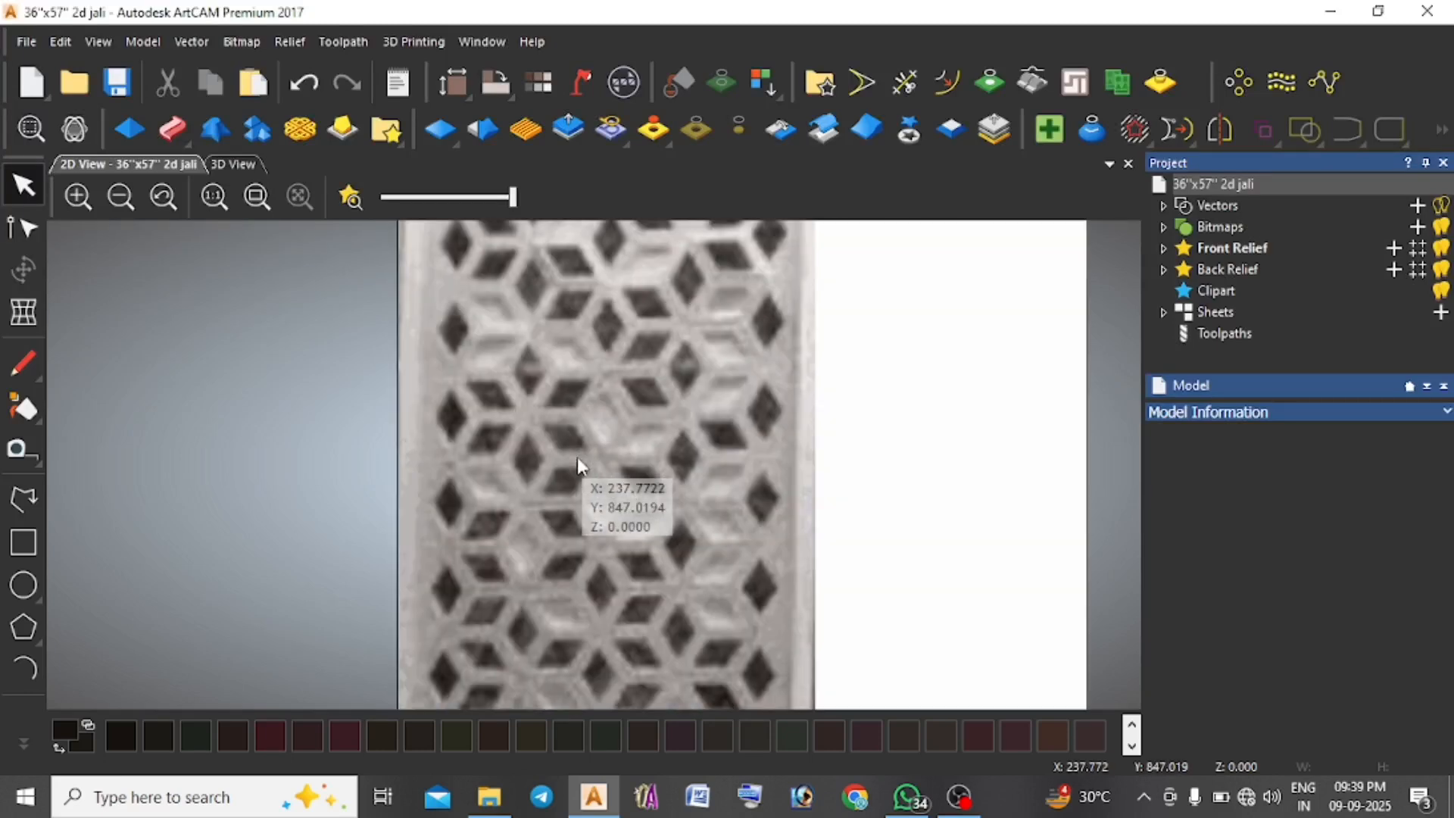
pyautogui.scroll(3, 542, 443)
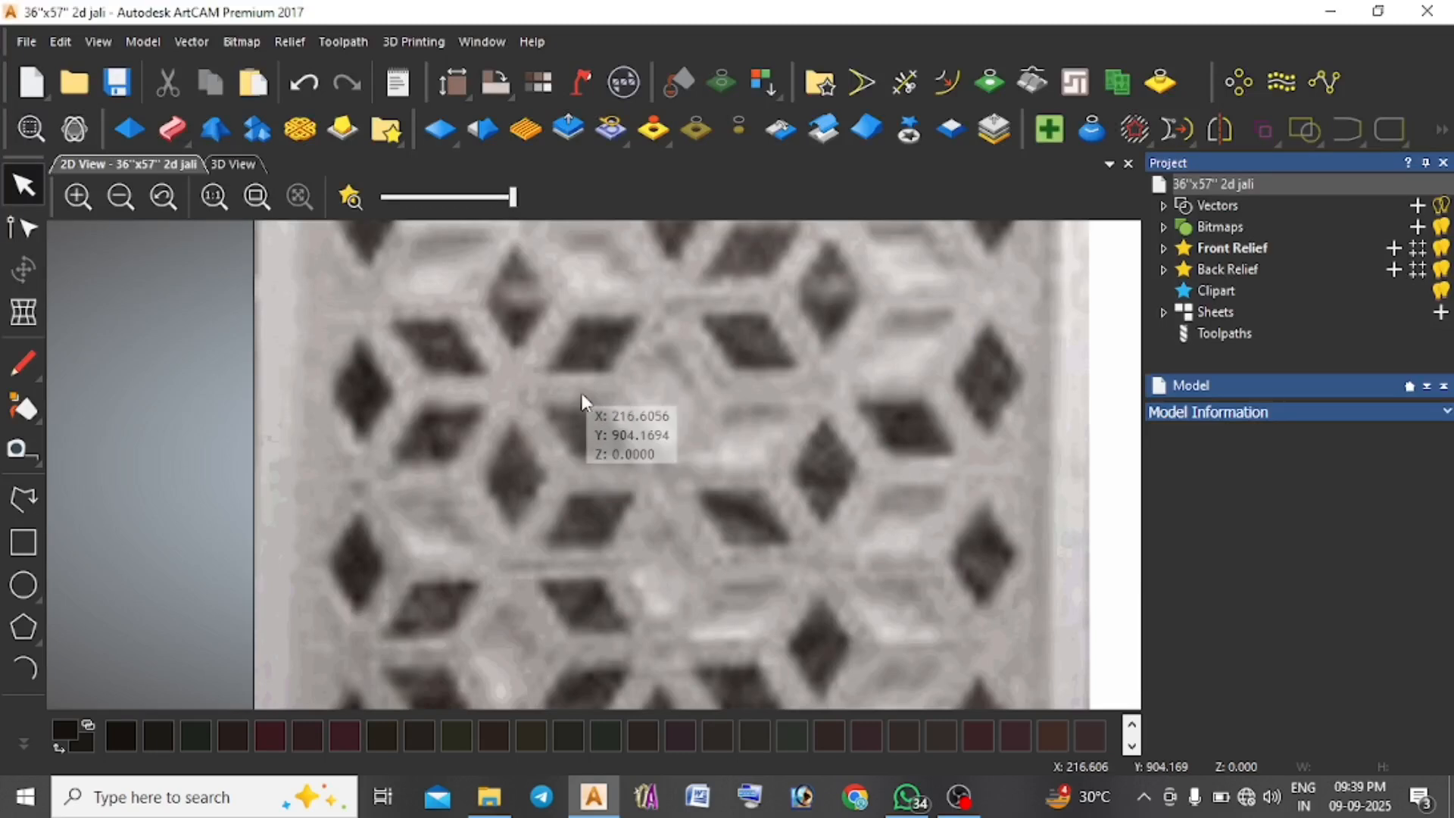
pyautogui.click(34, 543)
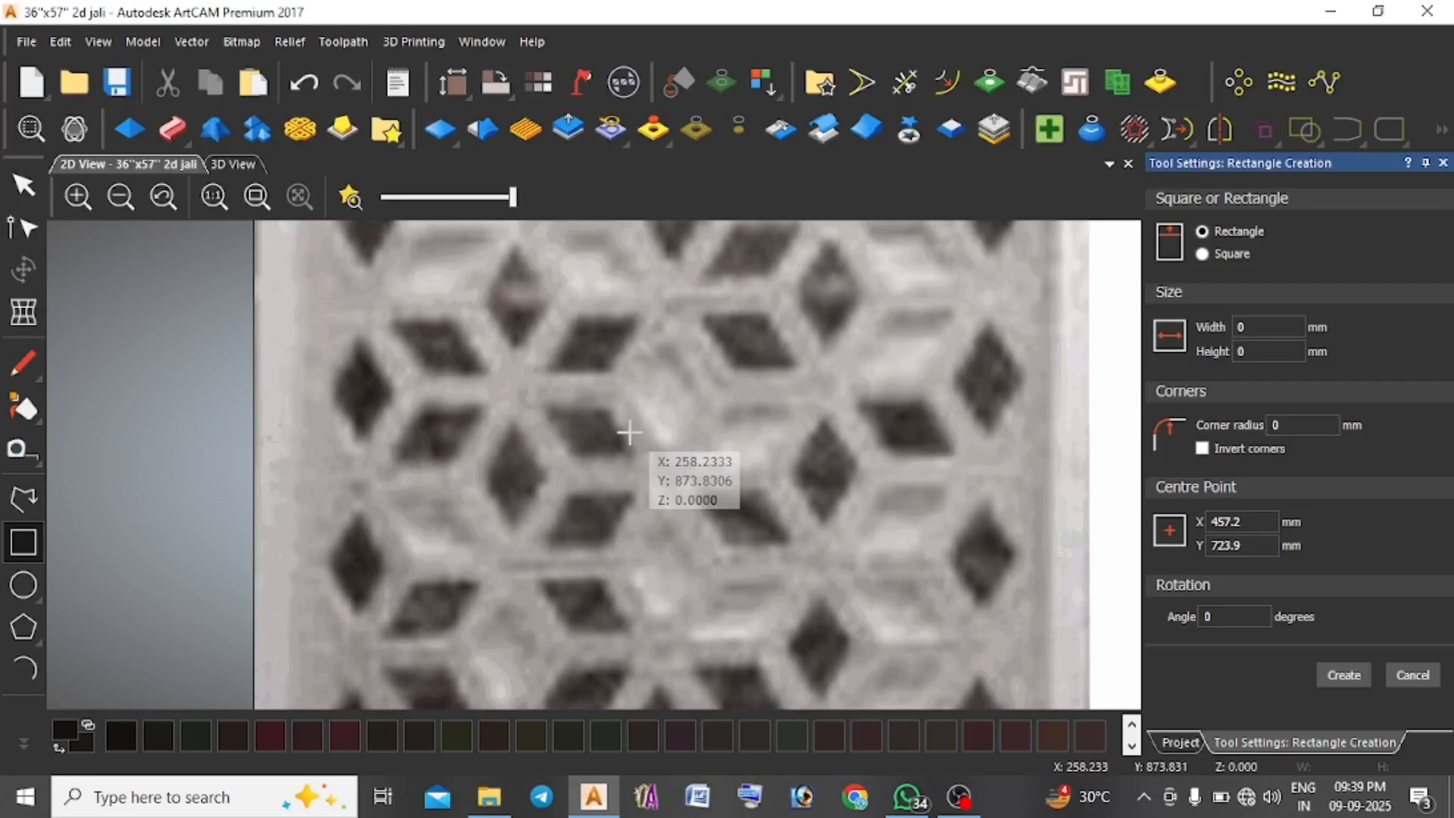
pyautogui.scroll(2, 519, 405)
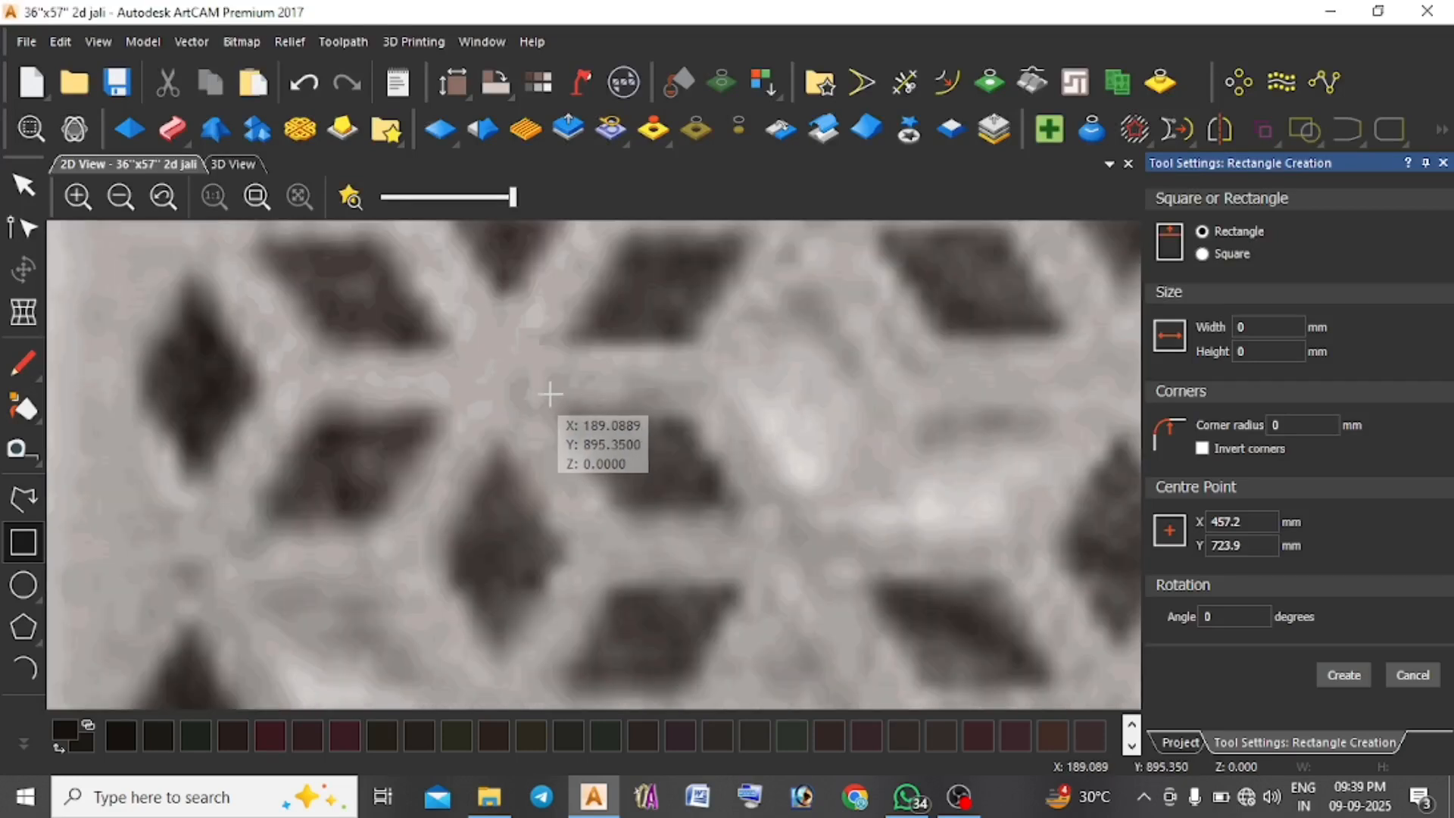
pyautogui.moveTo(501, 369)
pyautogui.mouseDown()
pyautogui.moveTo(668, 455)
pyautogui.moveTo(804, 551)
pyautogui.mouseUp()
pyautogui.press('Escape')
pyautogui.scroll(-2, 703, 473)
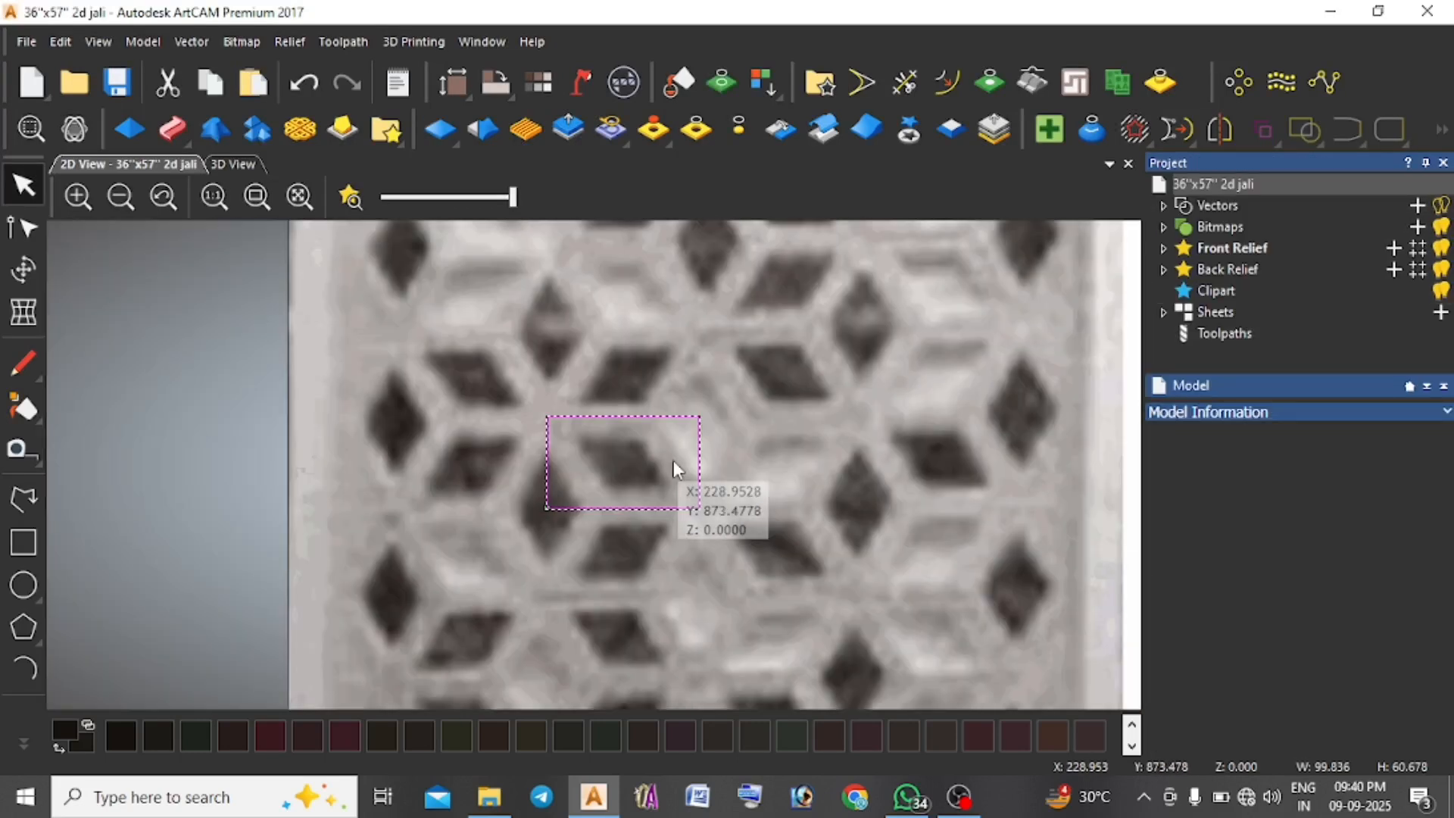
pyautogui.scroll(2, 631, 470)
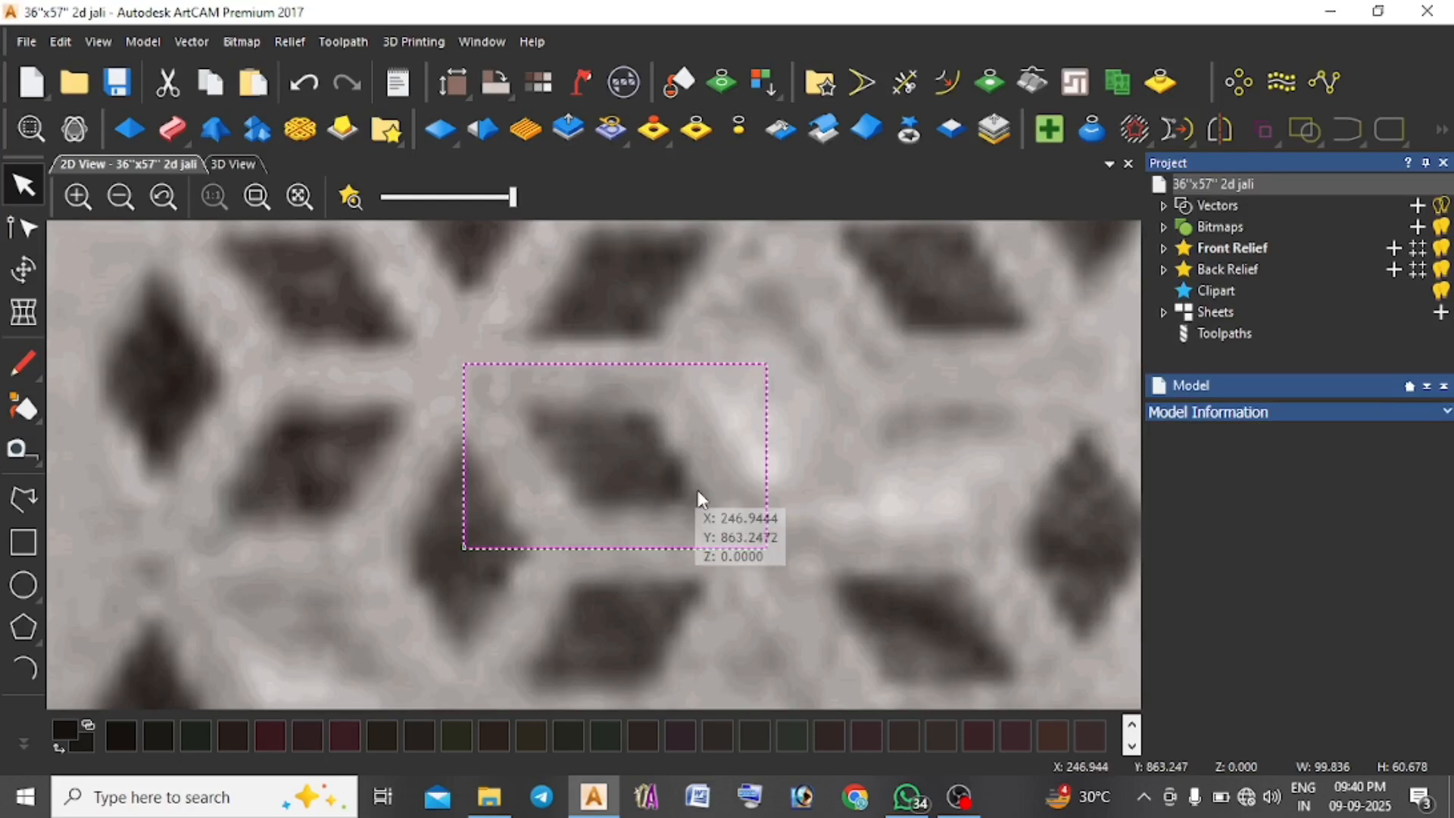
pyautogui.click(862, 496)
pyautogui.scroll(-3, 818, 493)
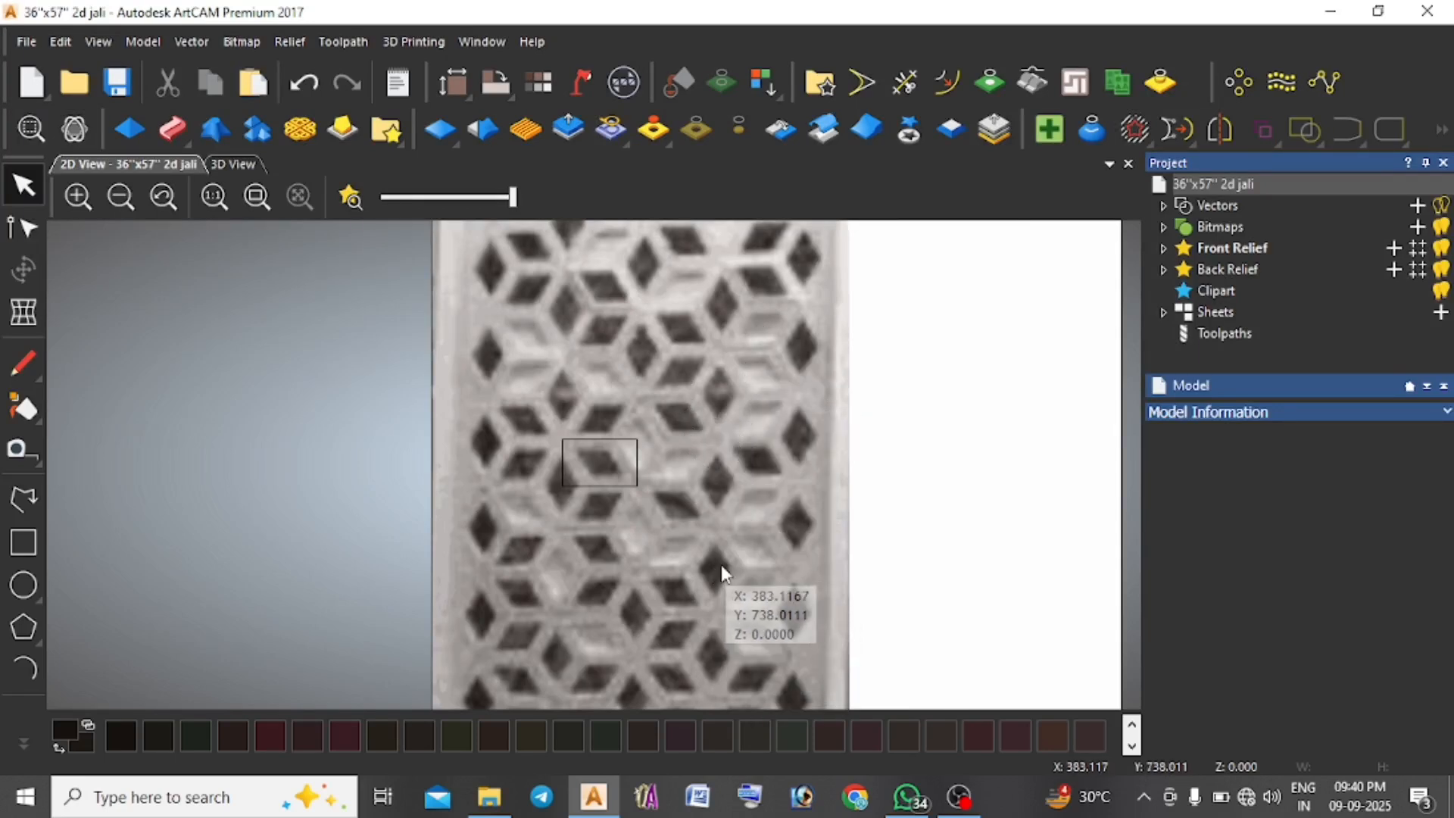
# Measure the vertical gap between the diamond in the rectangle and the diamond directly above it.
pyautogui.scroll(1, 620, 456)
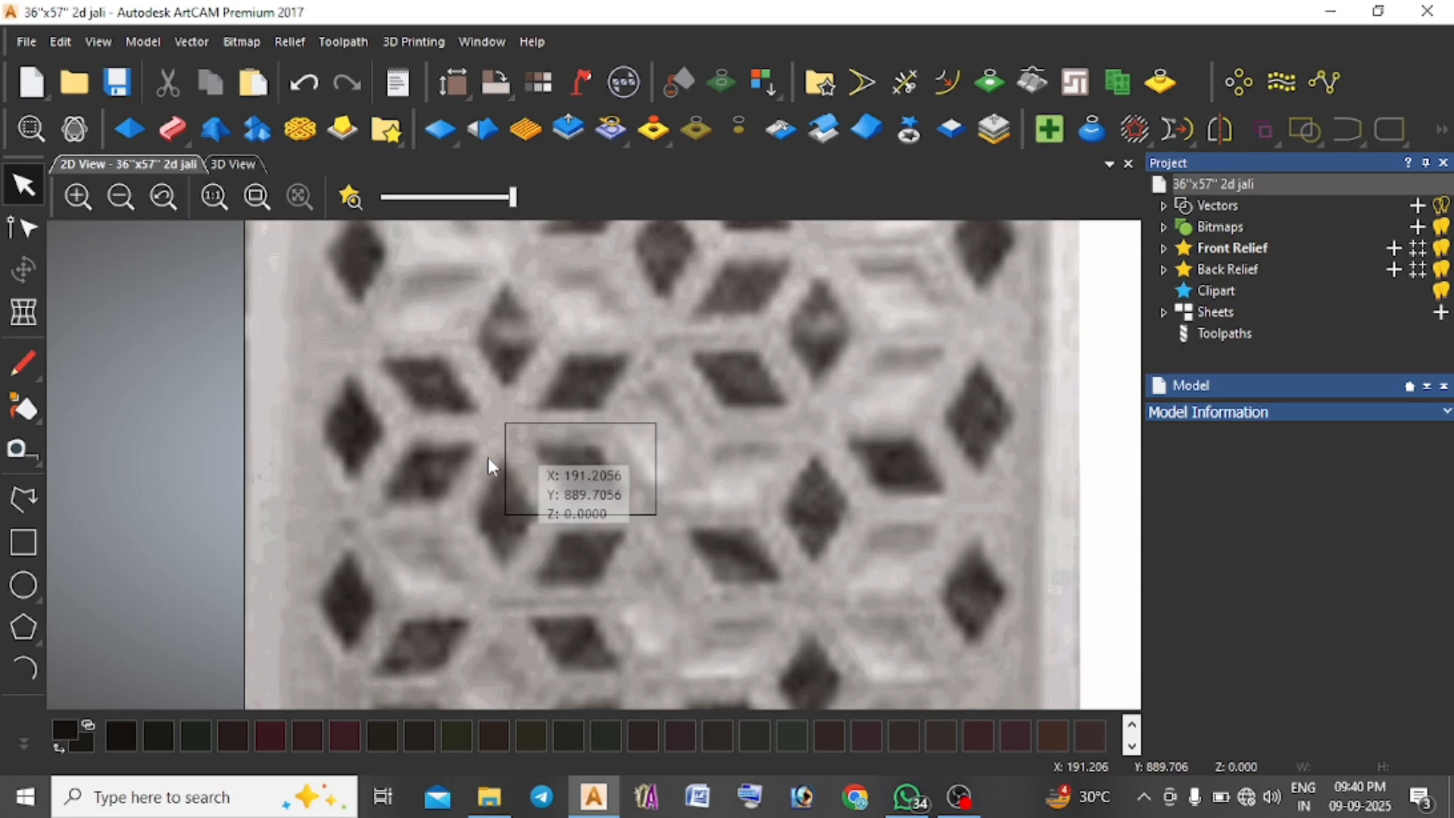
pyautogui.click(23, 450)
pyautogui.scroll(1, 558, 409)
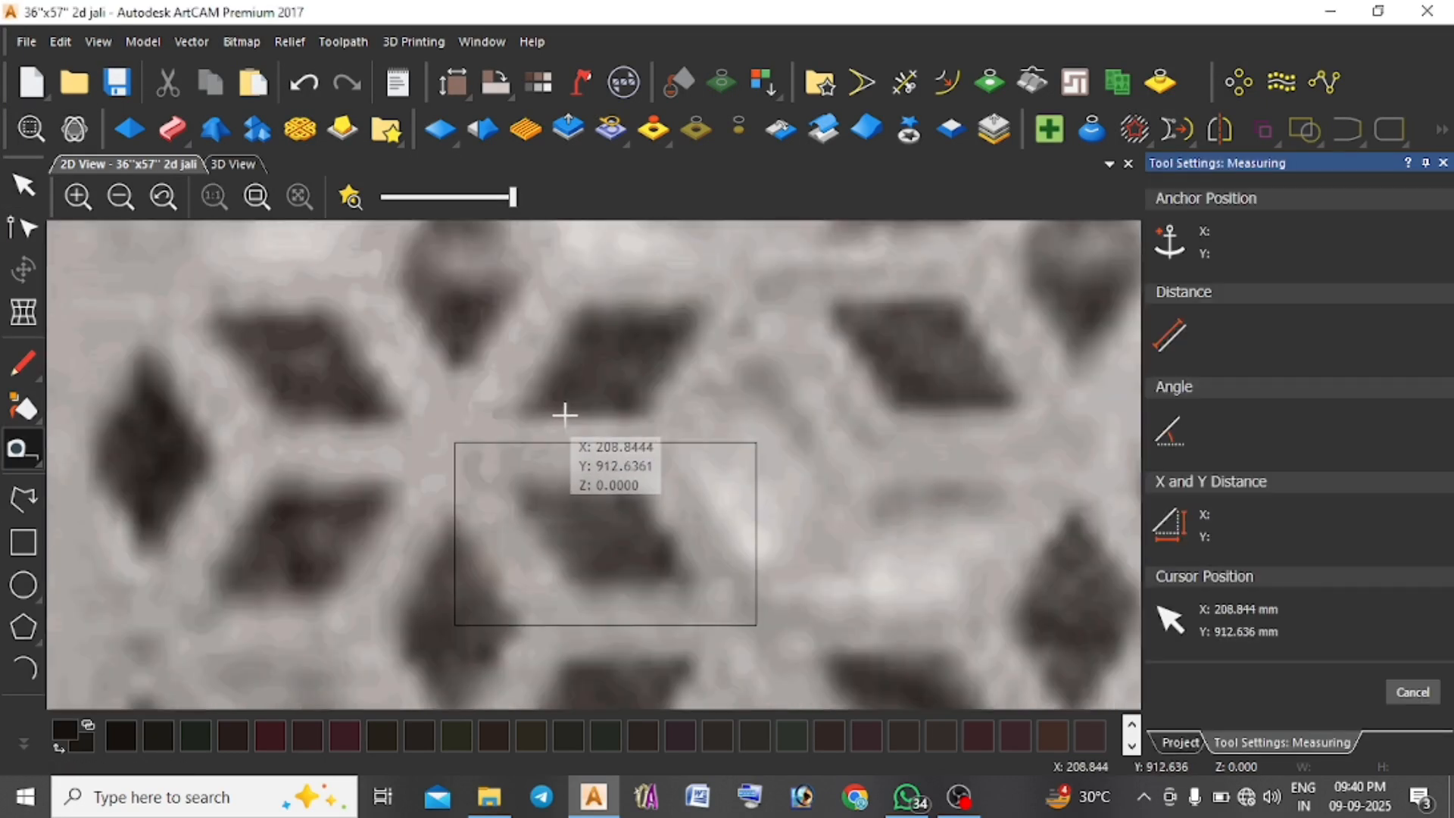
pyautogui.moveTo(570, 411); pyautogui.dragTo(571, 485)
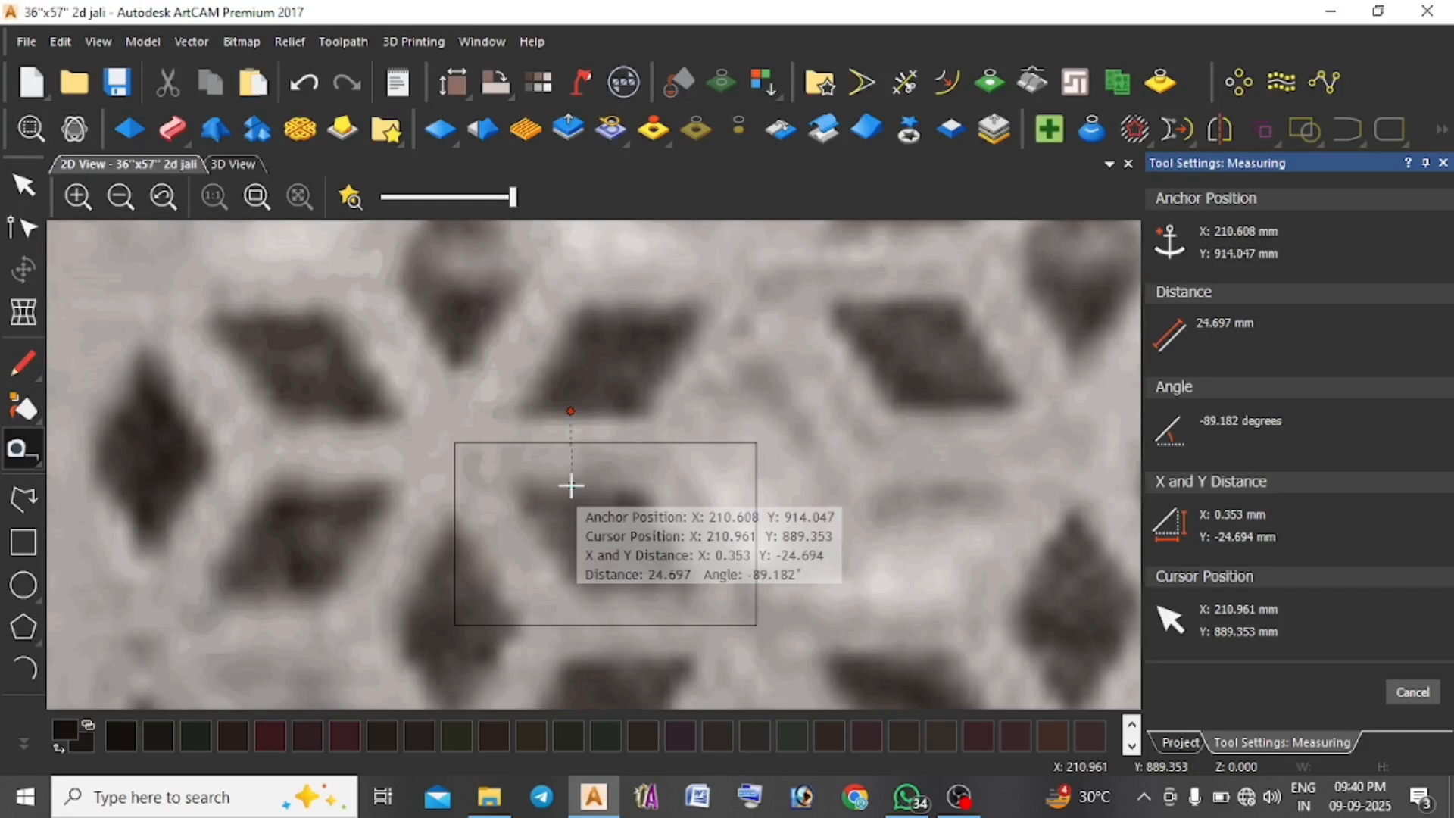
pyautogui.press('Escape')
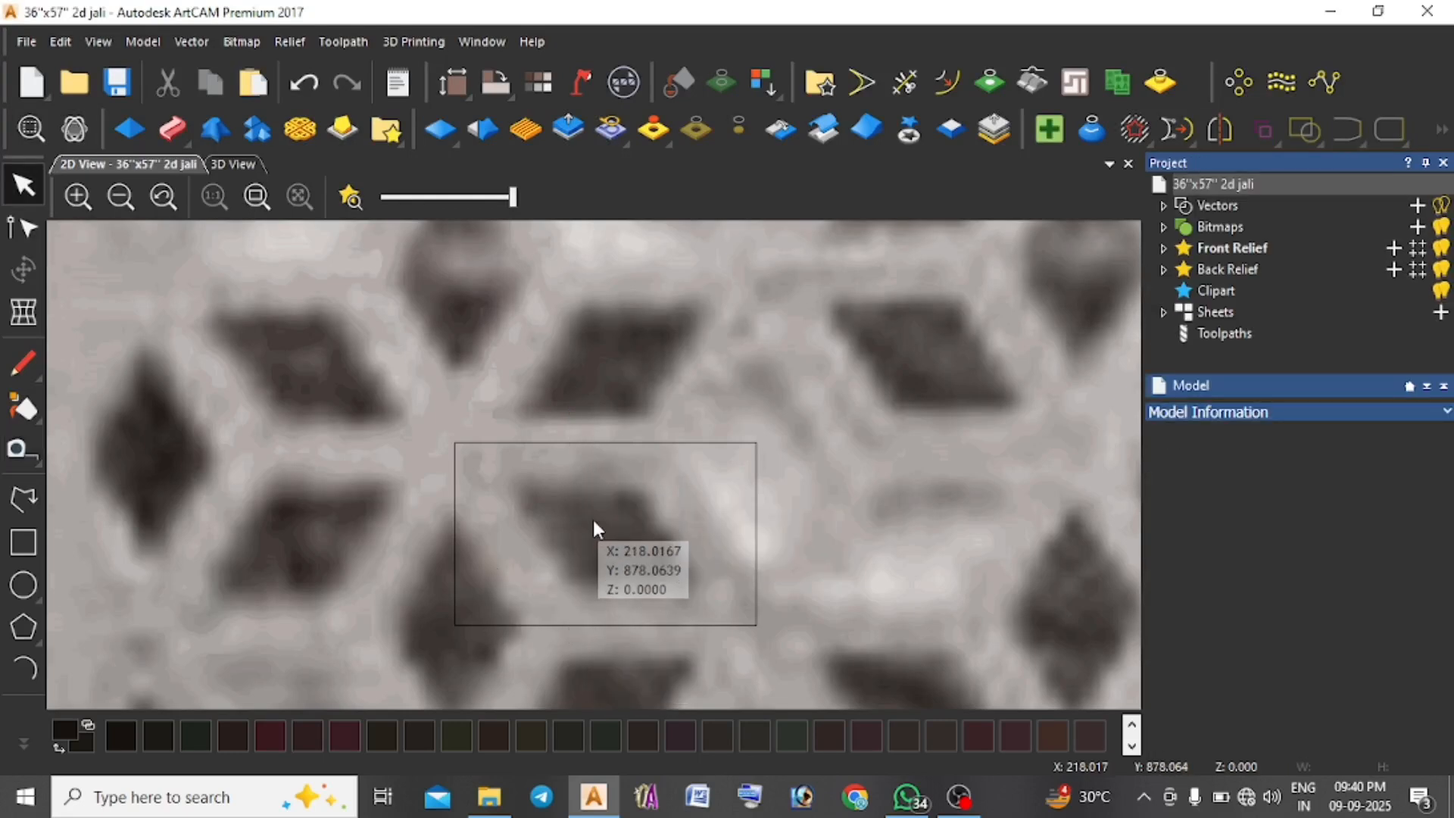
# Offset the rectangle 12.7 mm inwards with sharp corners, keeping the original.
pyautogui.click(645, 444)
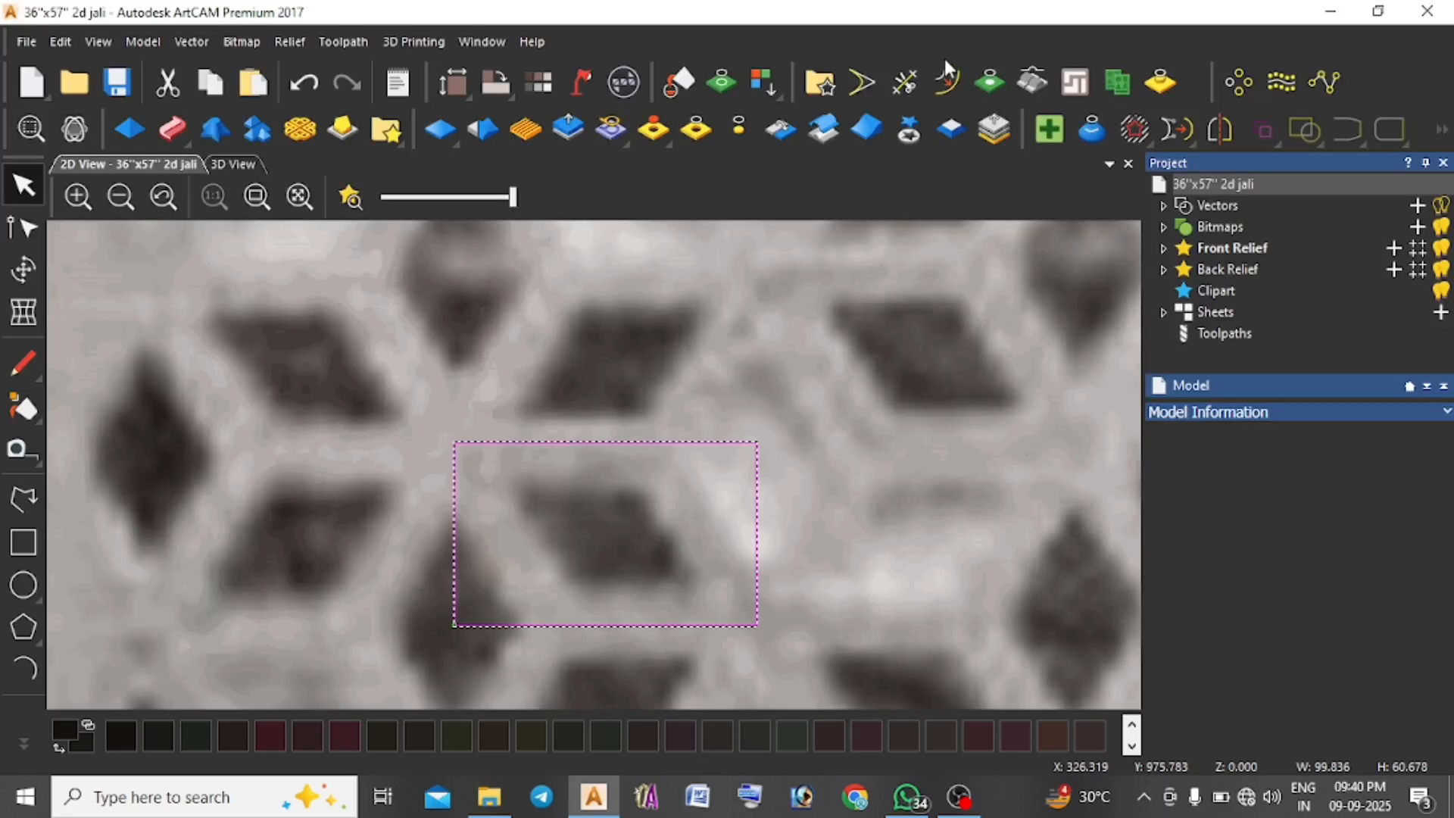
pyautogui.click(942, 86)
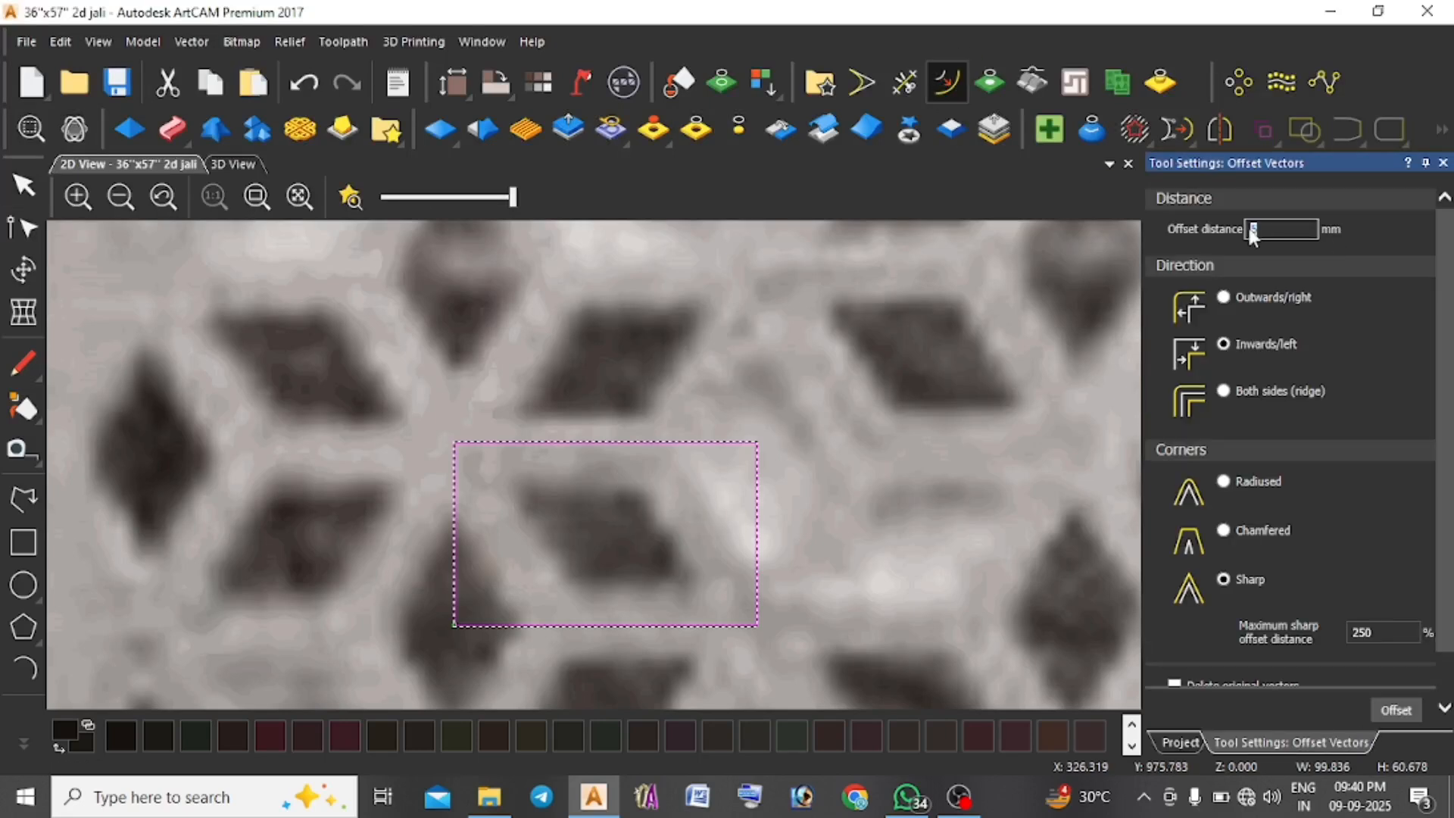
pyautogui.write('12.7')
pyautogui.click(1396, 709)
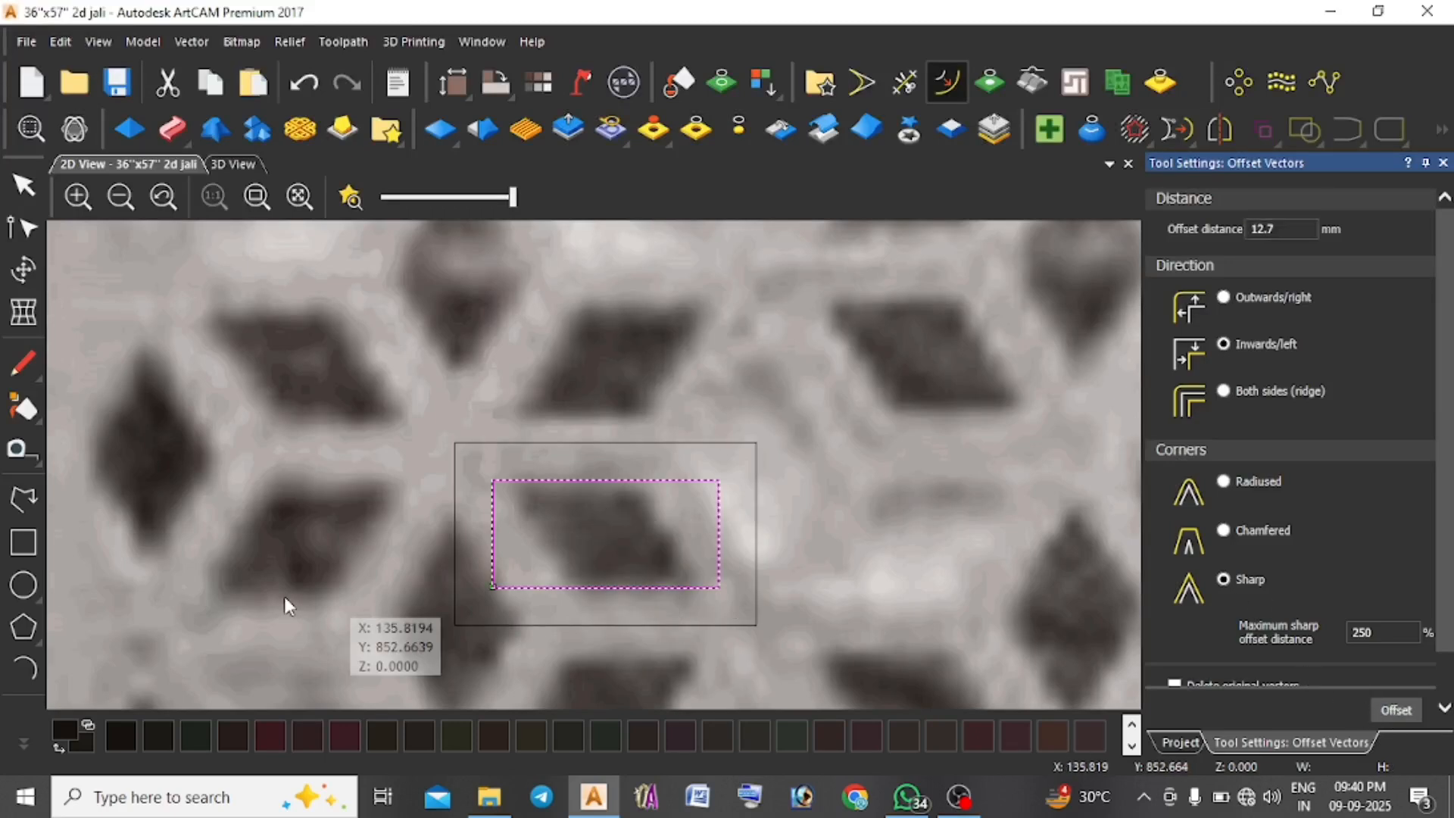
pyautogui.click(23, 185)
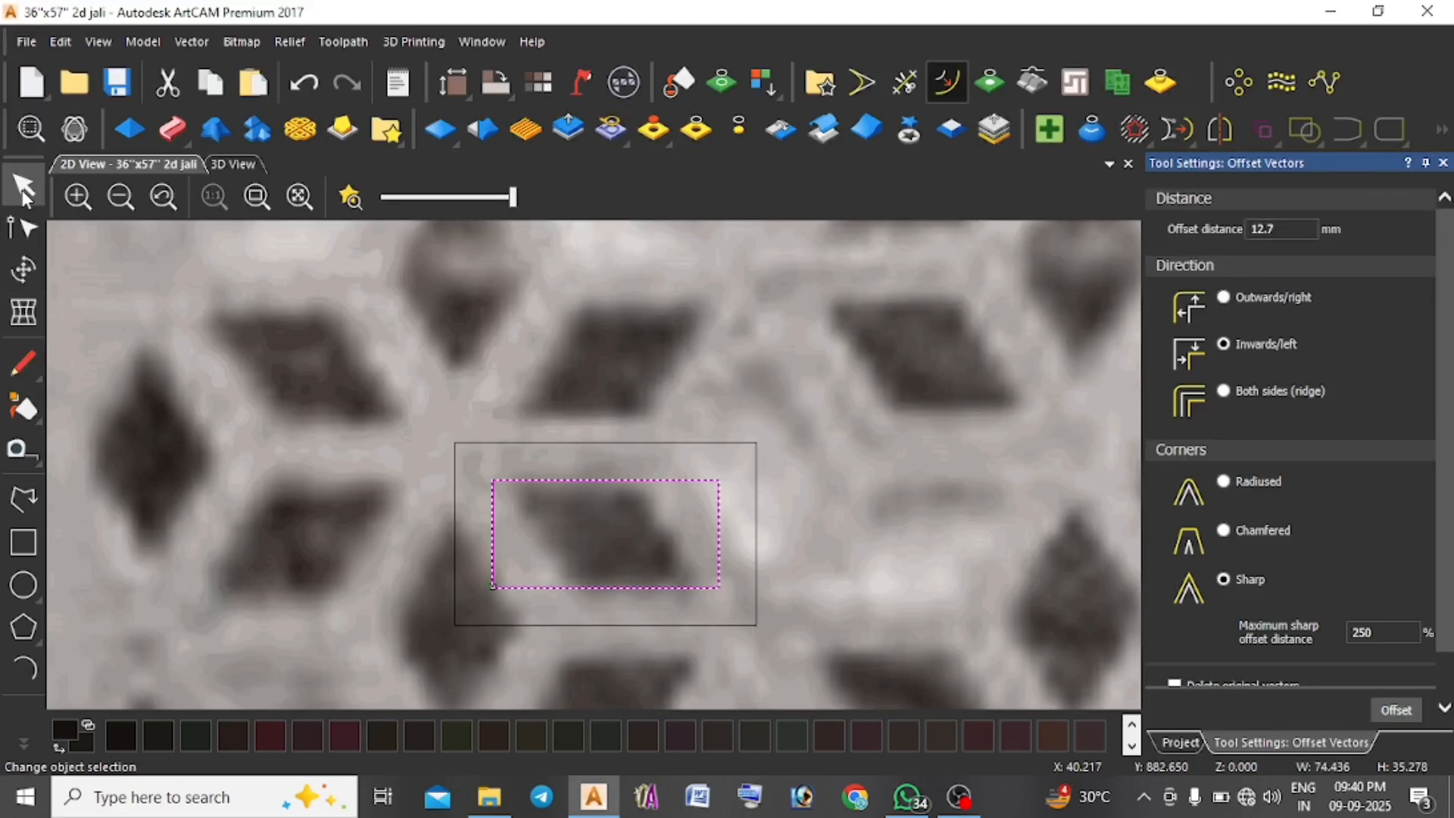
# Draw a slanted line from the outer rectangle's upper-left corner down past its lower edge, spanning about 47 mm by 82 mm.
pyautogui.click(23, 506)
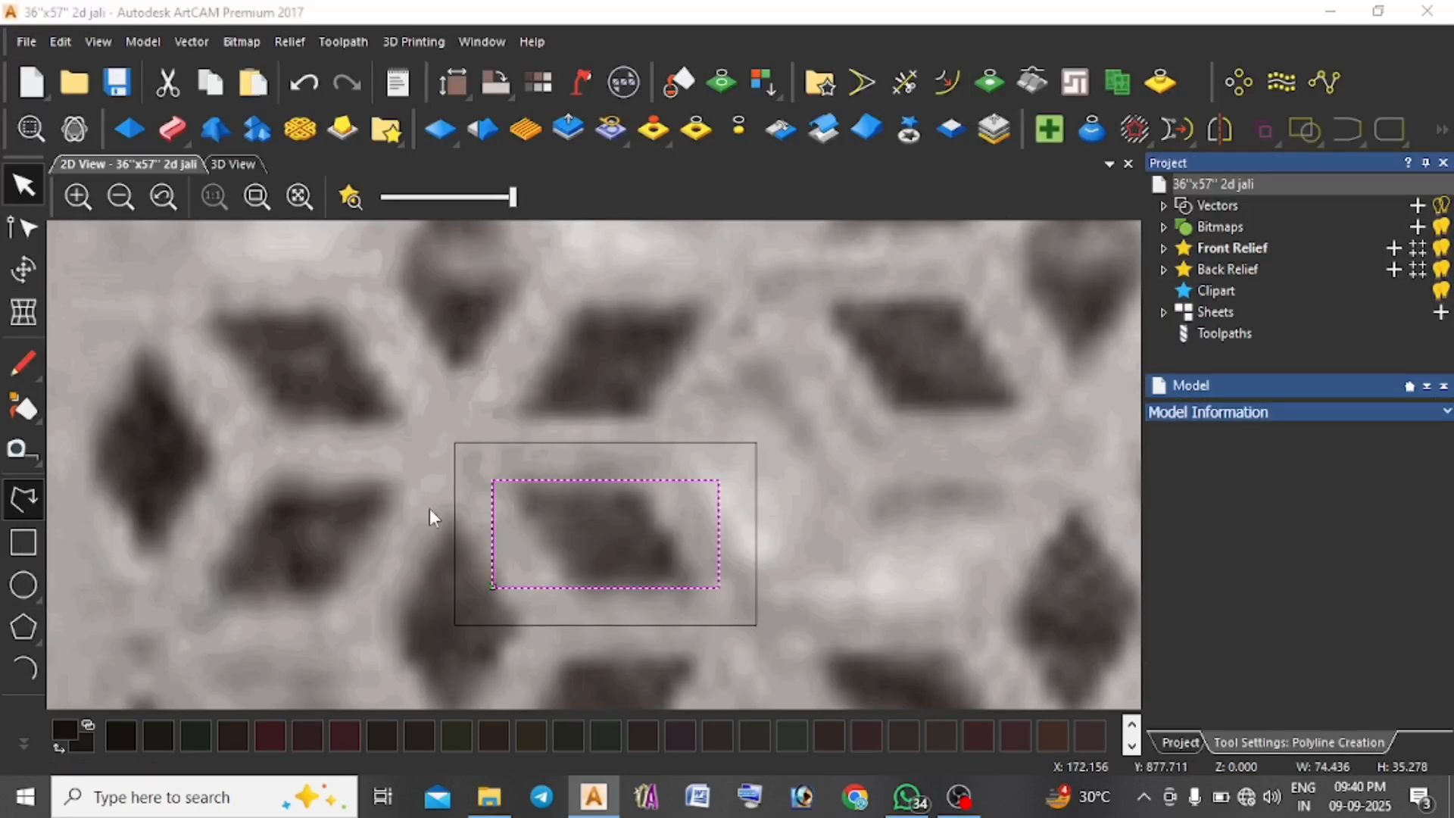
pyautogui.click(453, 441)
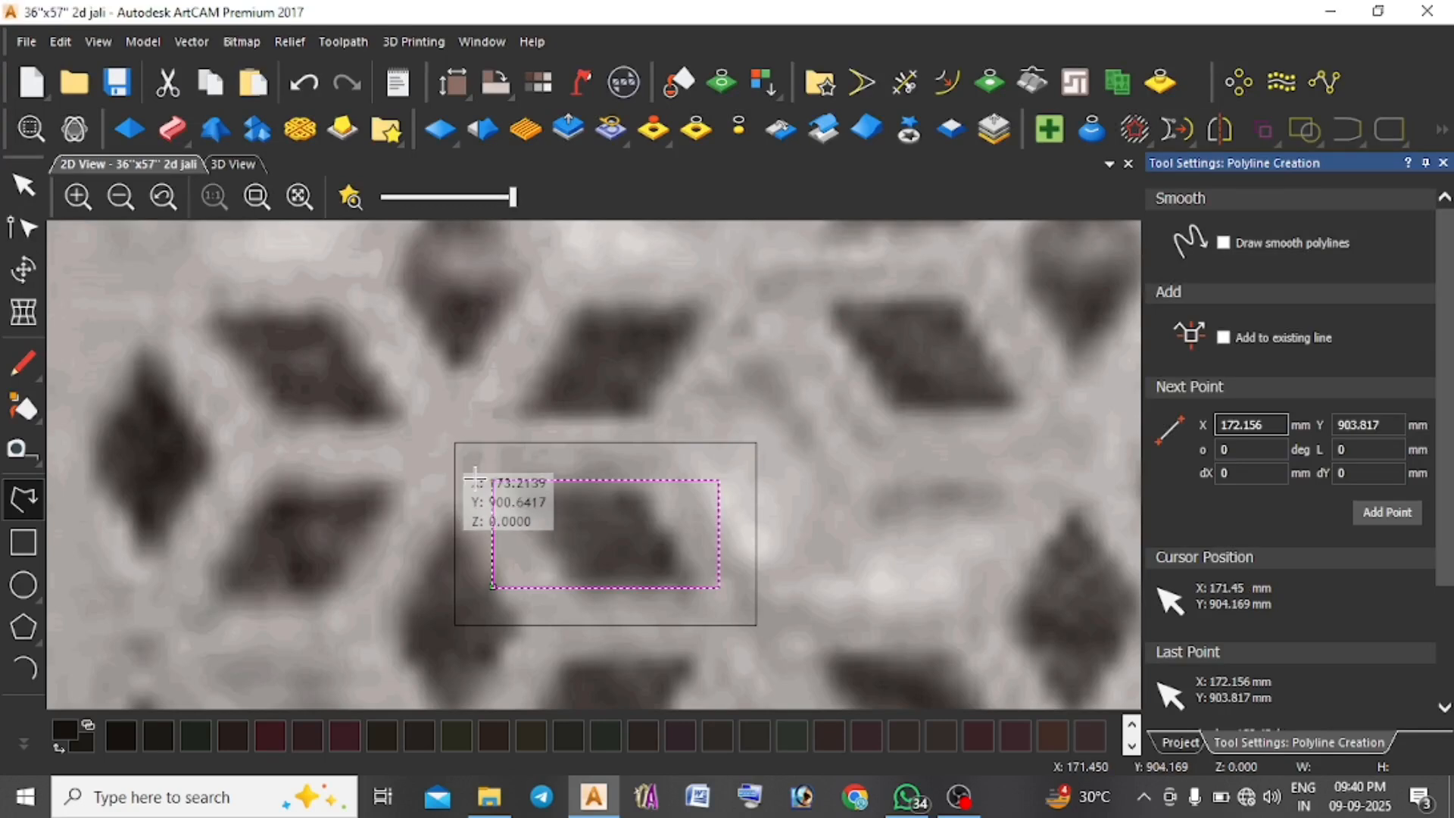
pyautogui.click(602, 687)
pyautogui.press('Escape')
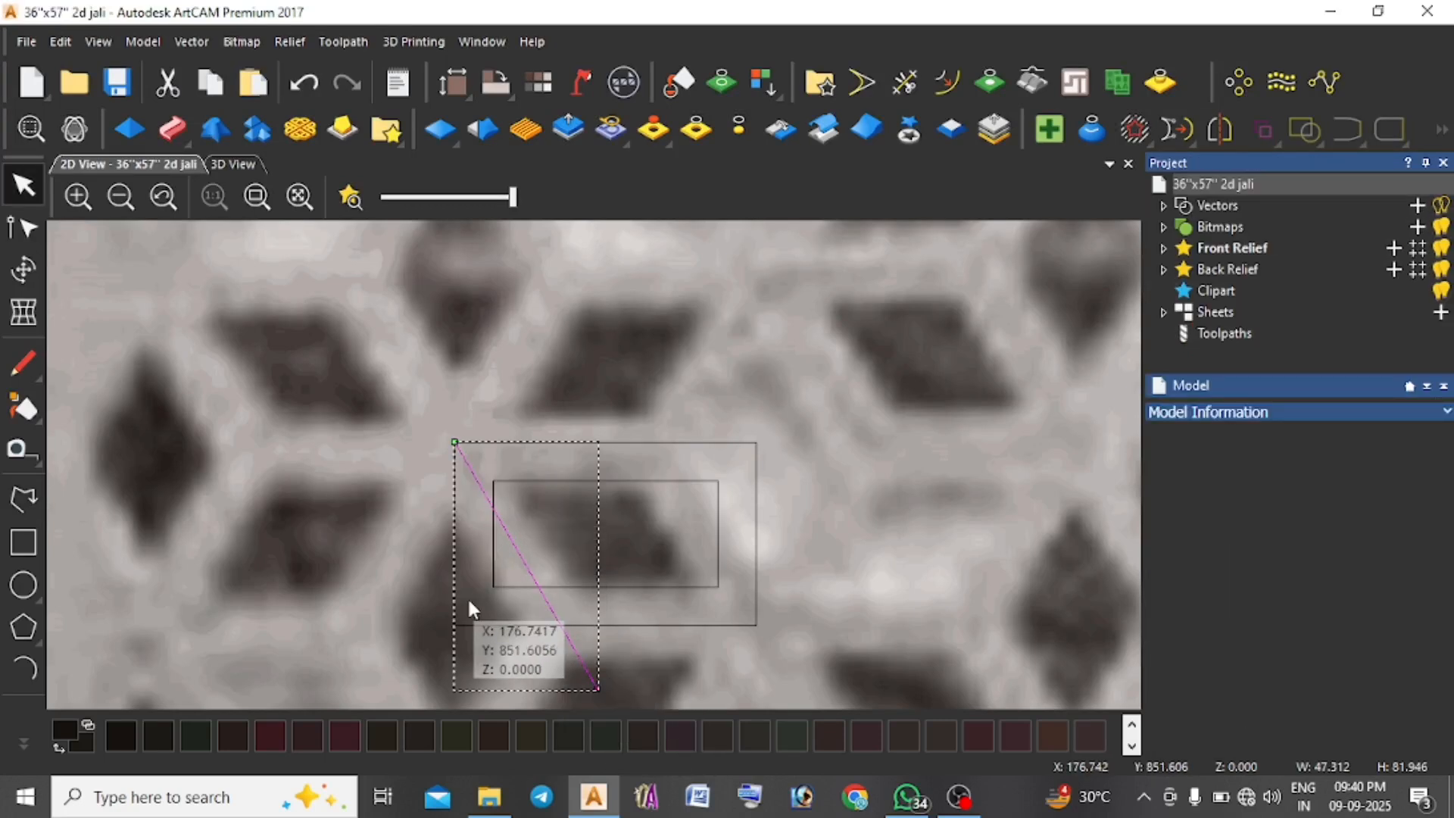
# Remove the two vertical sides of the inner rectangle, leaving only its upper and lower horizontal lines.
pyautogui.click(718, 513)
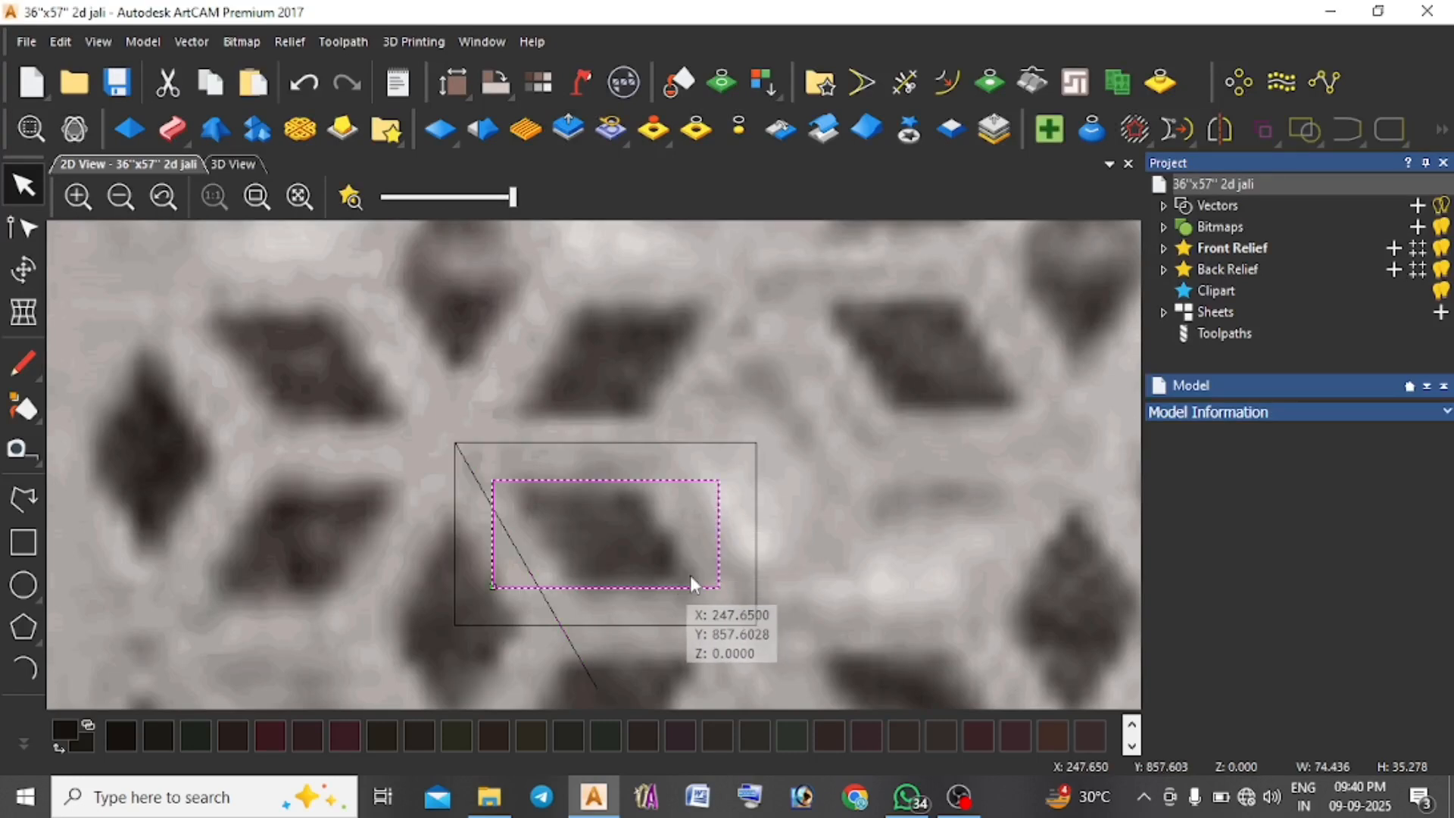
pyautogui.doubleClick(719, 550)
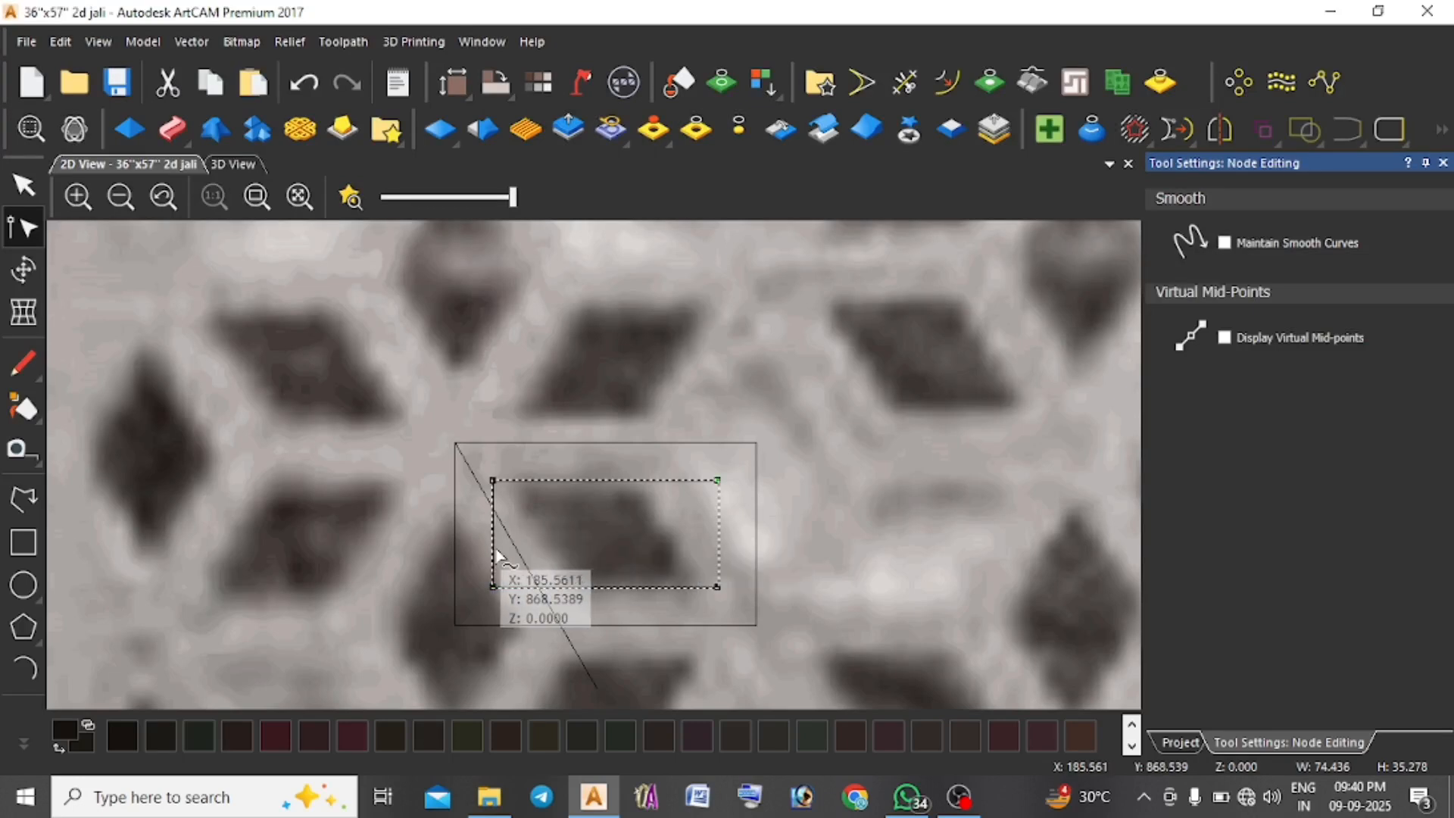
pyautogui.click(22, 185)
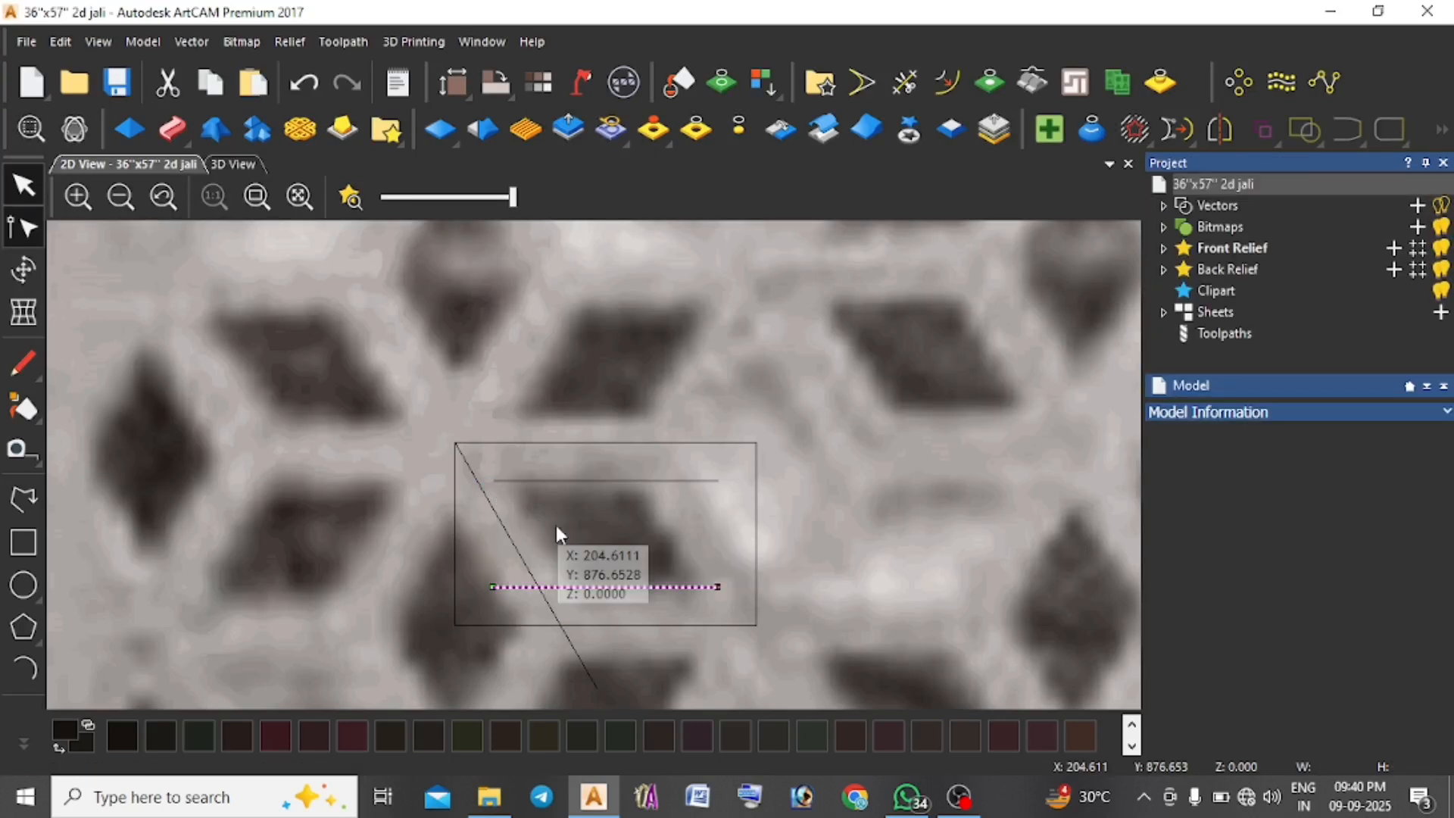
# Offset the slanted line 12.7 mm on both sides as a closed ridge with sharp corners.
pyautogui.click(509, 539)
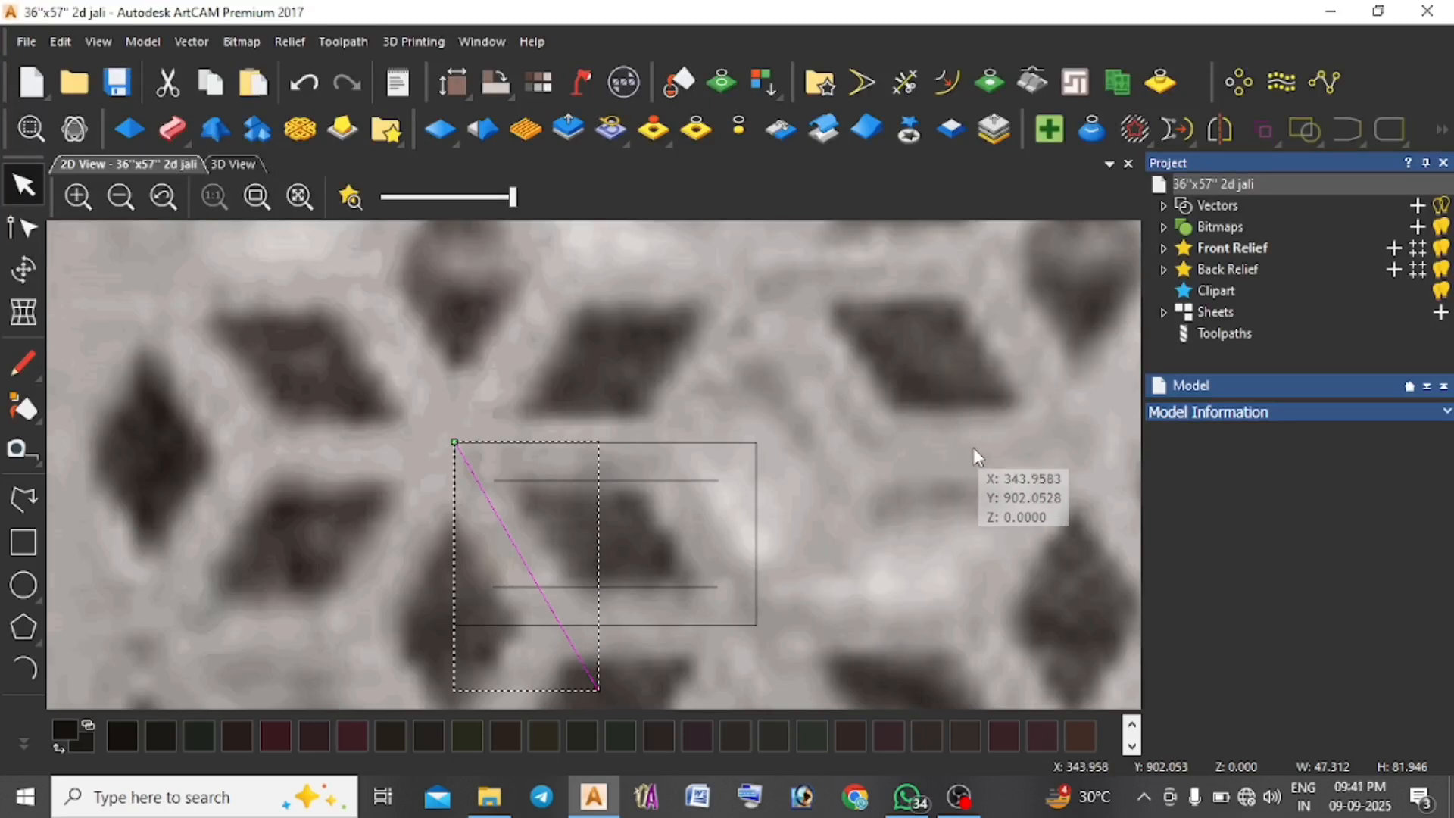
pyautogui.click(938, 86)
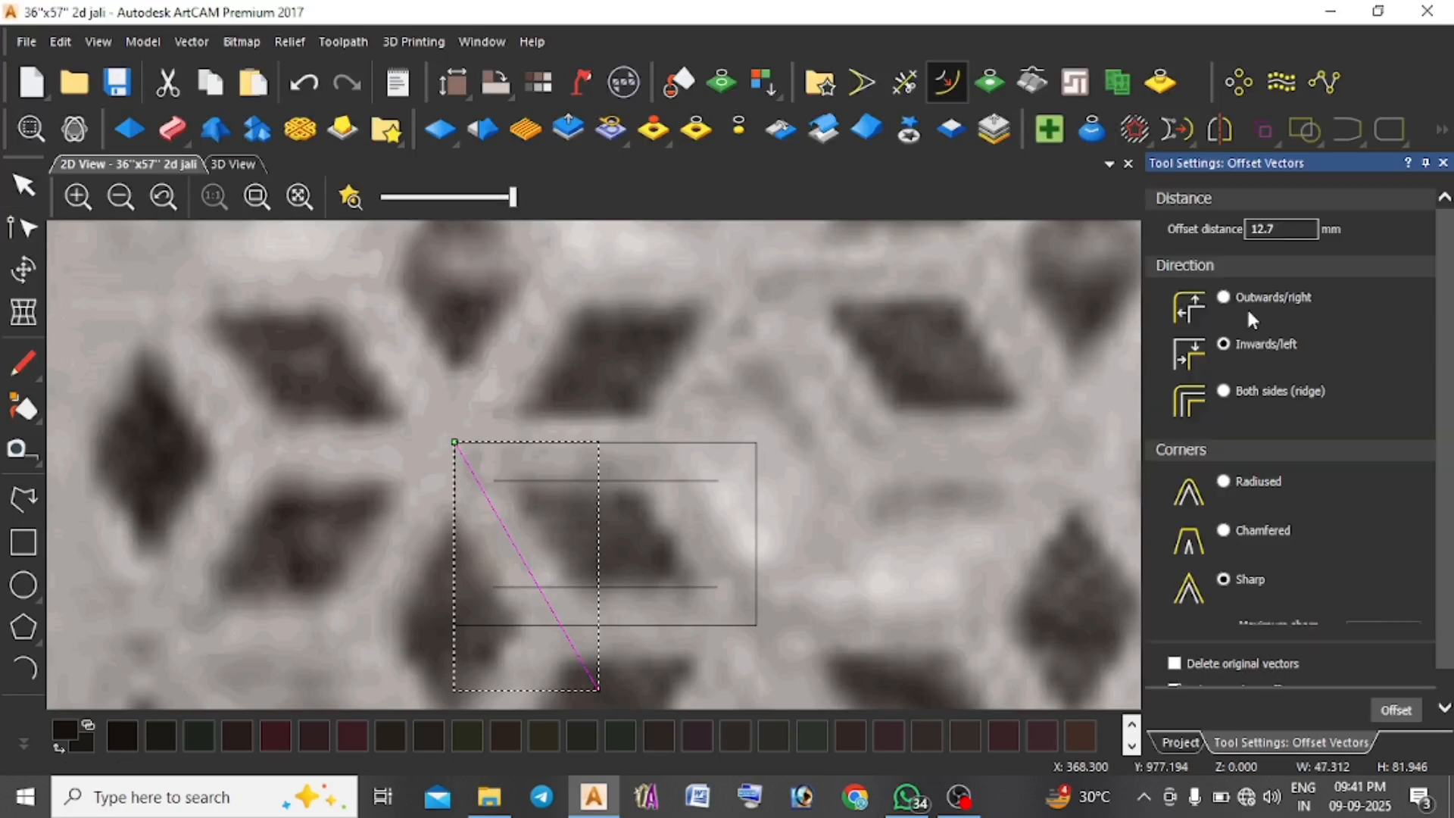
pyautogui.click(1384, 710)
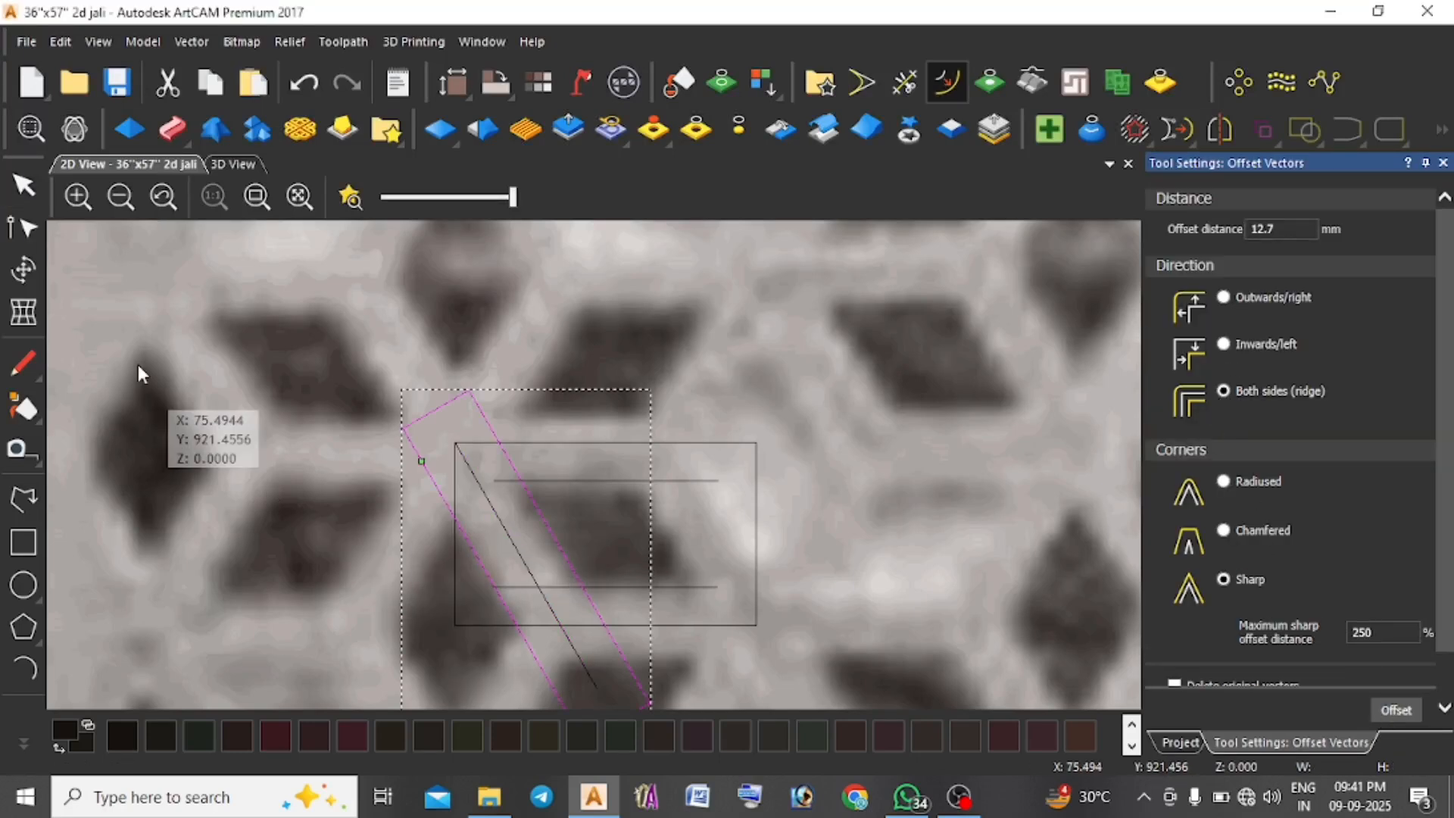
pyautogui.click(23, 184)
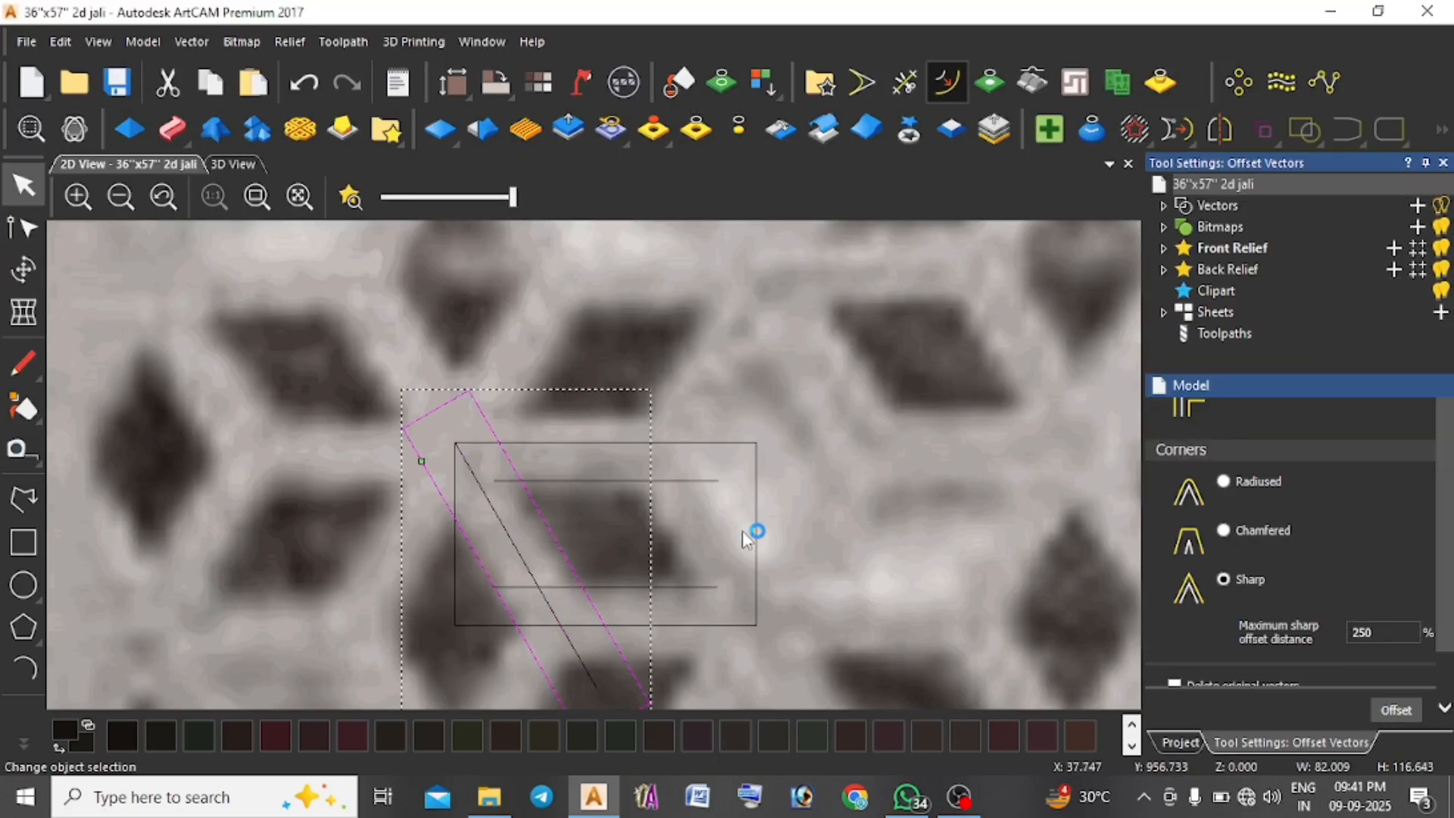
# Copy the slanted line with its ridge outline and place the copy so its line passes through the outer rectangle's lower-right corner.
pyautogui.click(552, 542)
pyautogui.click(536, 587)
pyautogui.moveTo(536, 583); pyautogui.dragTo(720, 566)
pyautogui.scroll(1, 744, 627)
pyautogui.scroll(2, 767, 621)
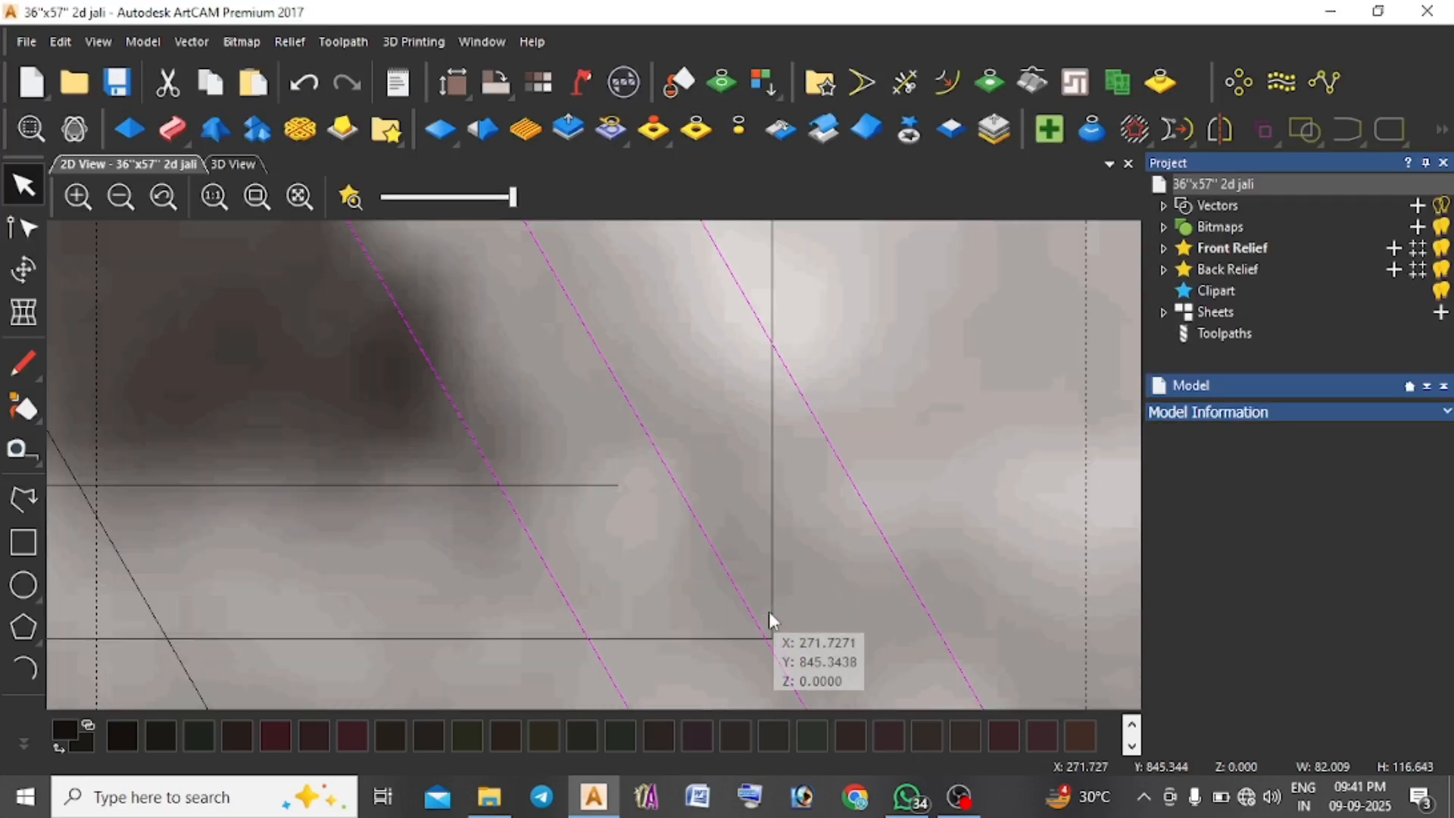
pyautogui.scroll(-1, 792, 646)
pyautogui.scroll(1, 698, 604)
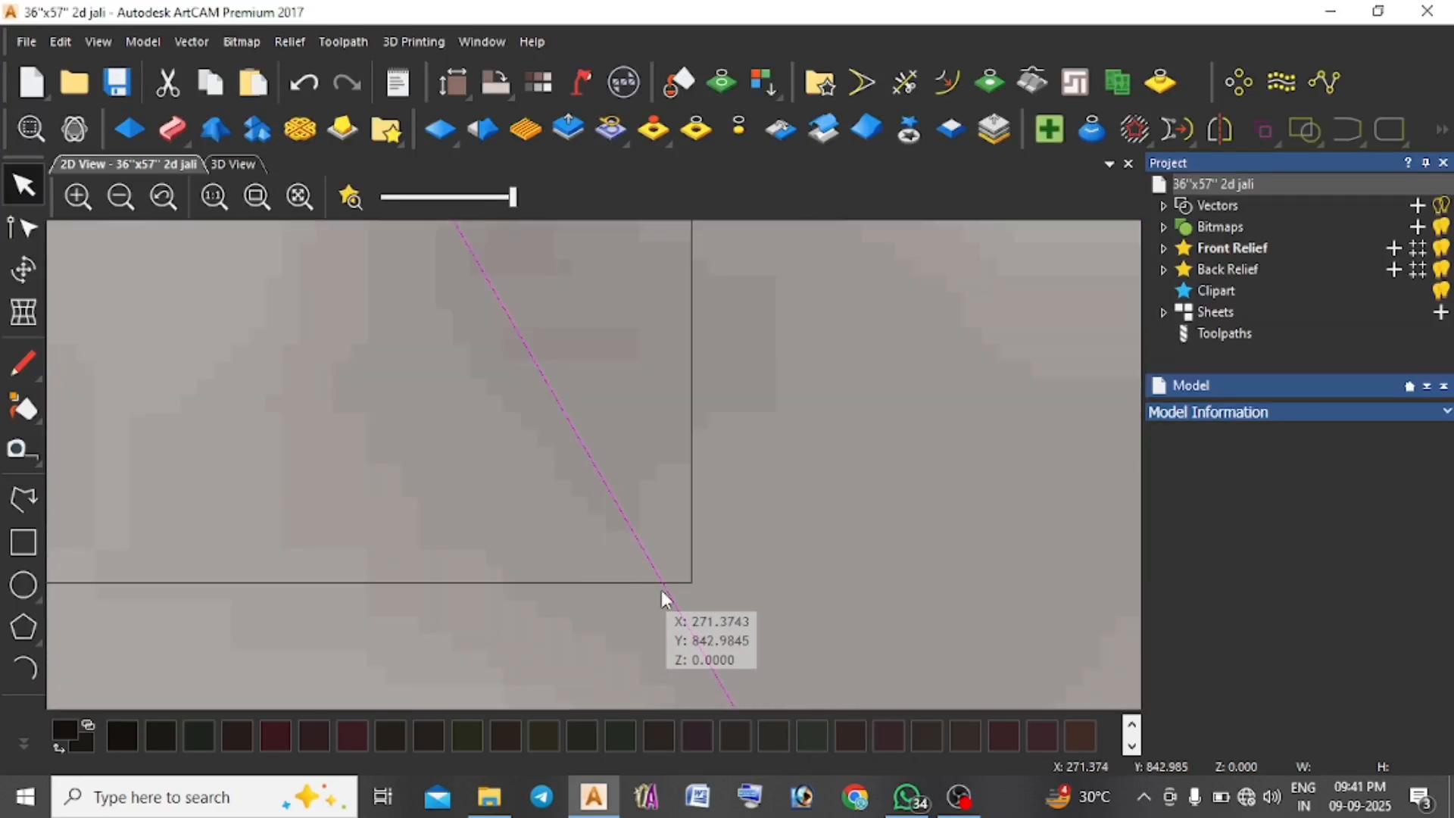
pyautogui.moveTo(661, 589); pyautogui.dragTo(687, 581)
pyautogui.scroll(-3, 677, 447)
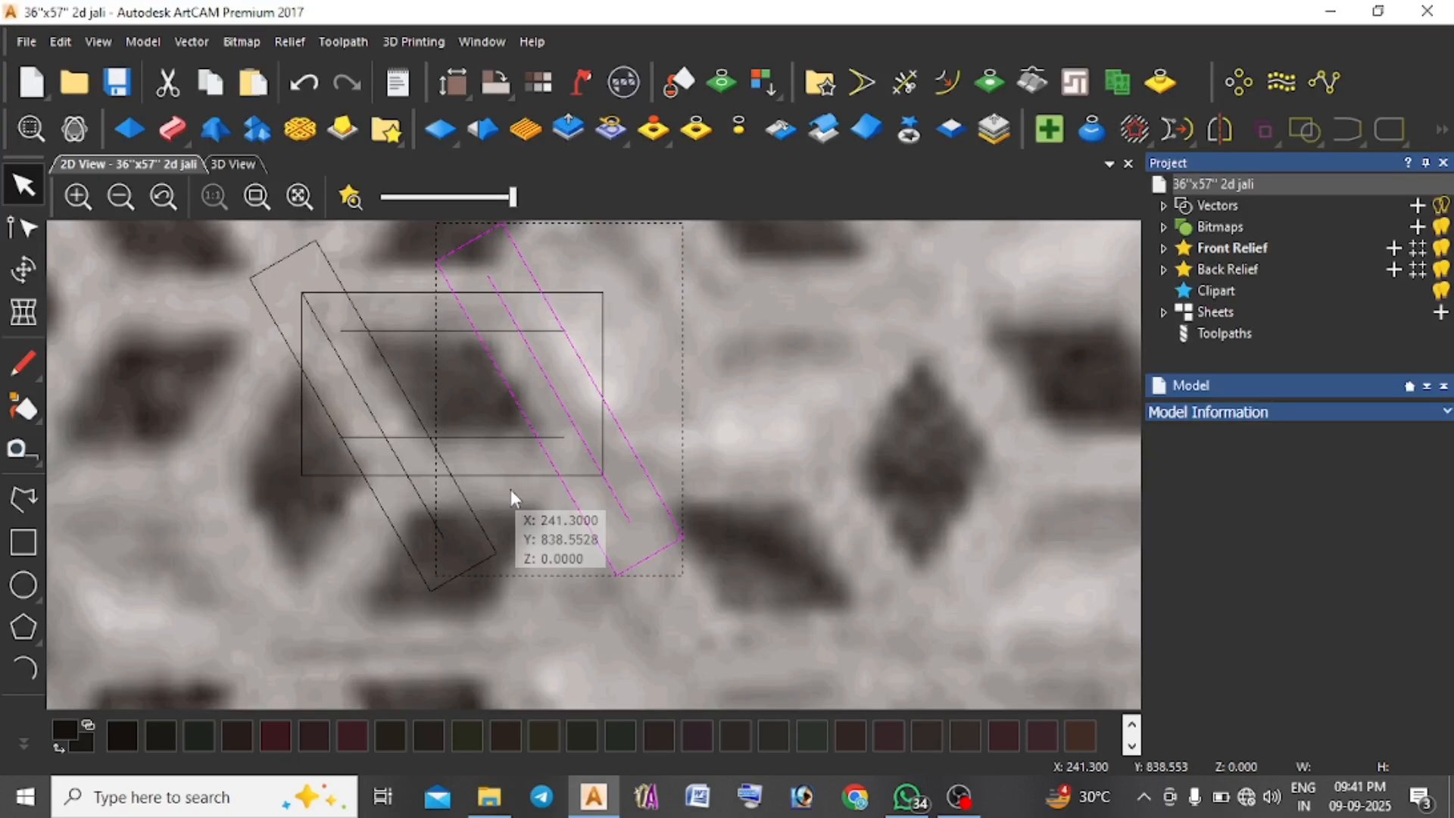
# Draw a diagonal construction line from the outer rectangle's lower-left corner past its upper-right corner, spanning about 121 mm by 70 mm.
pyautogui.click(602, 353)
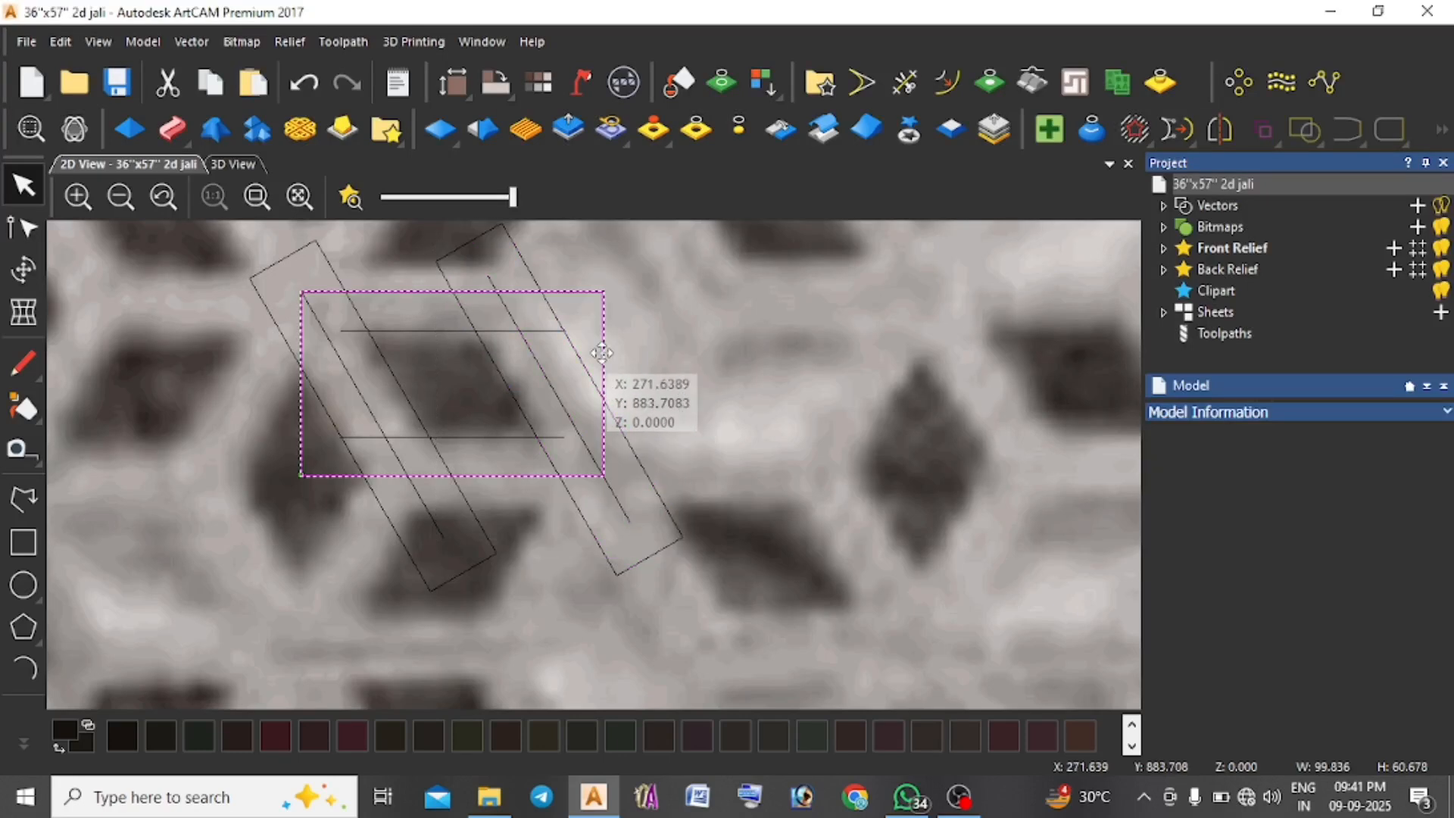
pyautogui.click(18, 271)
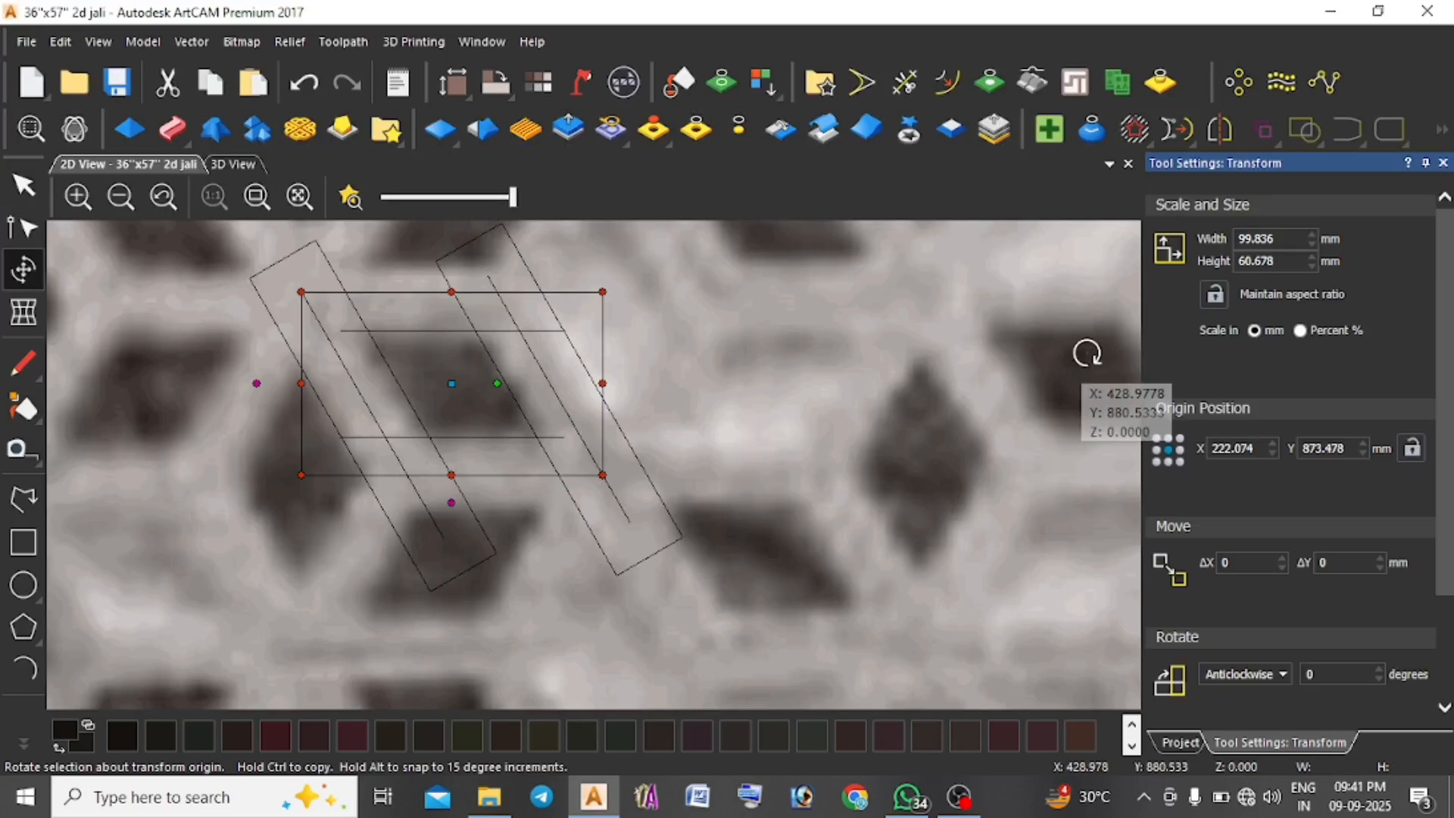
pyautogui.click(19, 508)
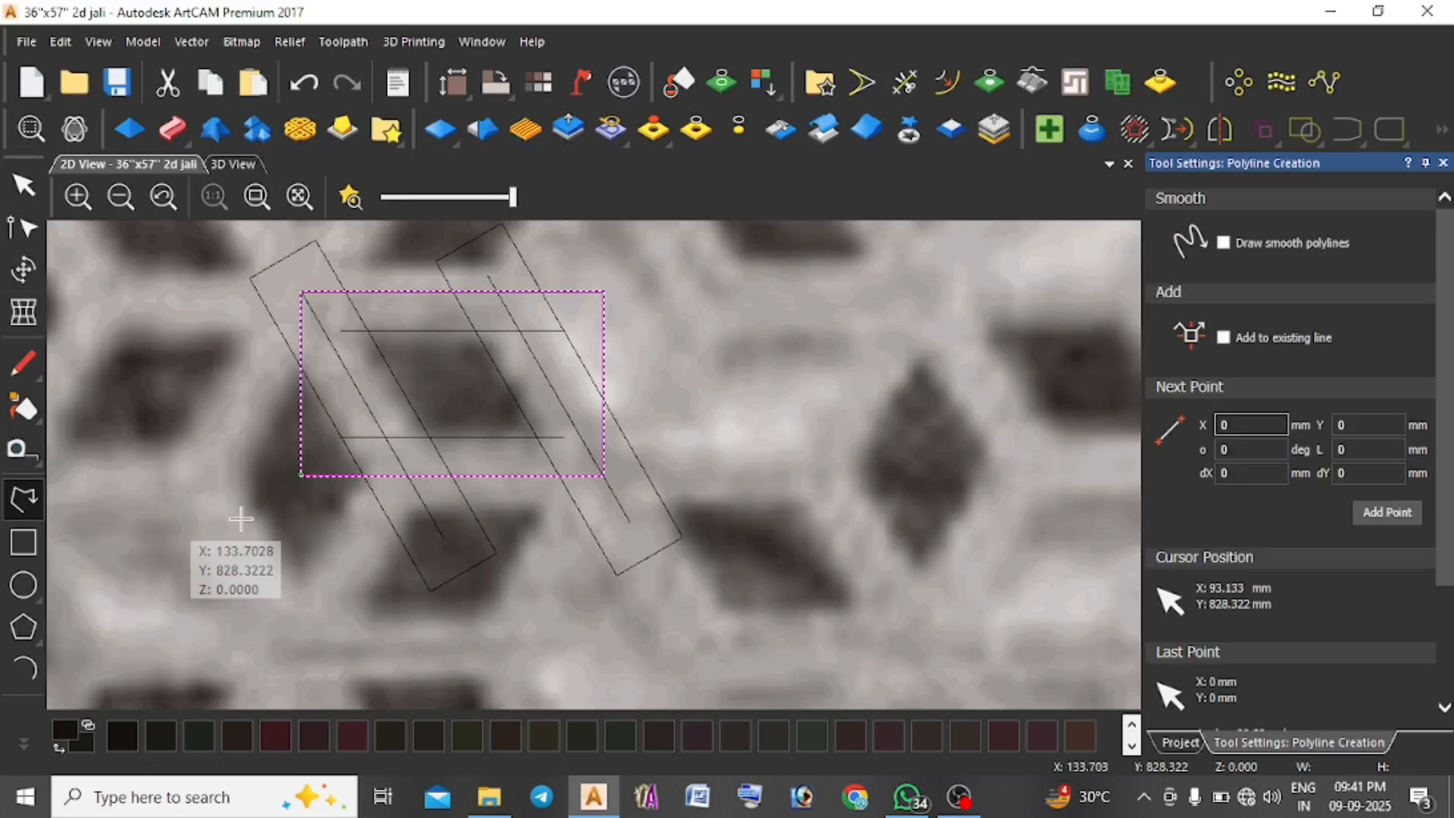
pyautogui.rightClick(665, 260)
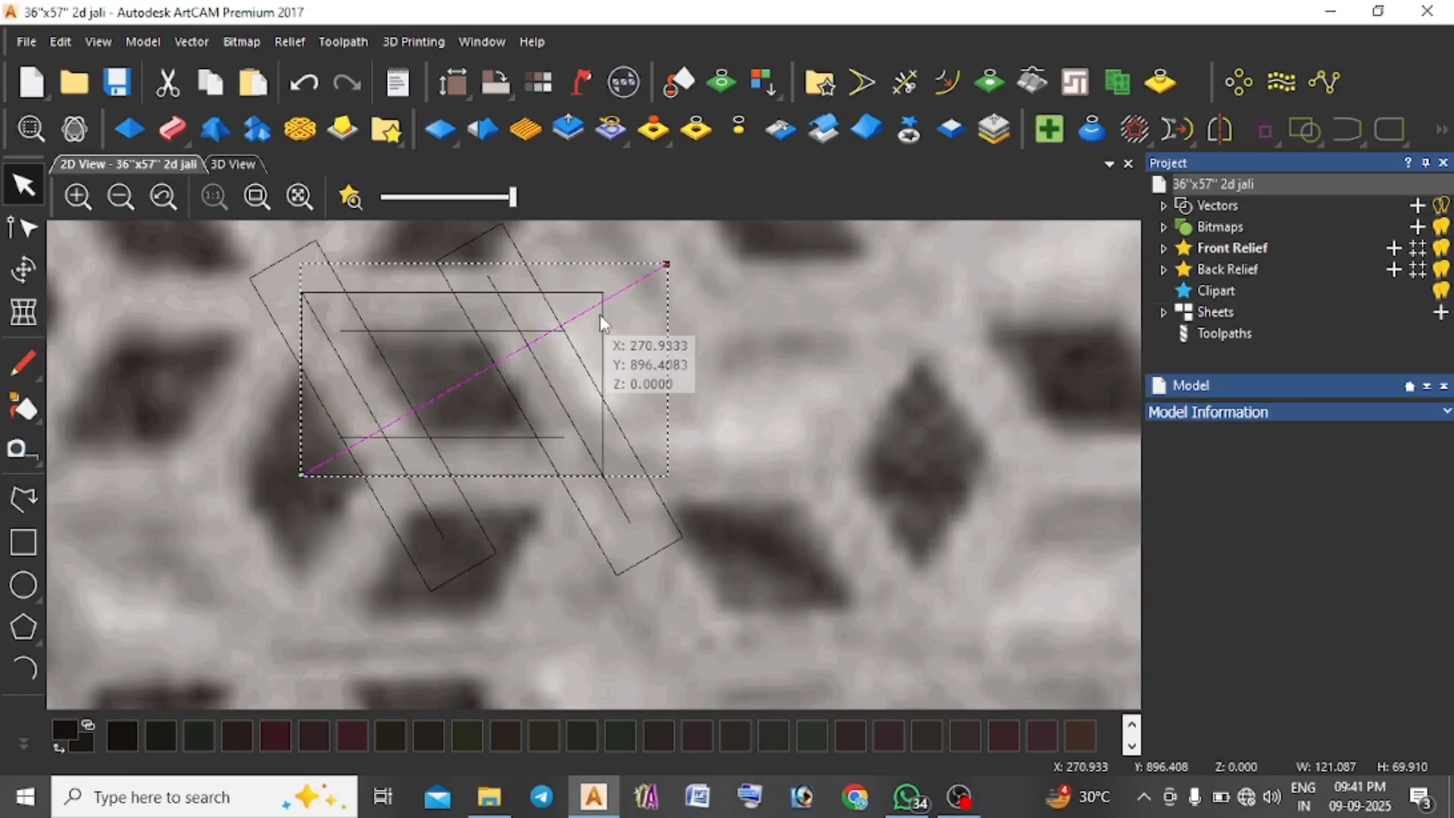
pyautogui.scroll(2, 600, 331)
pyautogui.scroll(-2, 601, 326)
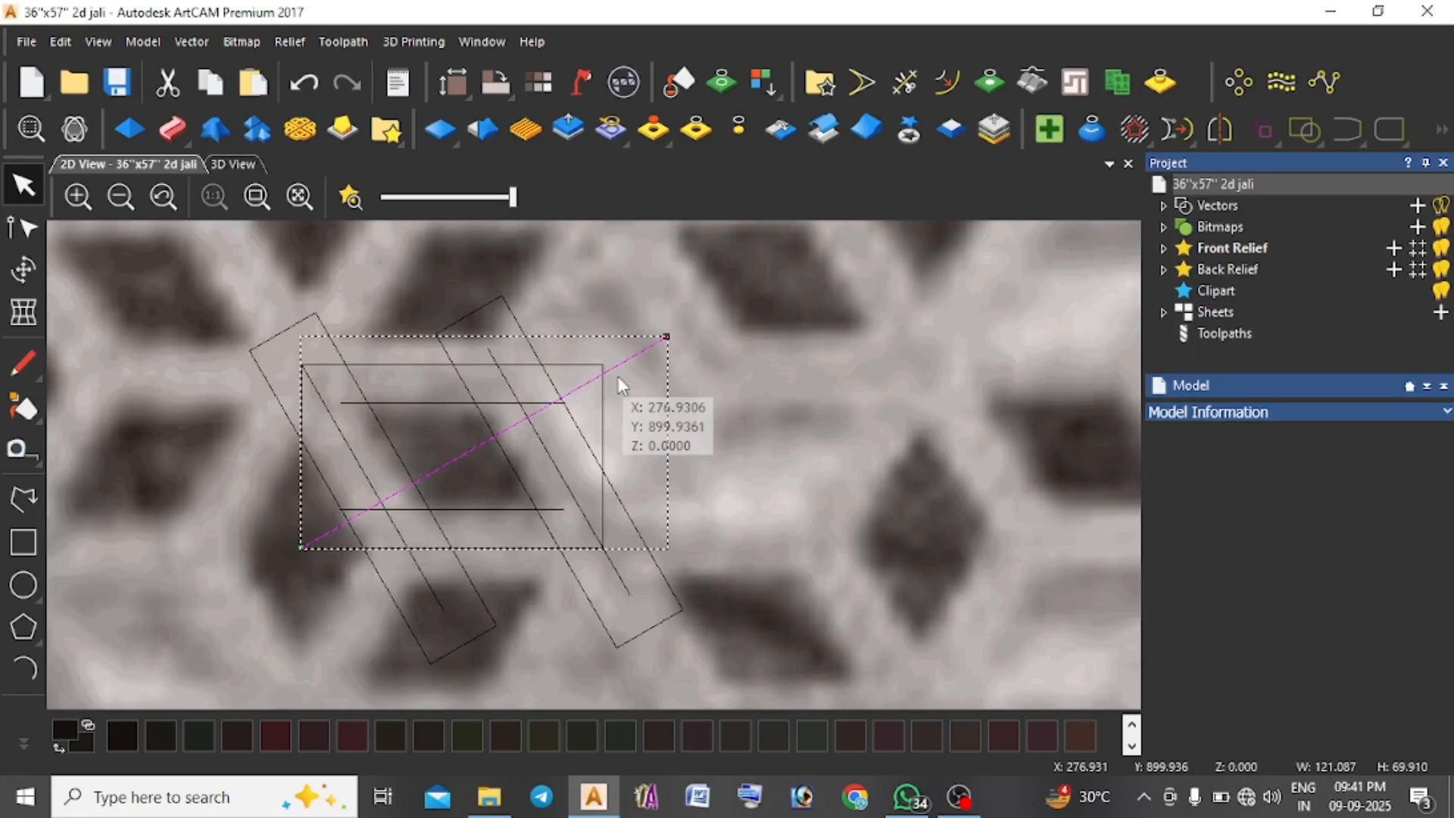
pyautogui.scroll(2, 618, 382)
pyautogui.scroll(-2, 558, 432)
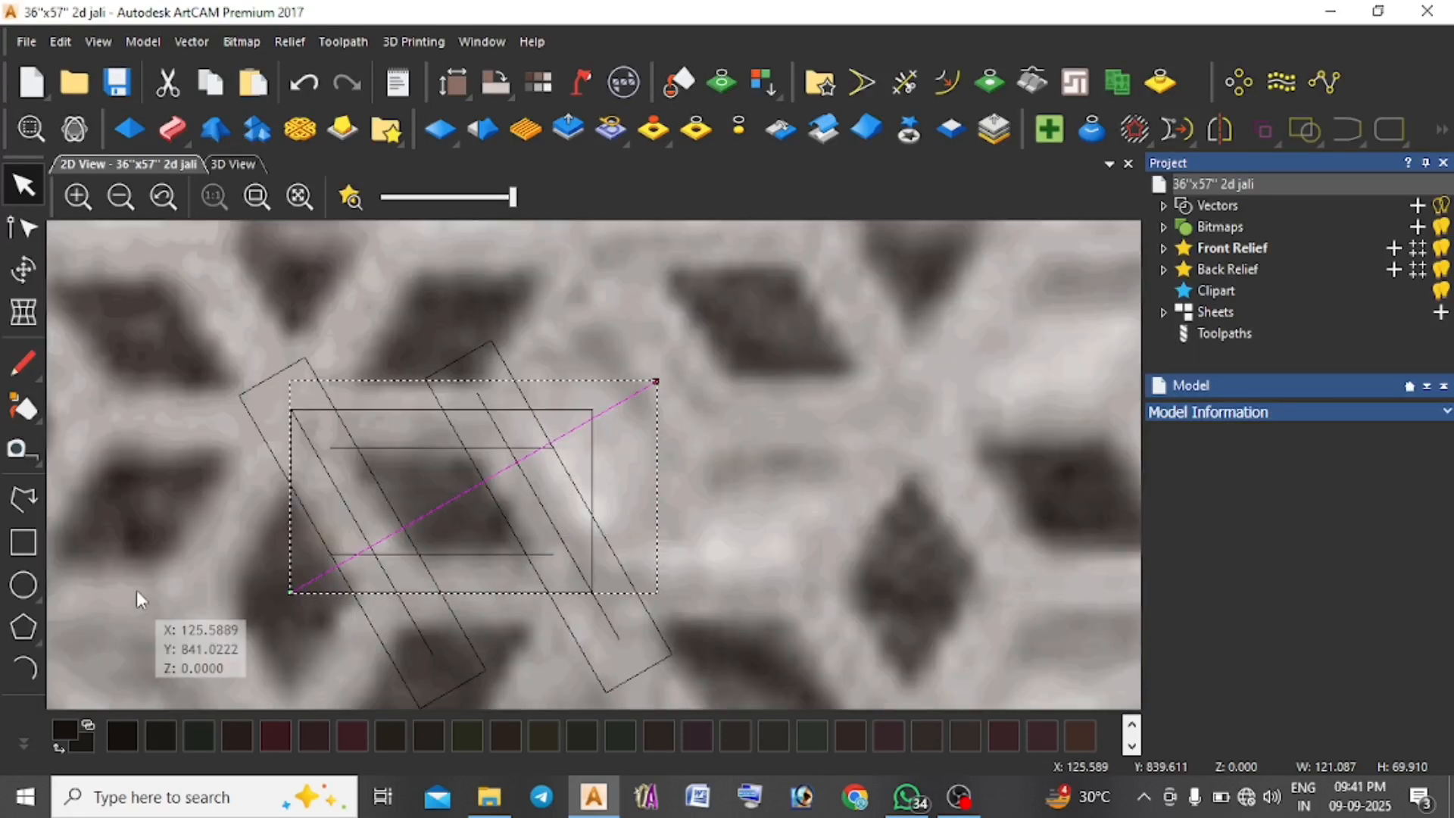
# Replace the outer rectangle with one widened to about 105 mm by 61 mm, so its upper-right corner lies on the diagonal line.
pyautogui.click(24, 544)
pyautogui.moveTo(291, 593); pyautogui.dragTo(591, 409)
pyautogui.click(25, 230)
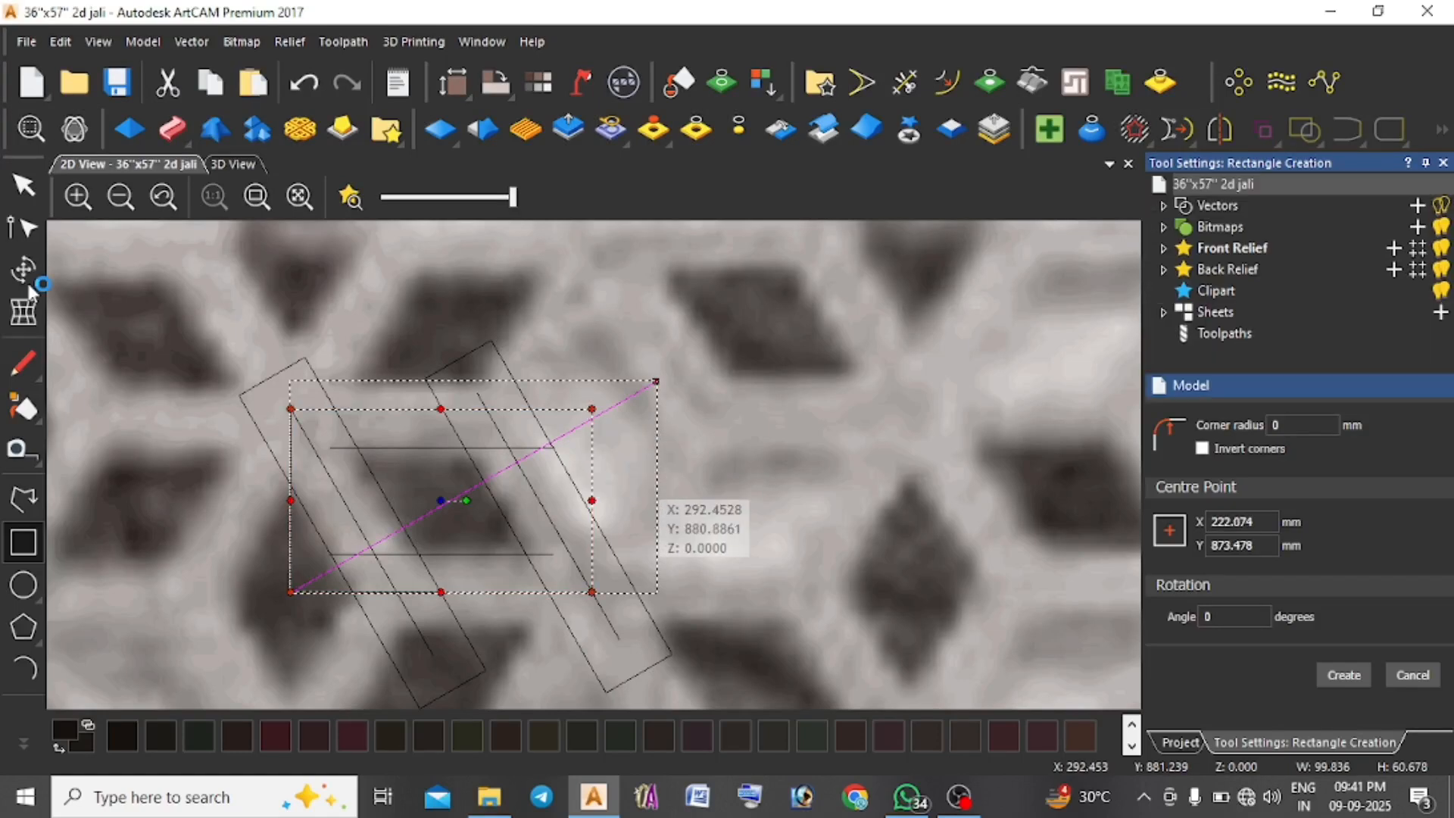
pyautogui.click(592, 409)
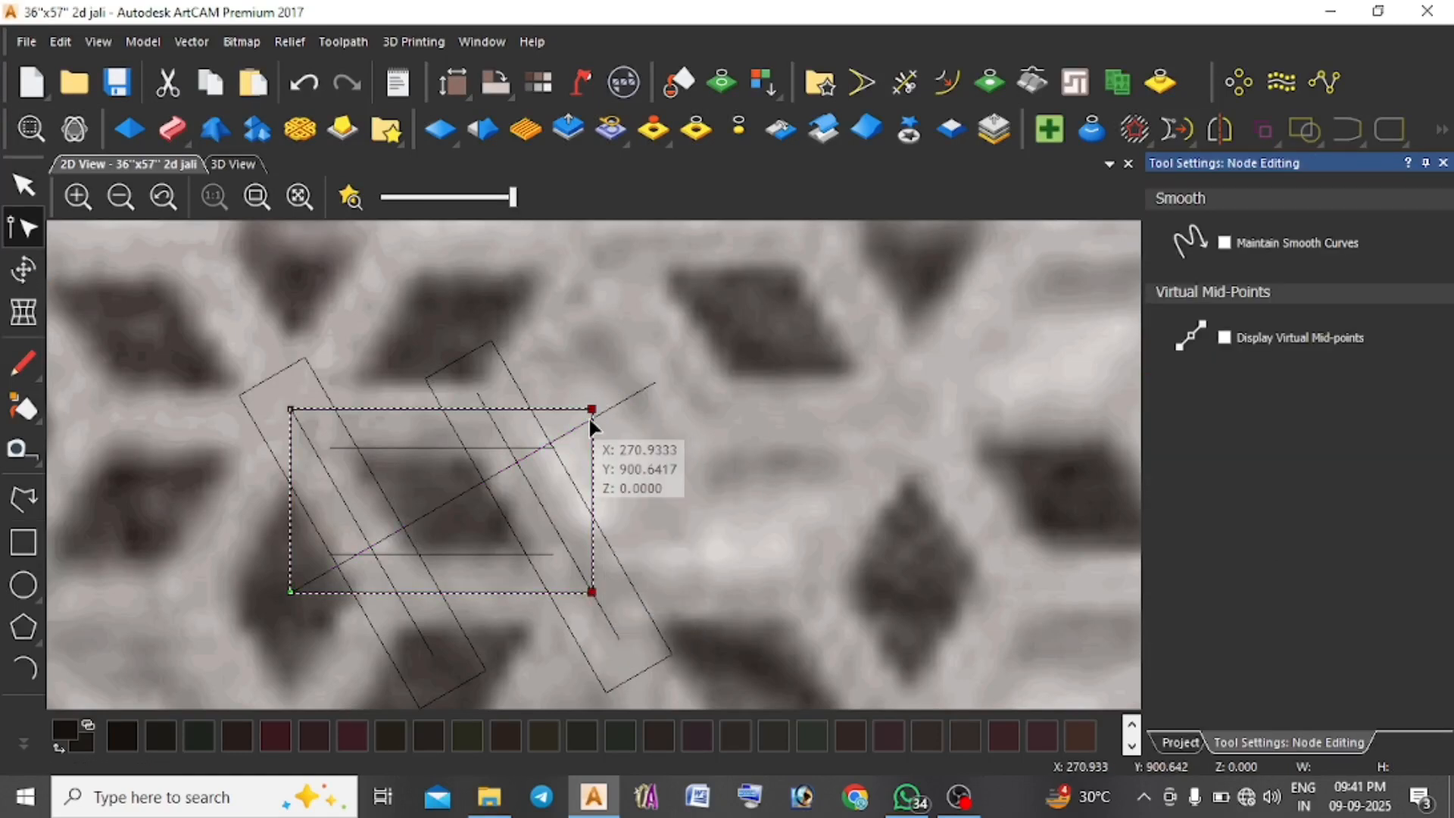
pyautogui.scroll(3, 595, 415)
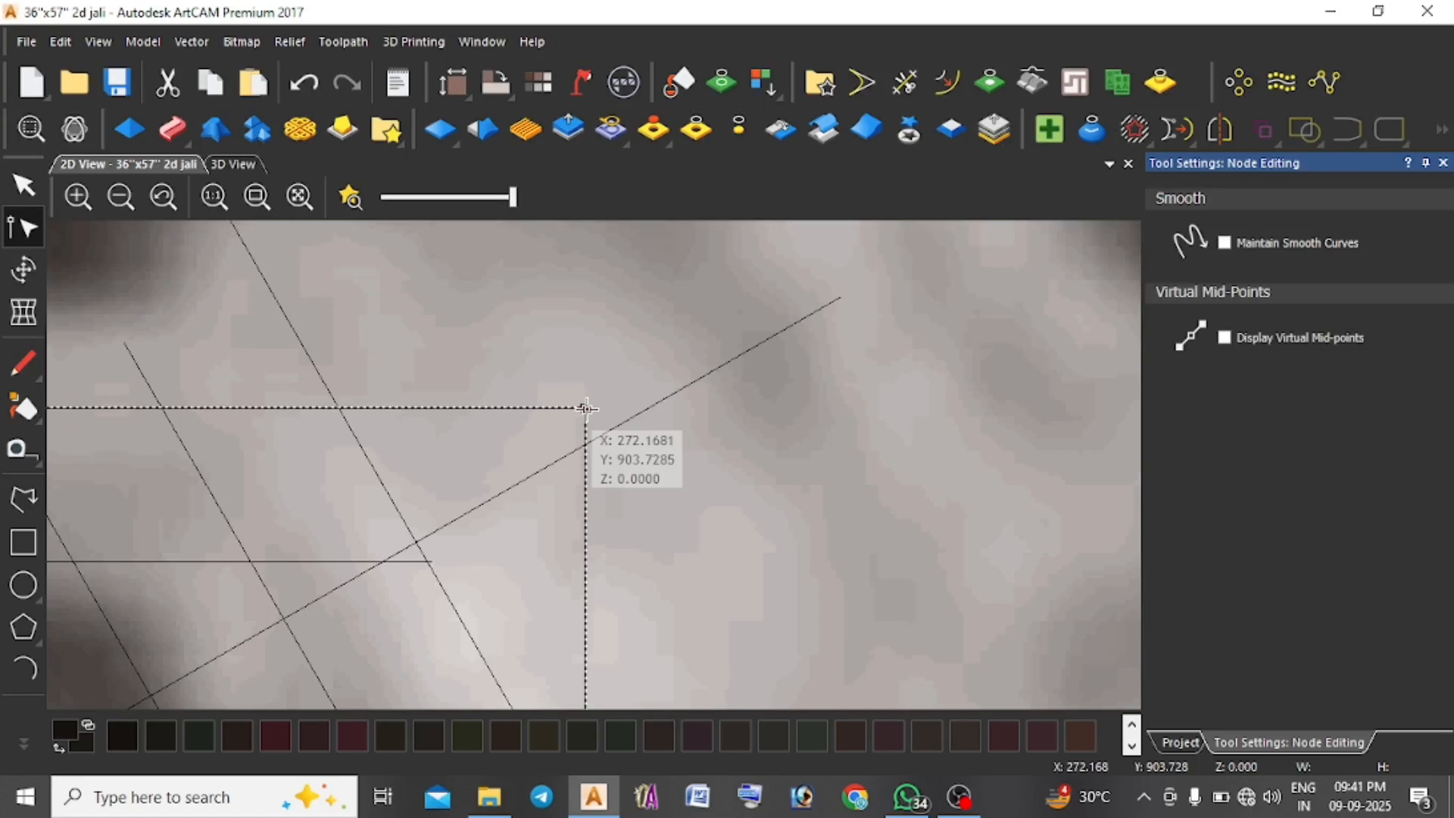
pyautogui.moveTo(586, 409); pyautogui.dragTo(649, 407)
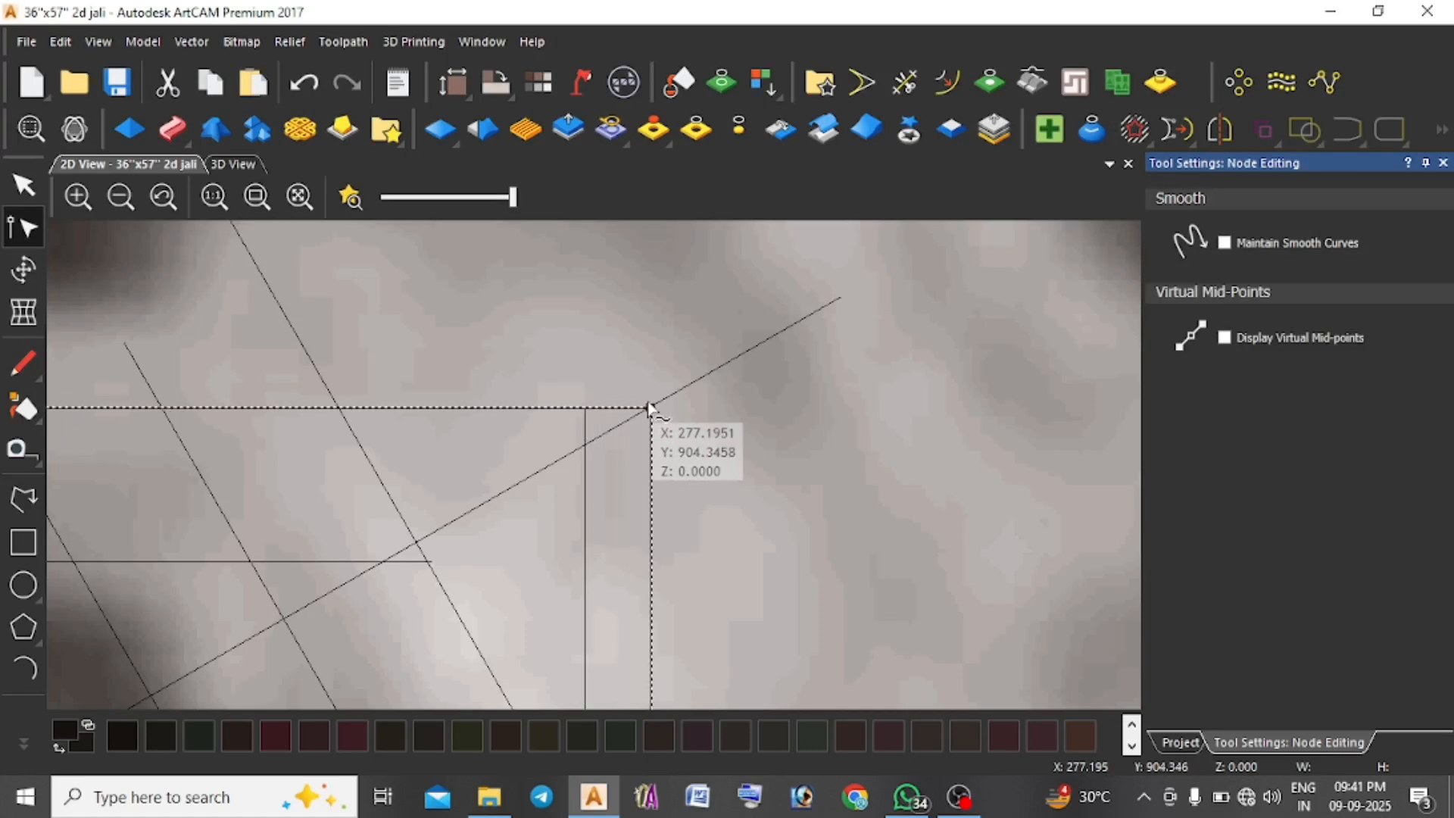
pyautogui.scroll(5, 640, 401)
pyautogui.scroll(-2, 772, 524)
pyautogui.scroll(1, 805, 587)
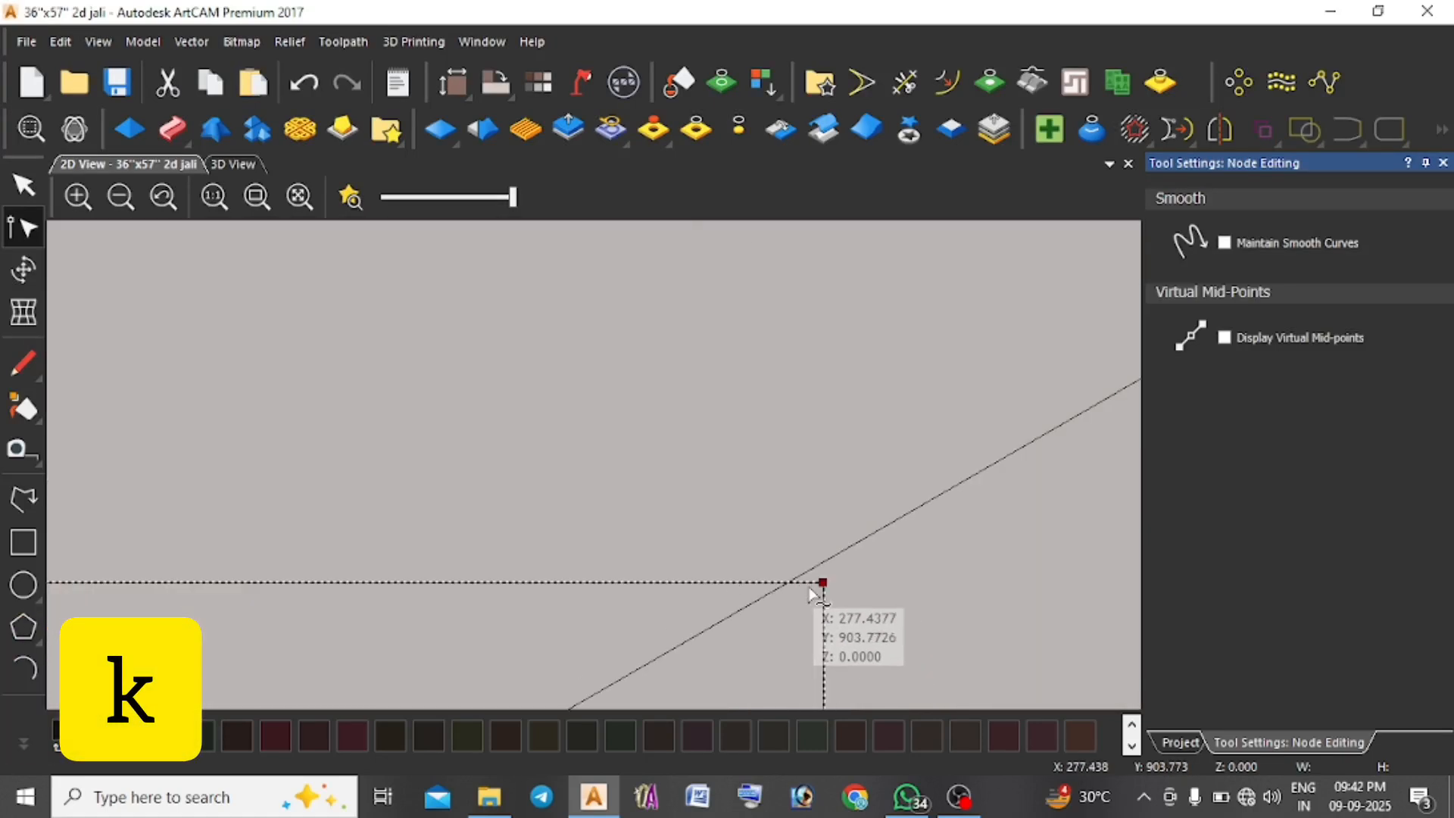
pyautogui.moveTo(824, 582); pyautogui.dragTo(792, 585)
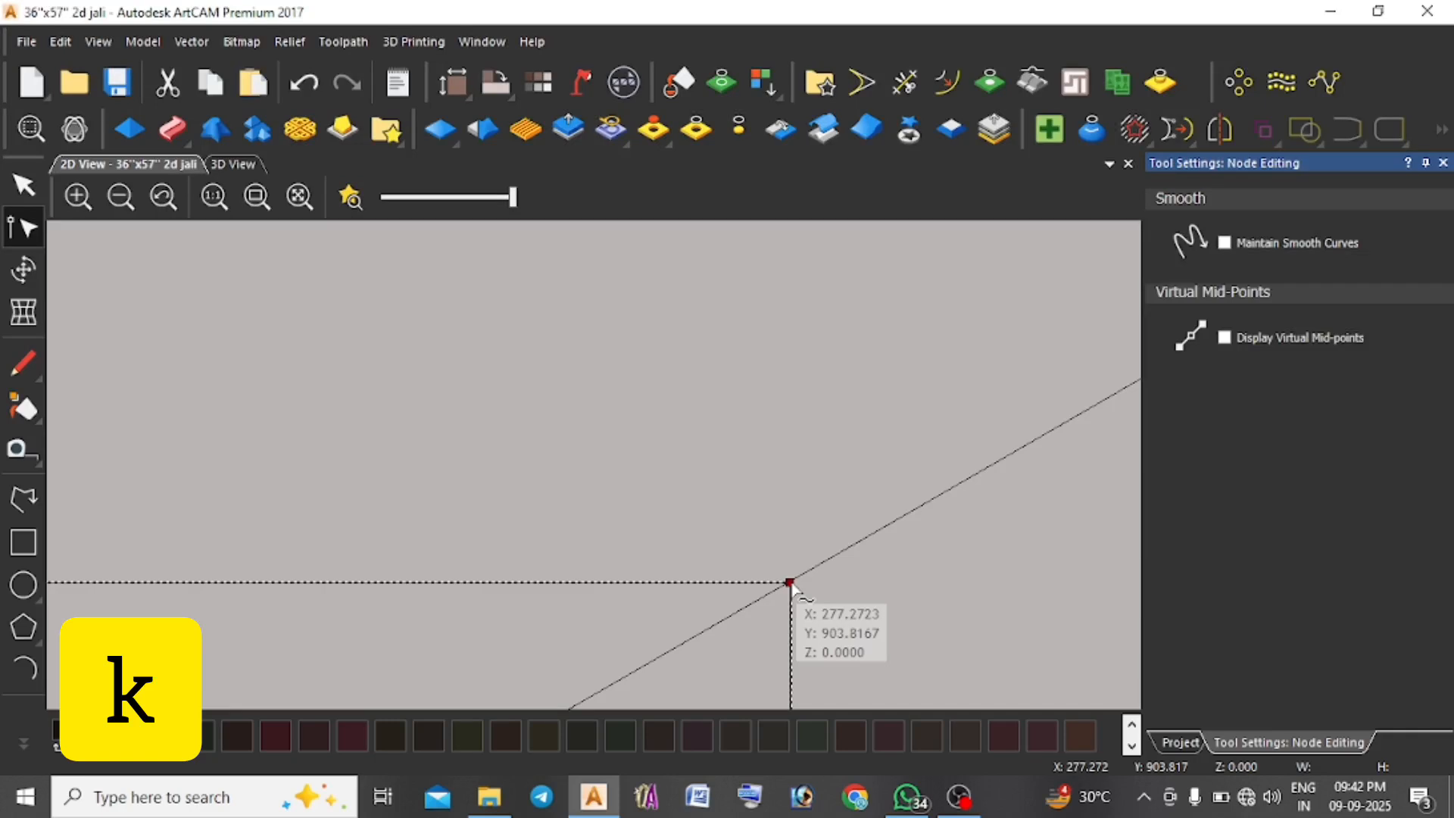
pyautogui.scroll(-5, 614, 541)
pyautogui.click(23, 186)
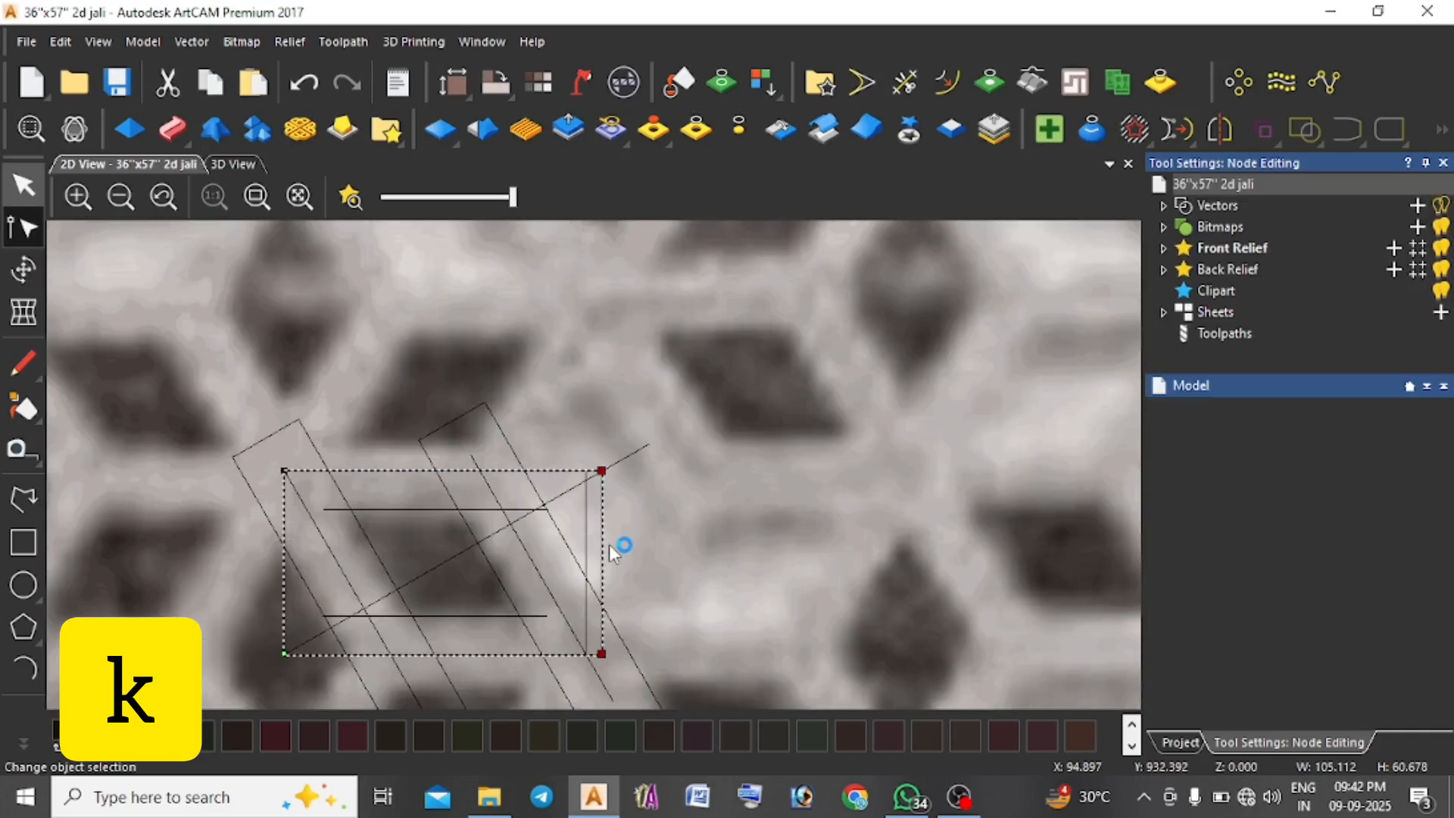
pyautogui.click(167, 93)
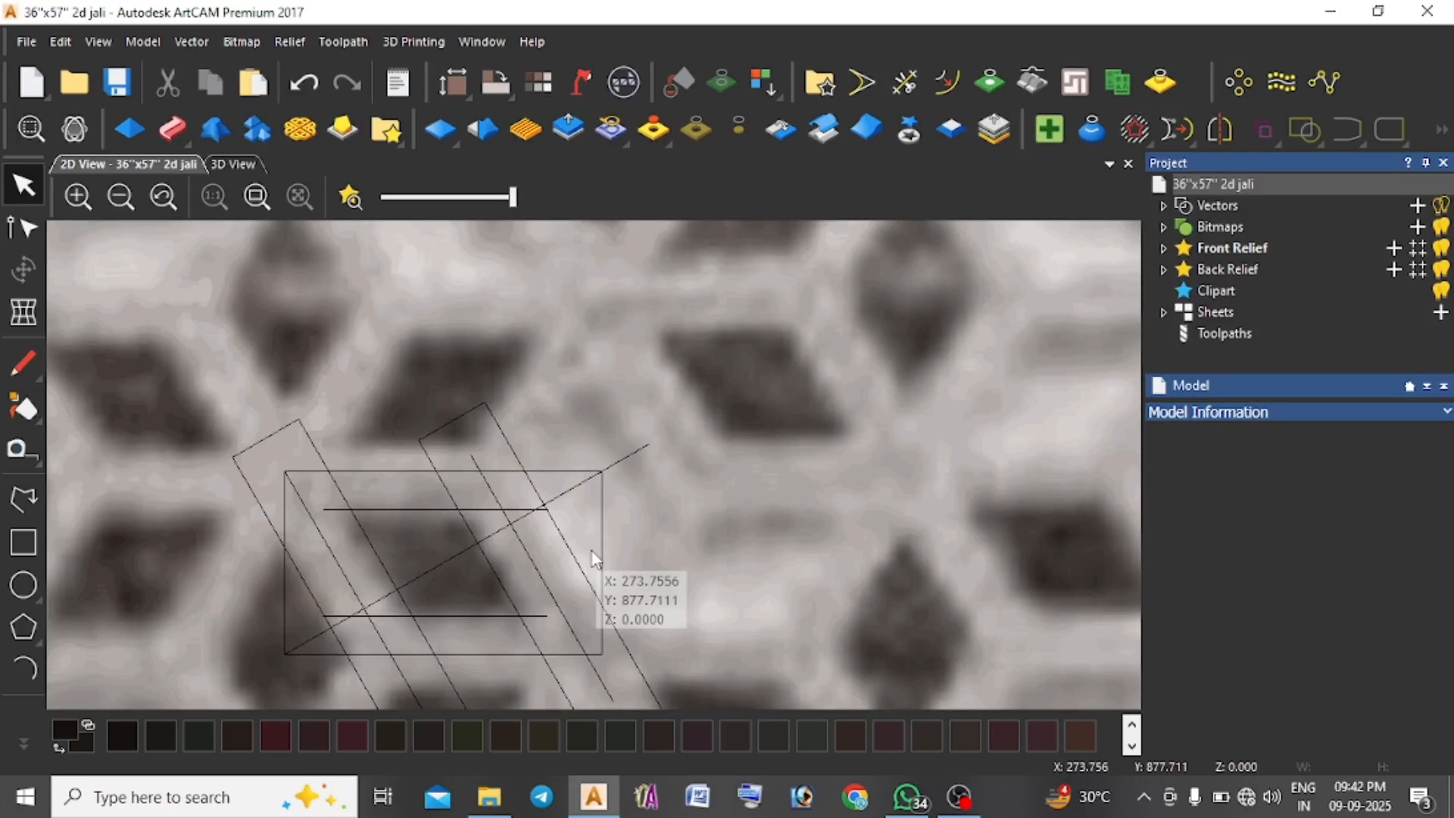
# Move the right slanted line with its ridge outline so the line passes through the widened rectangle's lower-right corner.
pyautogui.click(497, 580)
pyautogui.scroll(2, 604, 684)
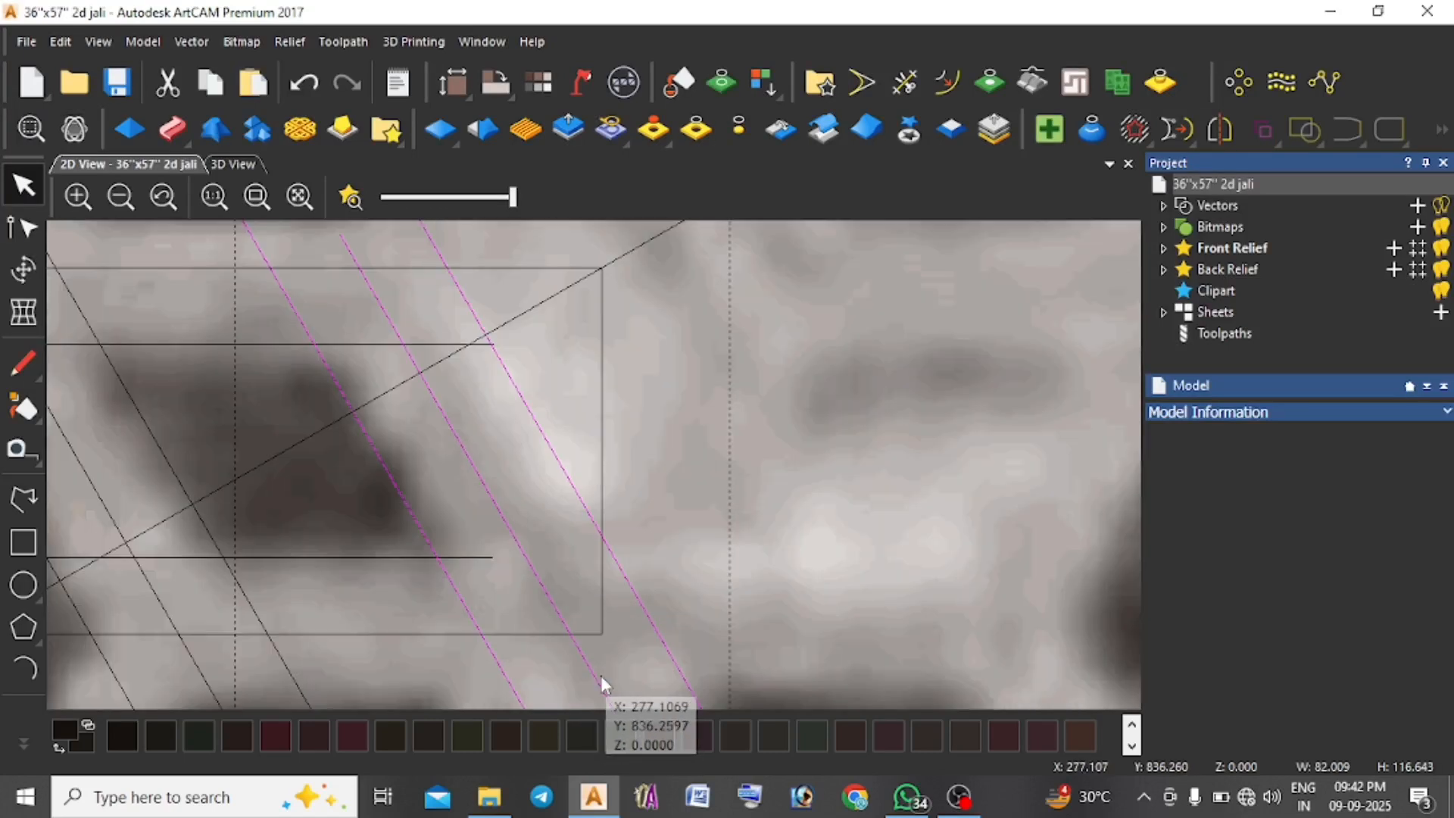
pyautogui.moveTo(604, 684); pyautogui.dragTo(603, 636)
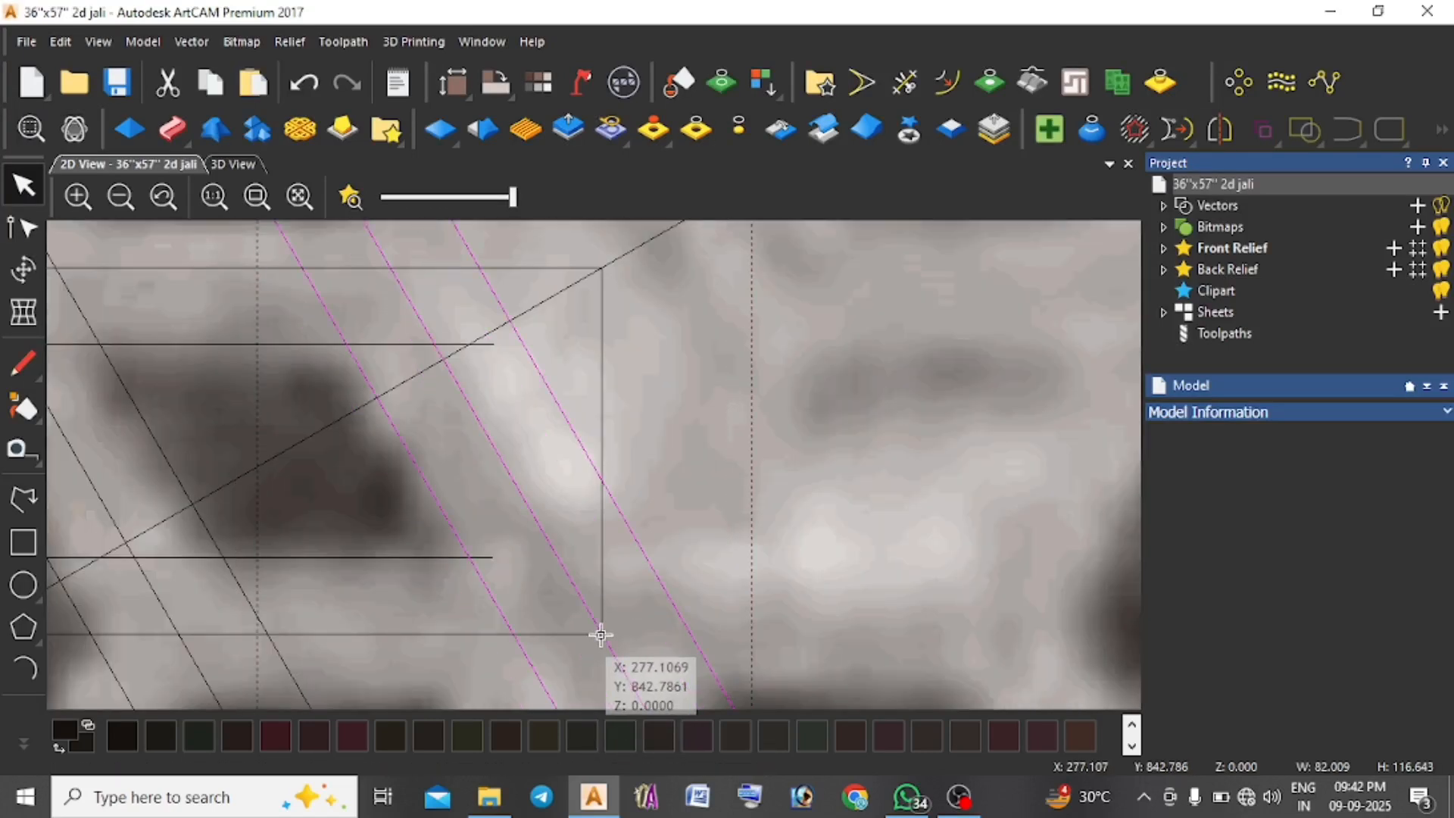
pyautogui.scroll(-2, 615, 434)
pyautogui.click(816, 441)
pyautogui.scroll(-2, 464, 472)
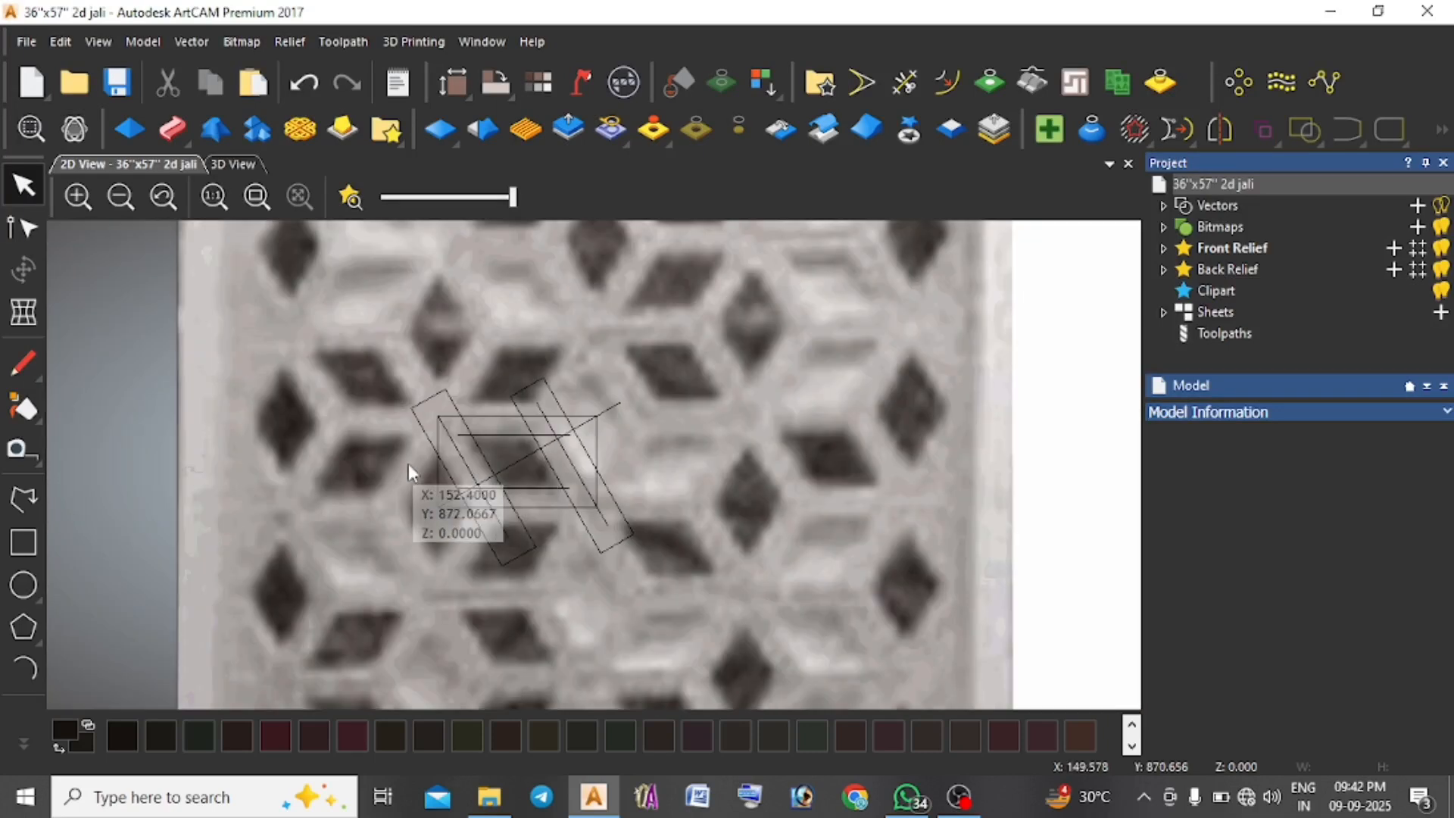
# Delete the diagonal construction line.
pyautogui.scroll(2, 511, 459)
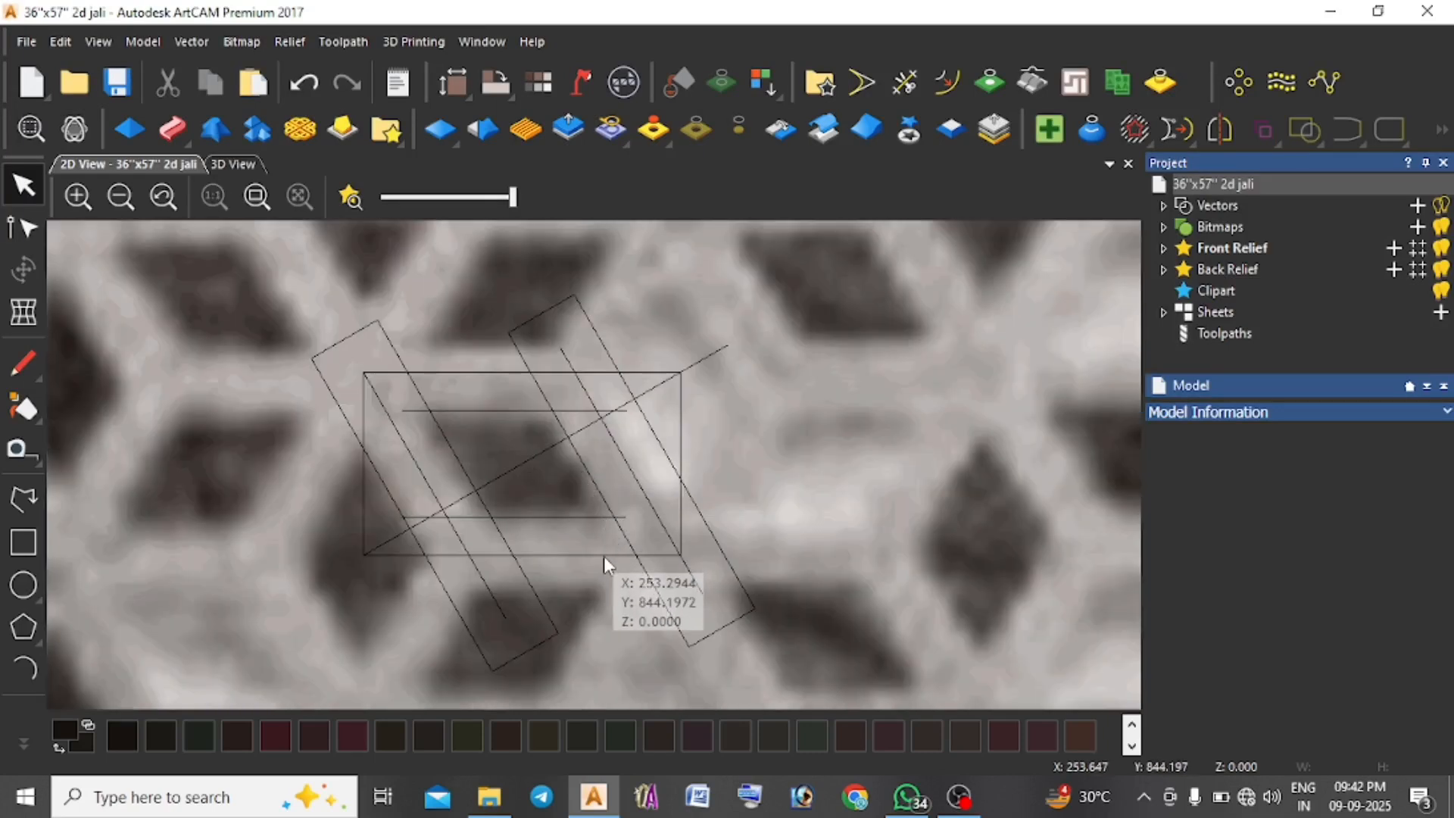
pyautogui.click(538, 450)
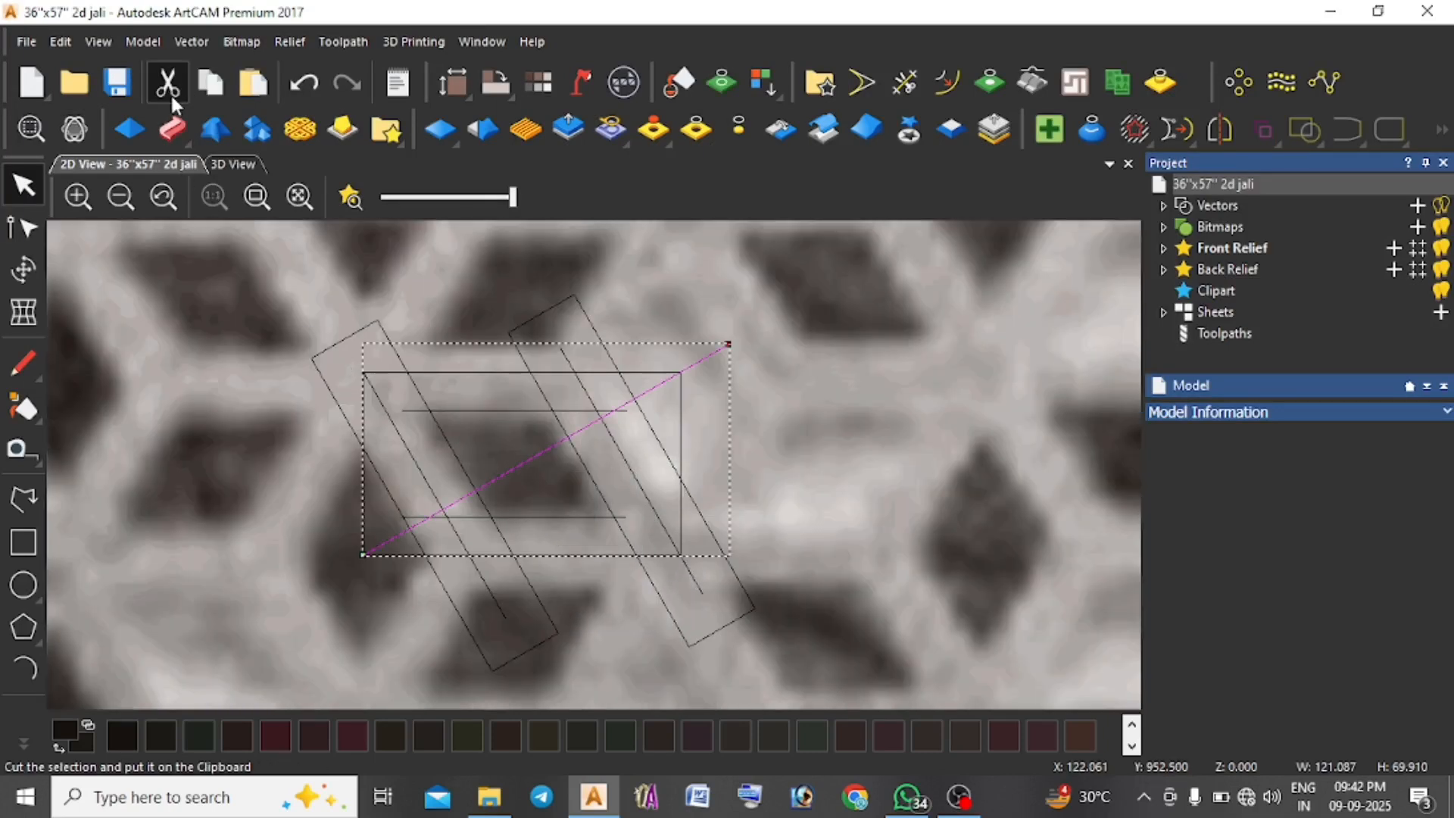
pyautogui.click(173, 101)
# Trim the ends of the slanted ridge outlines that extend above and below the outer rectangle.
pyautogui.click(903, 82)
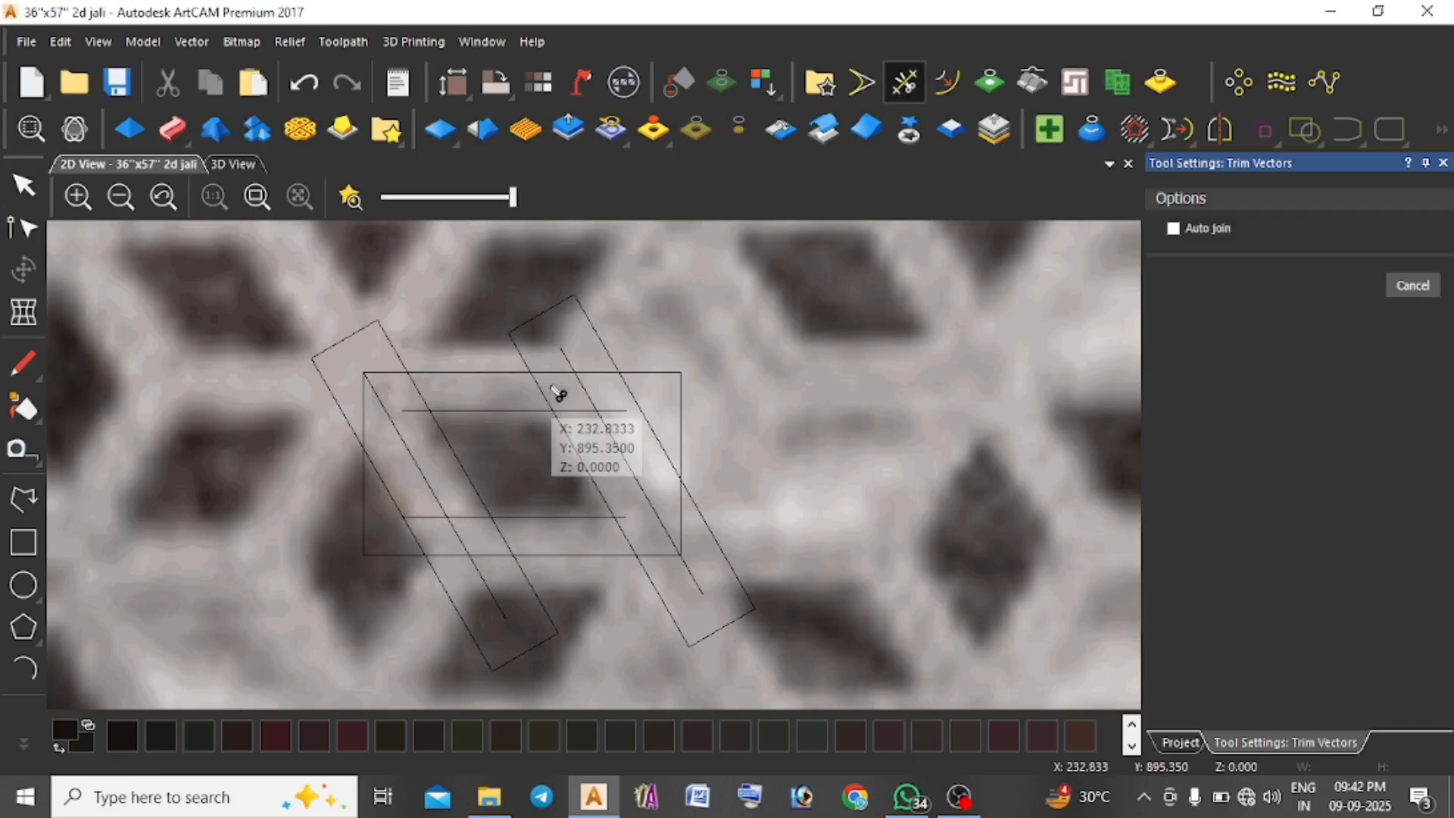
pyautogui.click(523, 362)
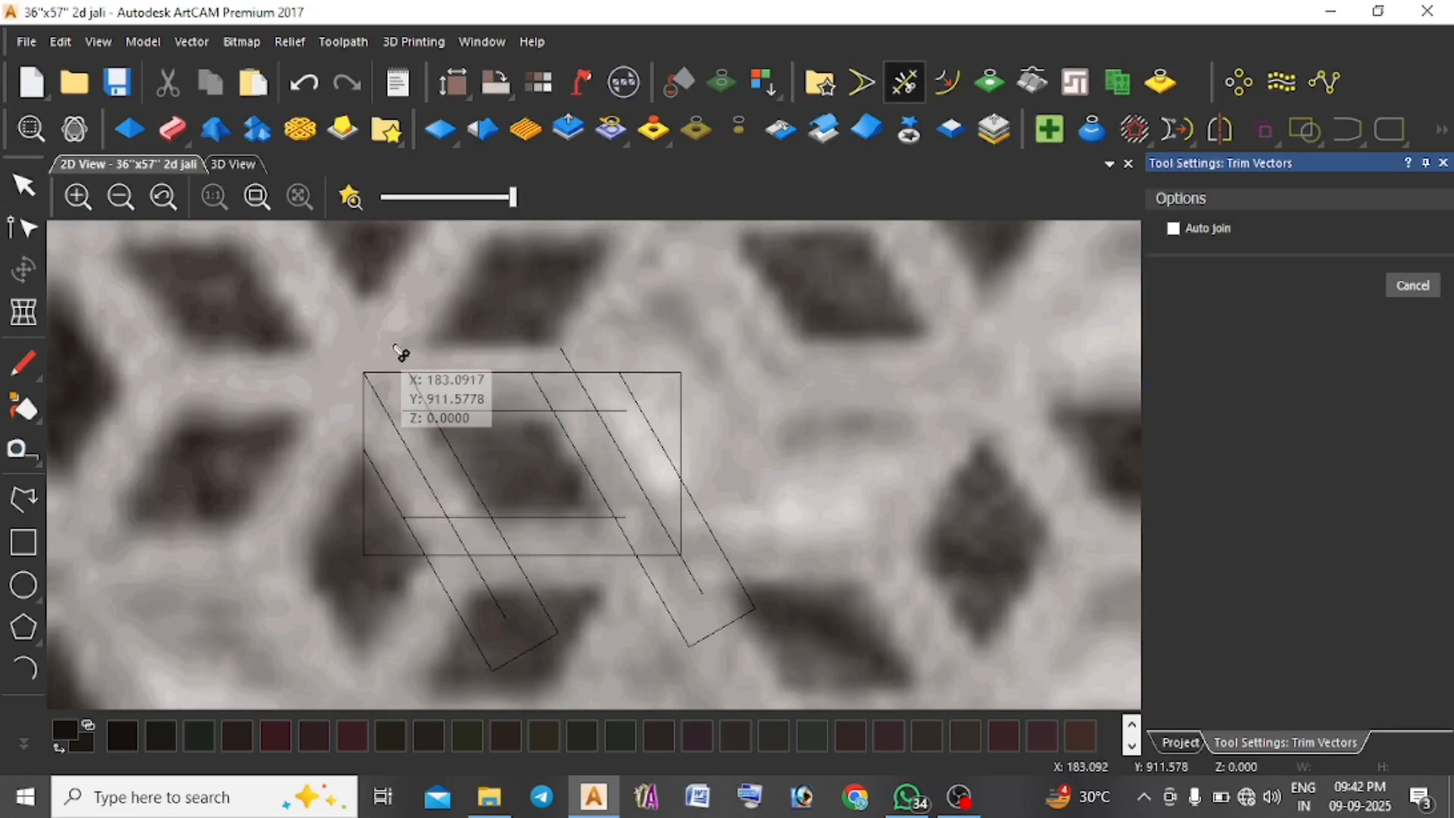
pyautogui.click(458, 606)
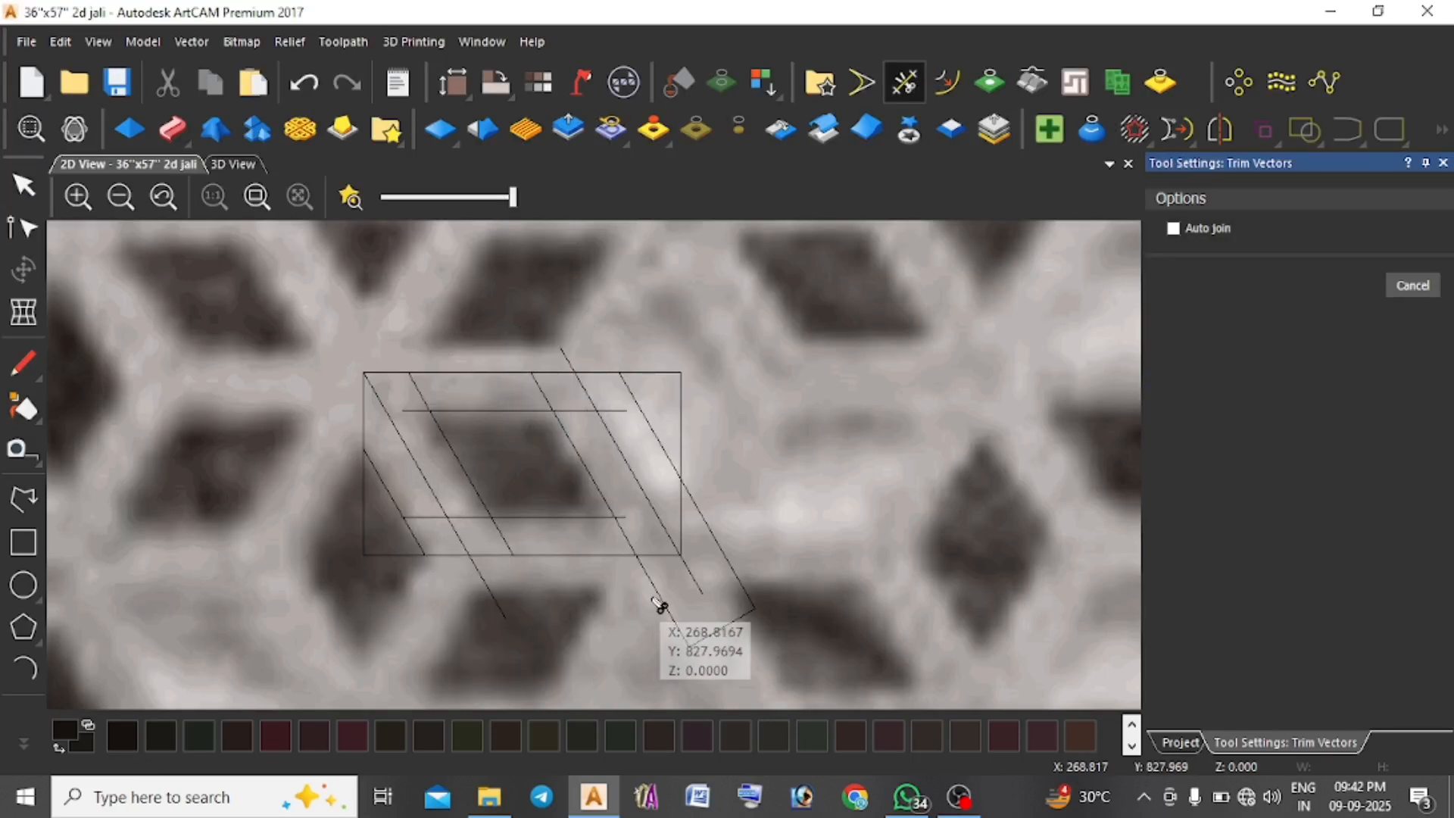
# Trim the crossing ridge outlines and inner horizontal lines so that only a slanted diamond remains around the central dark opening.
pyautogui.click(423, 395)
pyautogui.click(421, 411)
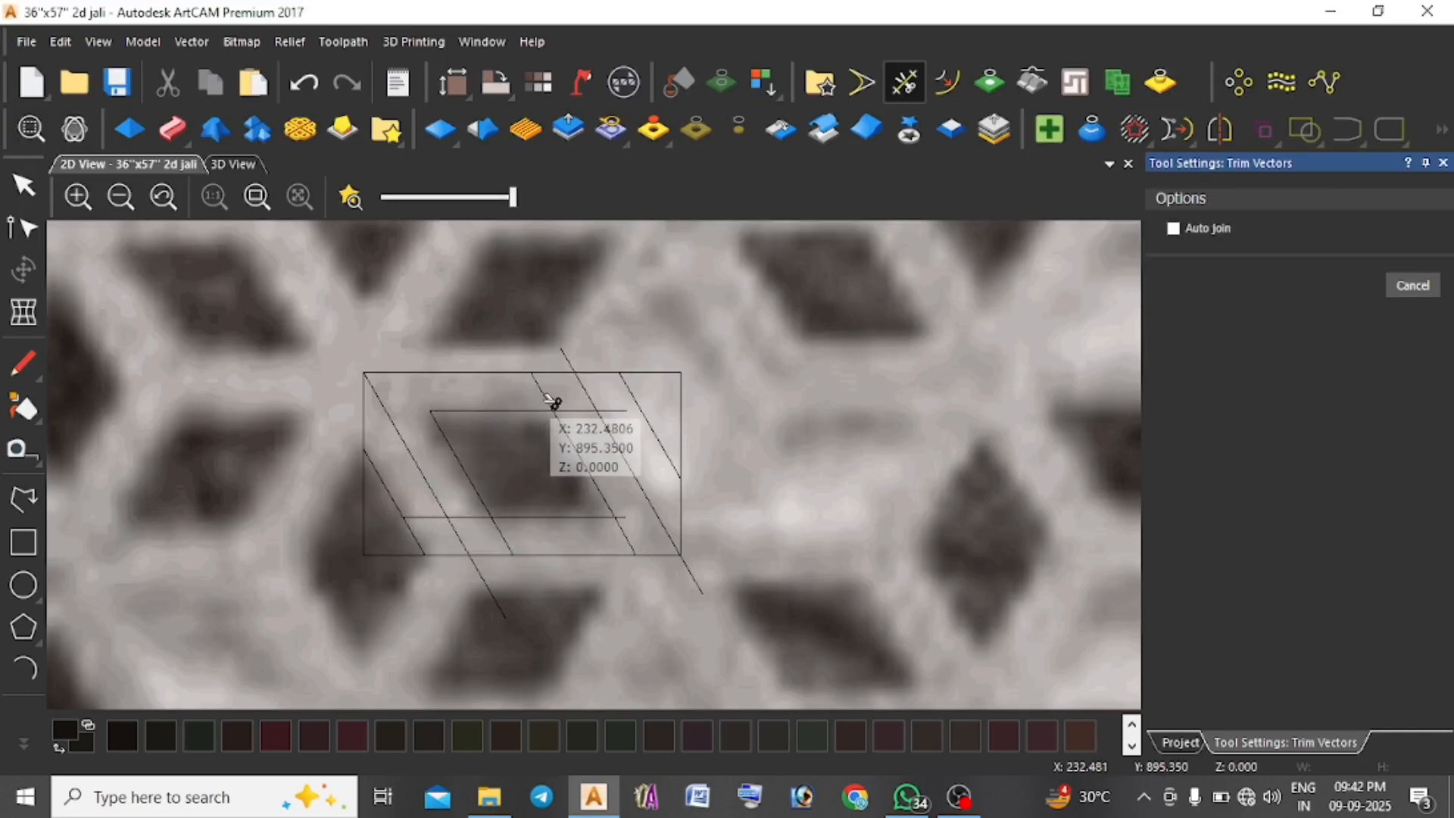
pyautogui.click(568, 411)
pyautogui.click(630, 518)
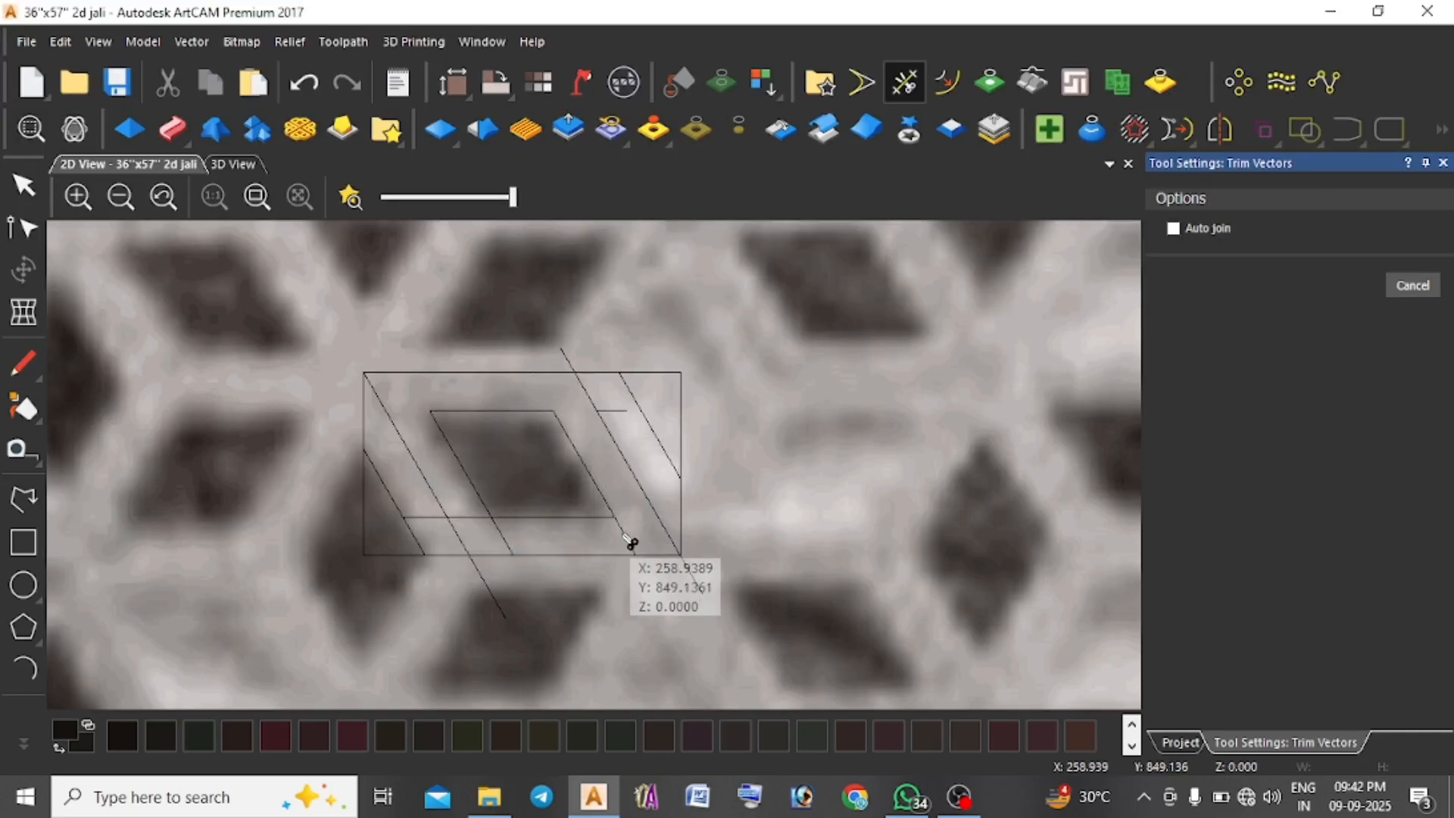
pyautogui.click(505, 534)
pyautogui.click(465, 518)
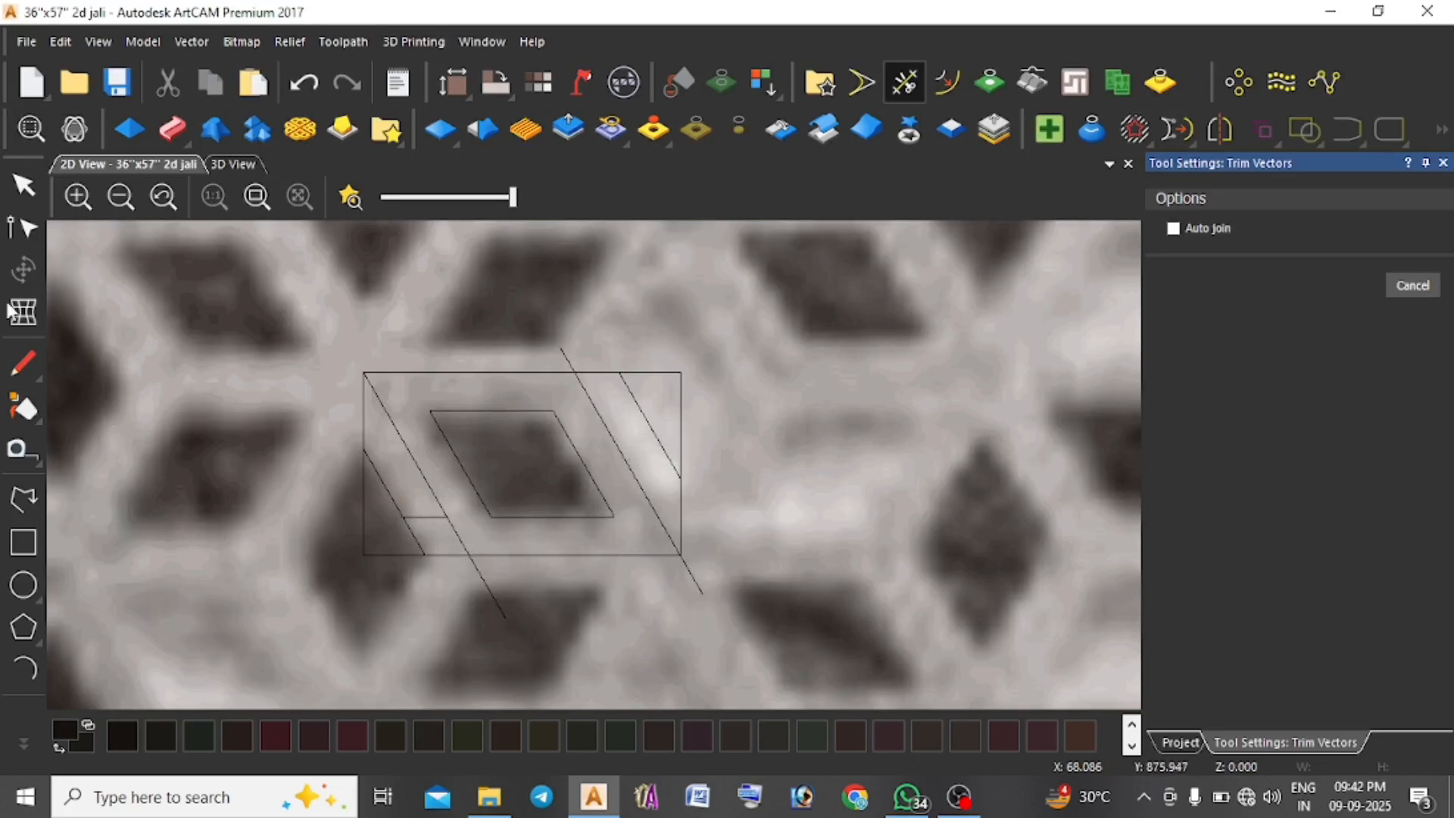
# Delete the two slanted centre lines and the leftover horizontal segments beside the diamond.
pyautogui.click(7, 193)
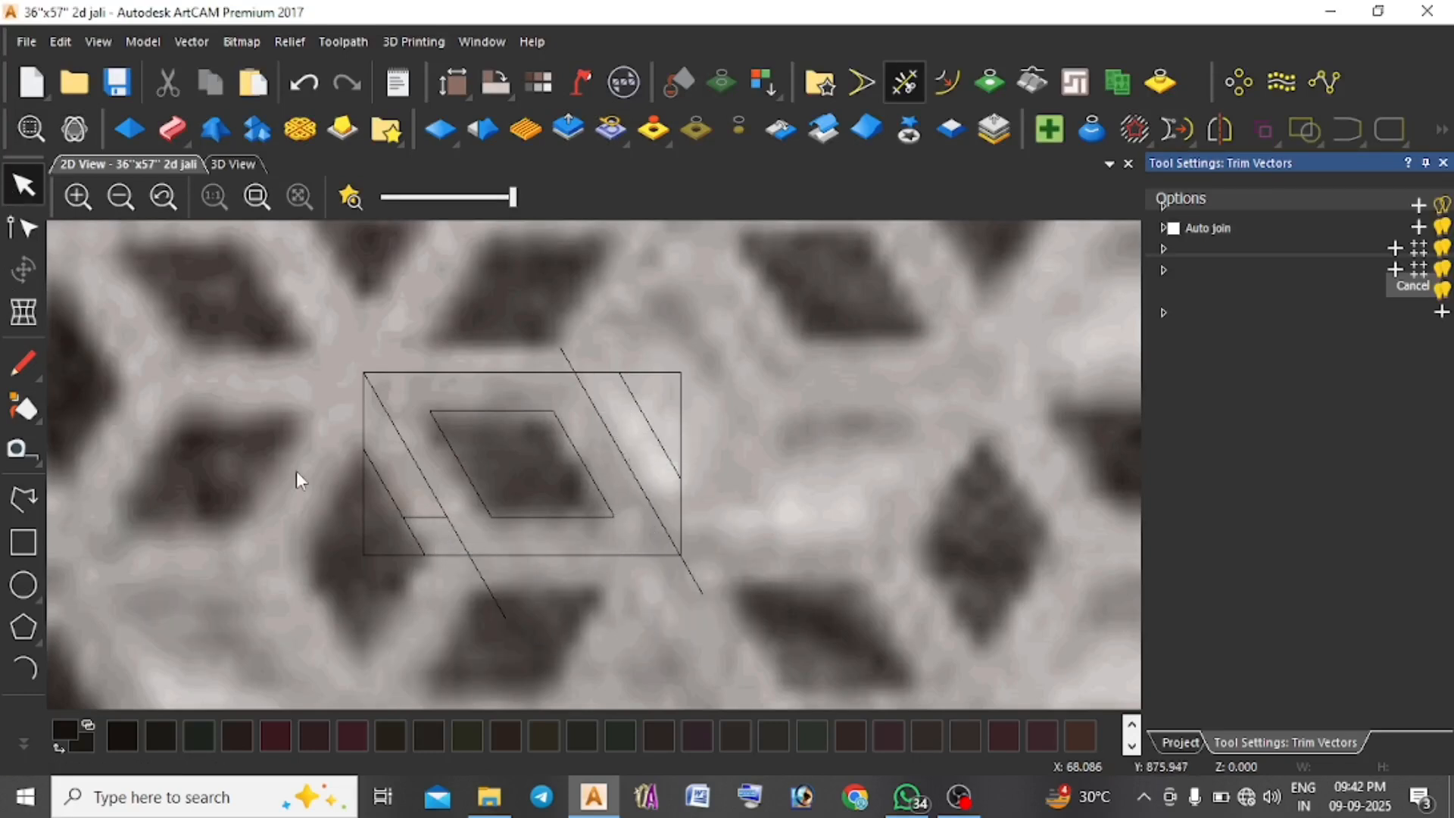
pyautogui.click(441, 530)
pyautogui.press('Delete')
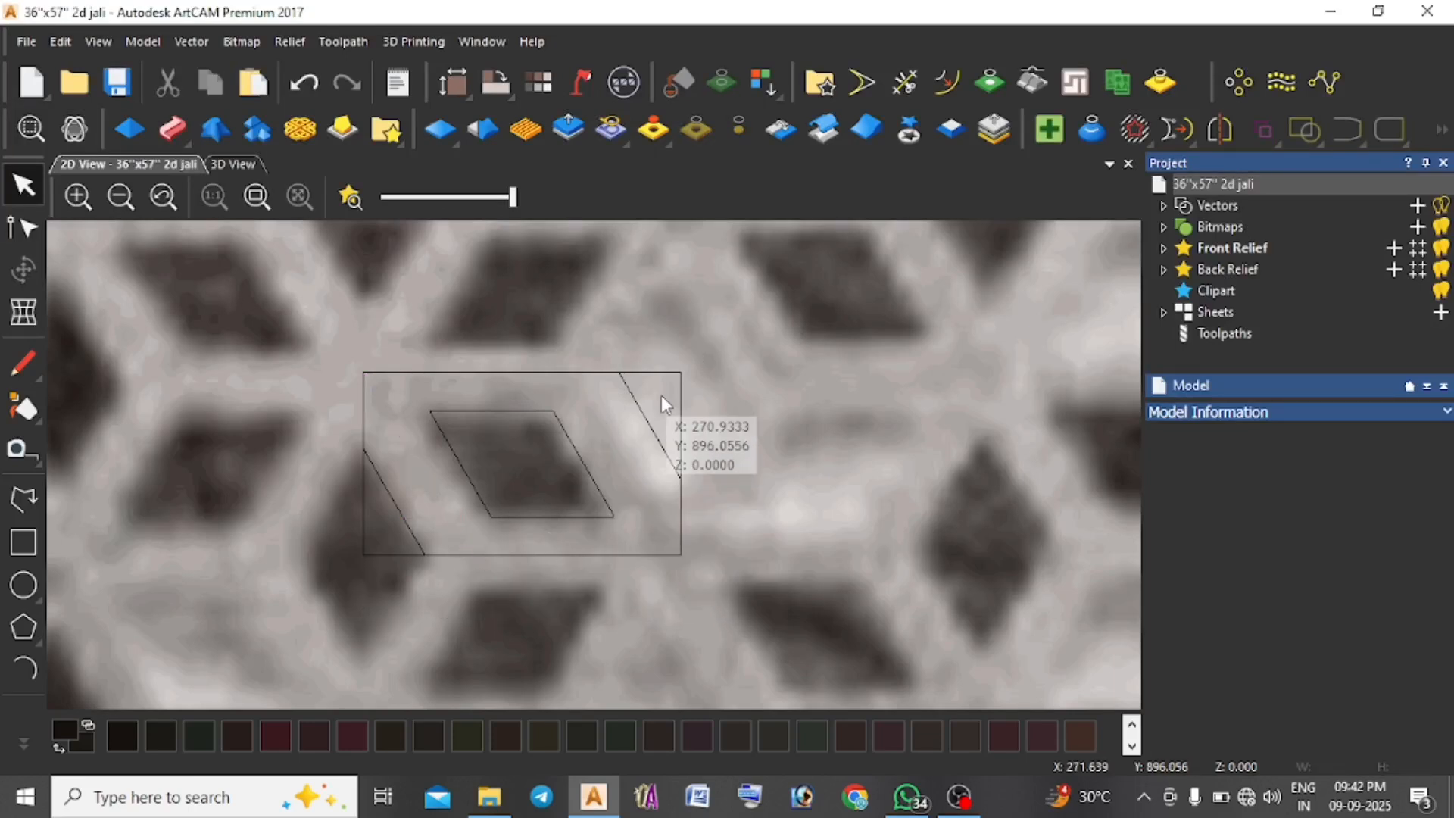
# Join the diamond's sides into a closed vector with a 0.025 mm tolerance, with the two slanted corner lines included in the selection.
pyautogui.moveTo(658, 386); pyautogui.dragTo(383, 538)
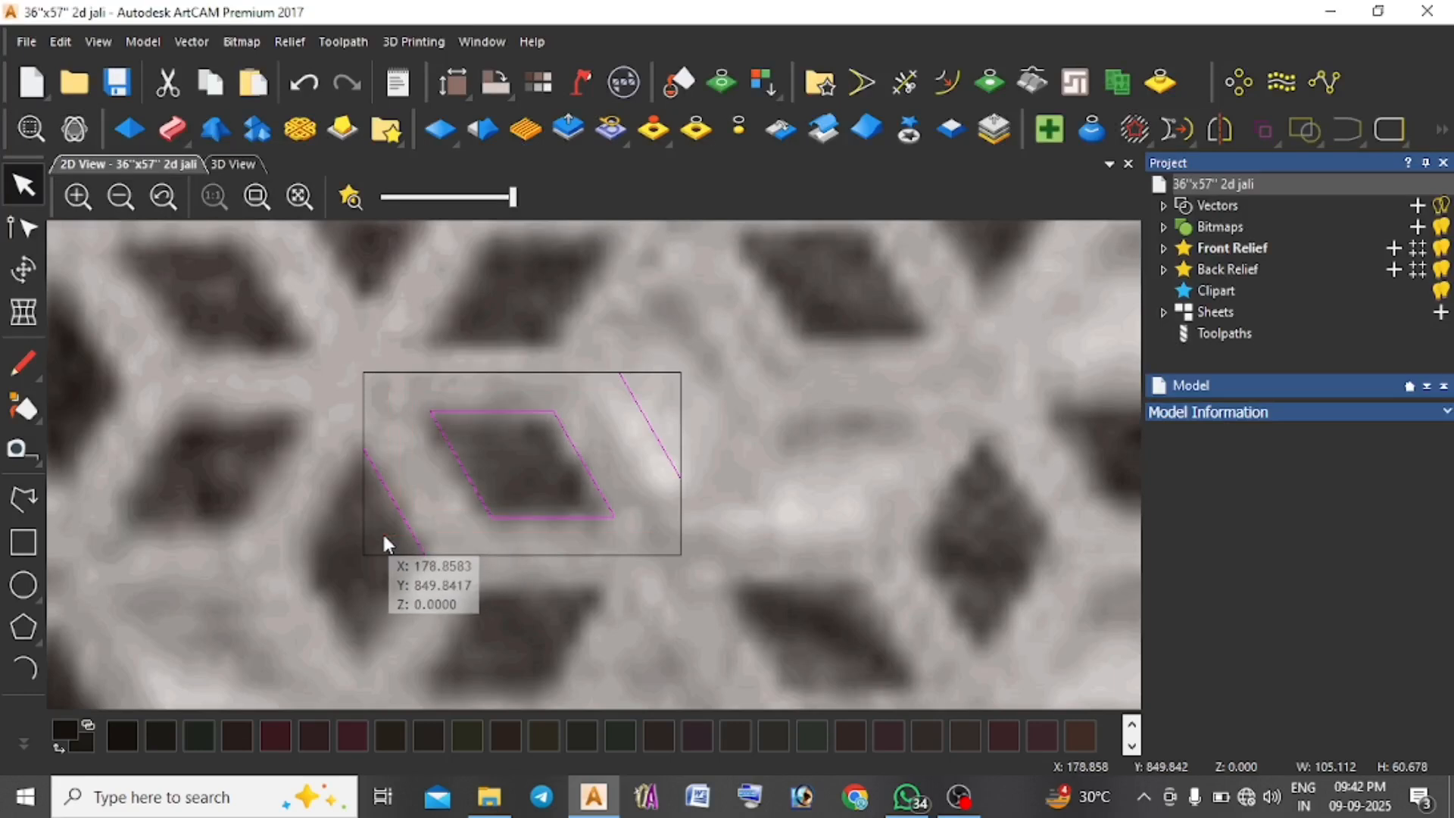
pyautogui.press('j')
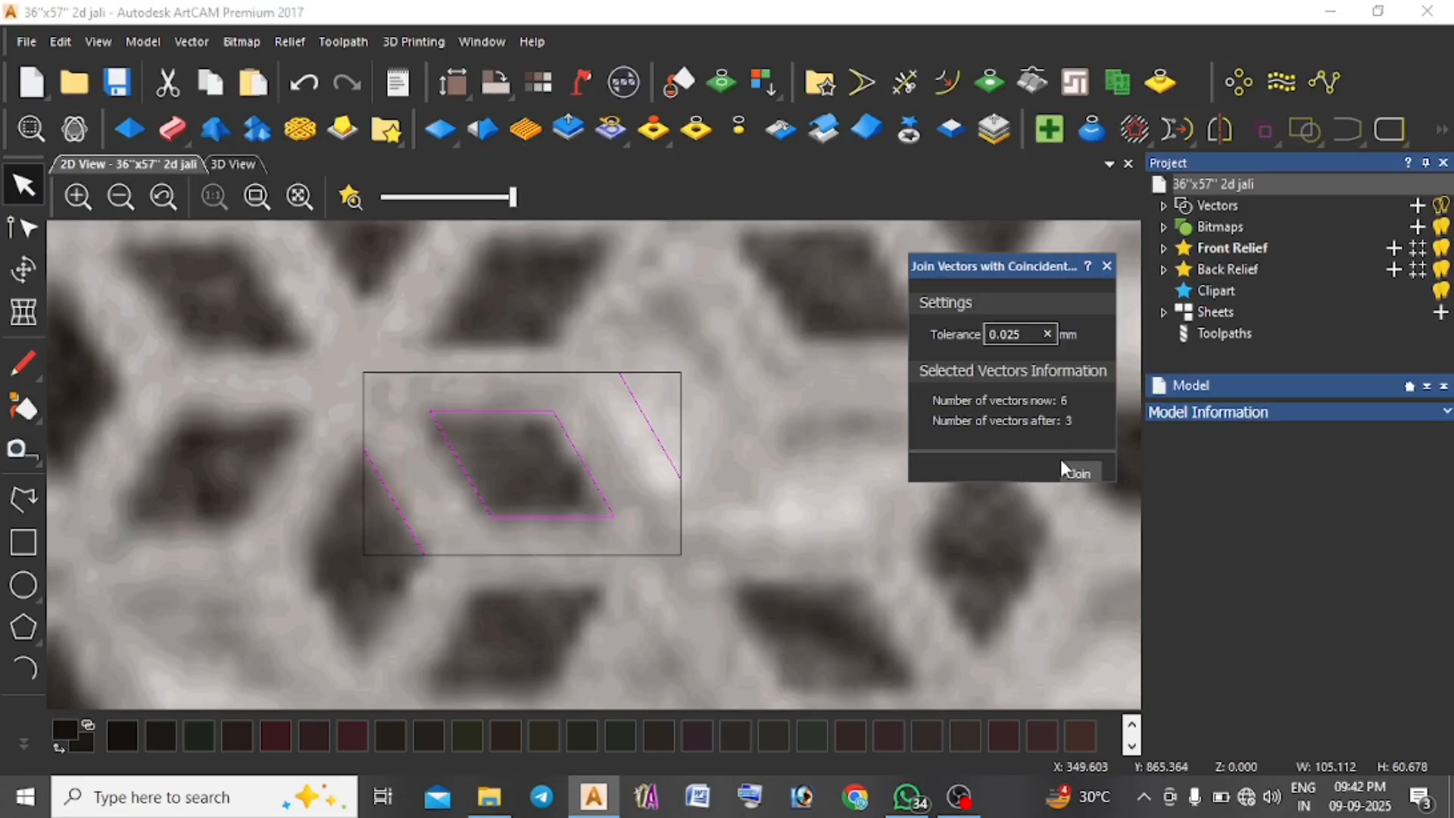
pyautogui.click(1079, 473)
pyautogui.click(1106, 266)
pyautogui.scroll(-2, 630, 515)
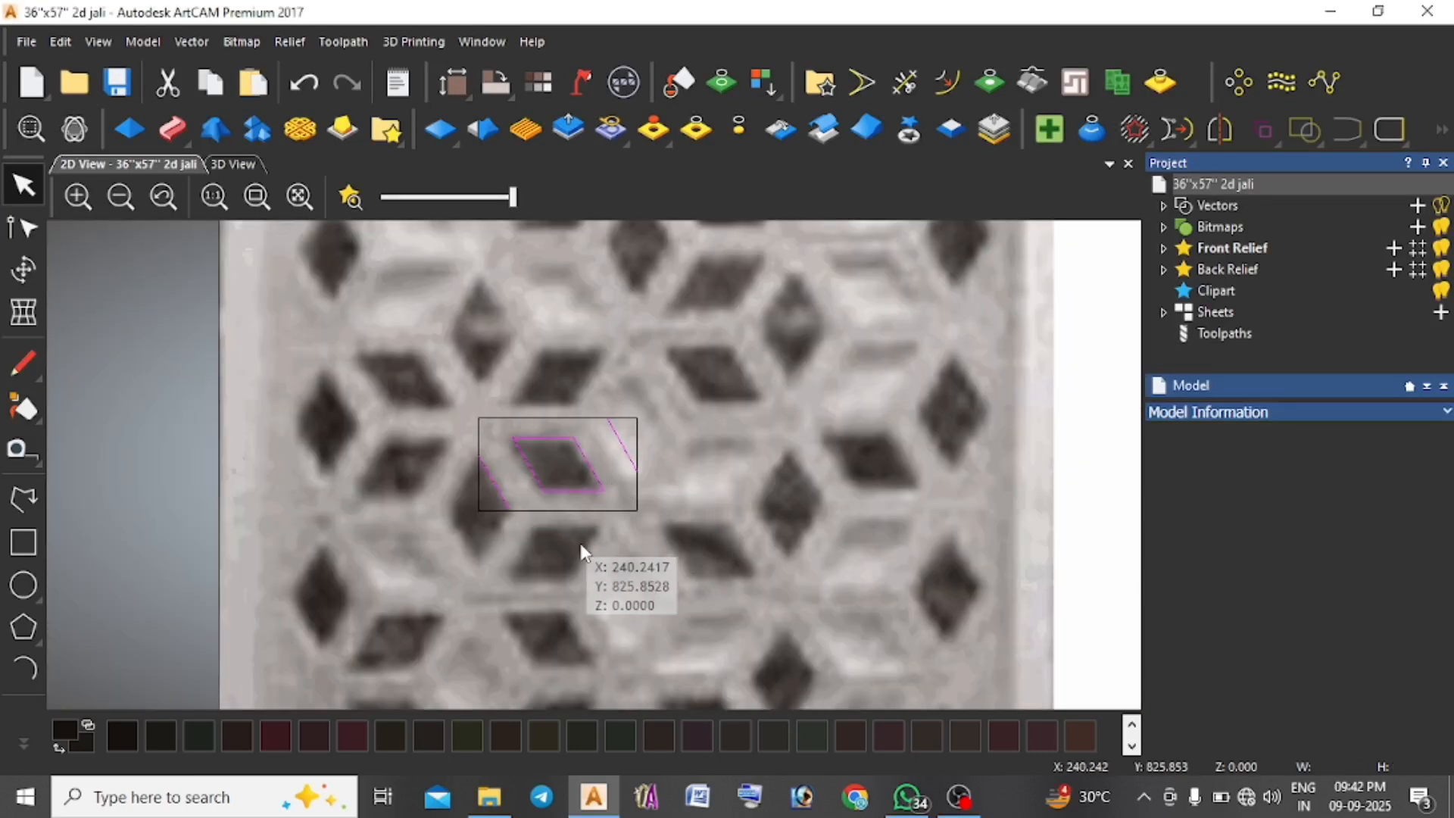
# Show the tile vectors in the 3D view without the reference photo, and place a spare copy of the whole tile outside the sheet.
pyautogui.click(244, 166)
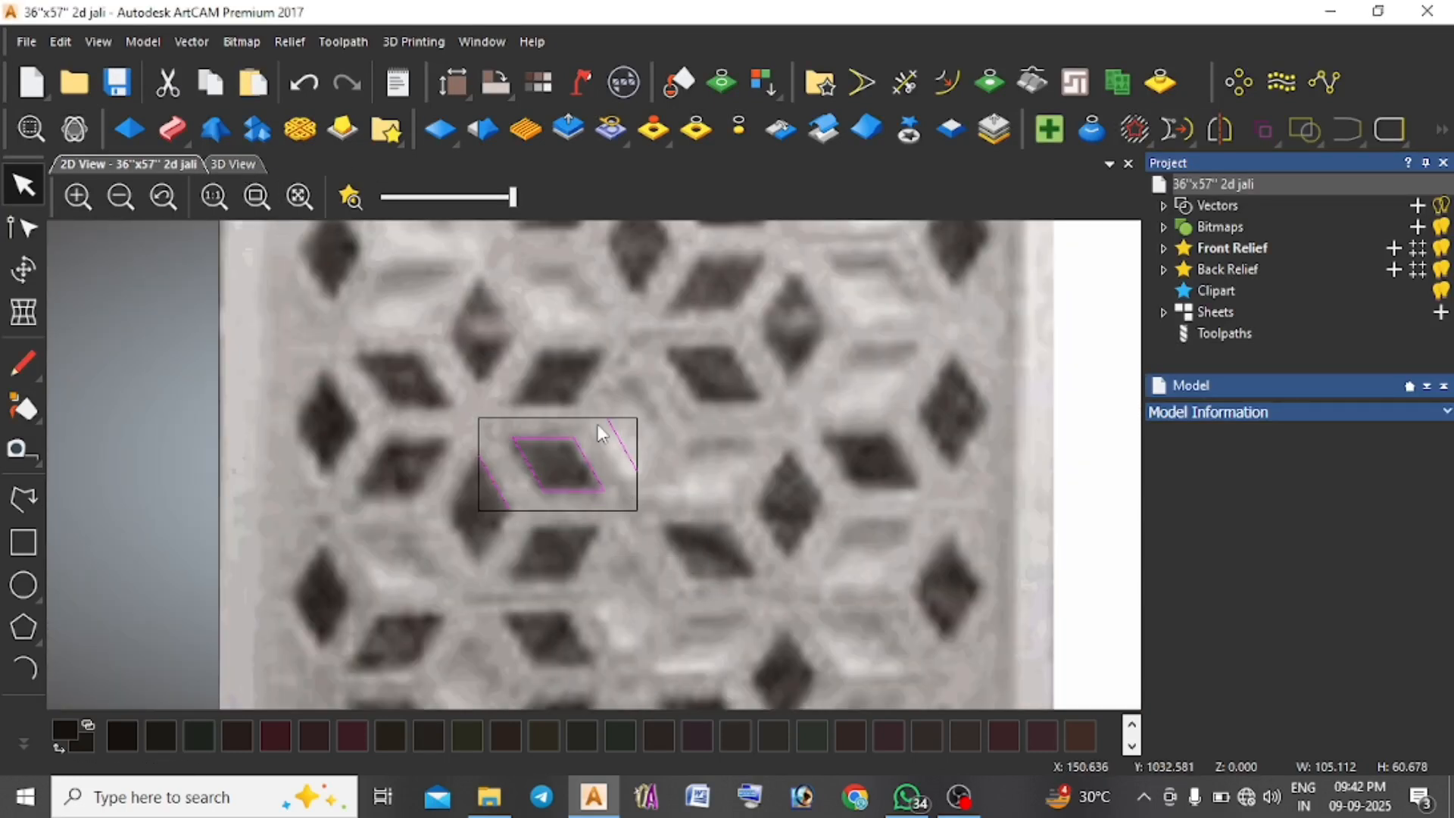
pyautogui.click(793, 198)
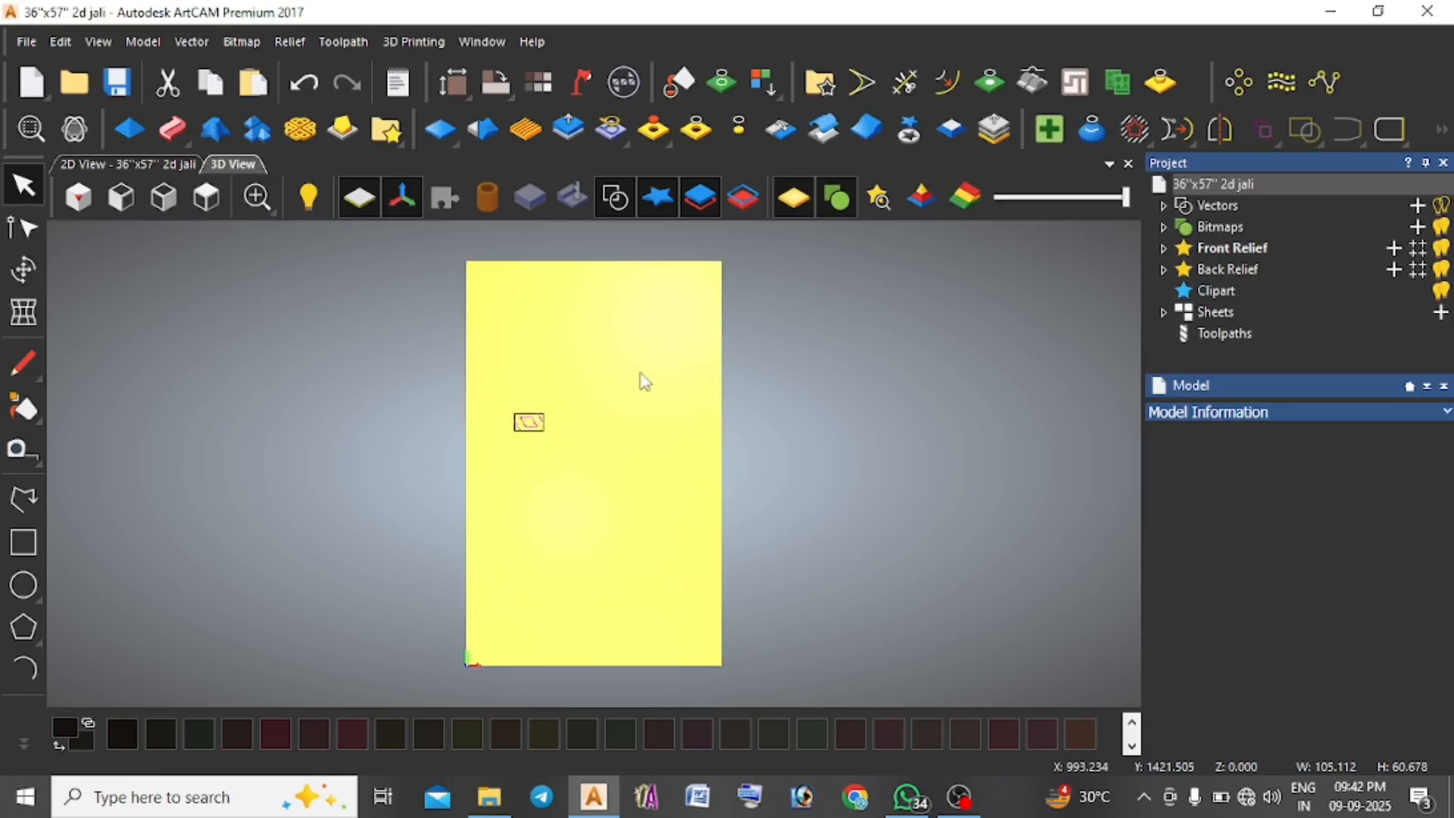
pyautogui.scroll(5, 536, 424)
pyautogui.scroll(2, 549, 430)
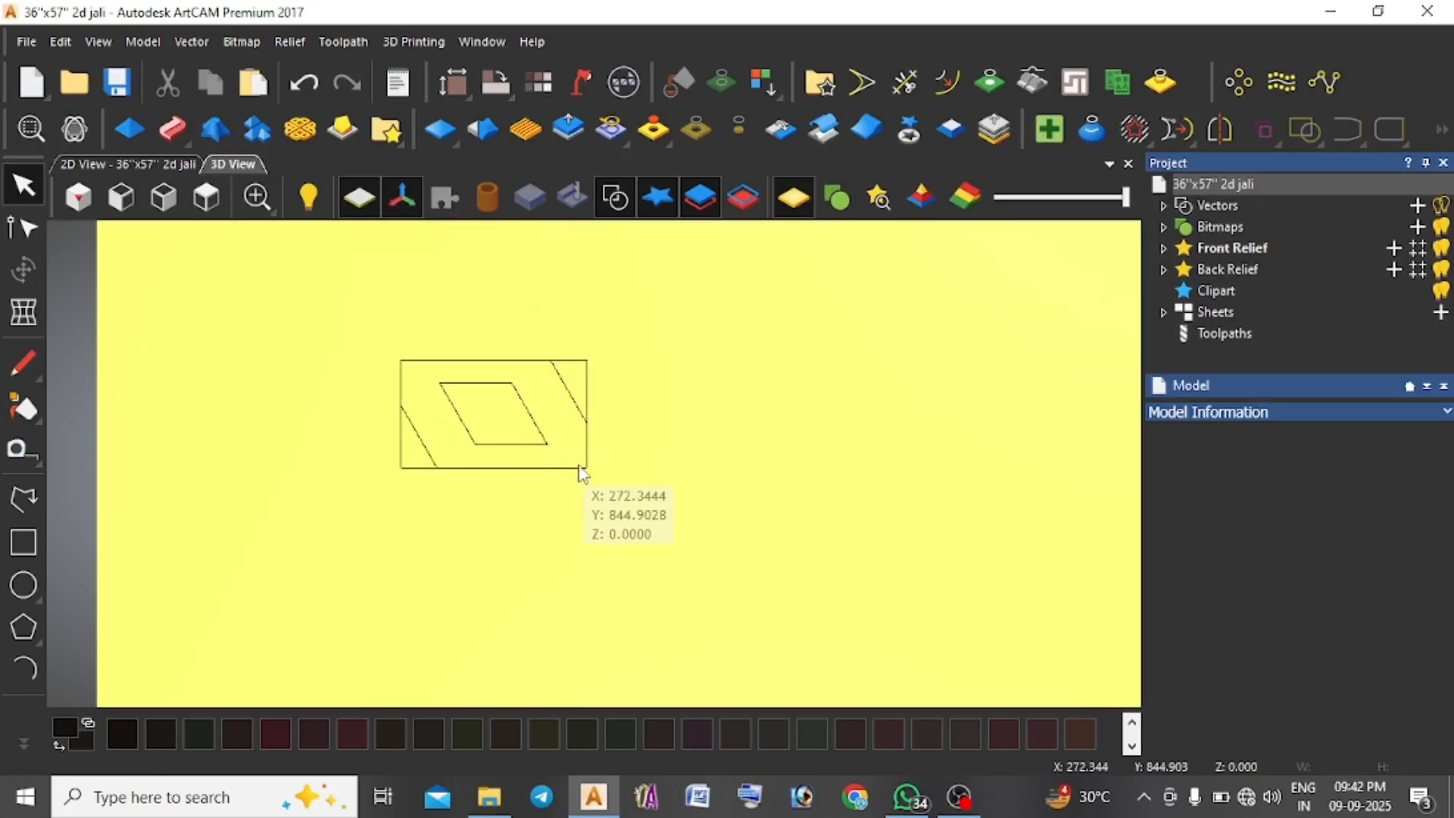
pyautogui.click(585, 469)
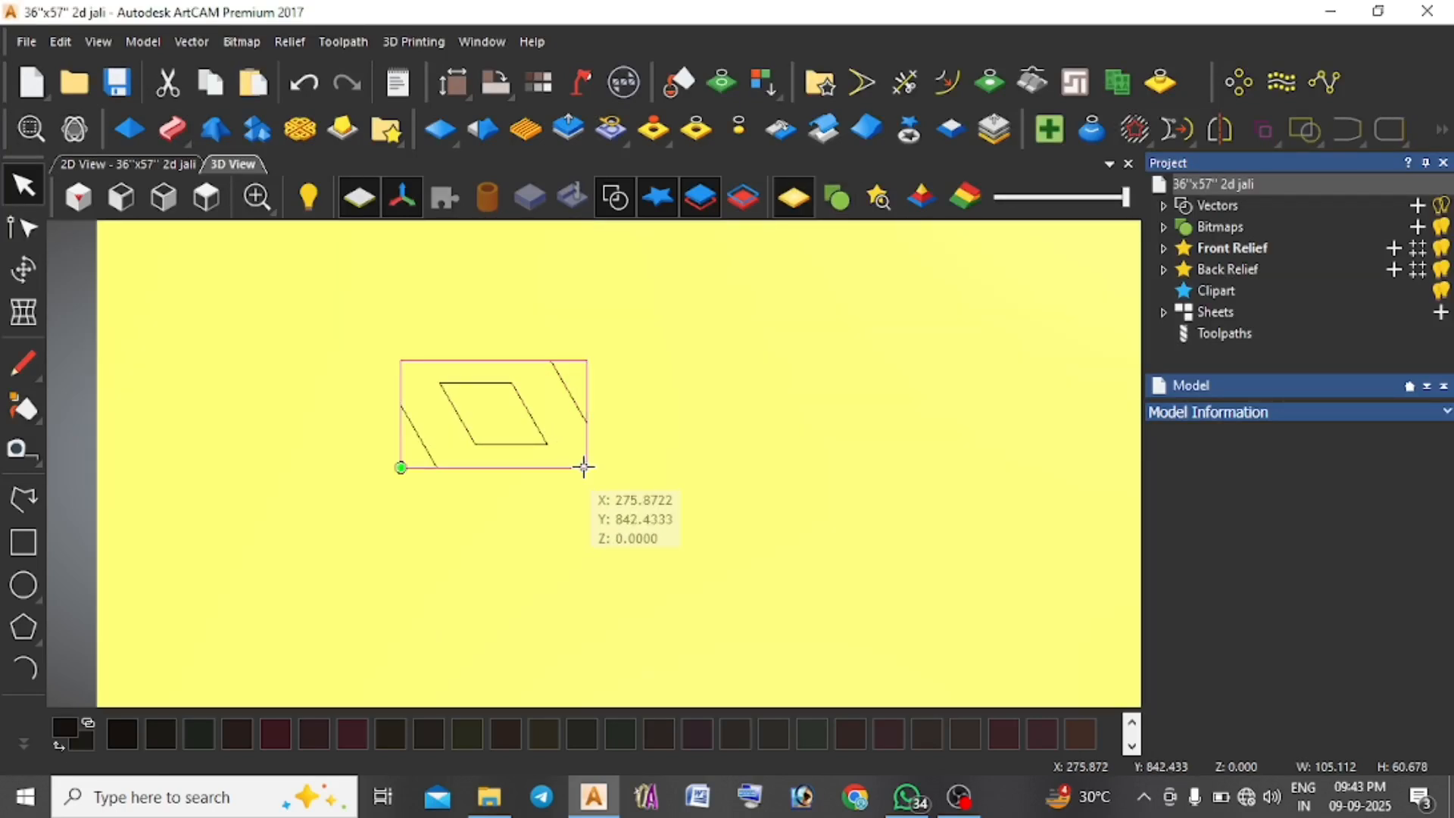
pyautogui.scroll(-5, 496, 466)
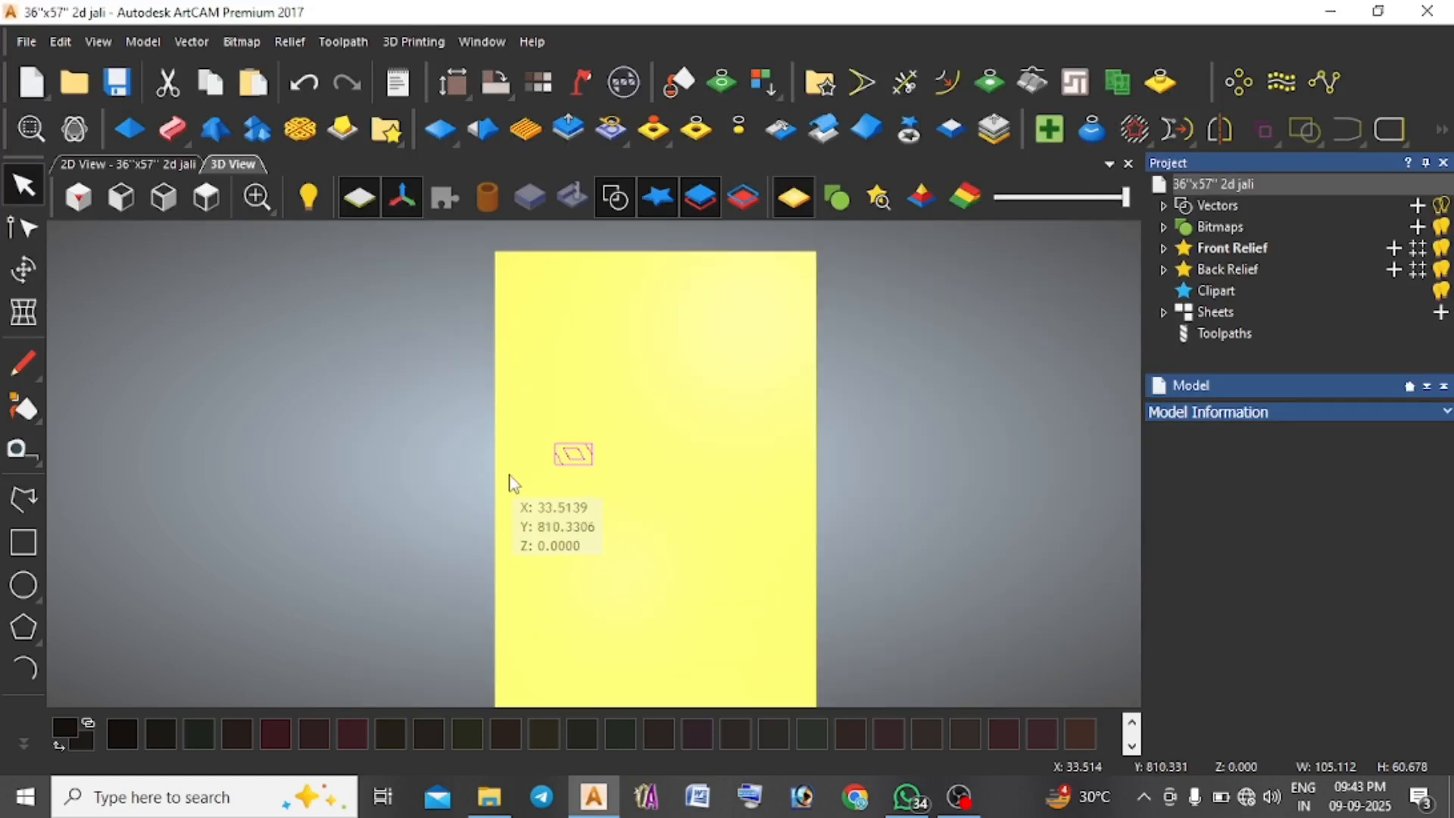
# Remove the outer rectangle from the tile on the sheet, keeping its diamond and two slanted corner lines.
pyautogui.scroll(4, 575, 474)
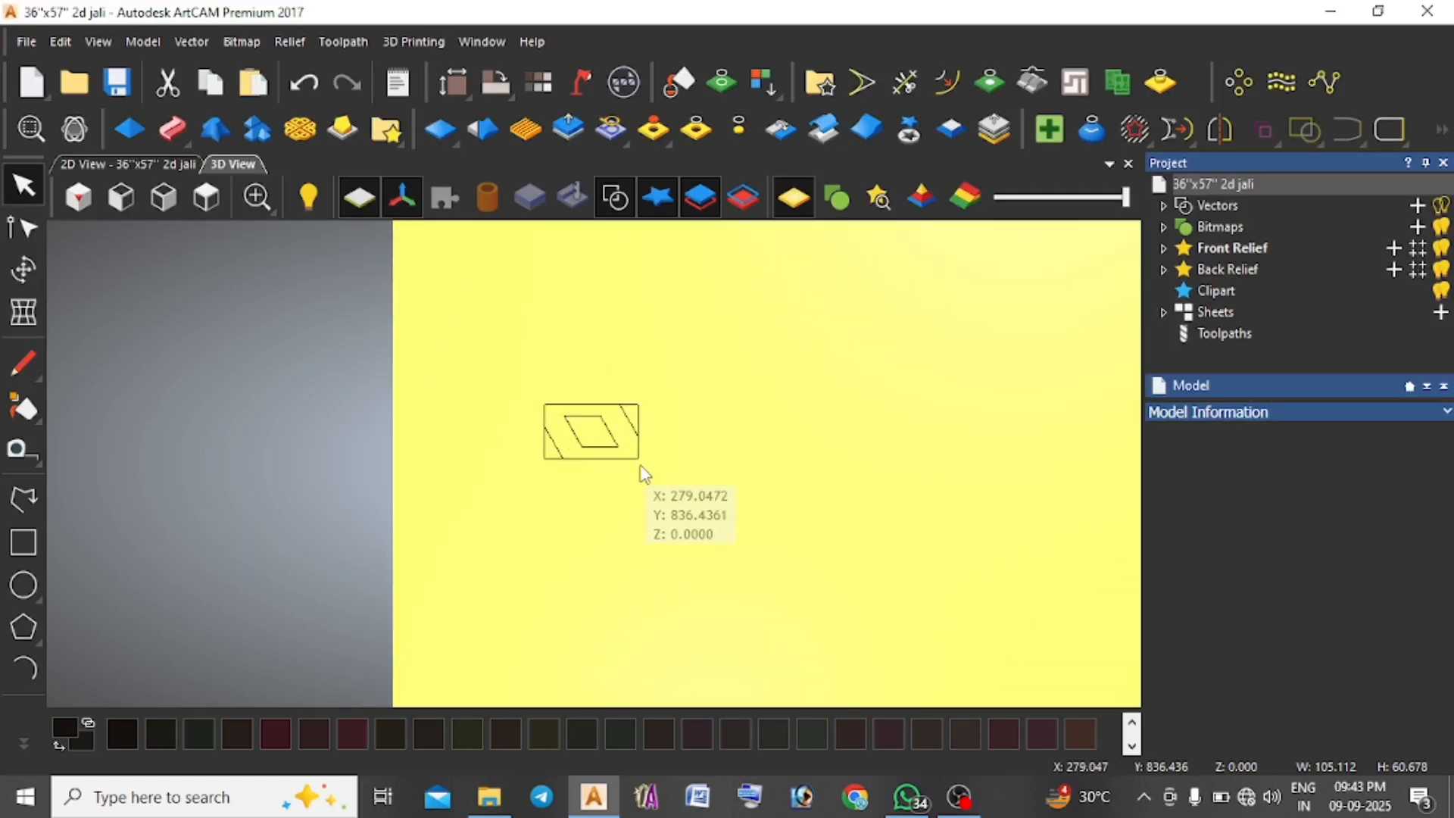
pyautogui.click(637, 462)
pyautogui.click(179, 92)
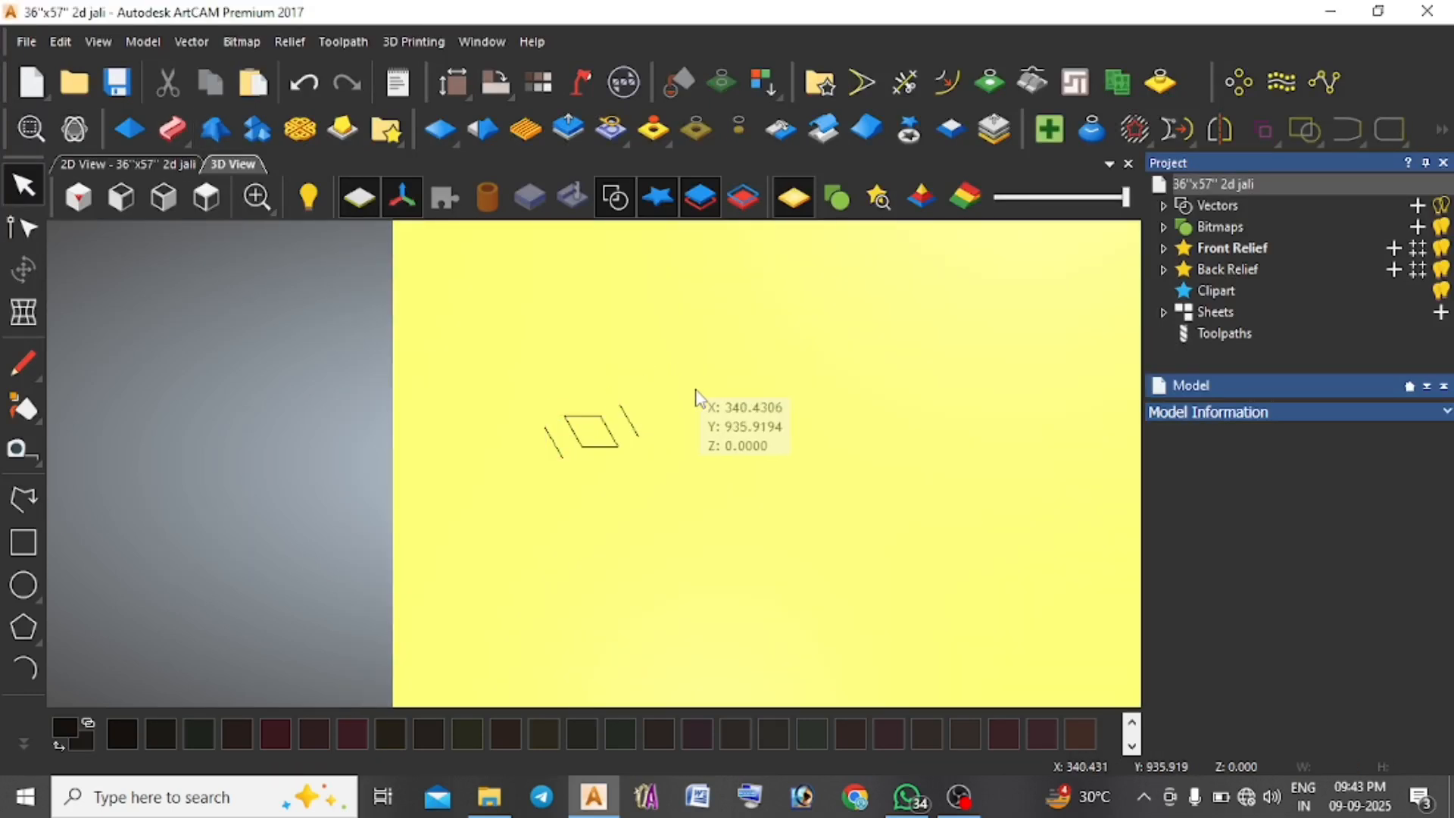
# Mirror the tile with joined copies upward and downward into a column taller than the sheet, and mirror that column once to its left side.
pyautogui.click(1211, 129)
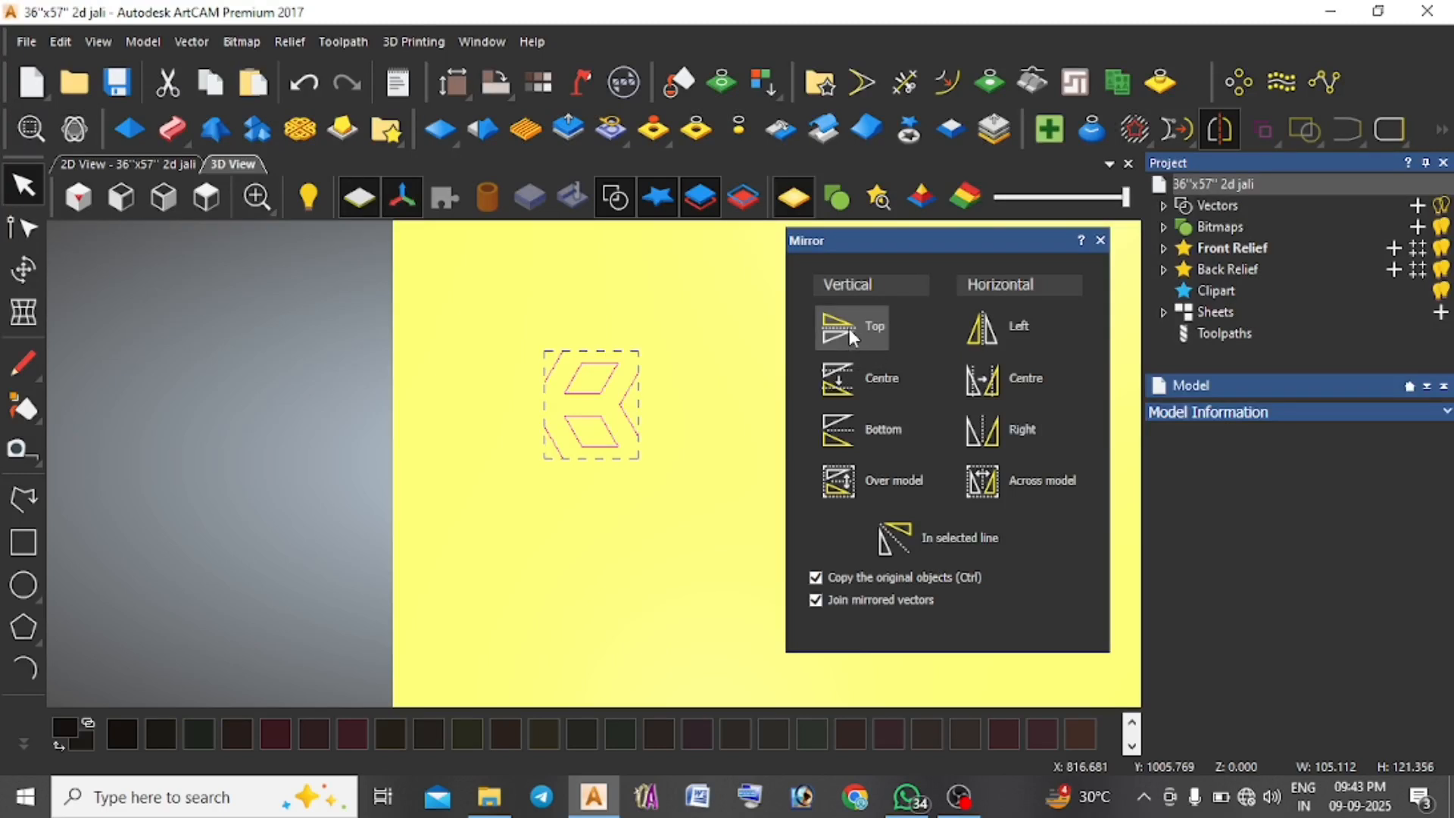
pyautogui.click(848, 328)
pyautogui.scroll(-1, 670, 389)
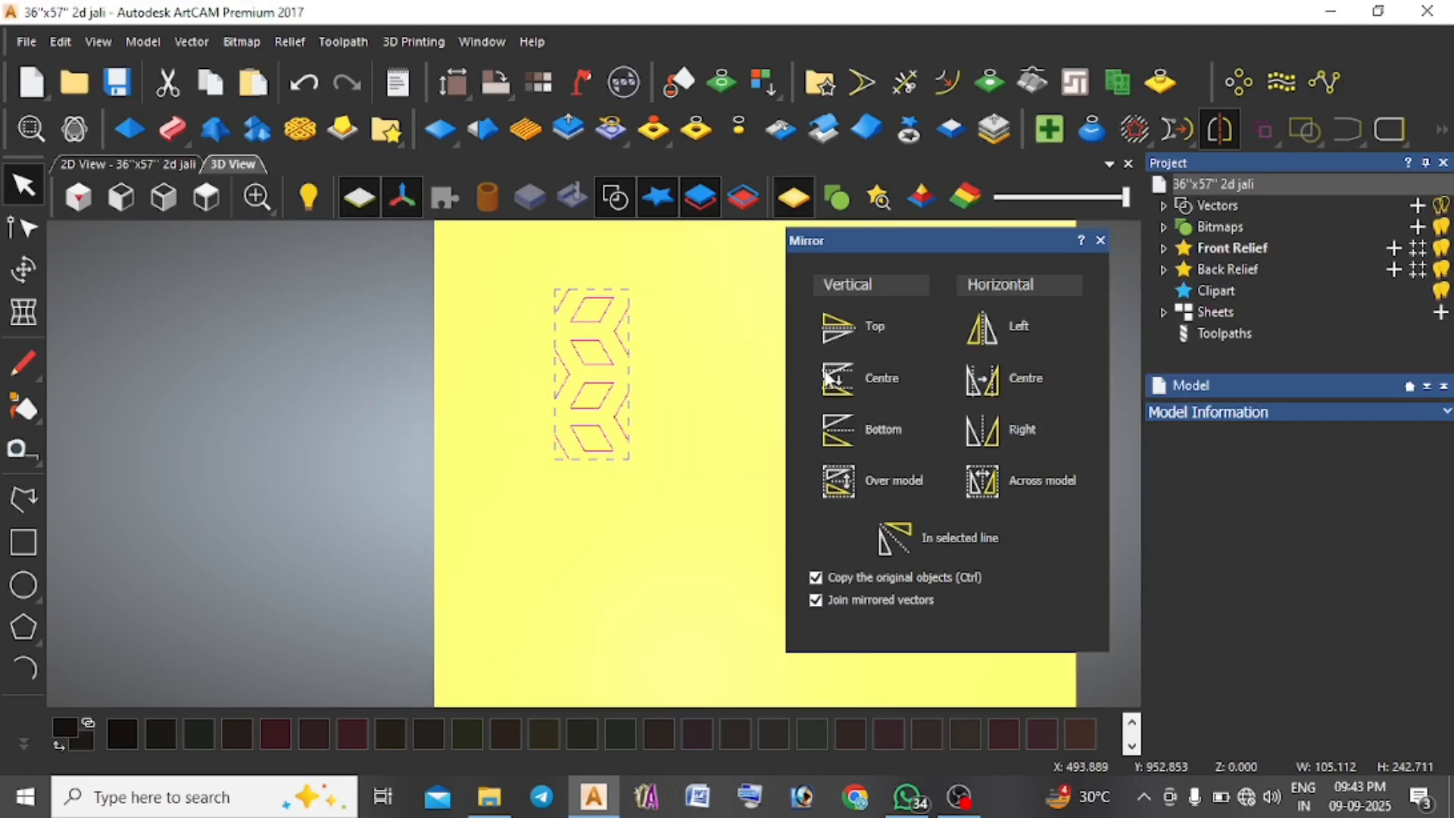
pyautogui.scroll(-1, 724, 394)
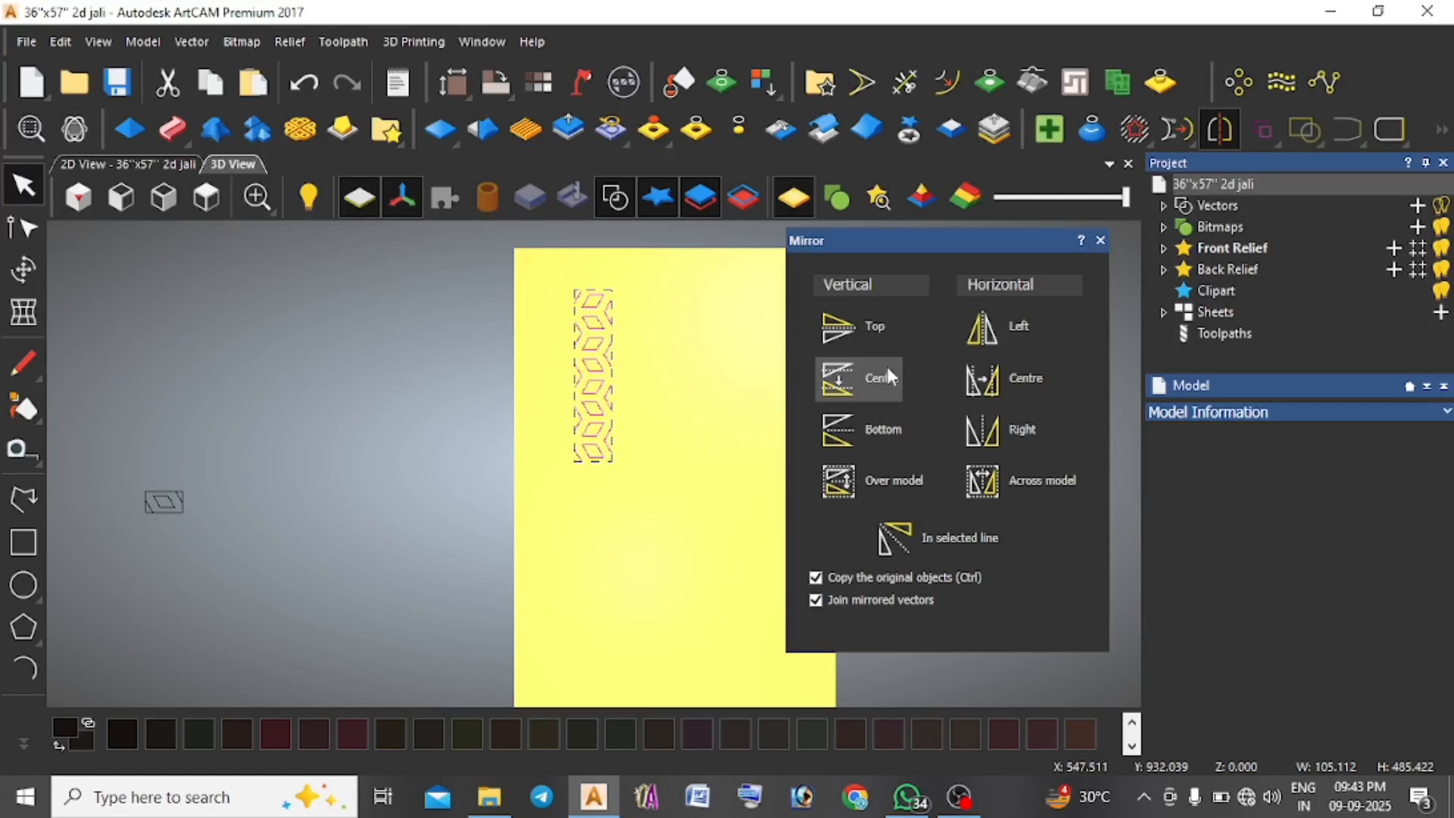
pyautogui.click(861, 330)
pyautogui.click(853, 431)
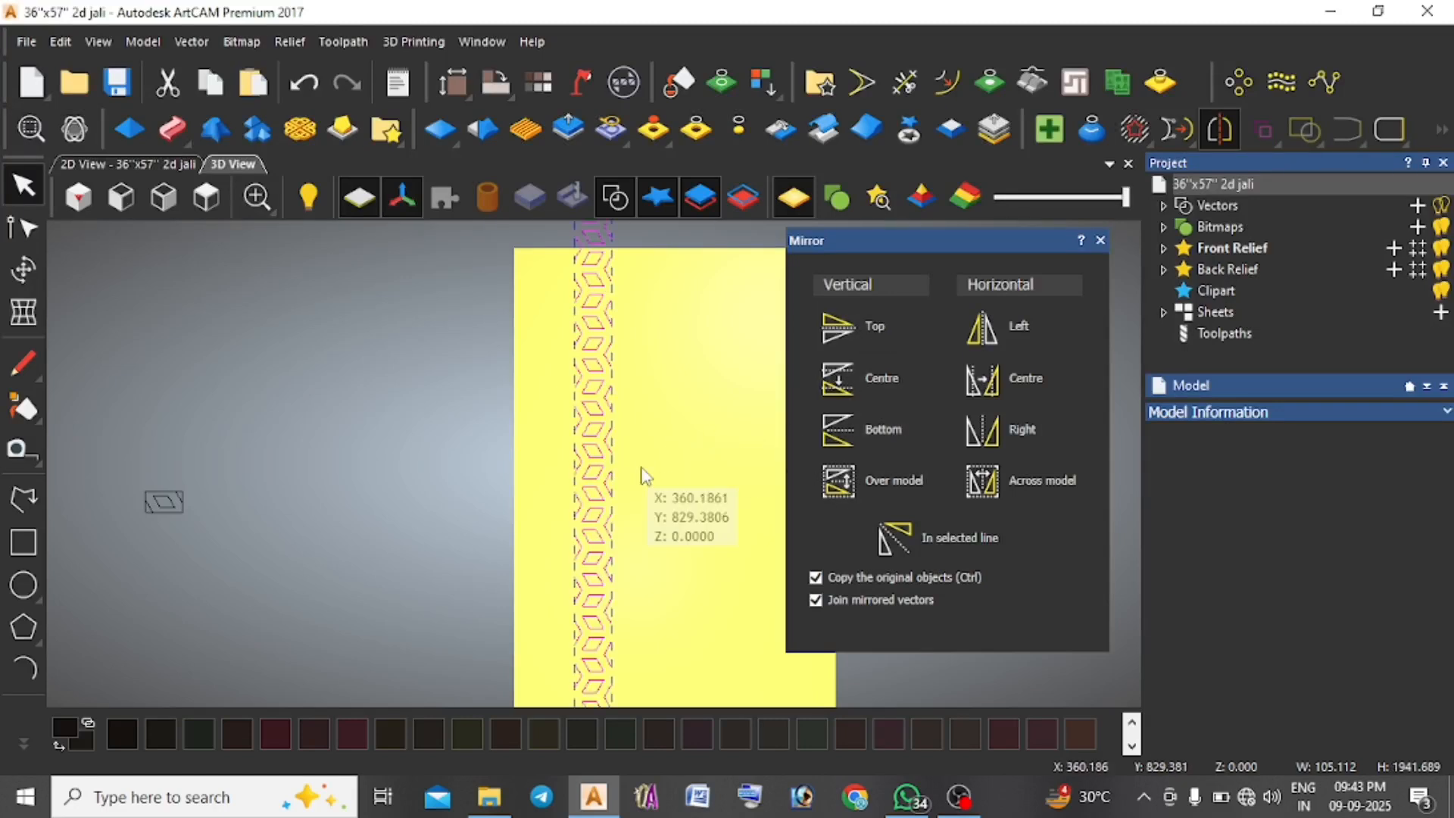
pyautogui.scroll(-1, 645, 558)
pyautogui.click(985, 344)
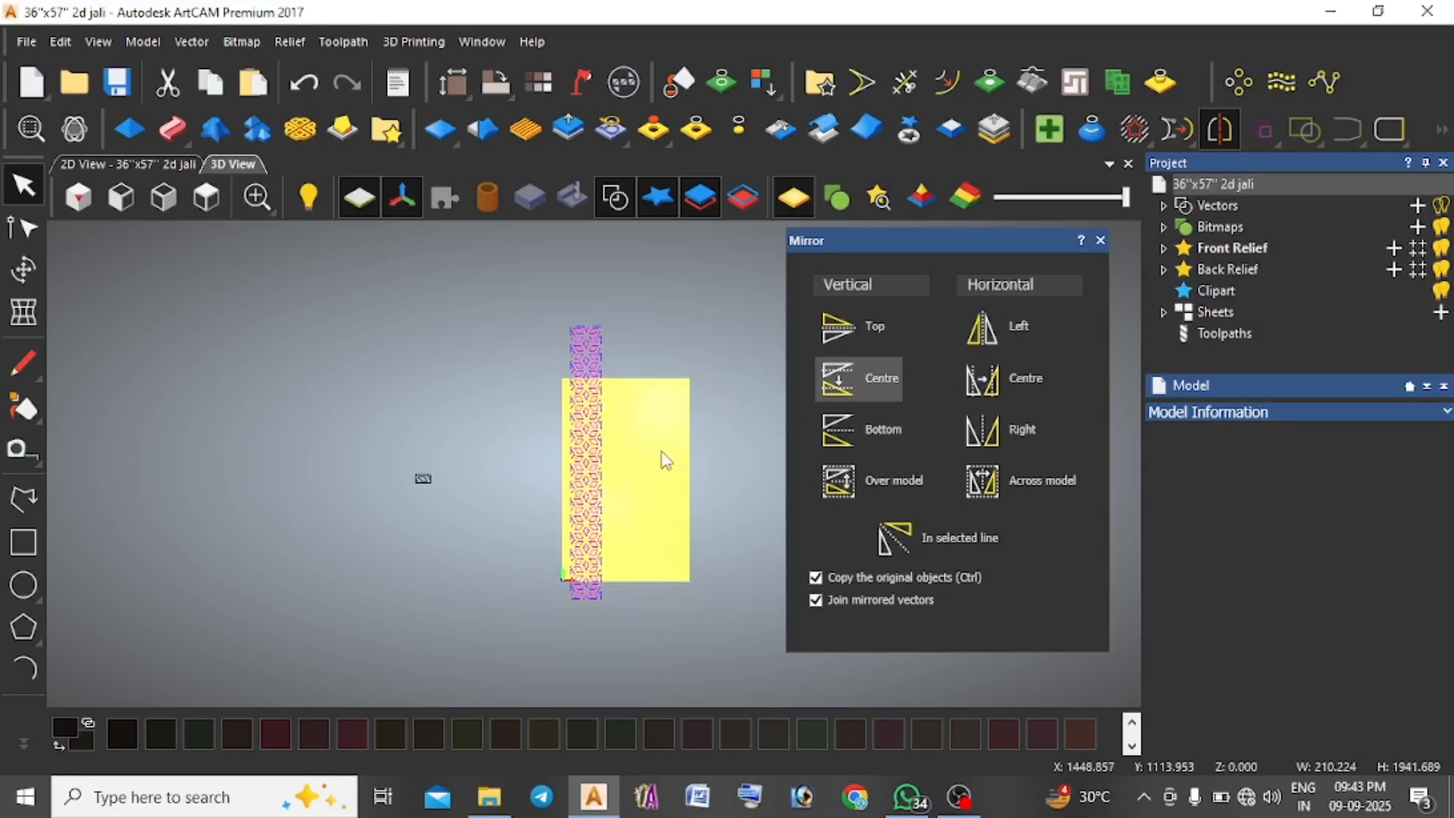
# Try mirroring the double column with copies to its right side until the pattern spans the sheet, and undo those rightward mirrors.
pyautogui.scroll(2, 651, 466)
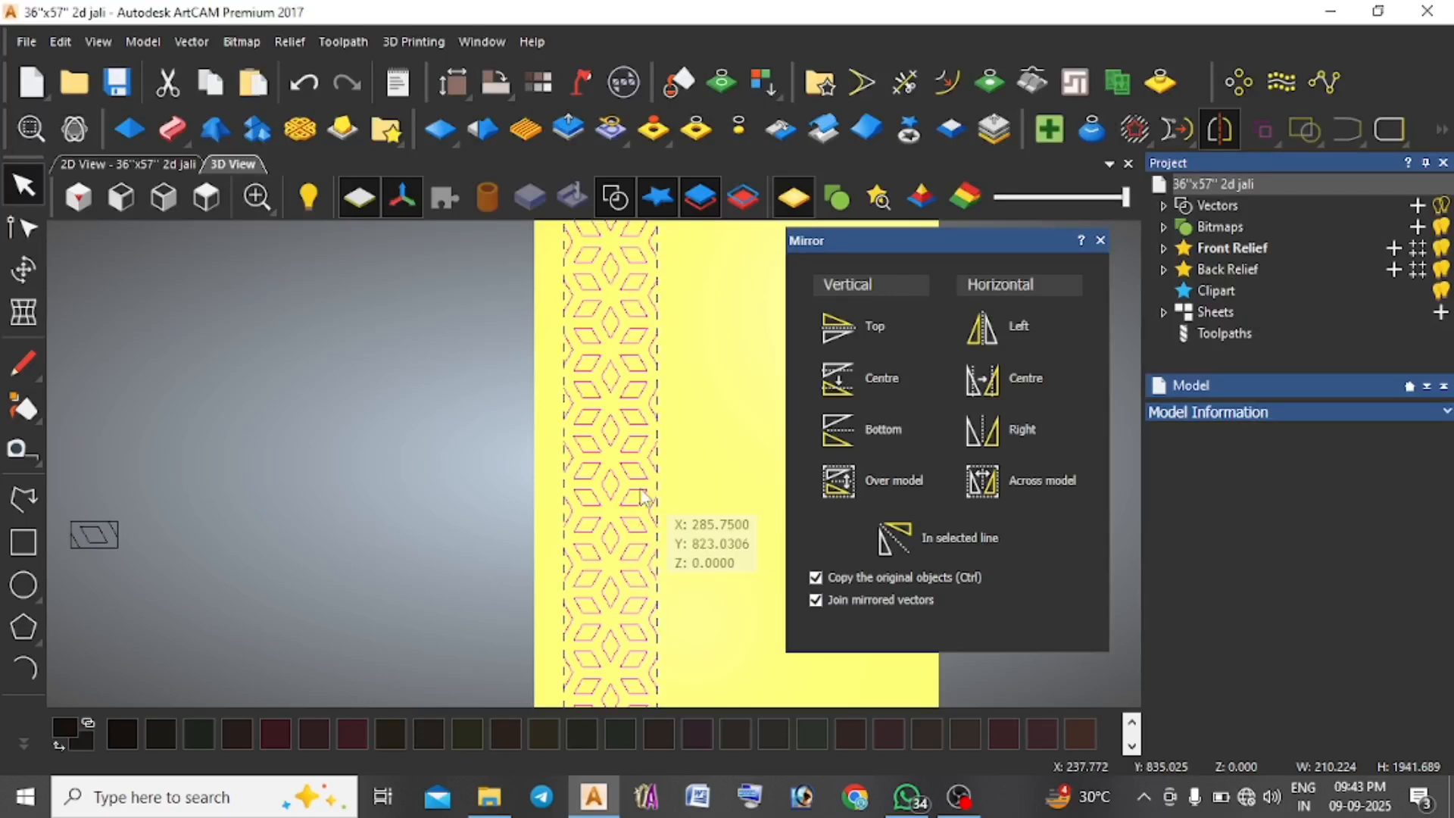
pyautogui.scroll(2, 625, 489)
pyautogui.scroll(-2, 703, 471)
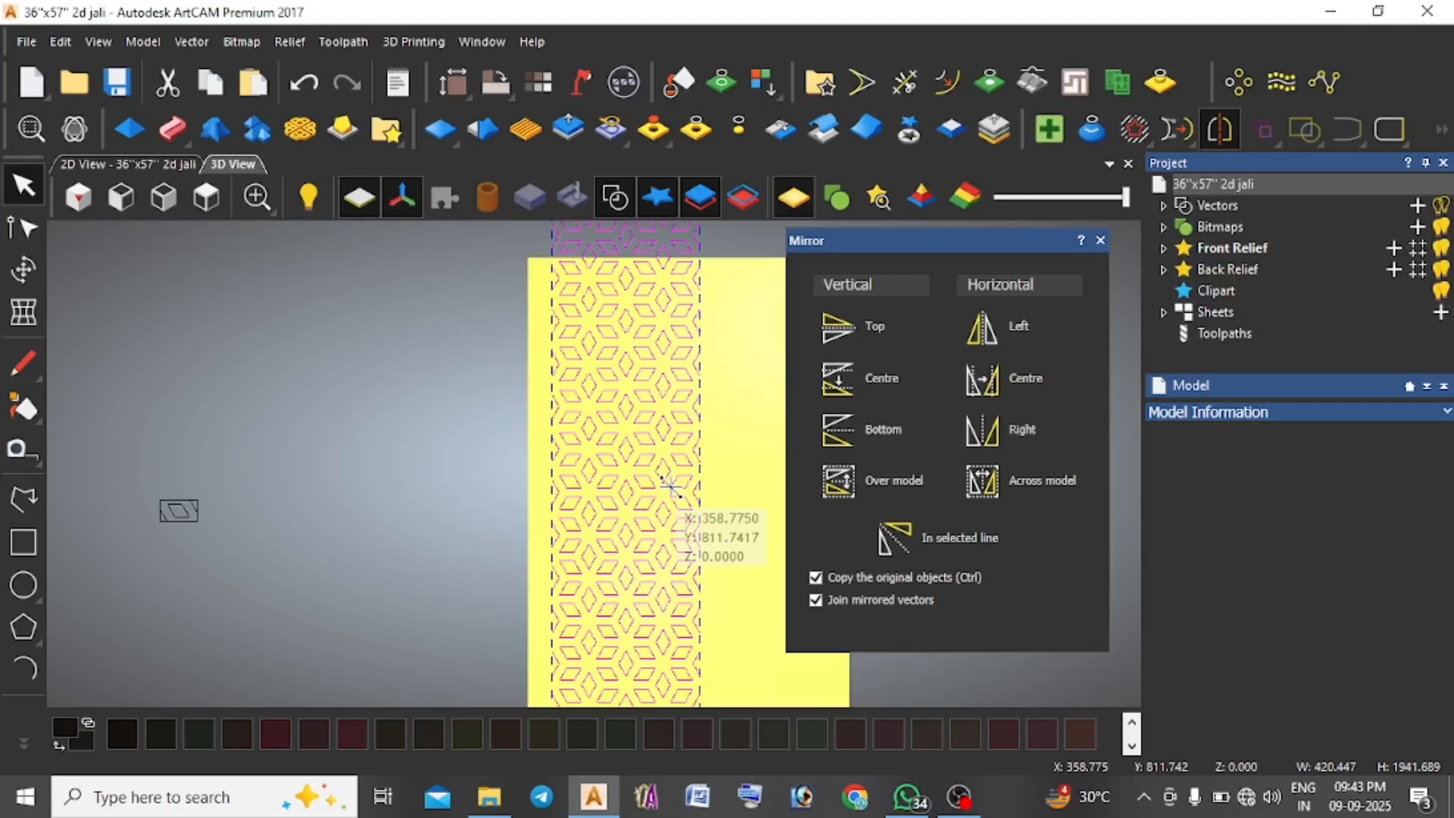
pyautogui.scroll(-2, 702, 474)
pyautogui.scroll(3, 702, 474)
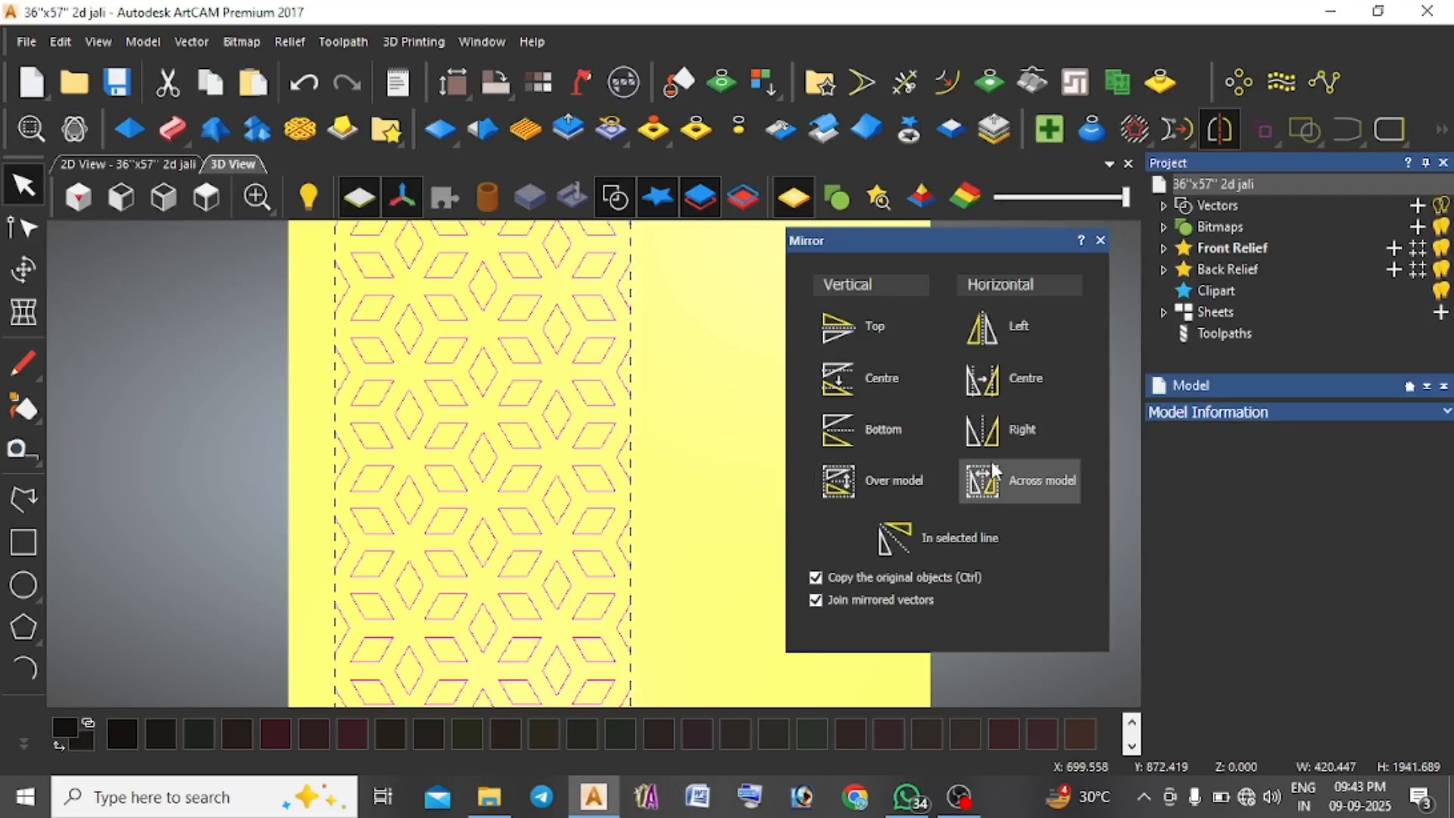
pyautogui.scroll(-5, 654, 483)
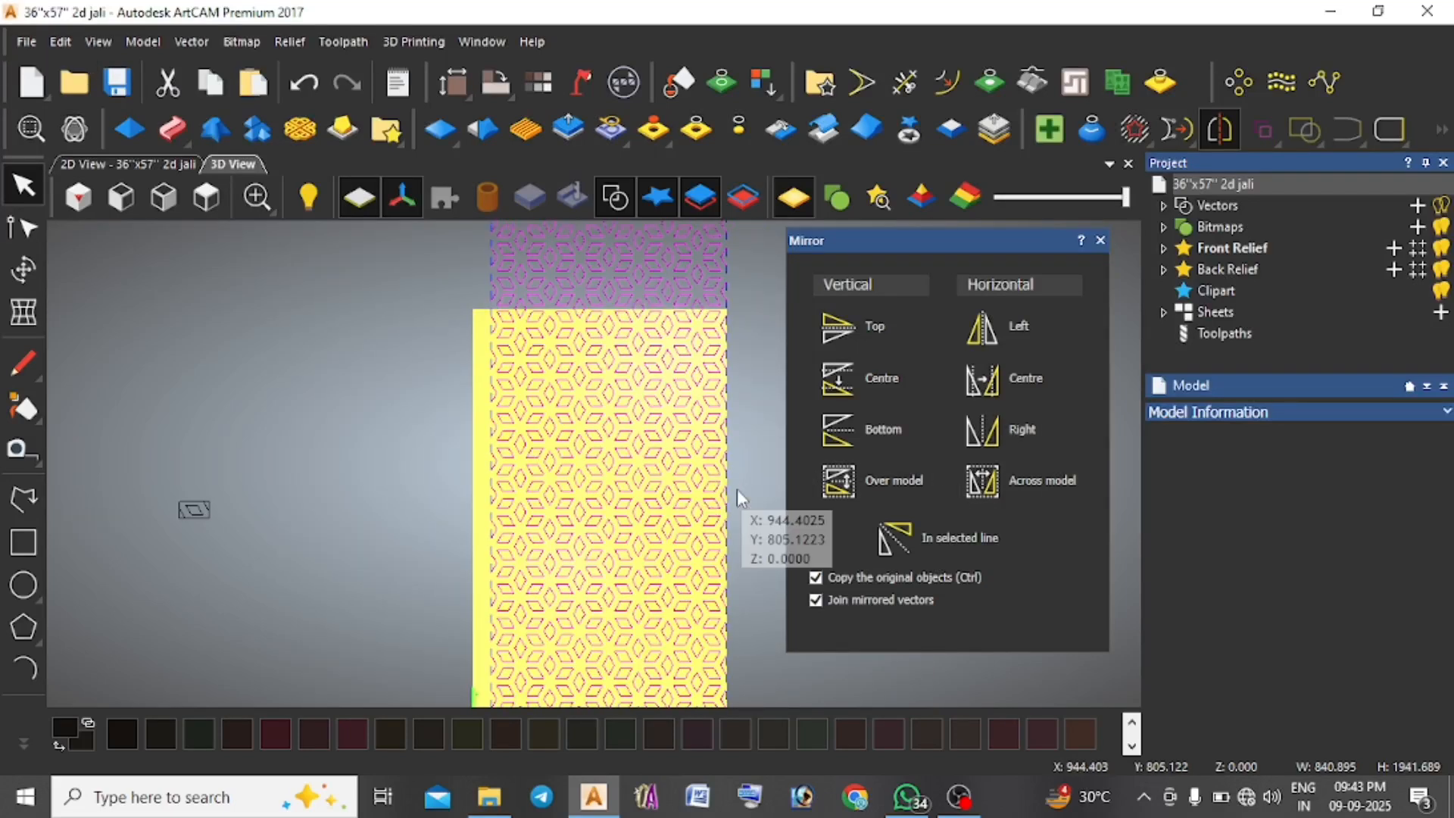
pyautogui.scroll(4, 684, 491)
pyautogui.scroll(2, 686, 465)
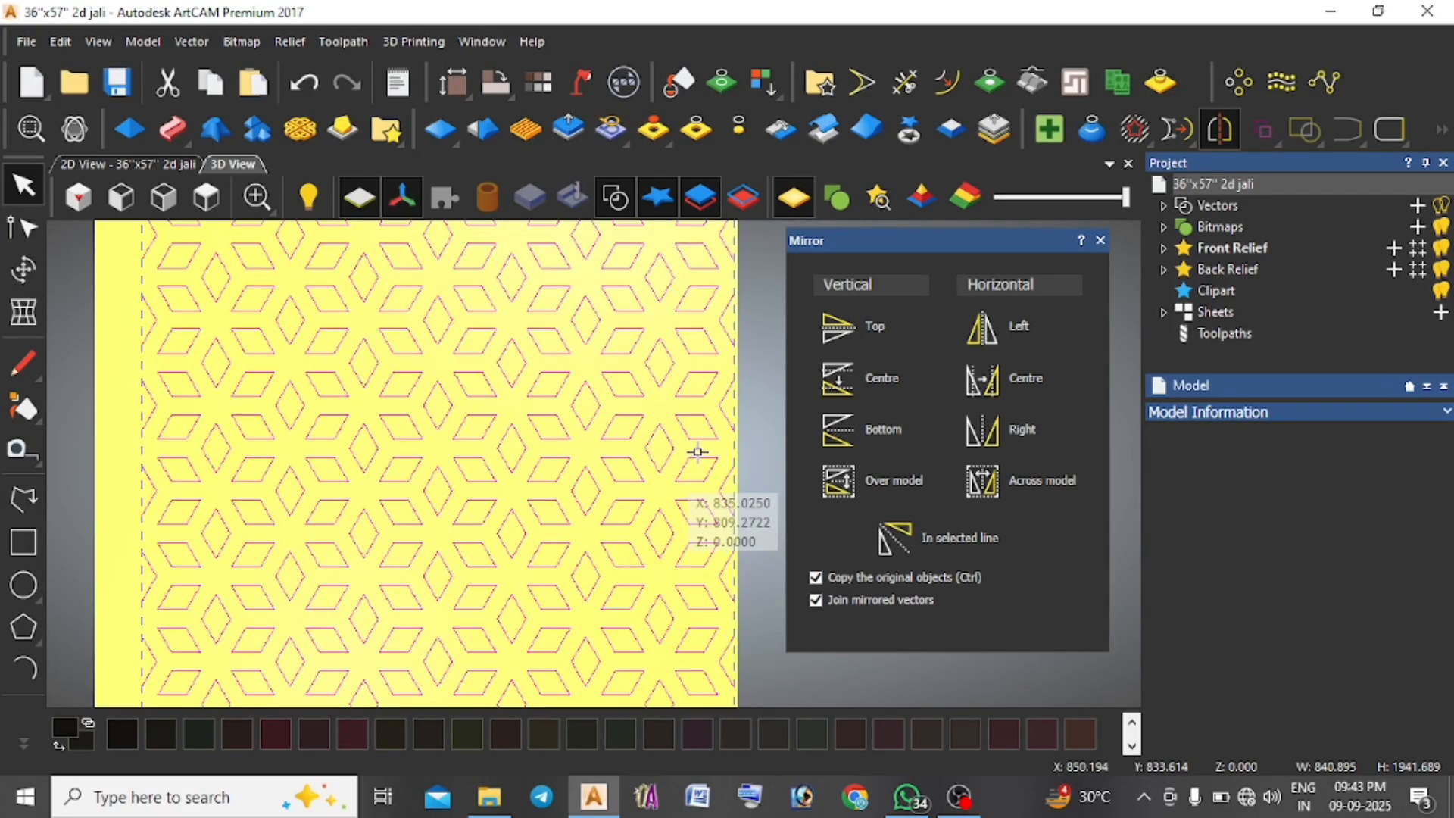
pyautogui.scroll(-2, 700, 441)
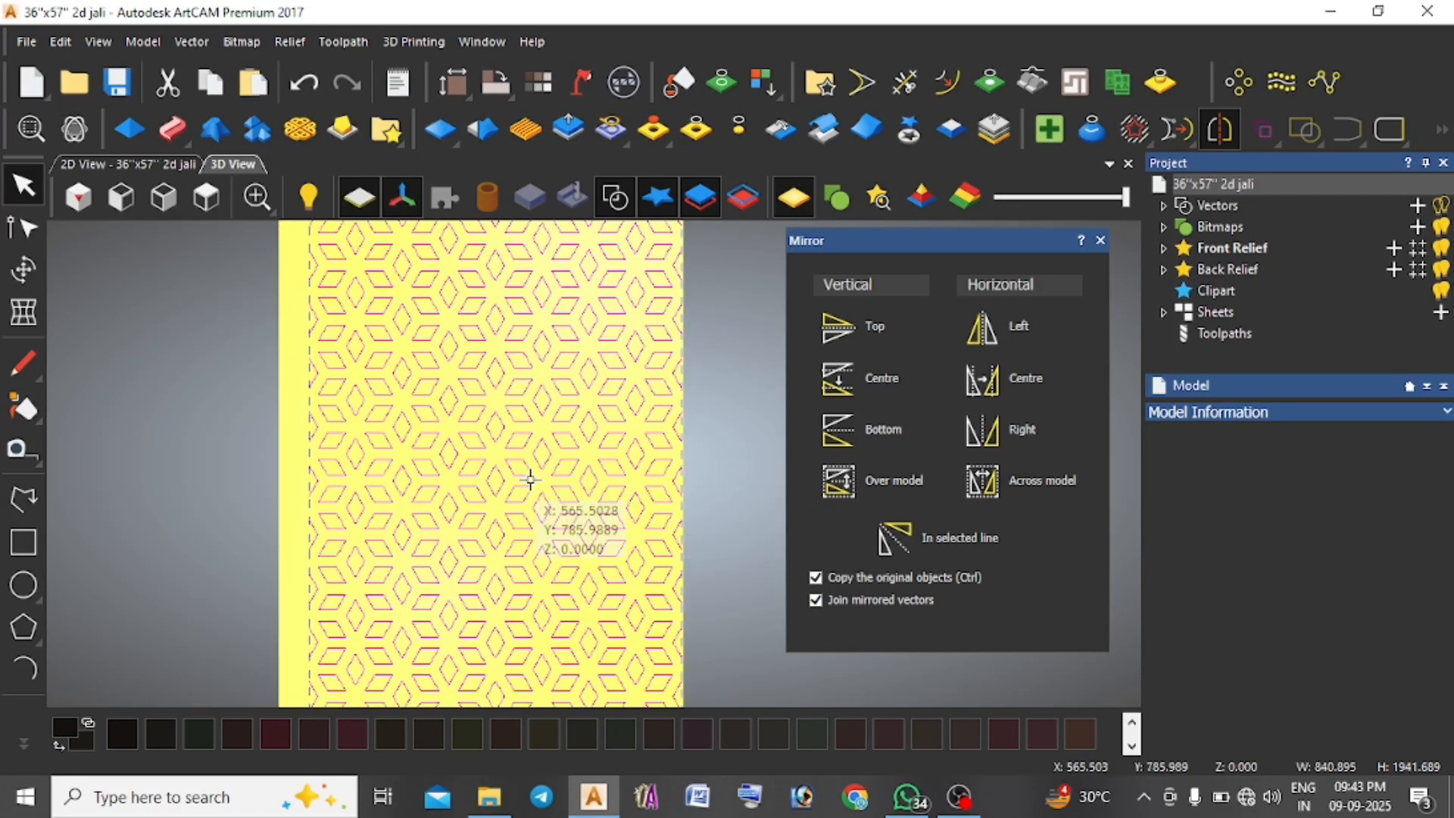
pyautogui.hotkey('ctrl', 'z')
# Draw a horizontal polyline about 210 mm long and a vertical one about 164 mm long, crossing at the centre of one star.
pyautogui.scroll(3, 343, 389)
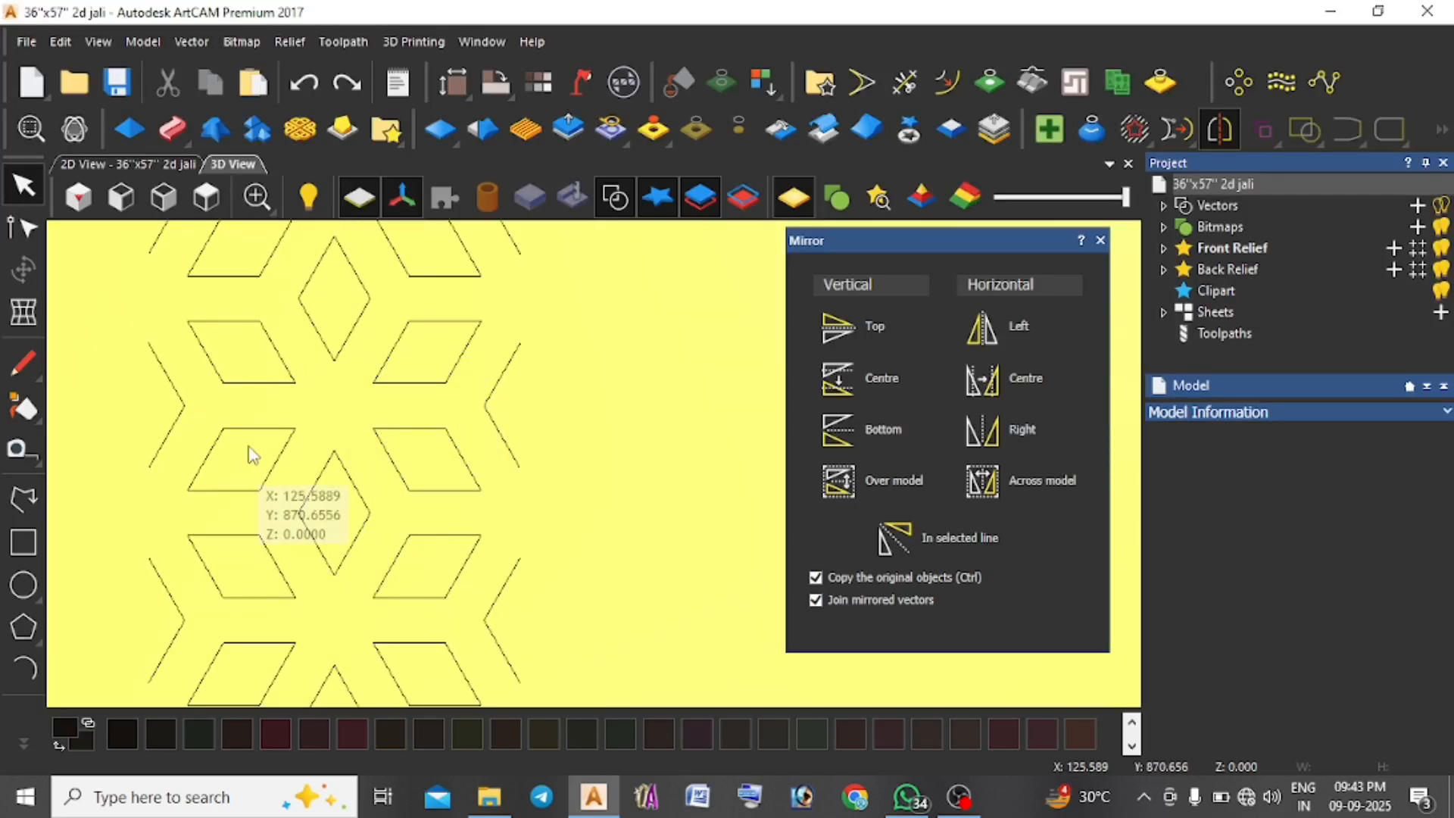
pyautogui.scroll(-1, 338, 418)
pyautogui.press('a')
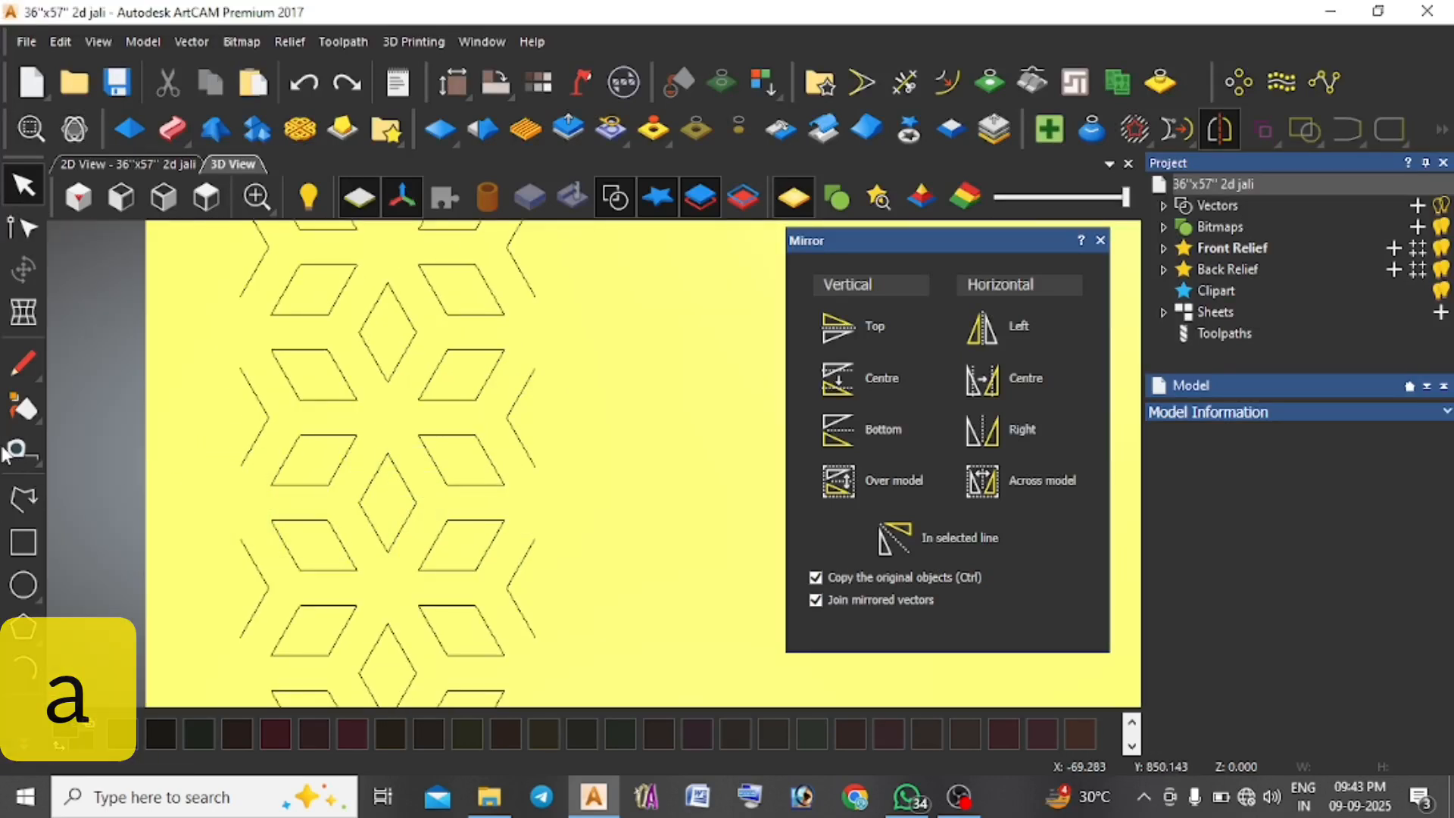
pyautogui.click(269, 417)
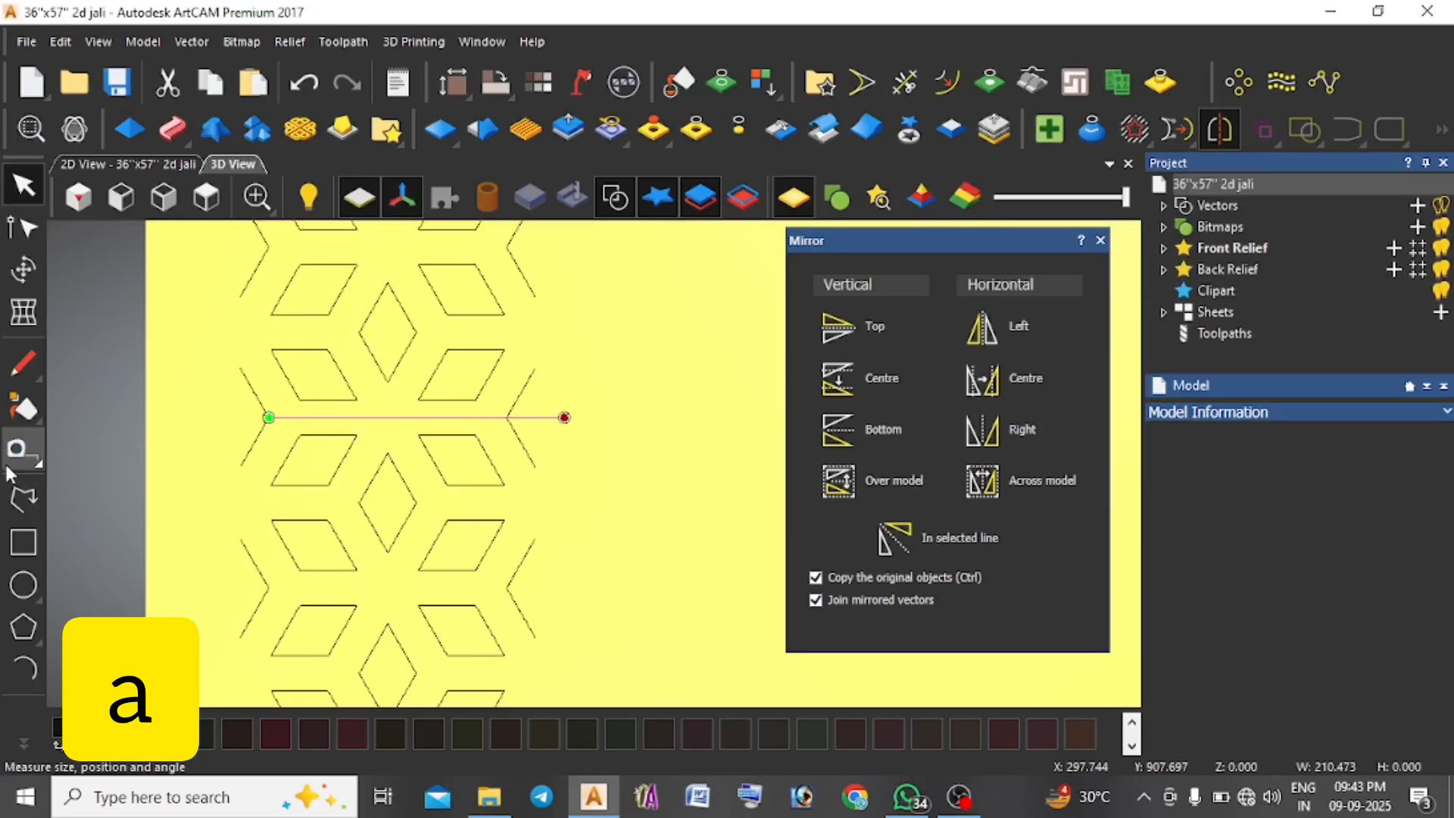
pyautogui.click(23, 503)
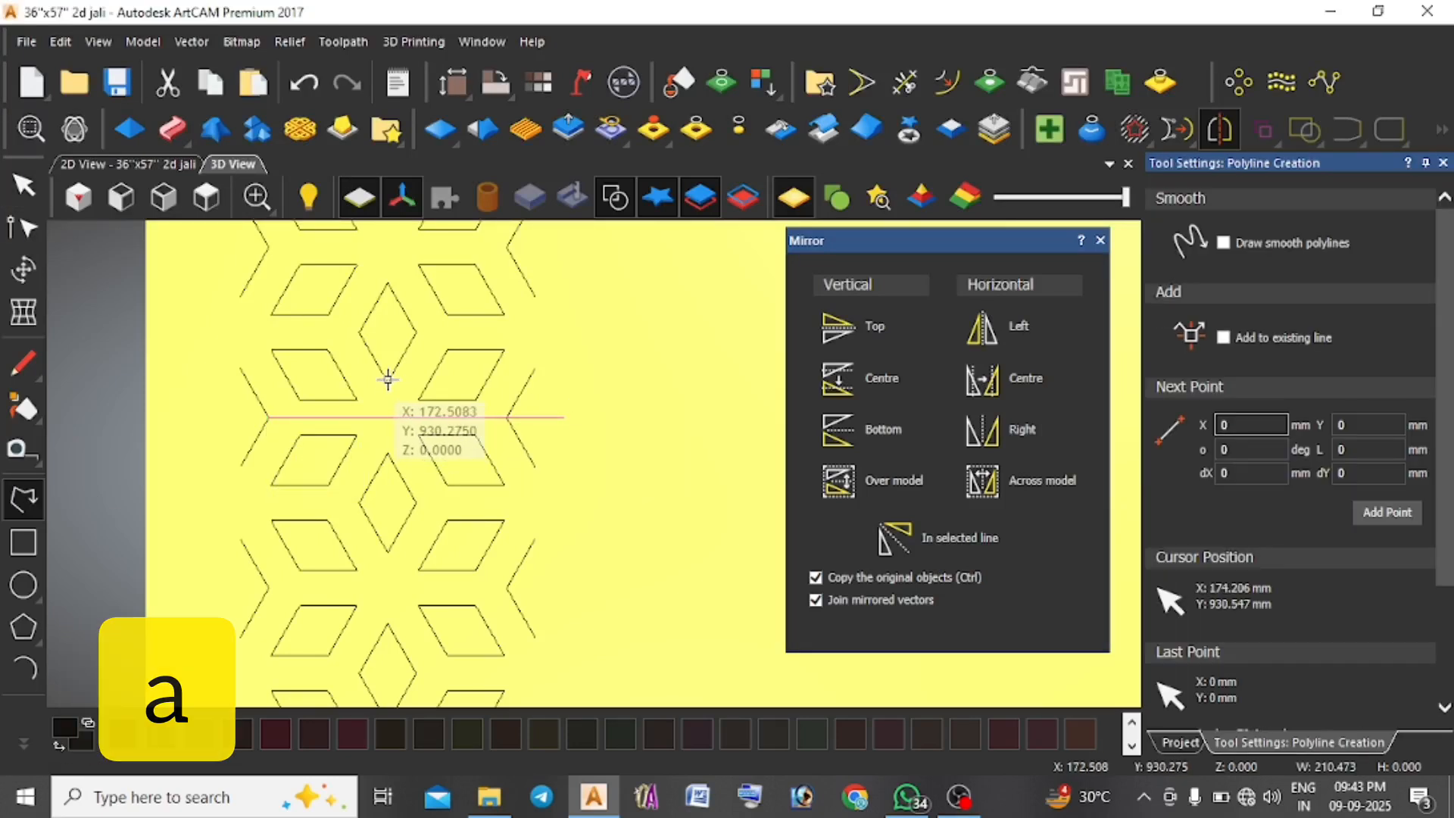
pyautogui.click(389, 380)
pyautogui.rightClick(387, 614)
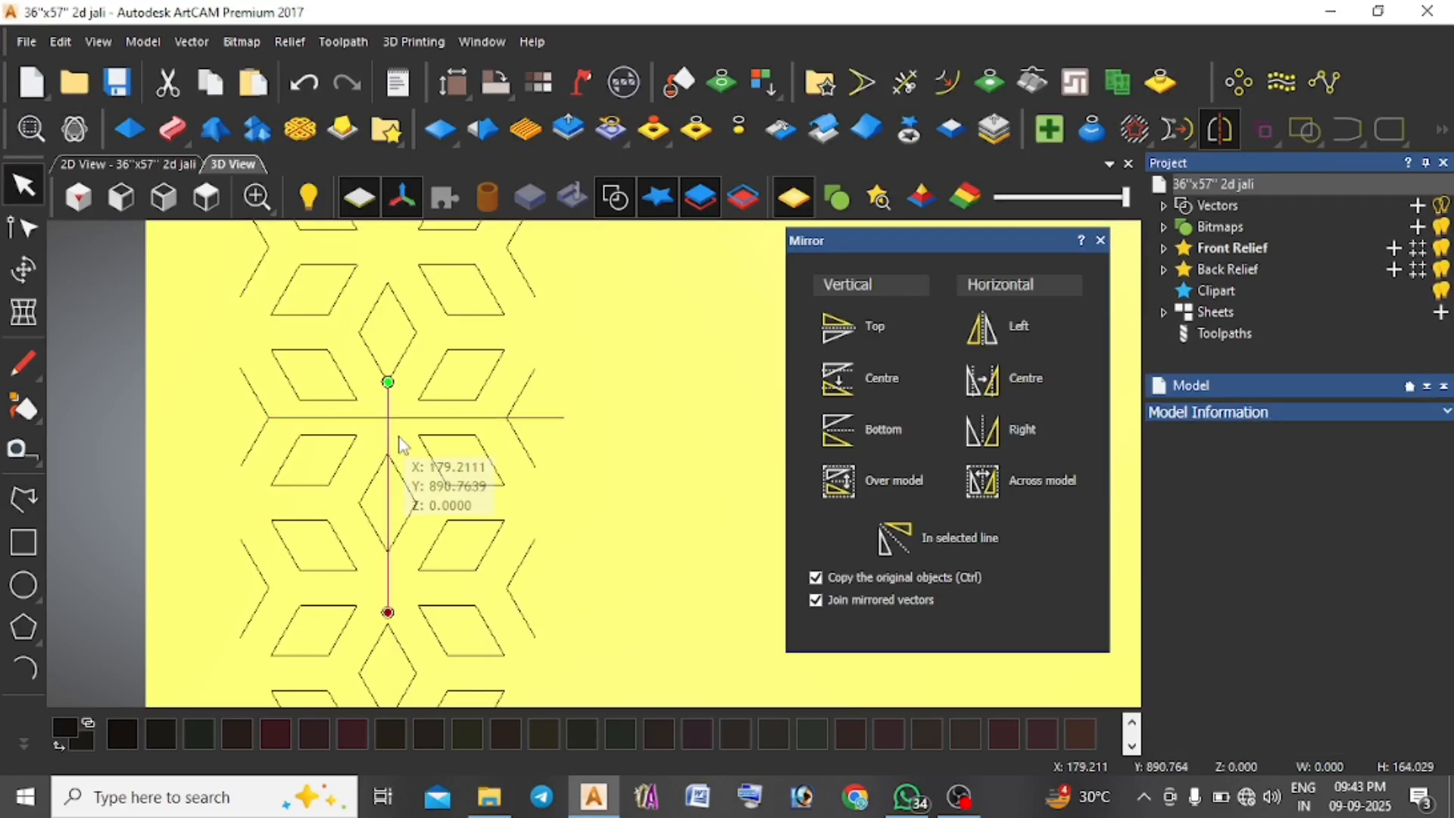
# Rotate-copy the star's upper-right diamond around the crossing of the two lines, with 6 objects over a total angle of 360 degrees.
pyautogui.scroll(4, 399, 443)
pyautogui.scroll(-3, 399, 443)
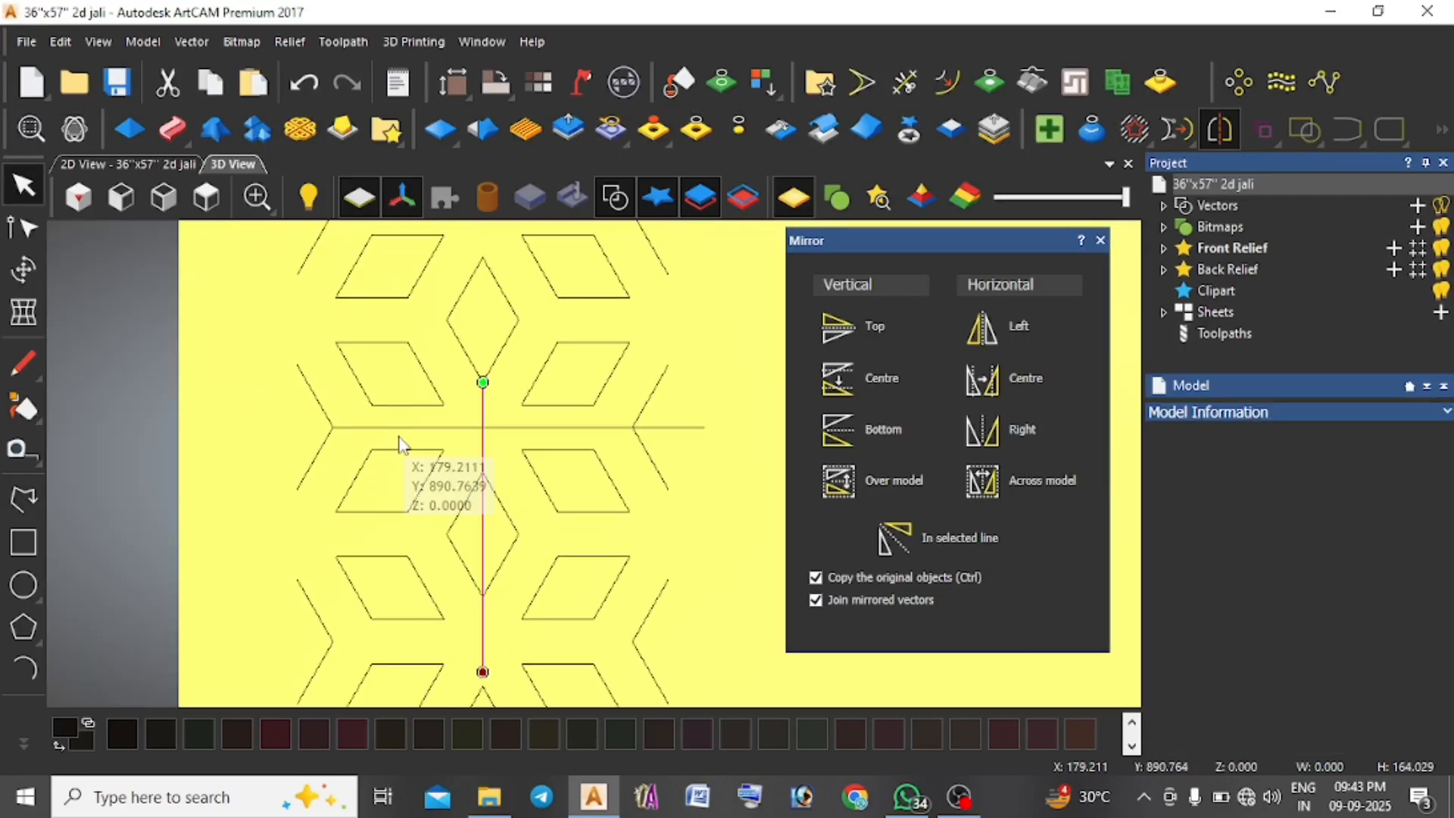
pyautogui.click(534, 402)
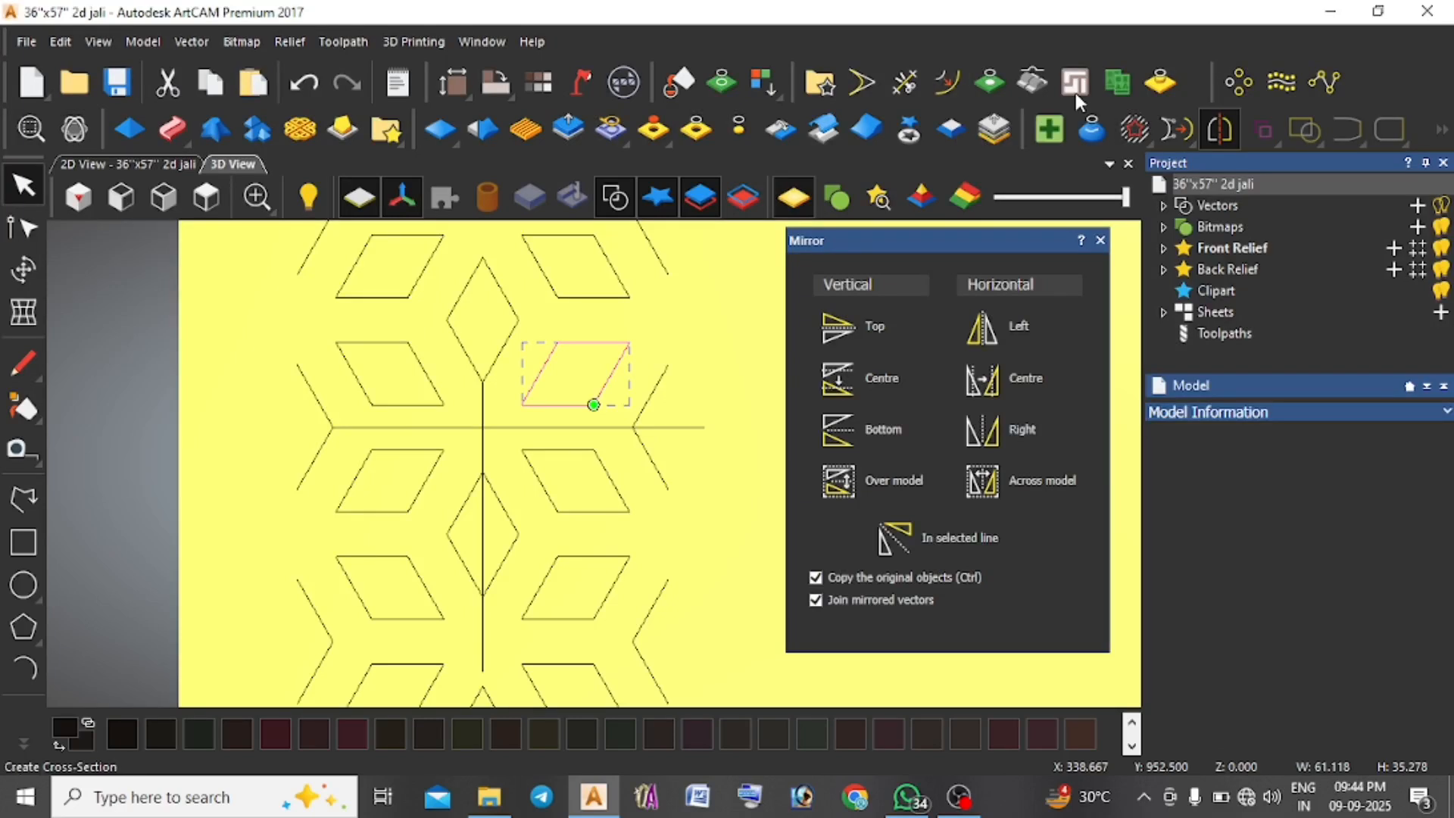
pyautogui.click(1238, 83)
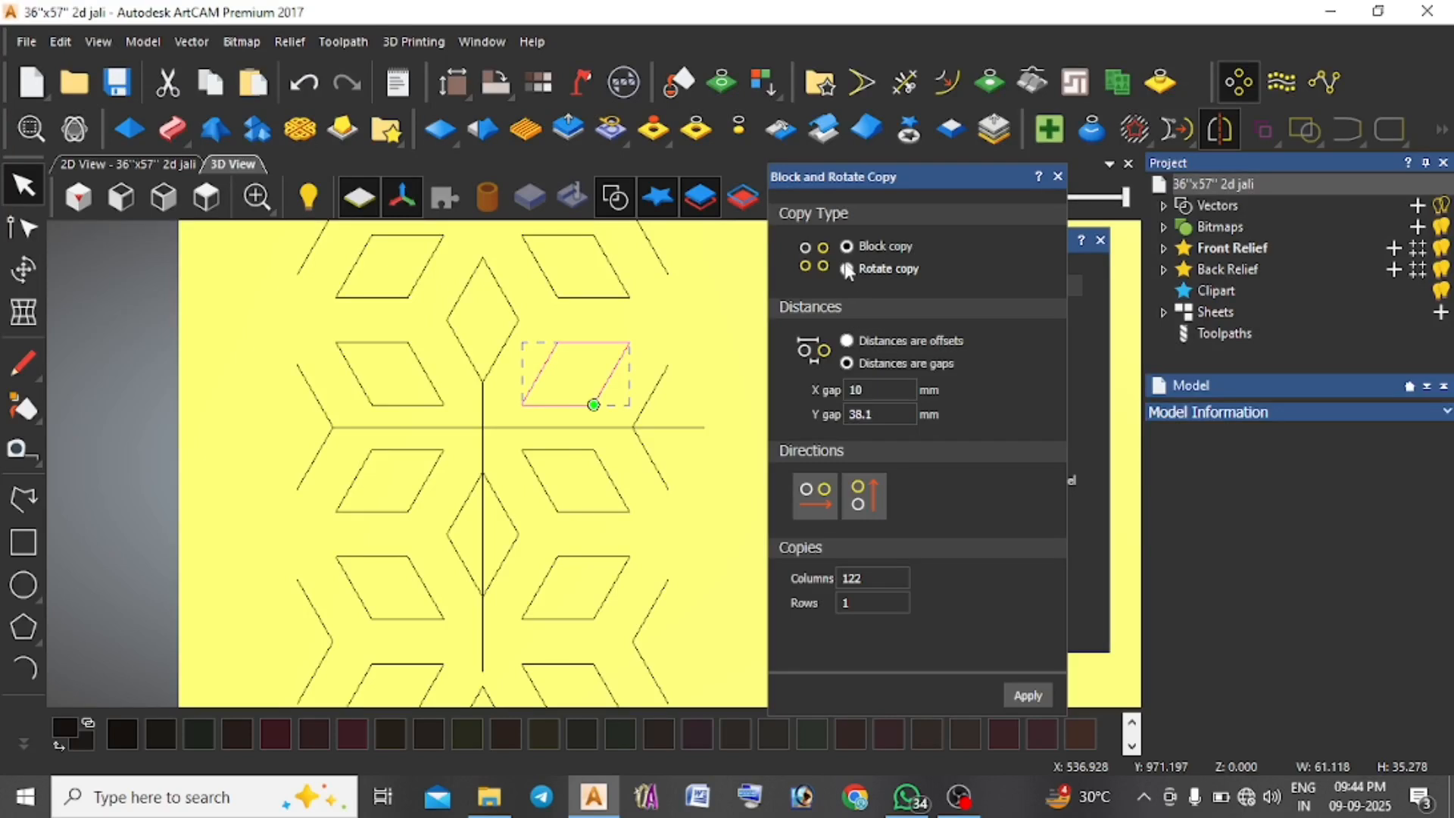
pyautogui.click(847, 269)
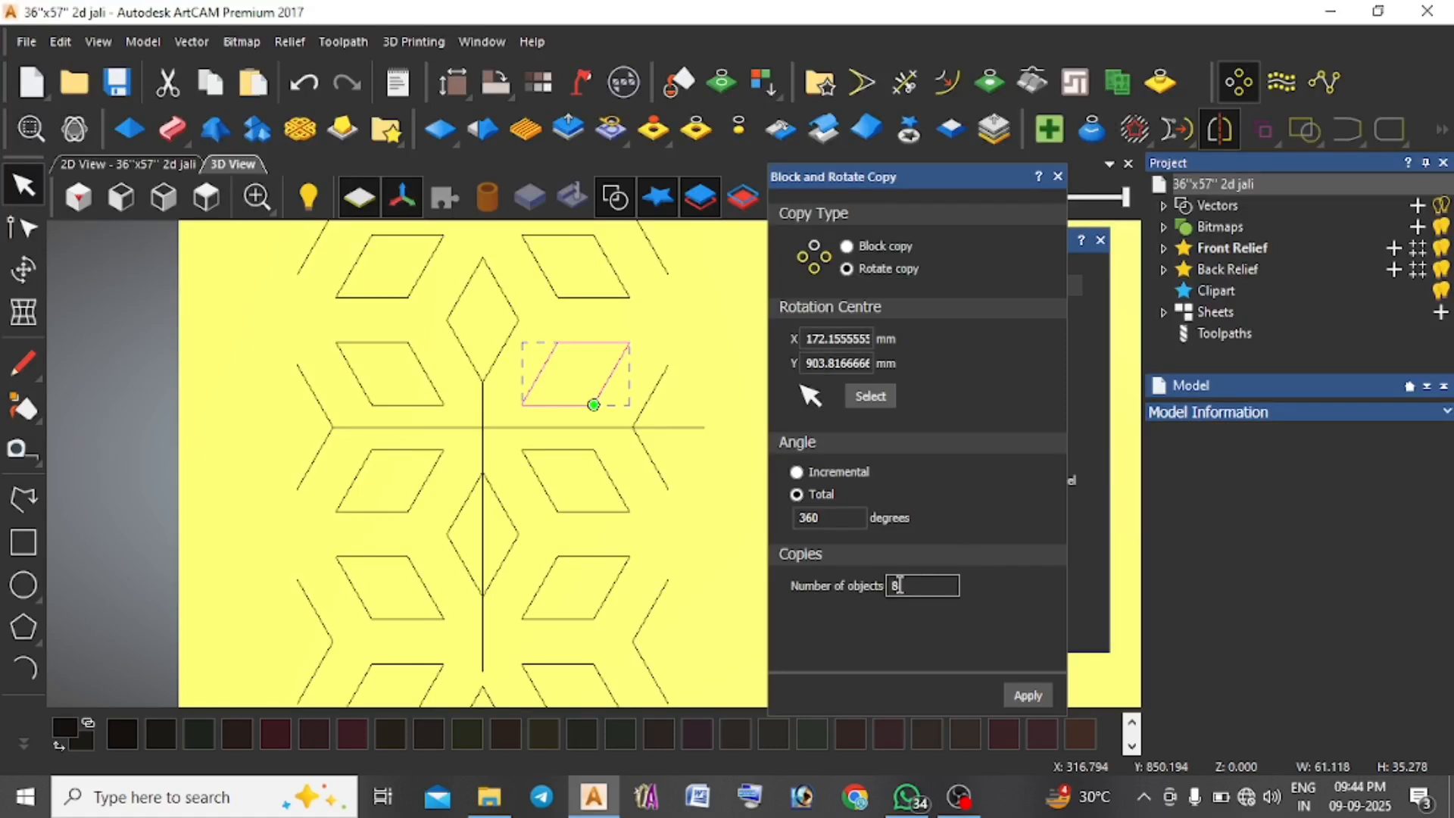
pyautogui.click(1026, 696)
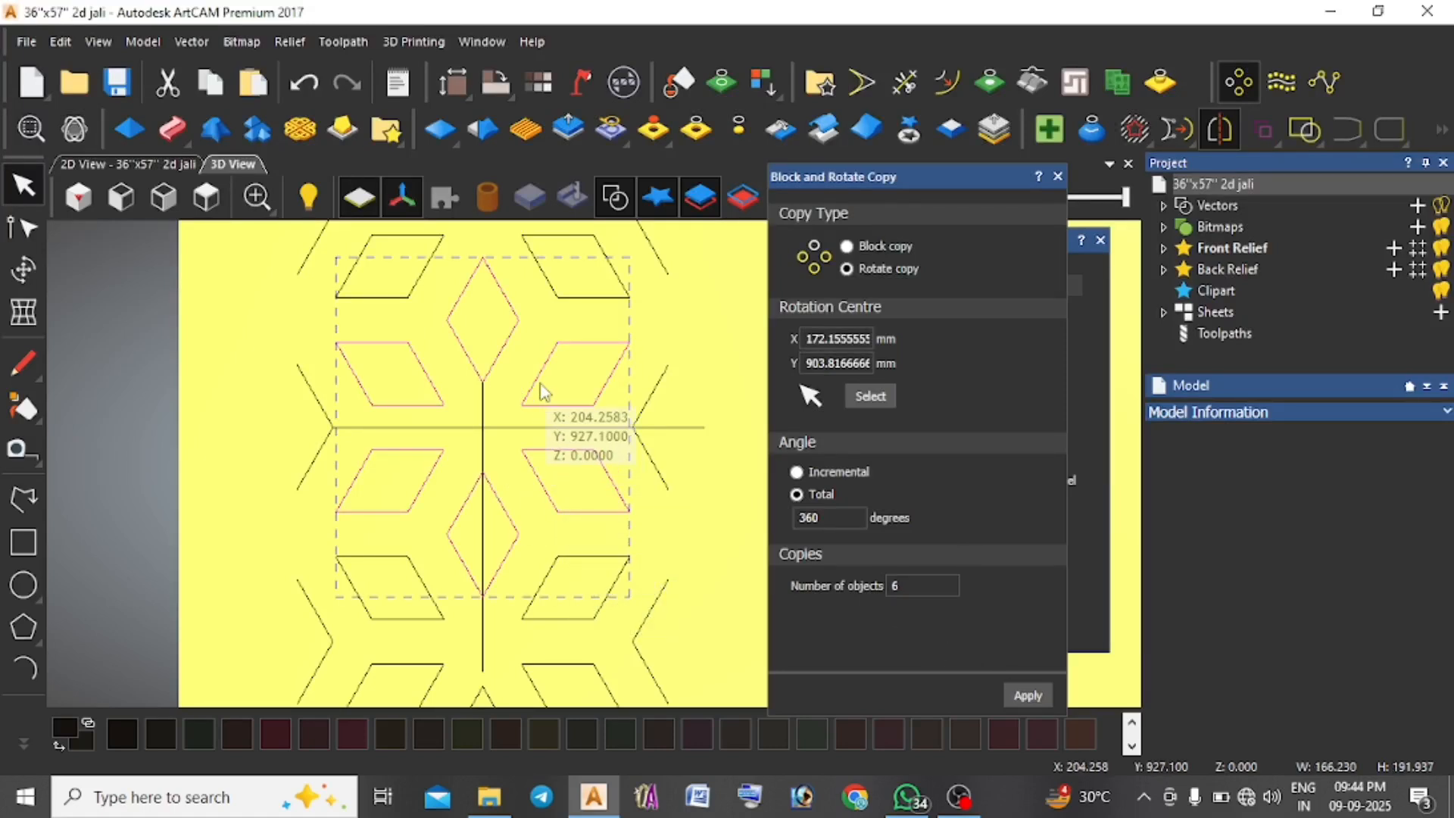
# Undo the rotated diamond copies and delete the horizontal and vertical construction lines.
pyautogui.scroll(2, 538, 385)
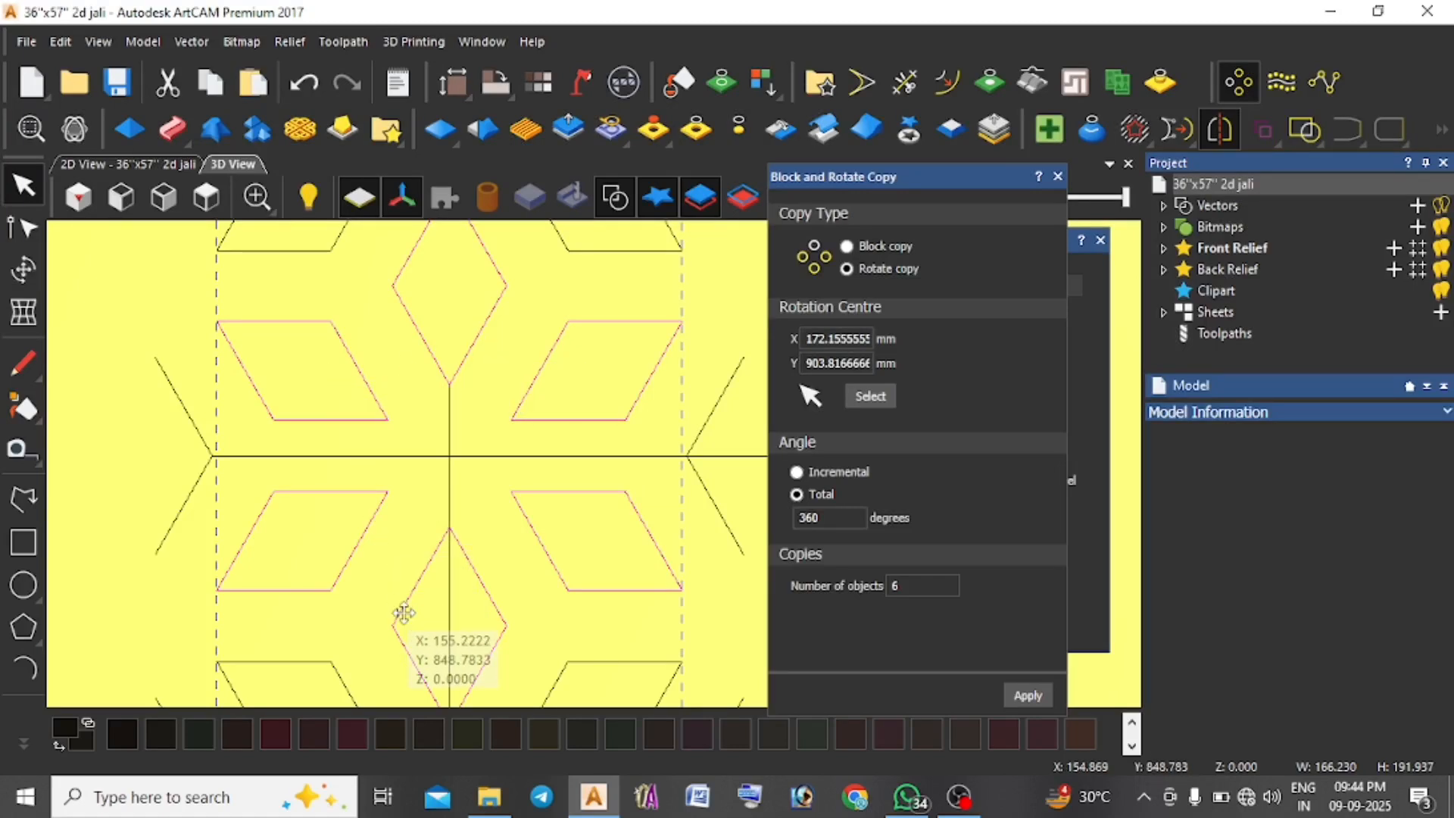
pyautogui.hotkey('ctrl', 'z')
pyautogui.click(450, 453)
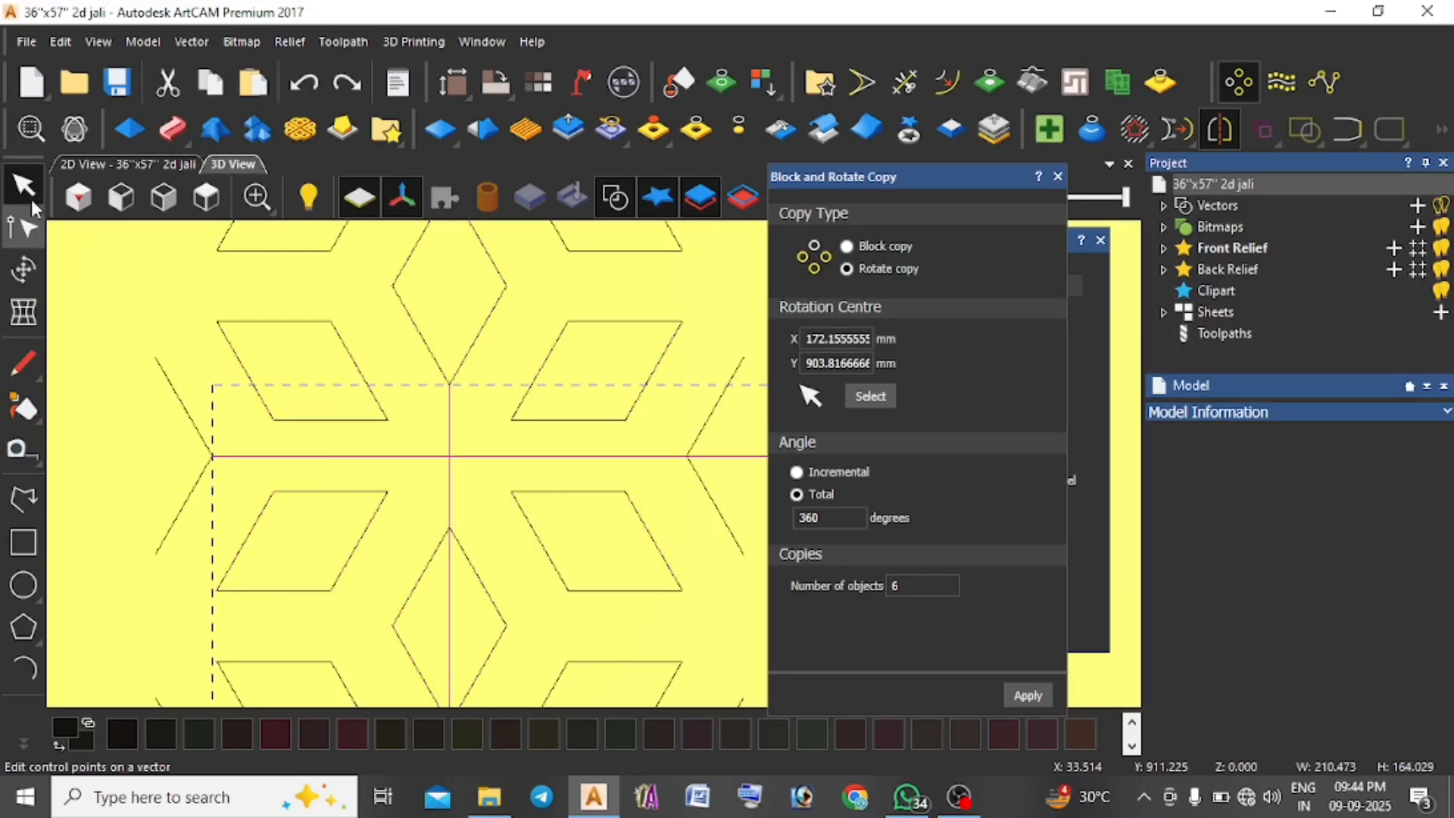
pyautogui.click(180, 82)
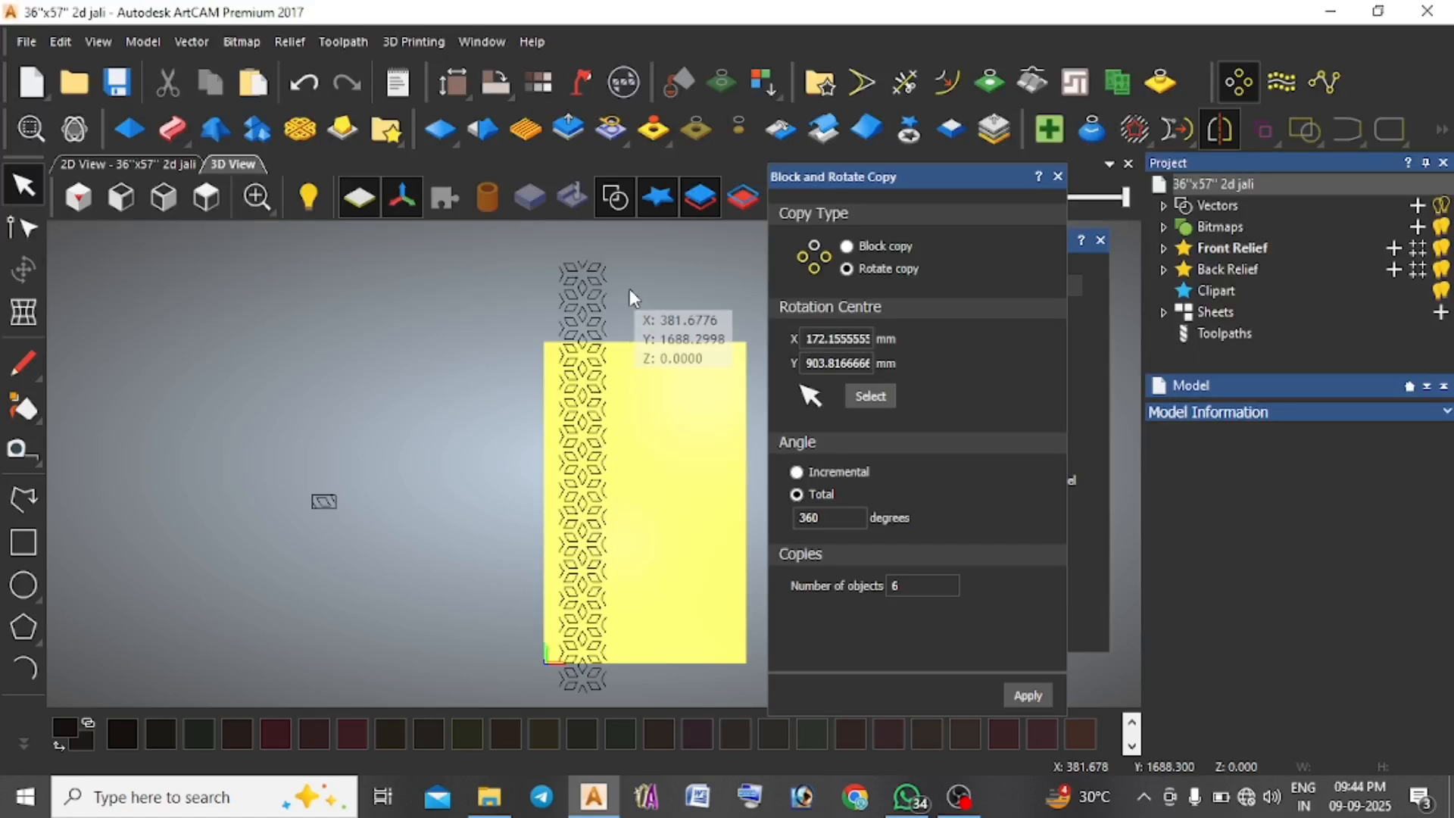
# Mirror the double star column with copies to its right side repeatedly until the pattern extends well beyond the sheet's width.
pyautogui.moveTo(639, 247); pyautogui.dragTo(519, 709)
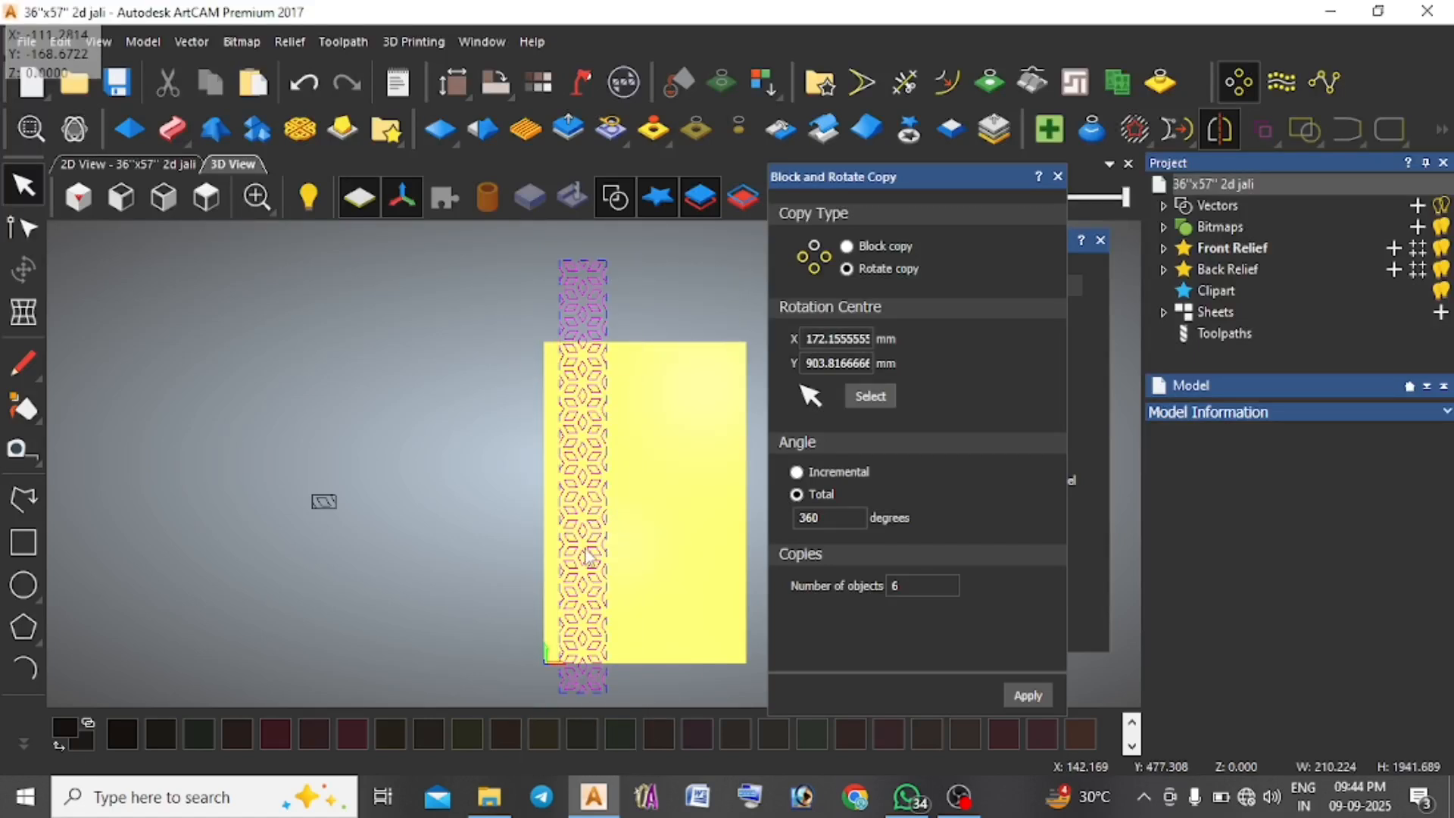
pyautogui.scroll(5, 588, 551)
pyautogui.scroll(3, 606, 551)
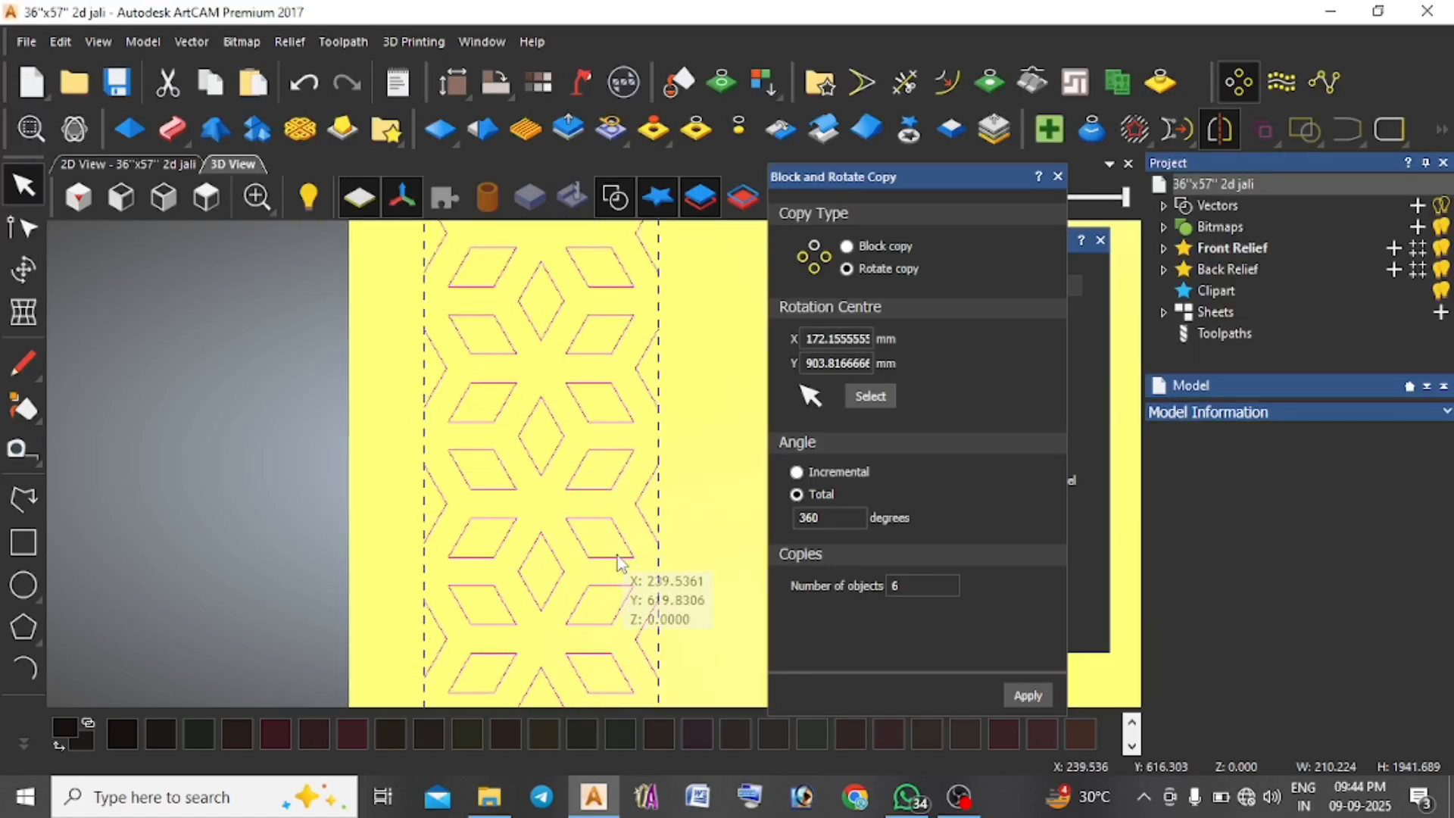
pyautogui.scroll(-5, 638, 470)
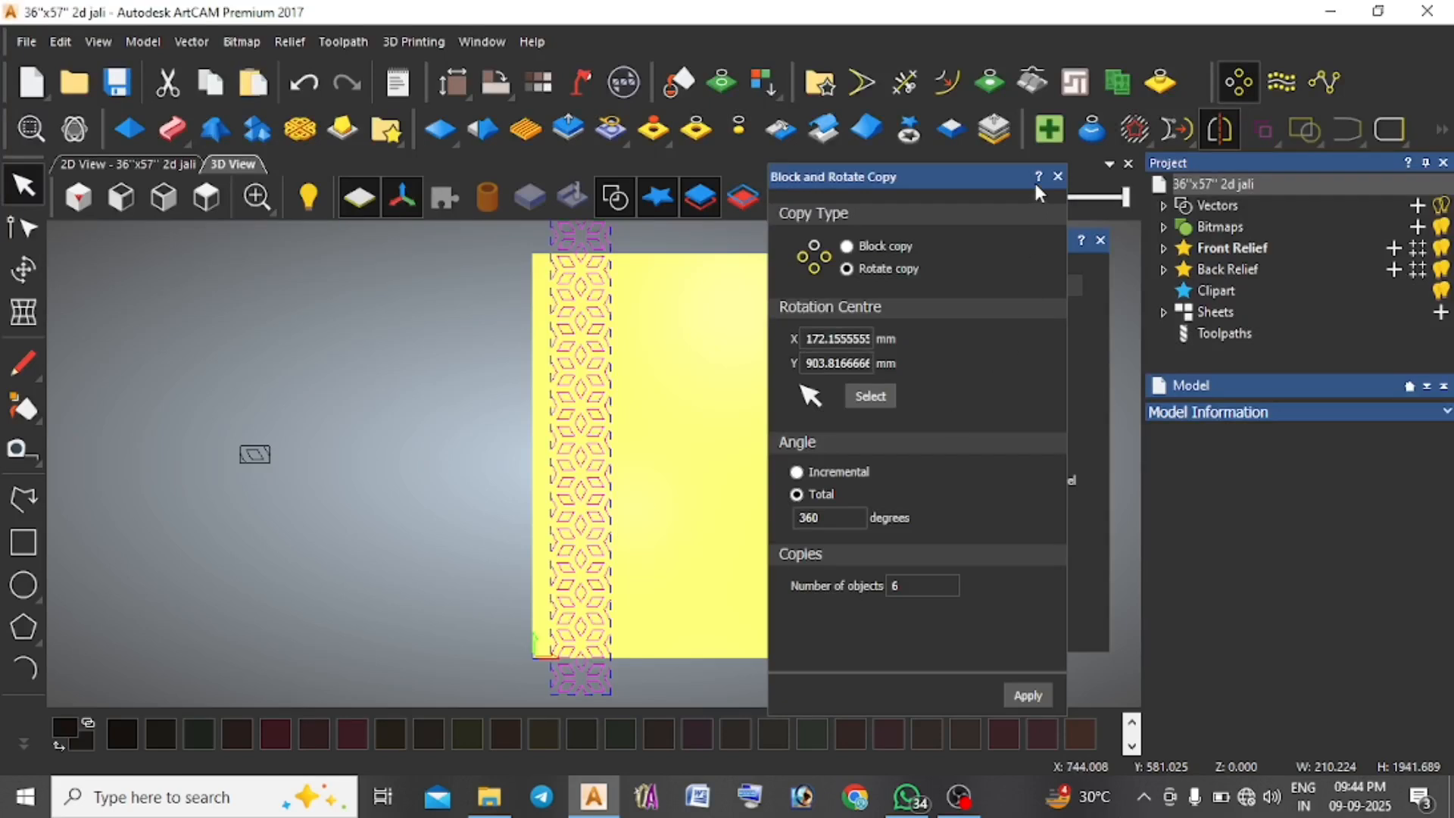
pyautogui.click(1058, 177)
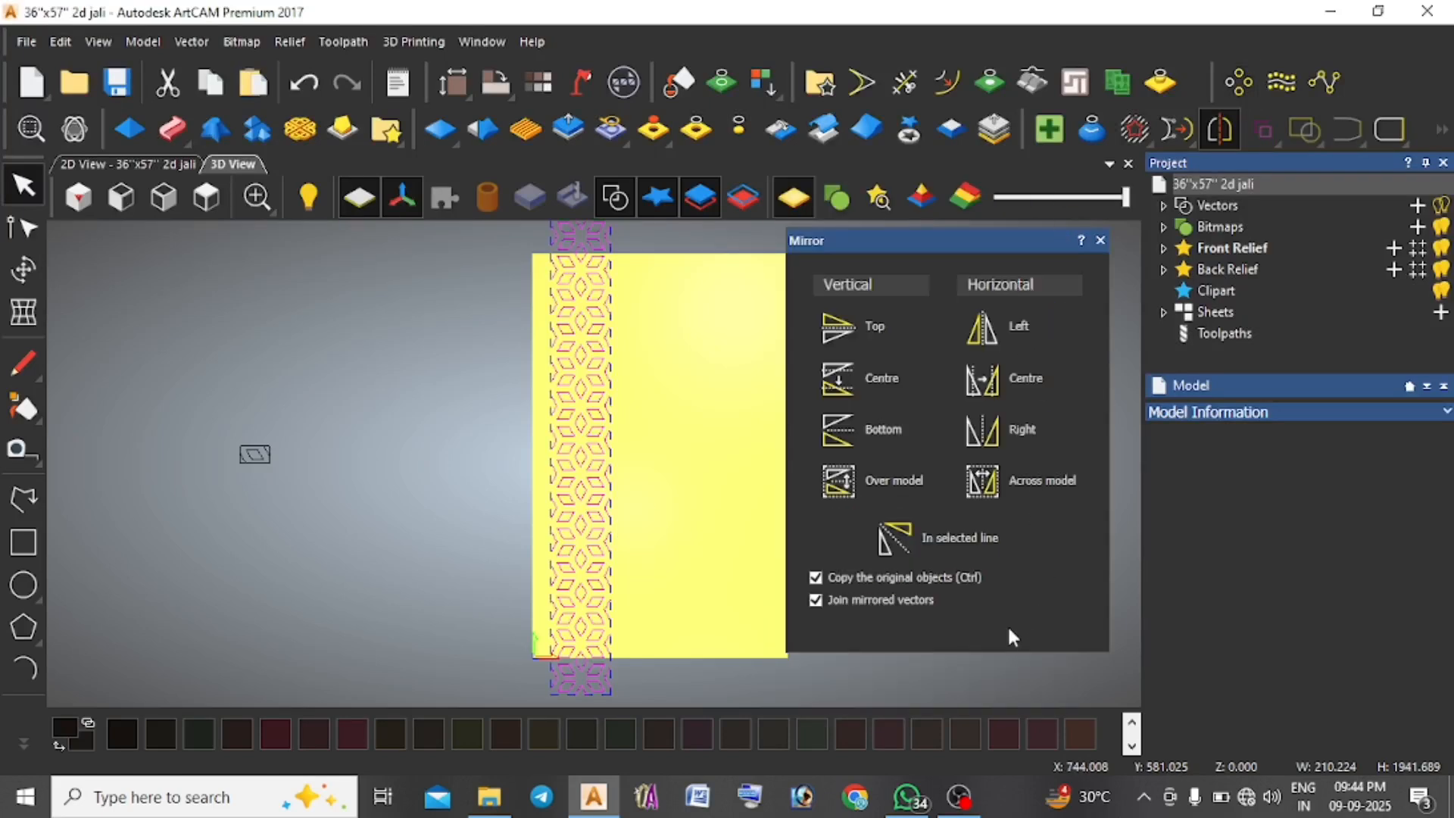
pyautogui.click(988, 445)
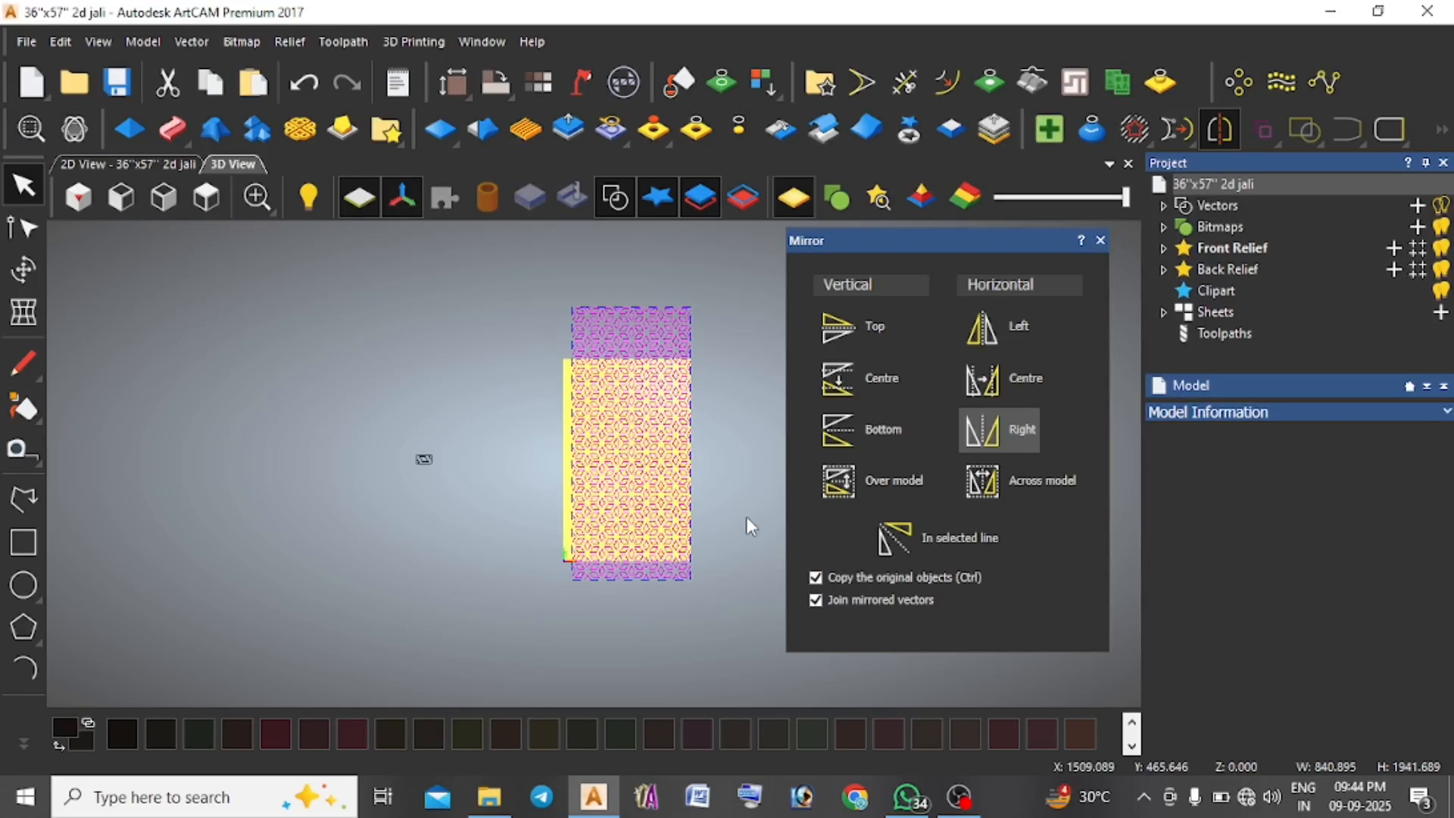
pyautogui.click(1100, 241)
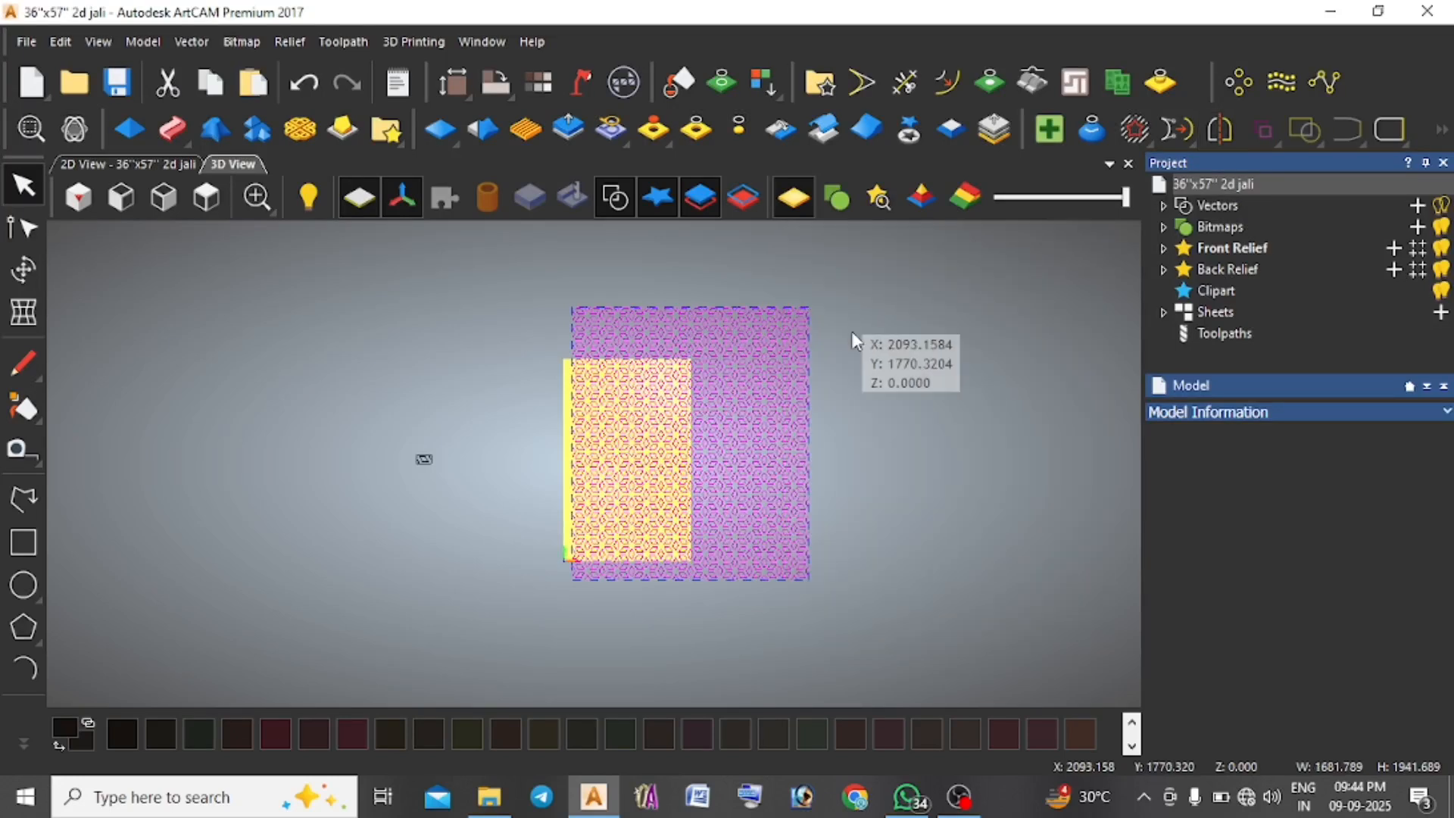
pyautogui.scroll(-2, 830, 411)
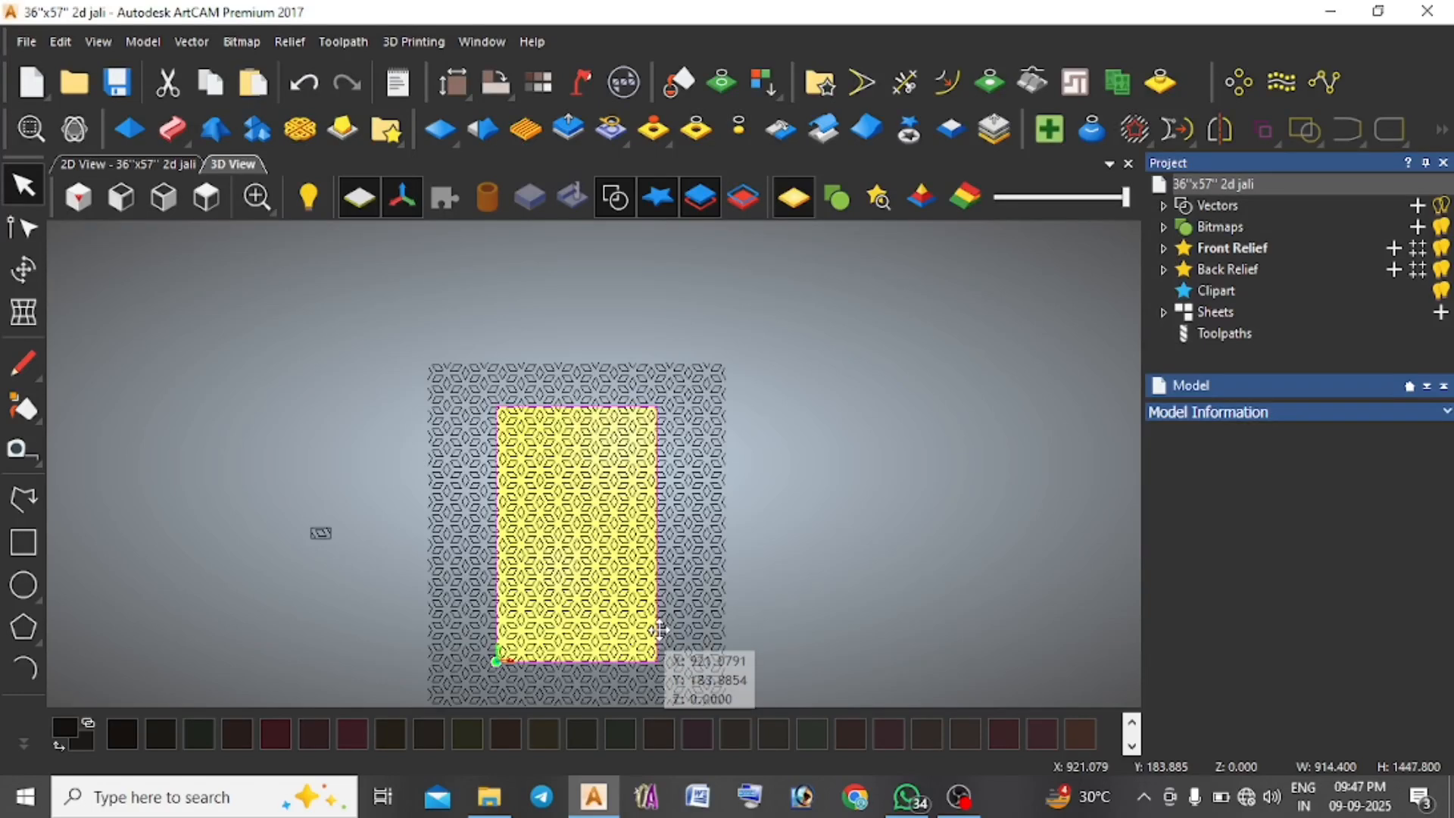
# Switch the model units to inches and offset the sheet's border rectangle inwards by 3 inches with sharp corners.
pyautogui.scroll(1, 655, 680)
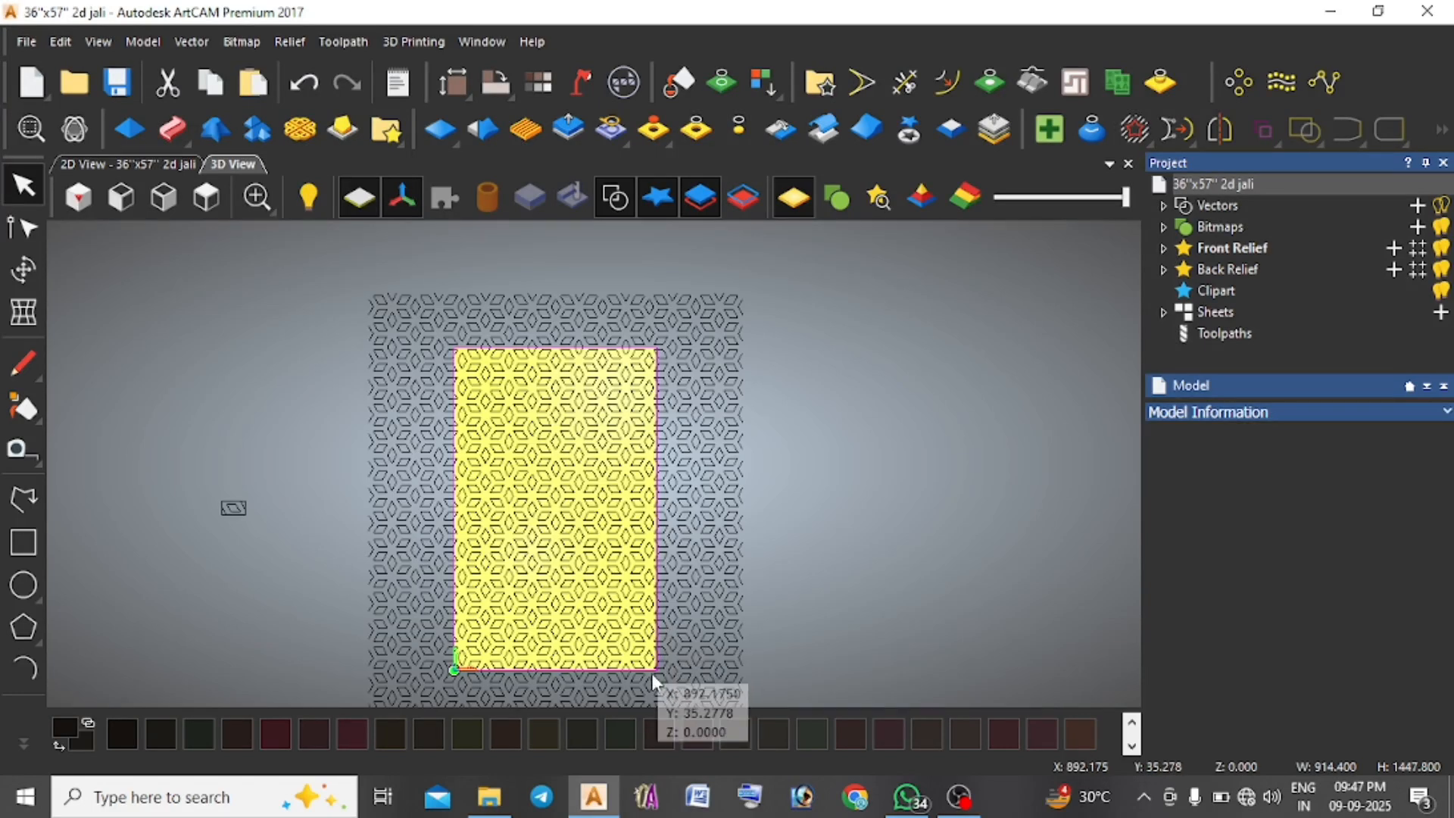
pyautogui.click(938, 87)
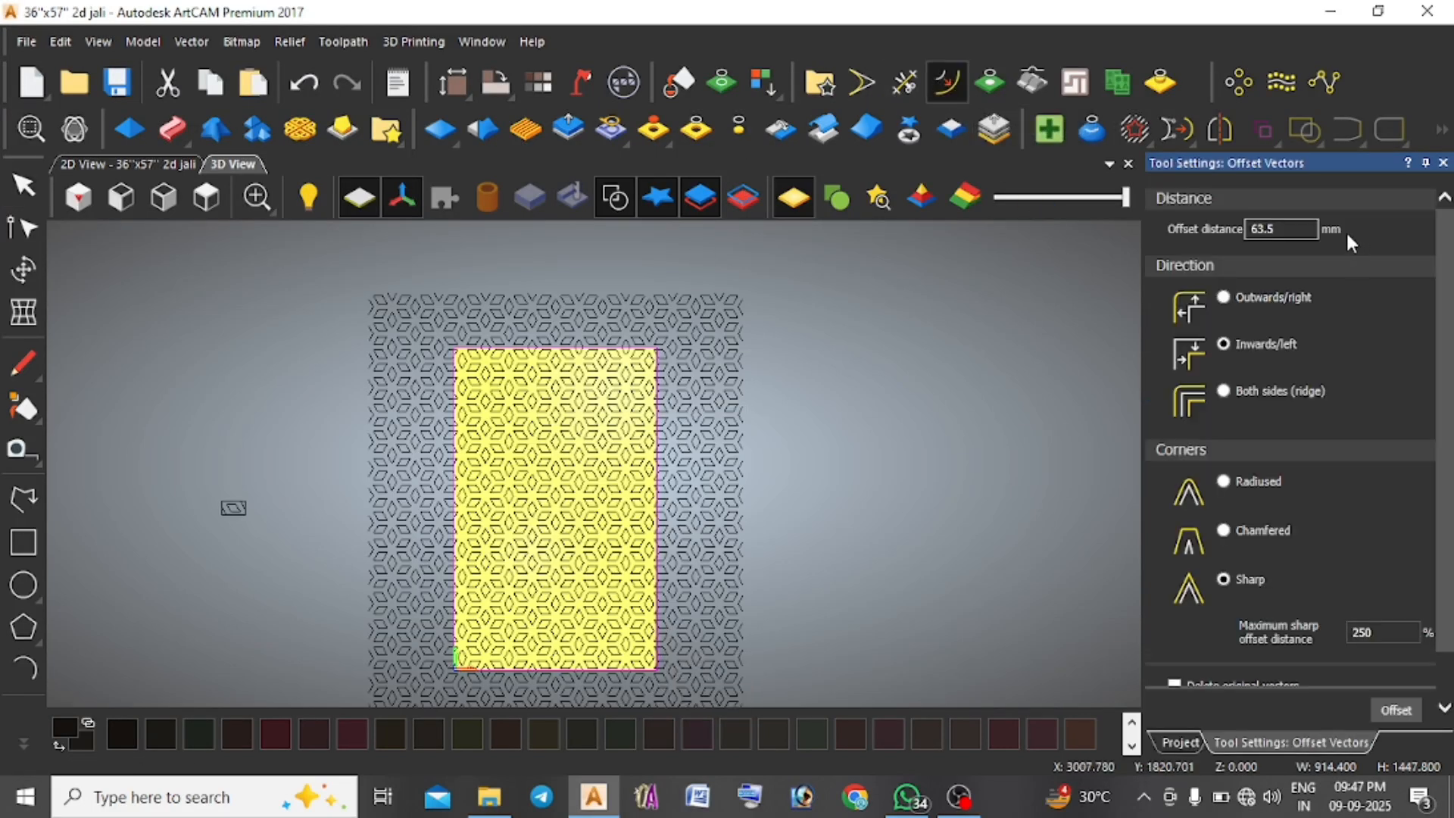
pyautogui.click(467, 82)
pyautogui.click(816, 506)
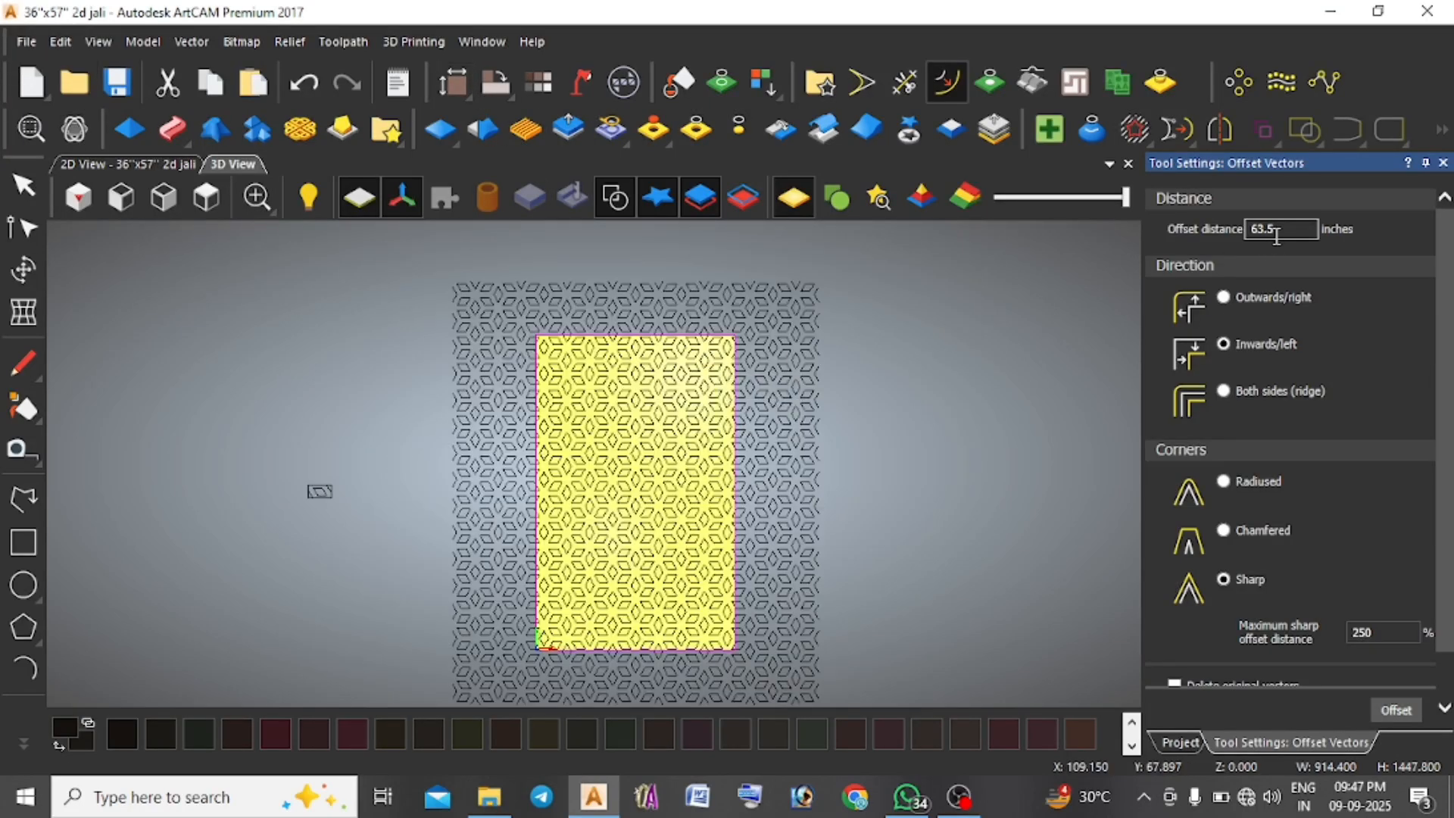
pyautogui.moveTo(1277, 237); pyautogui.dragTo(1223, 246)
pyautogui.write('3')
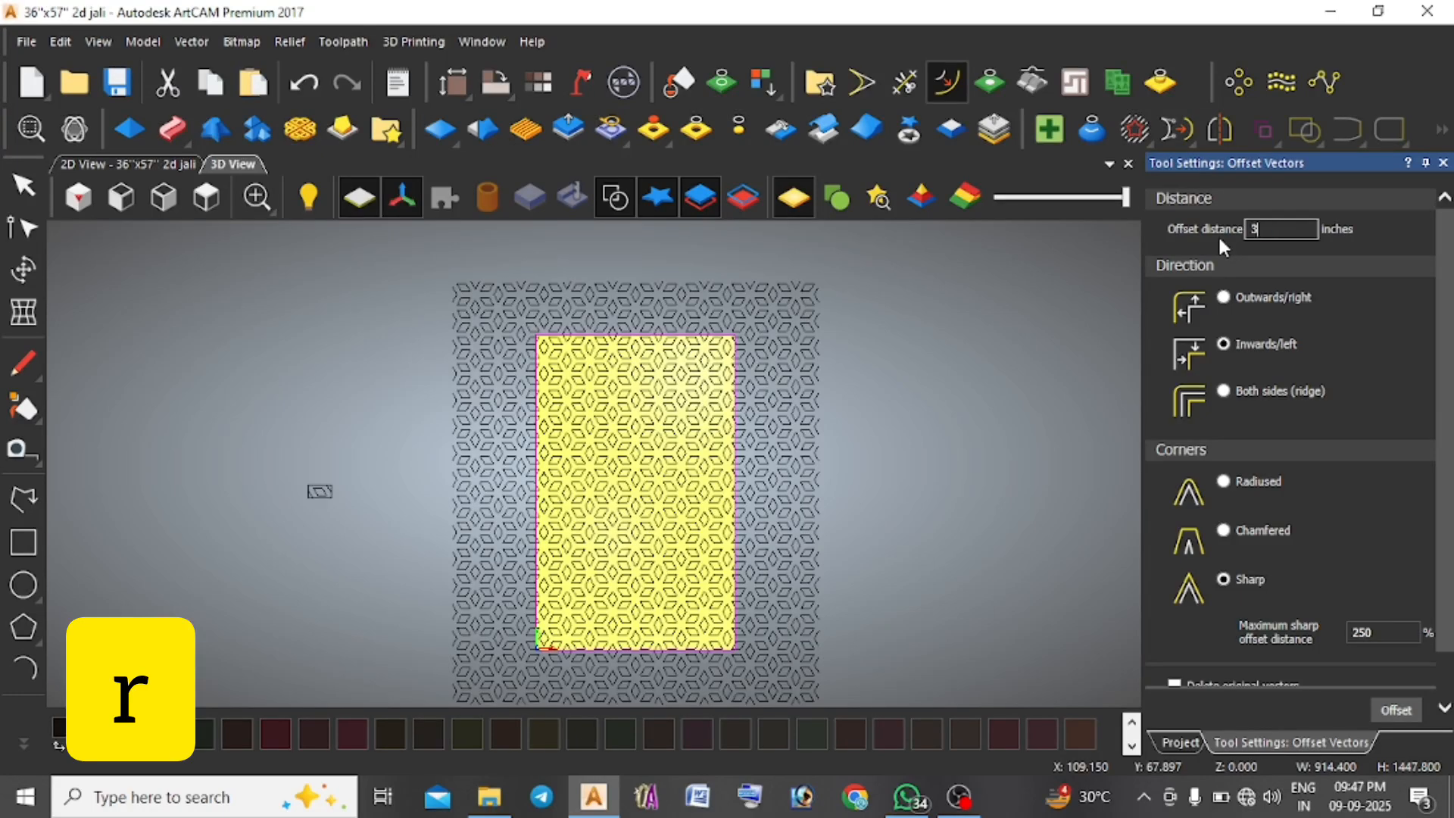
pyautogui.click(1400, 716)
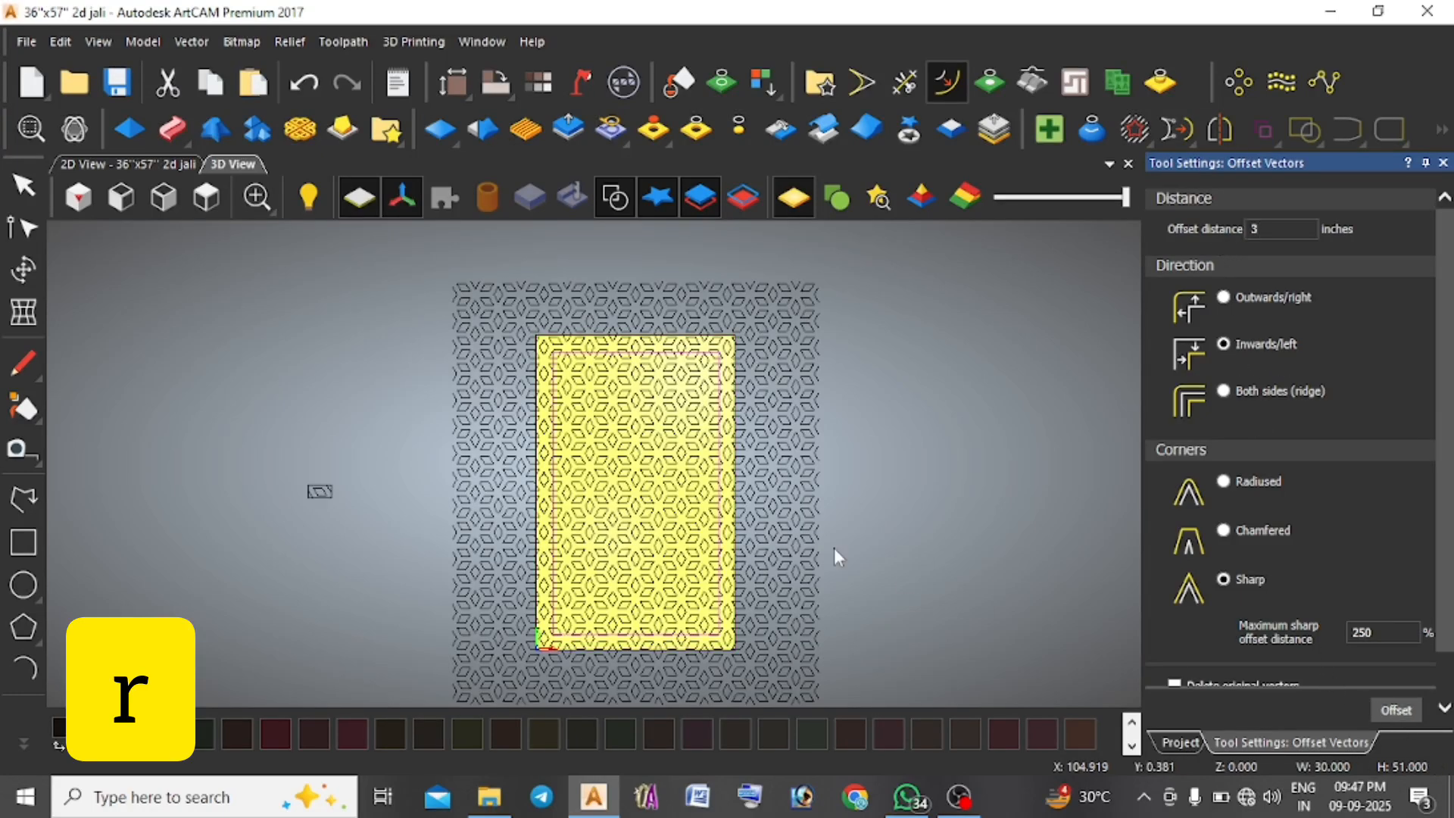
# Offset the sheet's outer border rectangle inwards again, this time by 2.5 inches with sharp corners.
pyautogui.scroll(5, 670, 356)
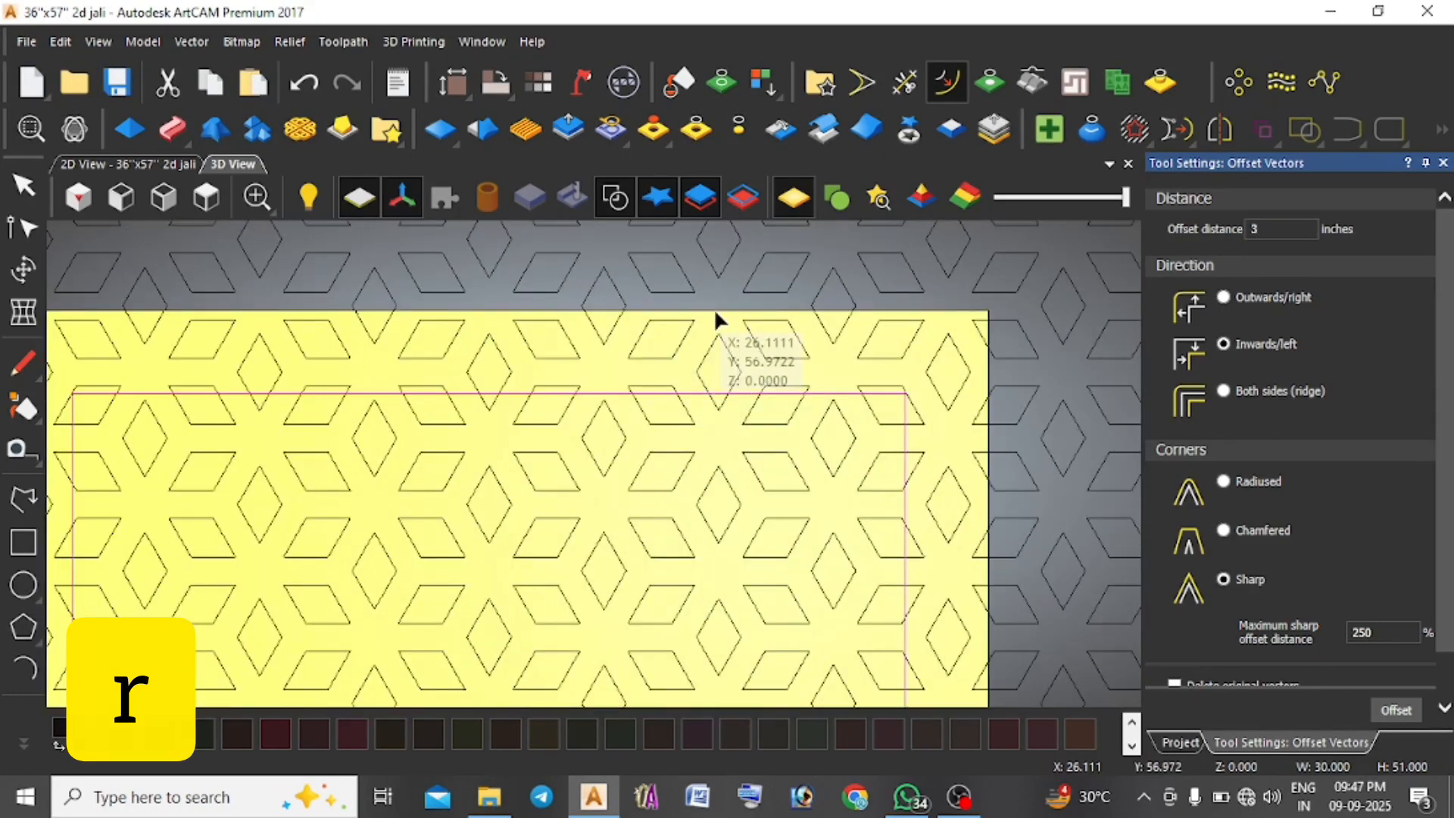
pyautogui.click(713, 308)
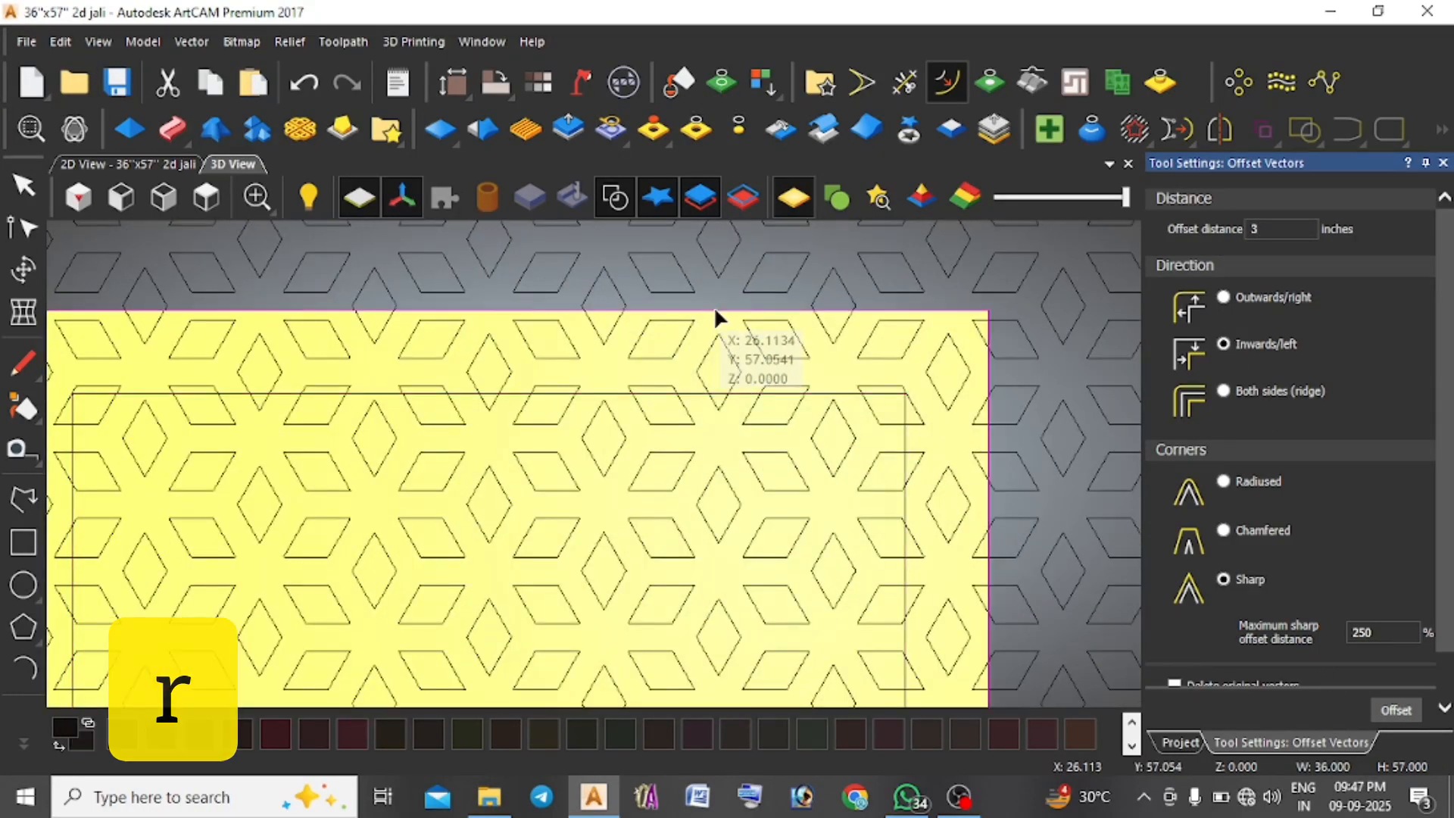
pyautogui.click(1236, 235)
pyautogui.write('2.5')
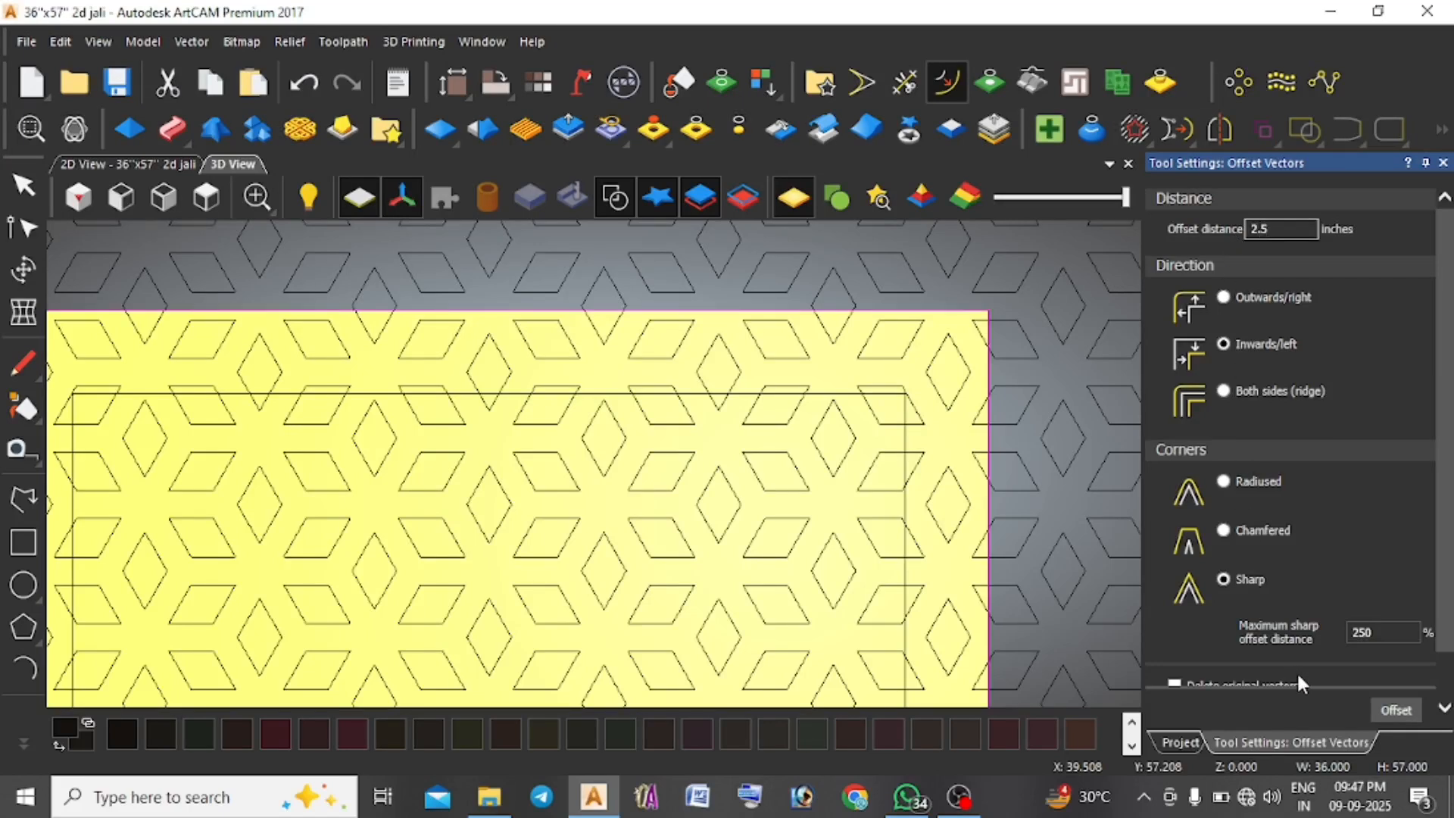
pyautogui.scroll(-1, 1296, 671)
pyautogui.click(1398, 711)
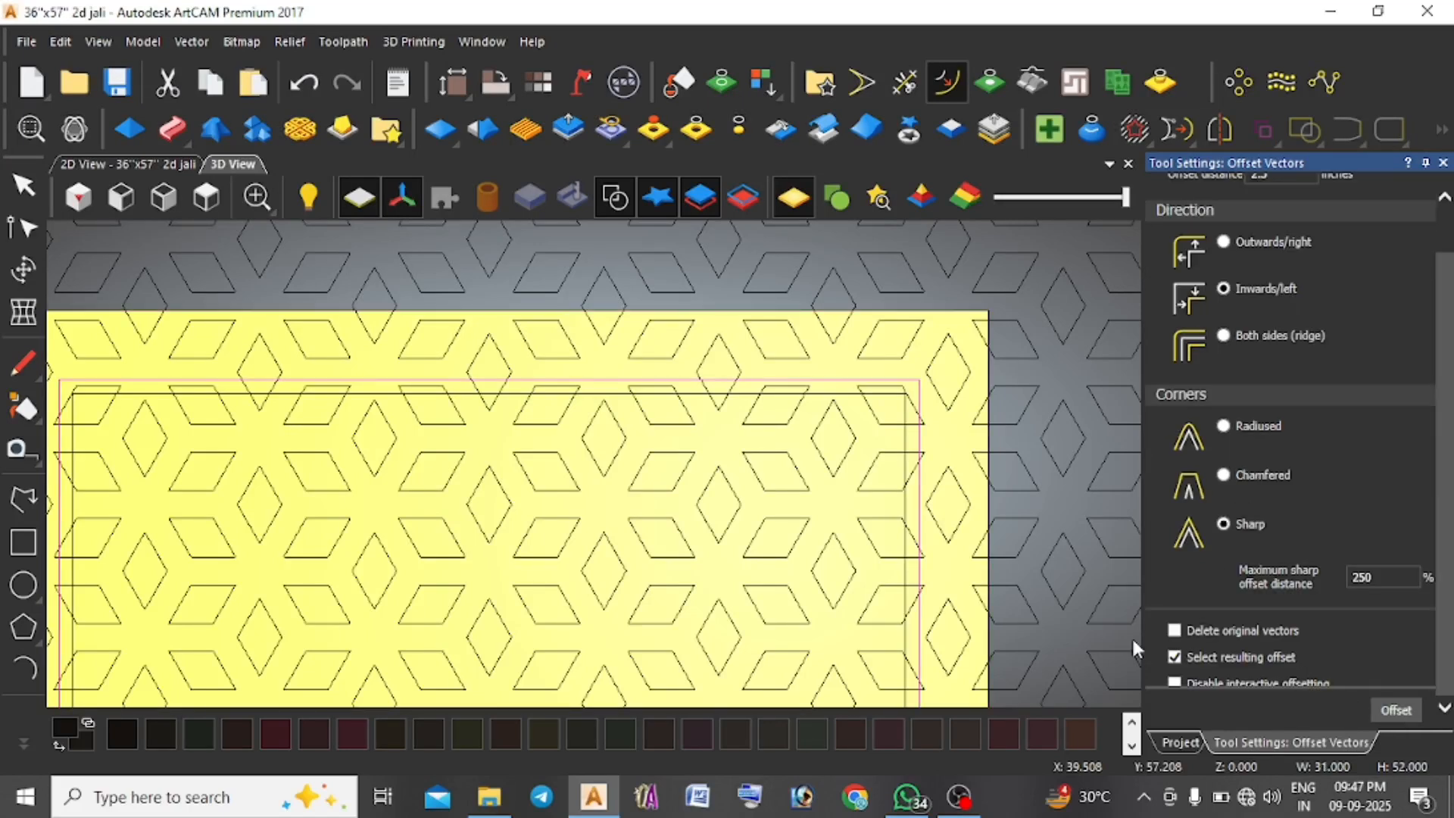
# Move the whole star pattern off the sheet to its right, and switch the model units back to millimetres.
pyautogui.click(25, 184)
pyautogui.scroll(-6, 788, 431)
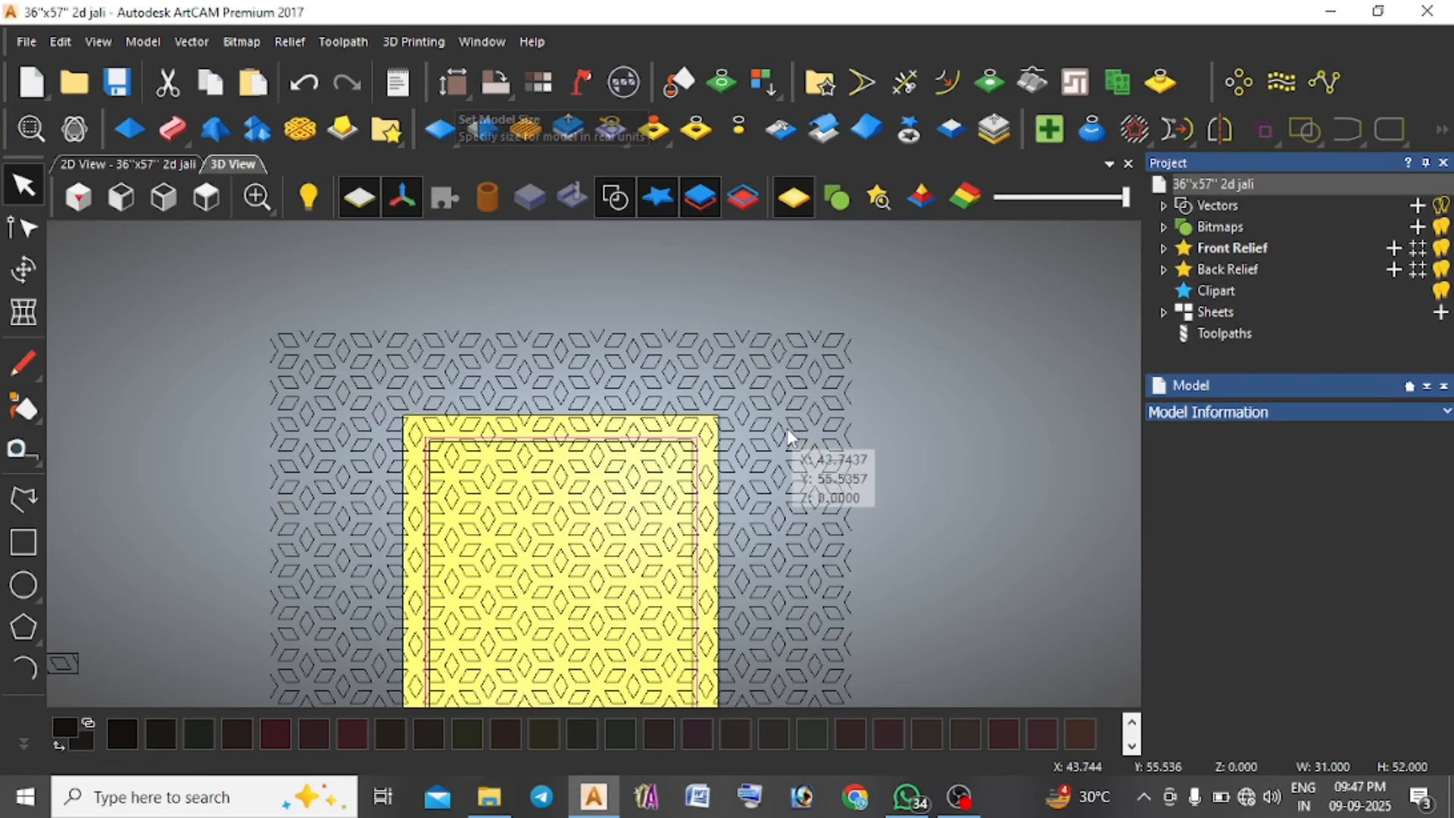
pyautogui.moveTo(663, 507); pyautogui.dragTo(888, 509)
pyautogui.scroll(5, 600, 477)
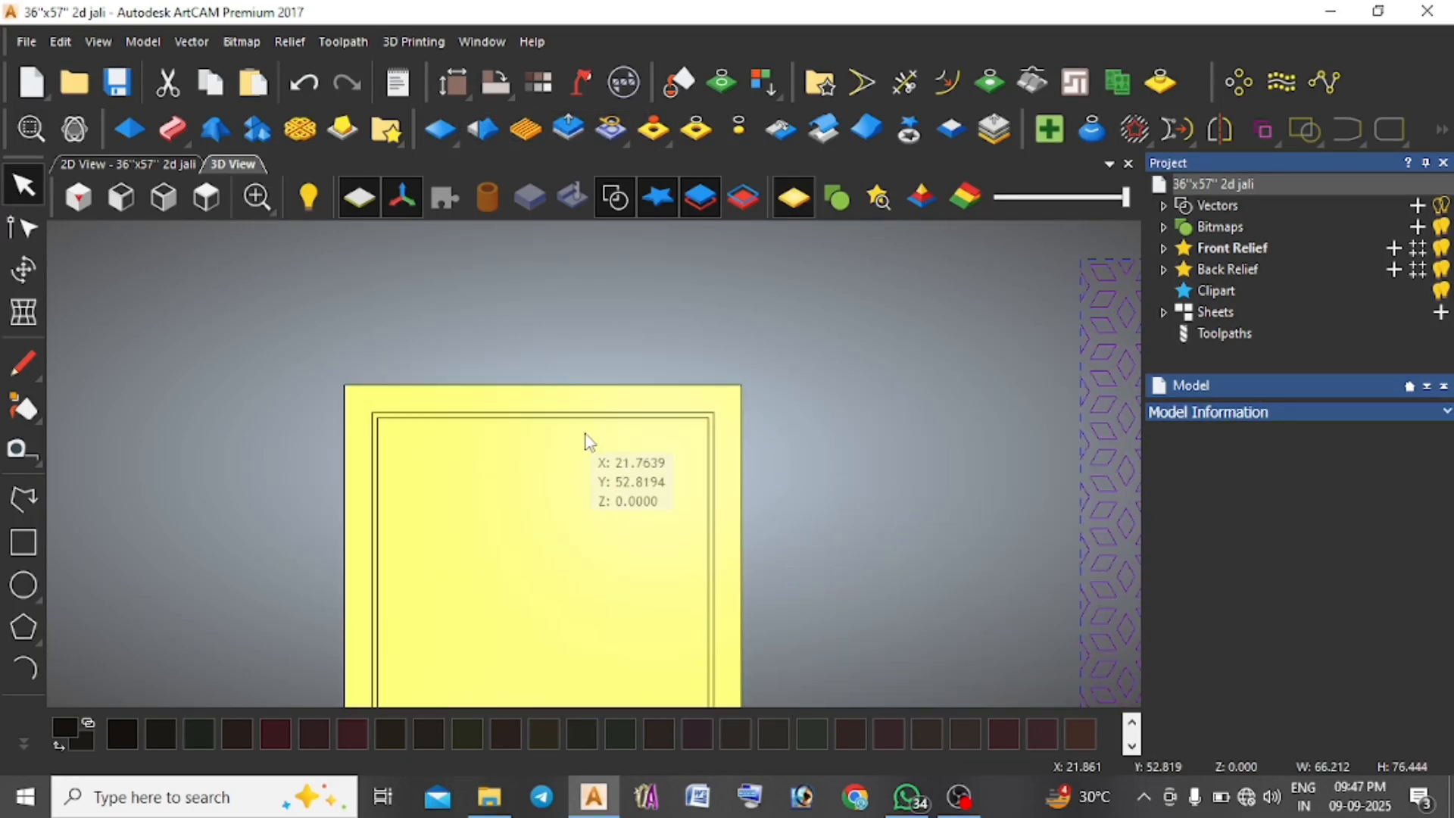
pyautogui.click(447, 81)
pyautogui.click(814, 506)
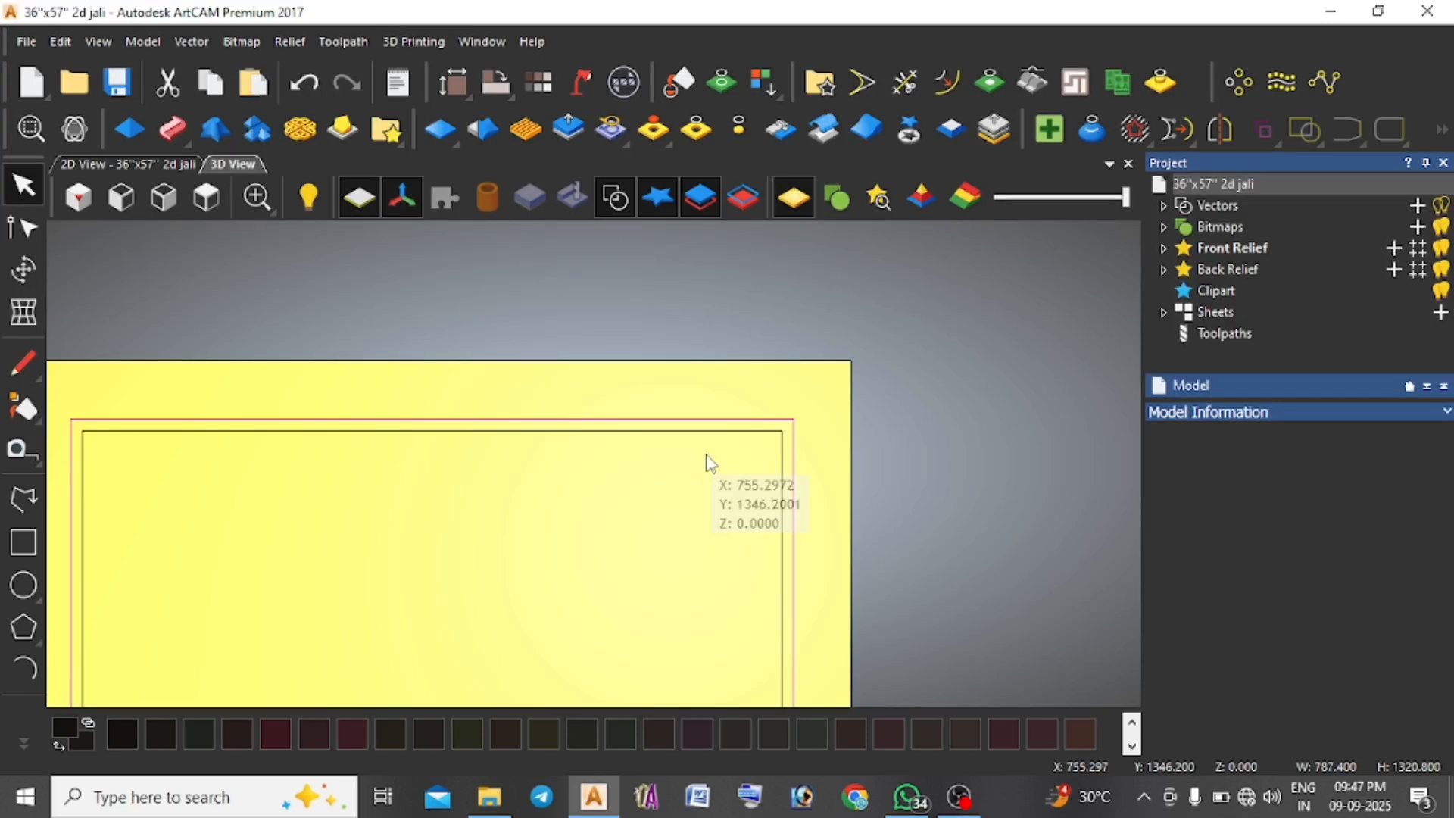
# Move the two right corner nodes of the 3-inch offset rectangle horizontally onto the right side of the 2.5-inch rectangle.
pyautogui.click(698, 437)
pyautogui.click(719, 433)
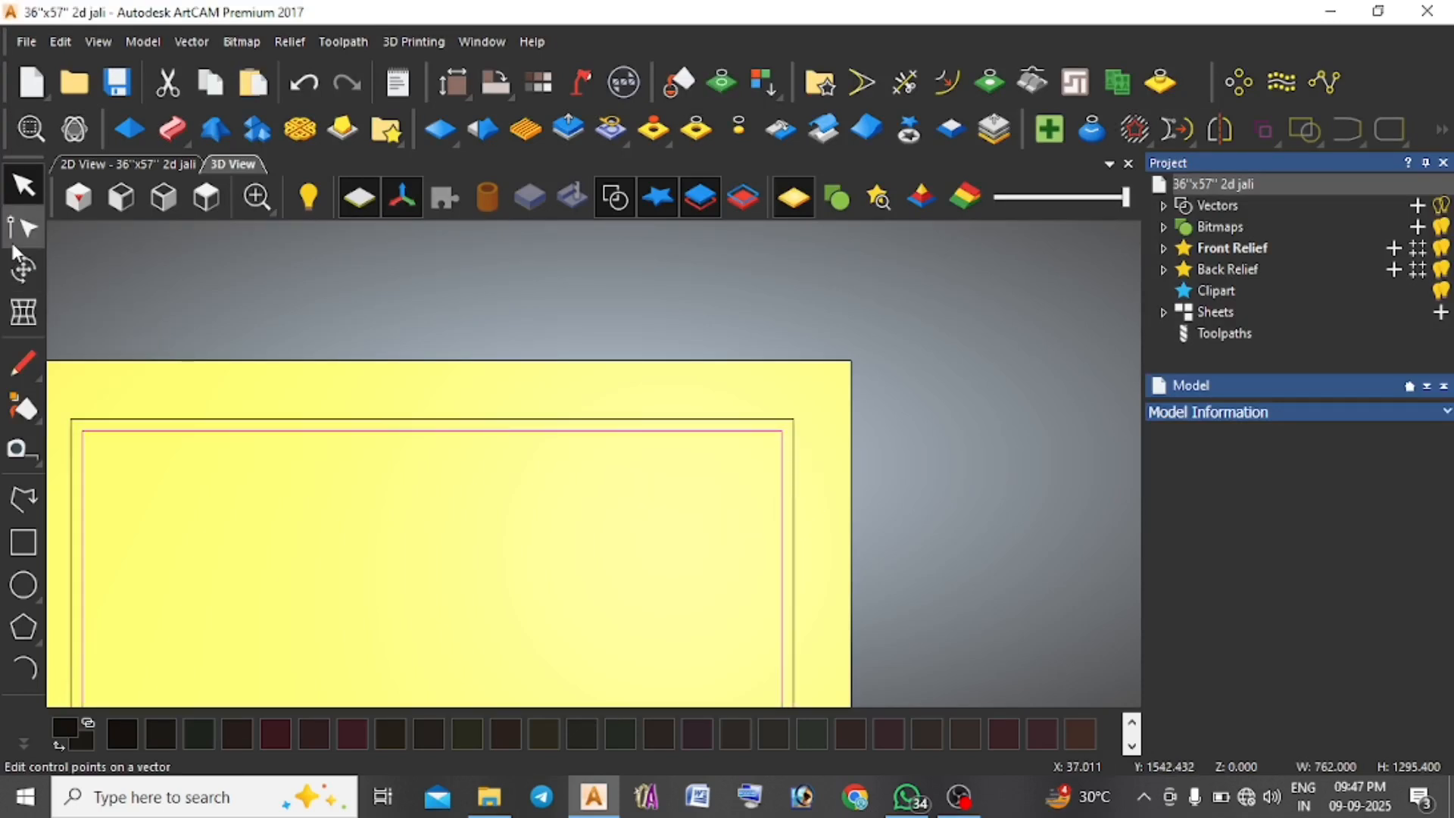
pyautogui.scroll(2, 803, 434)
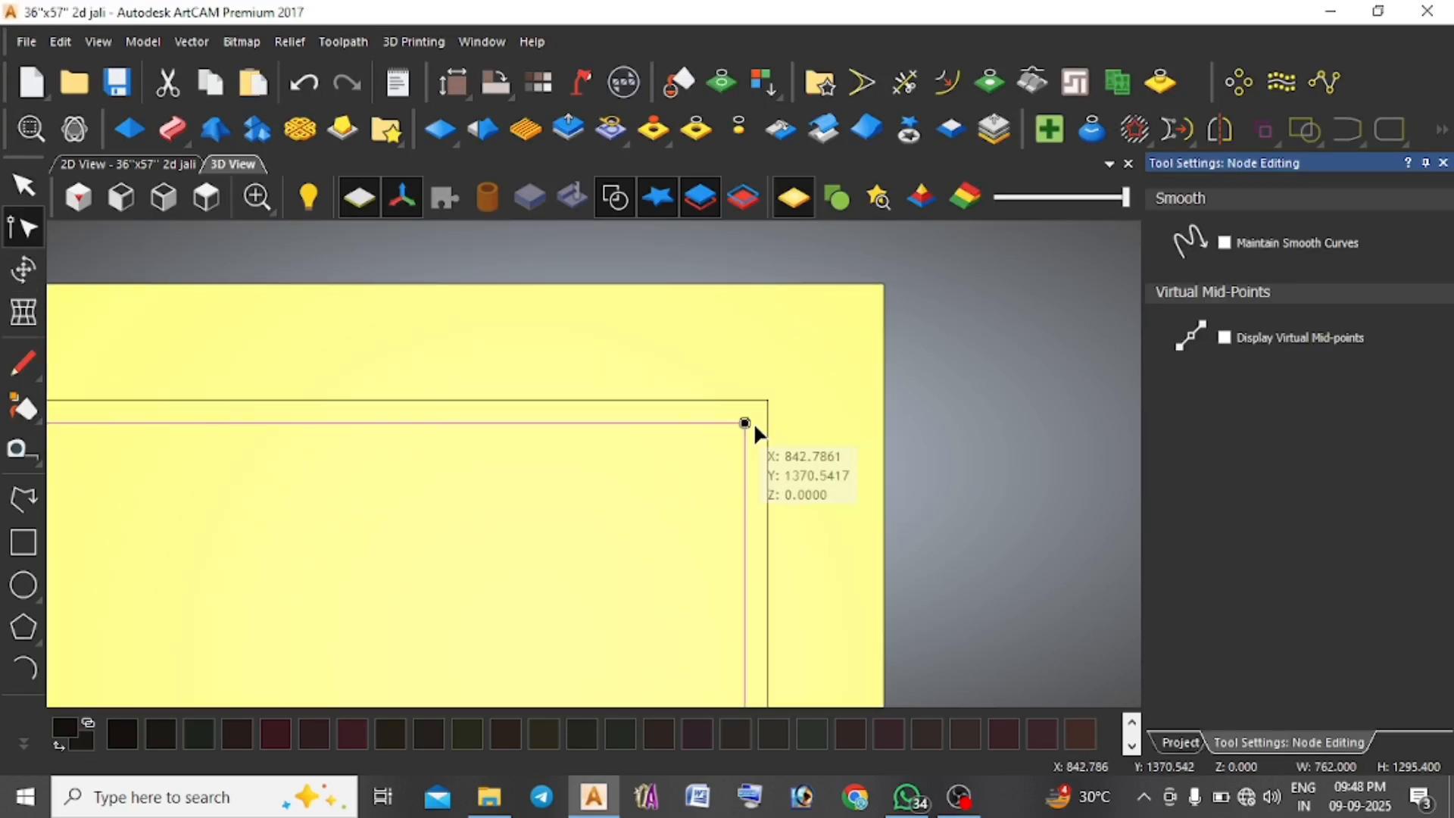
pyautogui.scroll(-5, 682, 591)
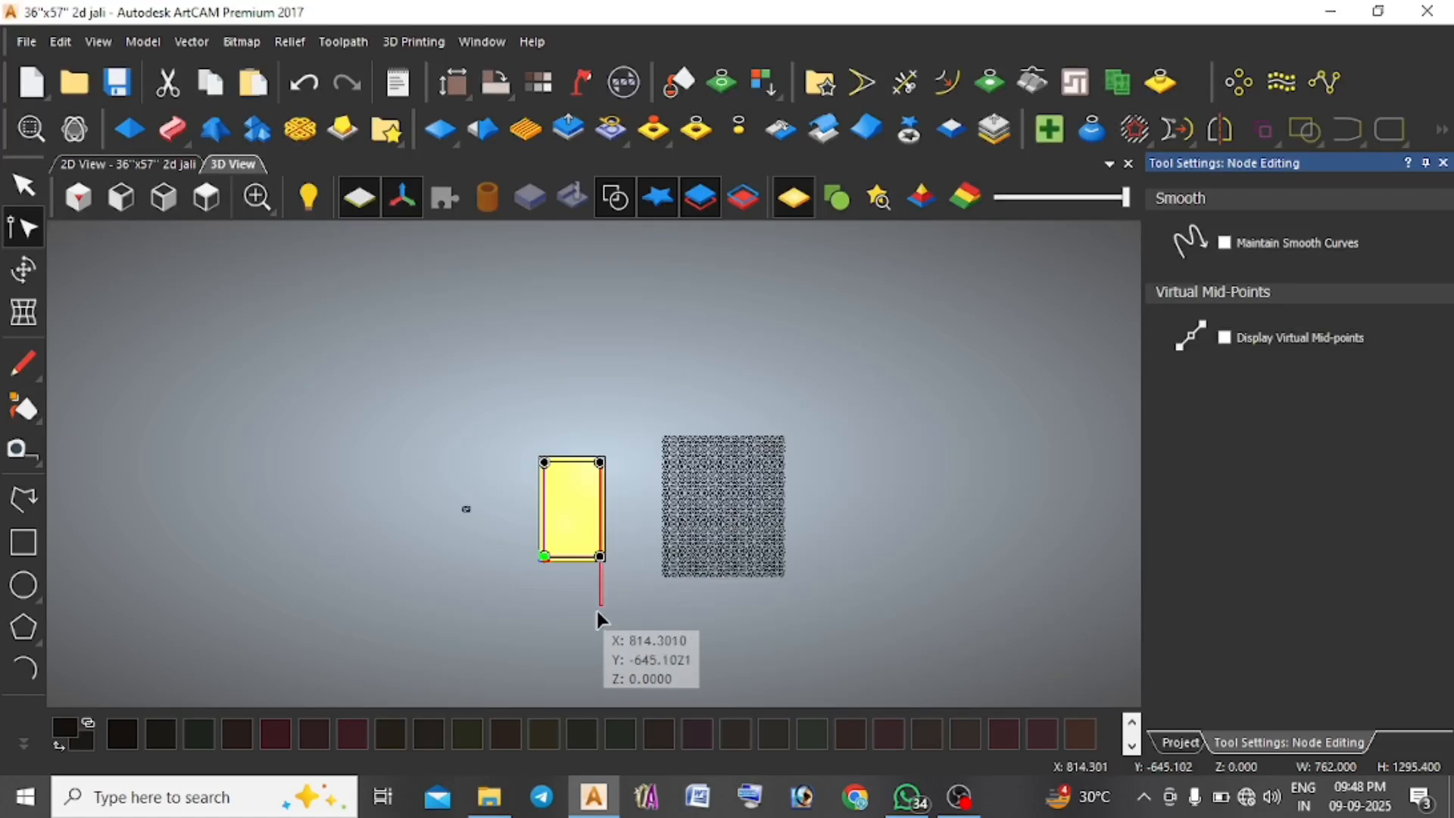
pyautogui.scroll(3, 601, 610)
pyautogui.scroll(4, 598, 610)
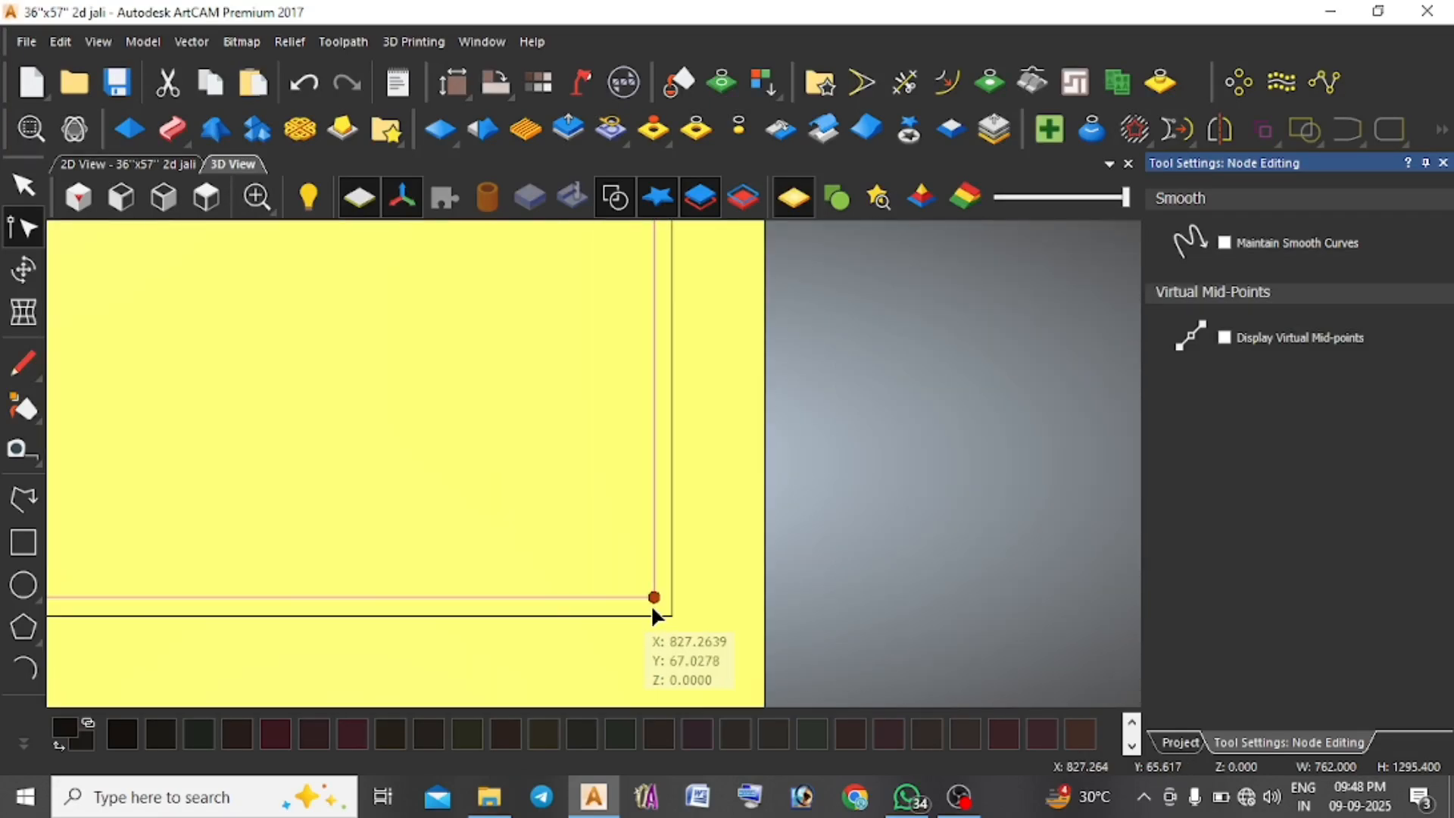
pyautogui.moveTo(655, 597); pyautogui.dragTo(672, 598)
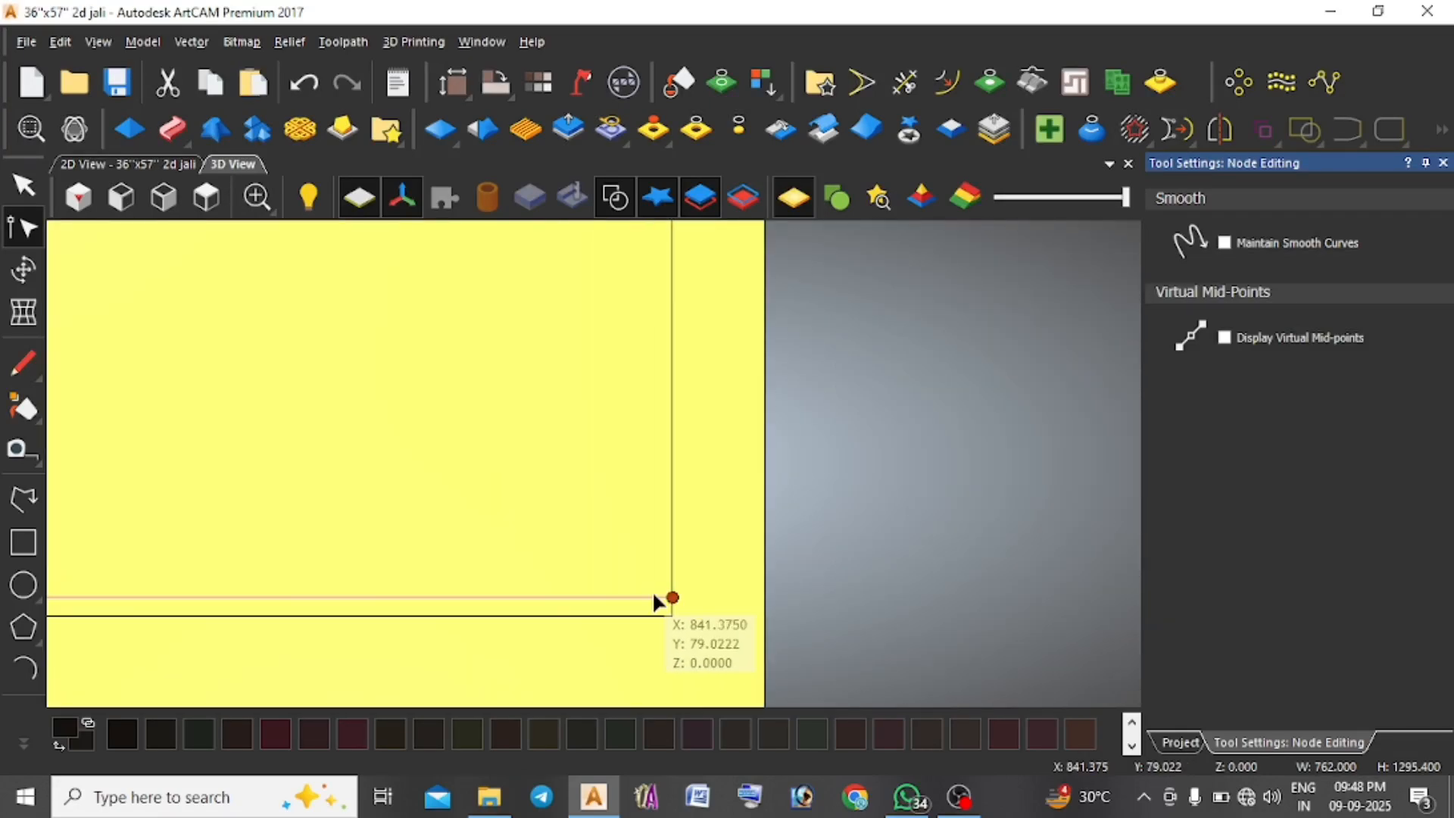
# Move the two left corner nodes of the 3-inch offset rectangle horizontally onto the left side of the 2.5-inch rectangle.
pyautogui.scroll(-4, 416, 465)
pyautogui.scroll(5, 471, 243)
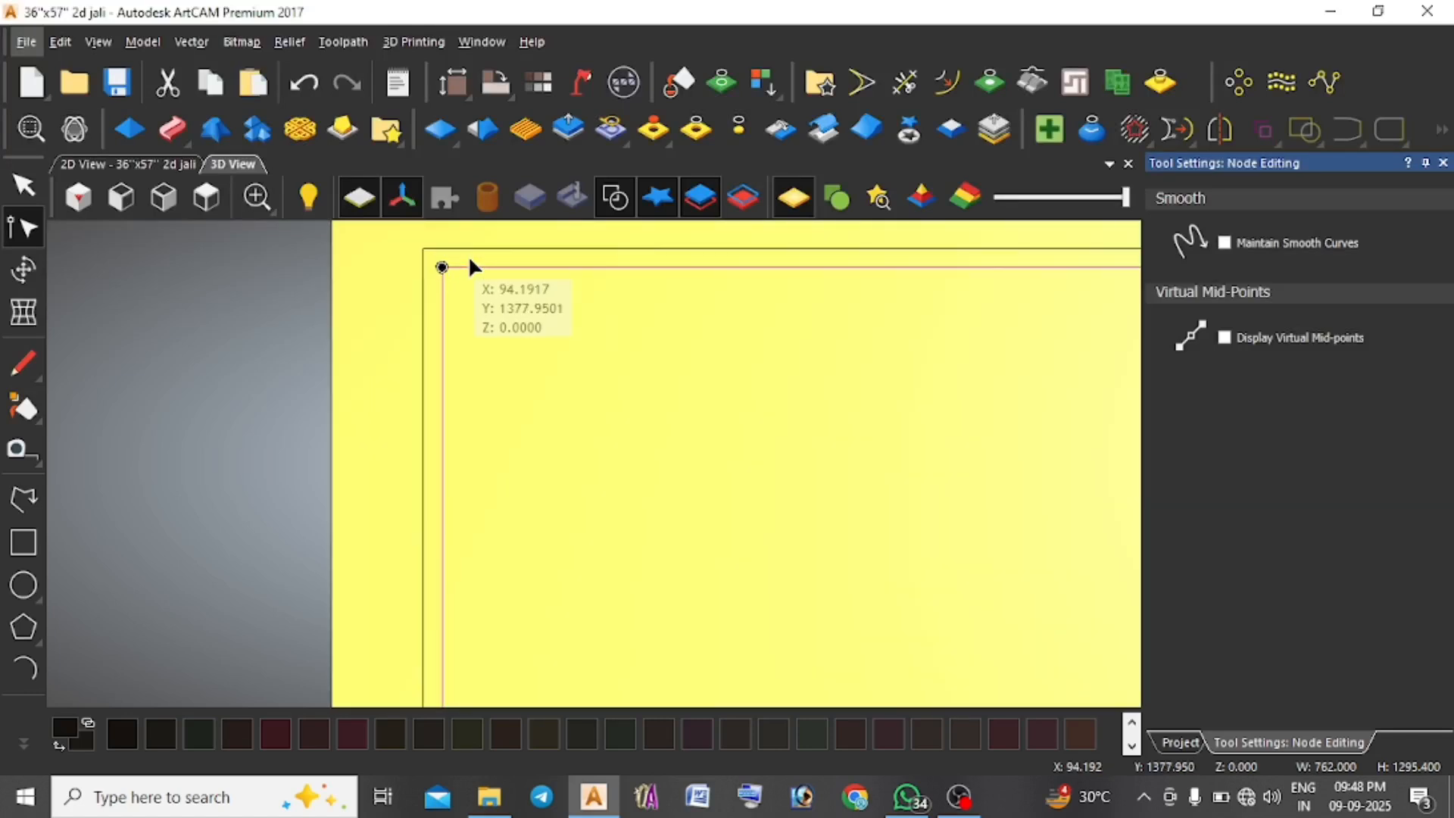
pyautogui.scroll(-5, 579, 569)
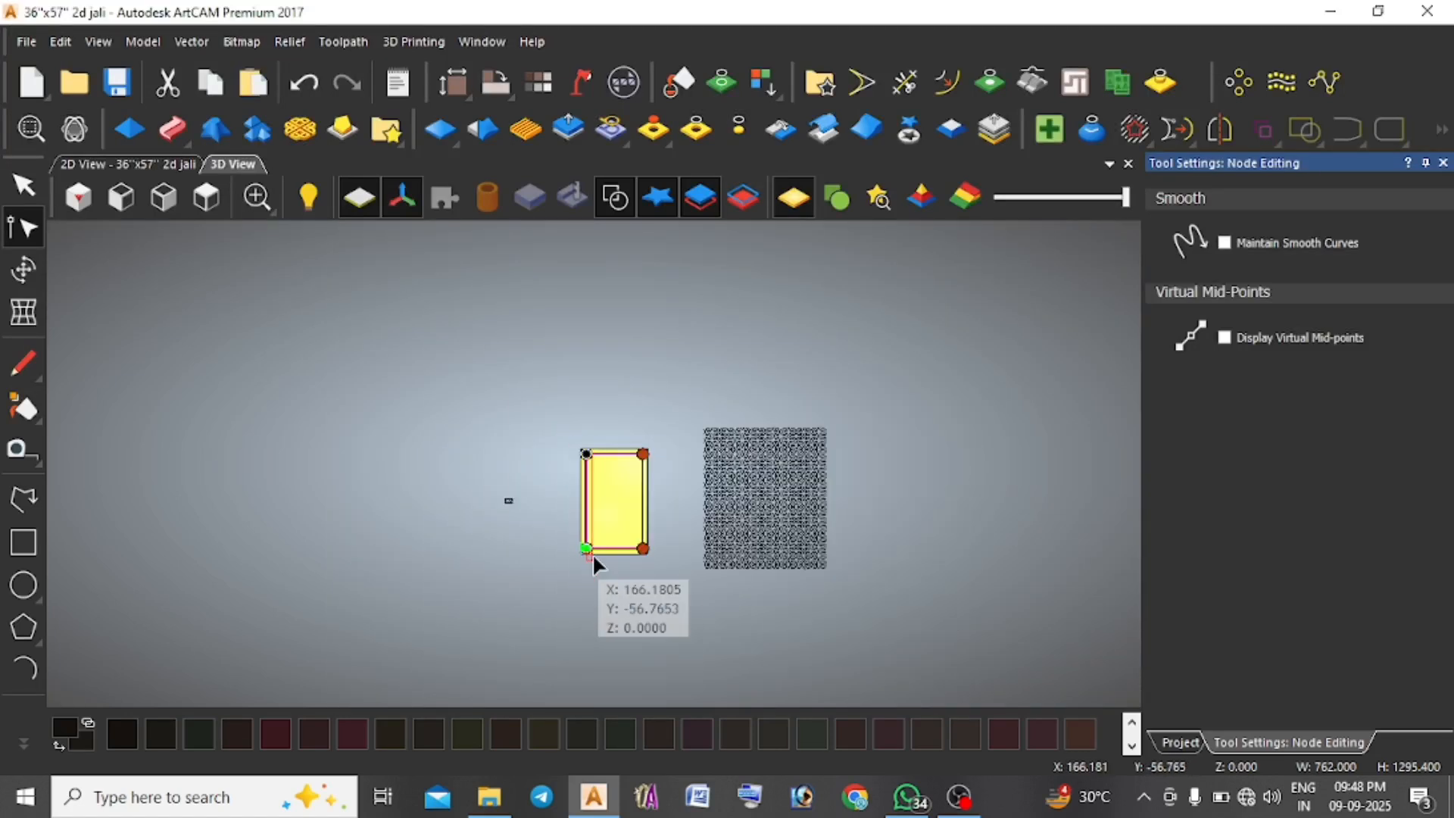
pyautogui.scroll(5, 592, 555)
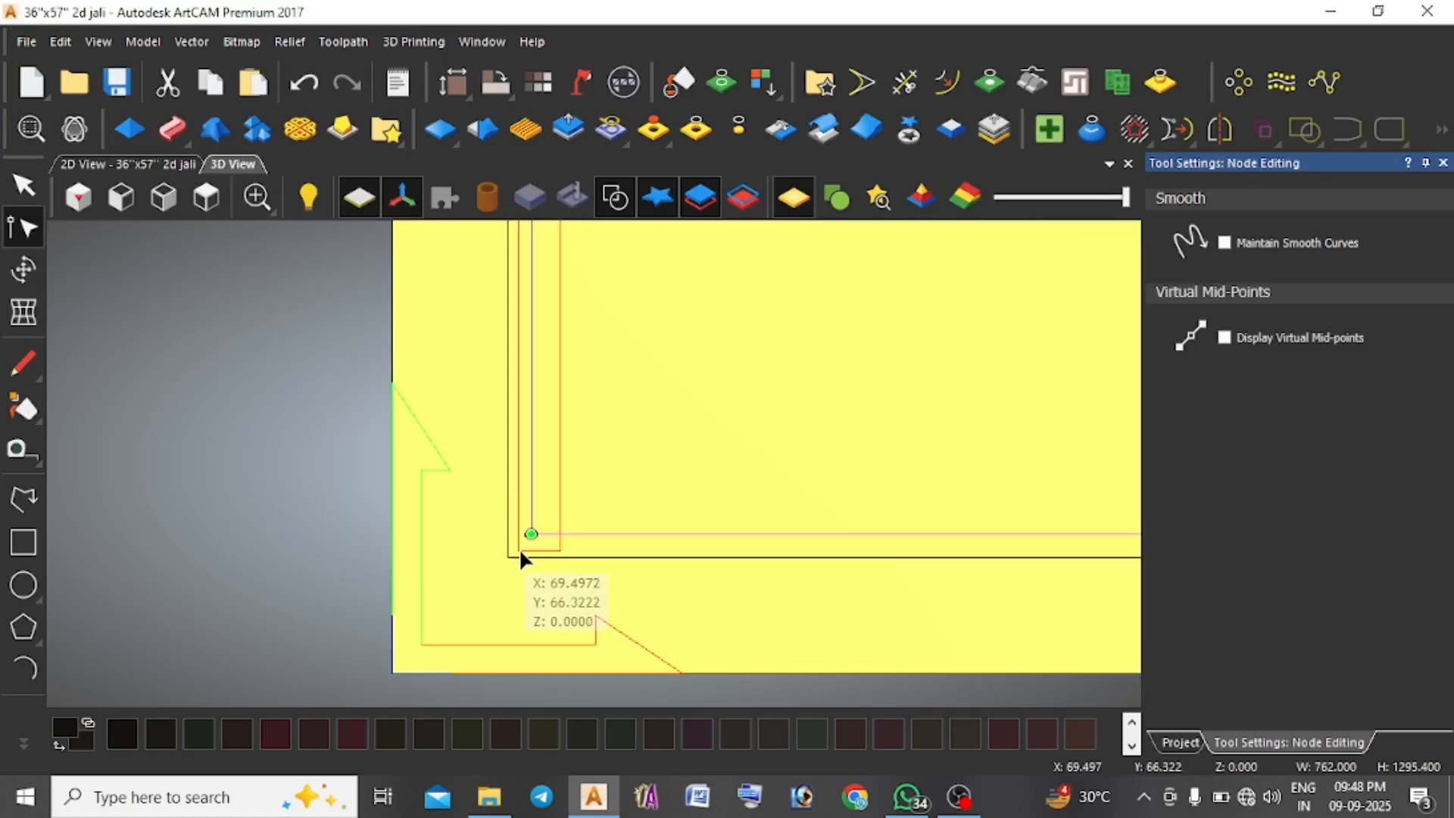
pyautogui.click(529, 542)
pyautogui.moveTo(532, 541); pyautogui.dragTo(509, 539)
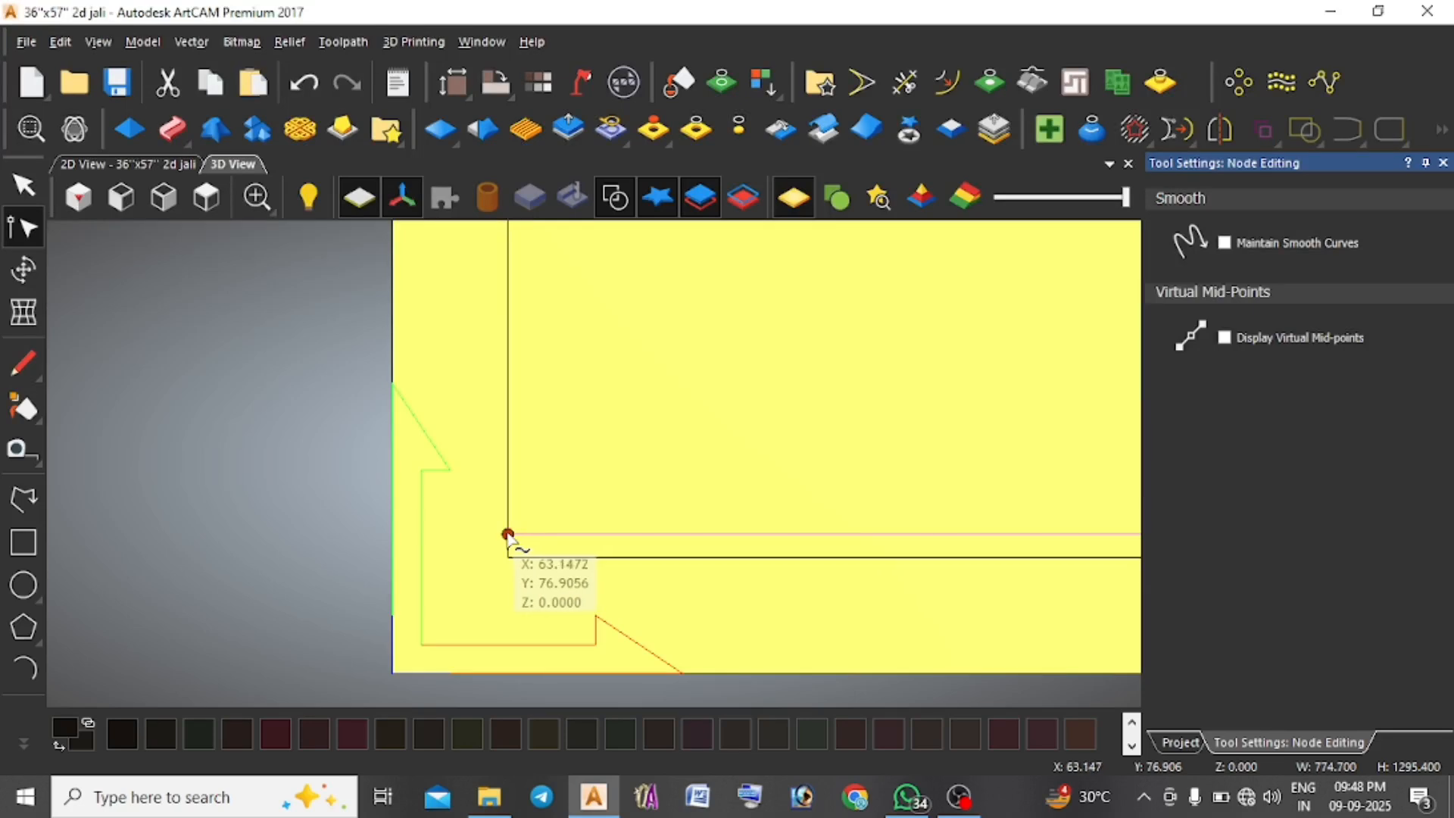
# Measure the frame's bottom and left margins to the sheet edges, and delete the leftover 2.5-inch offset rectangle.
pyautogui.click(23, 227)
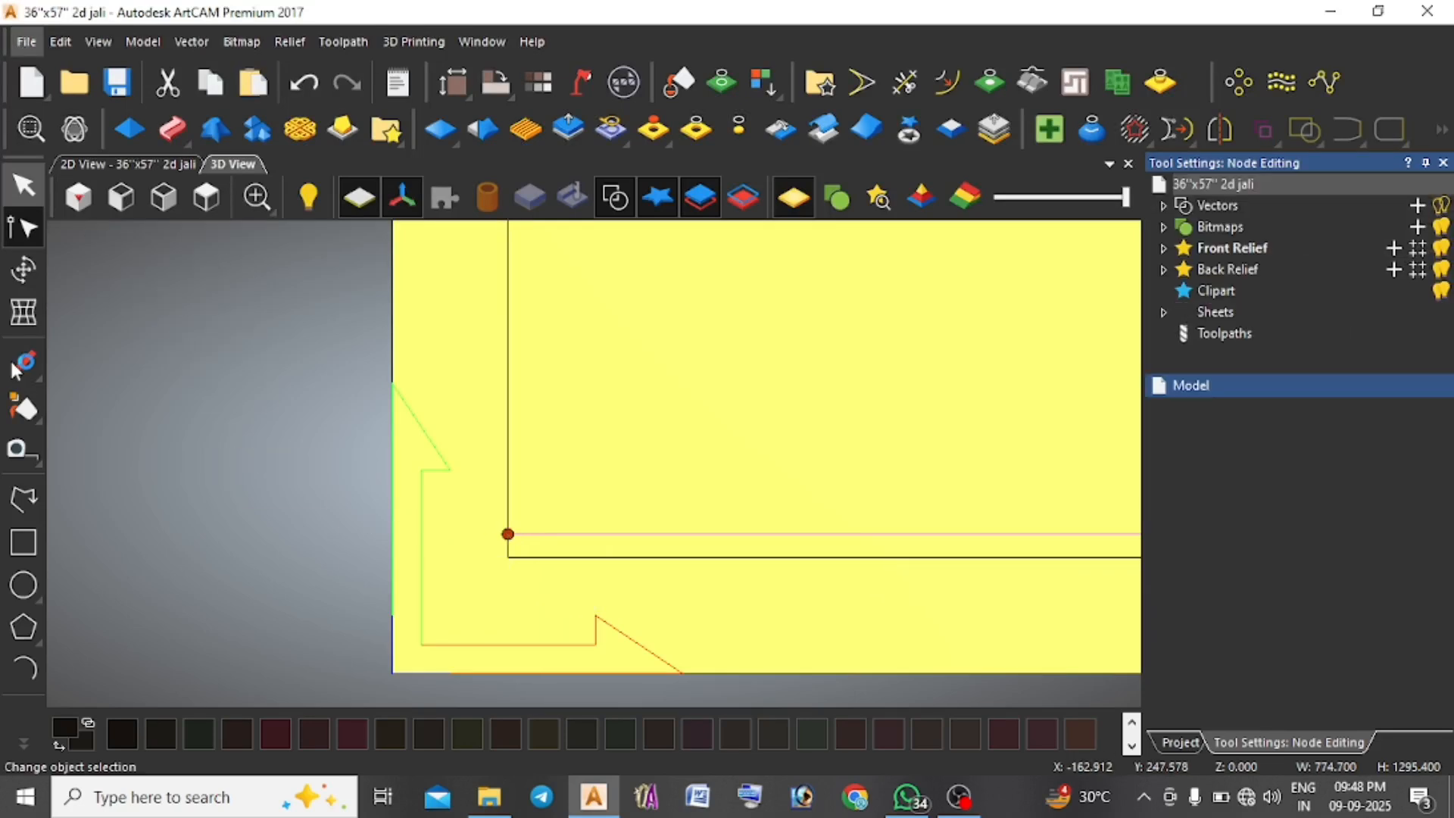
pyautogui.click(17, 453)
pyautogui.moveTo(721, 535); pyautogui.dragTo(721, 675)
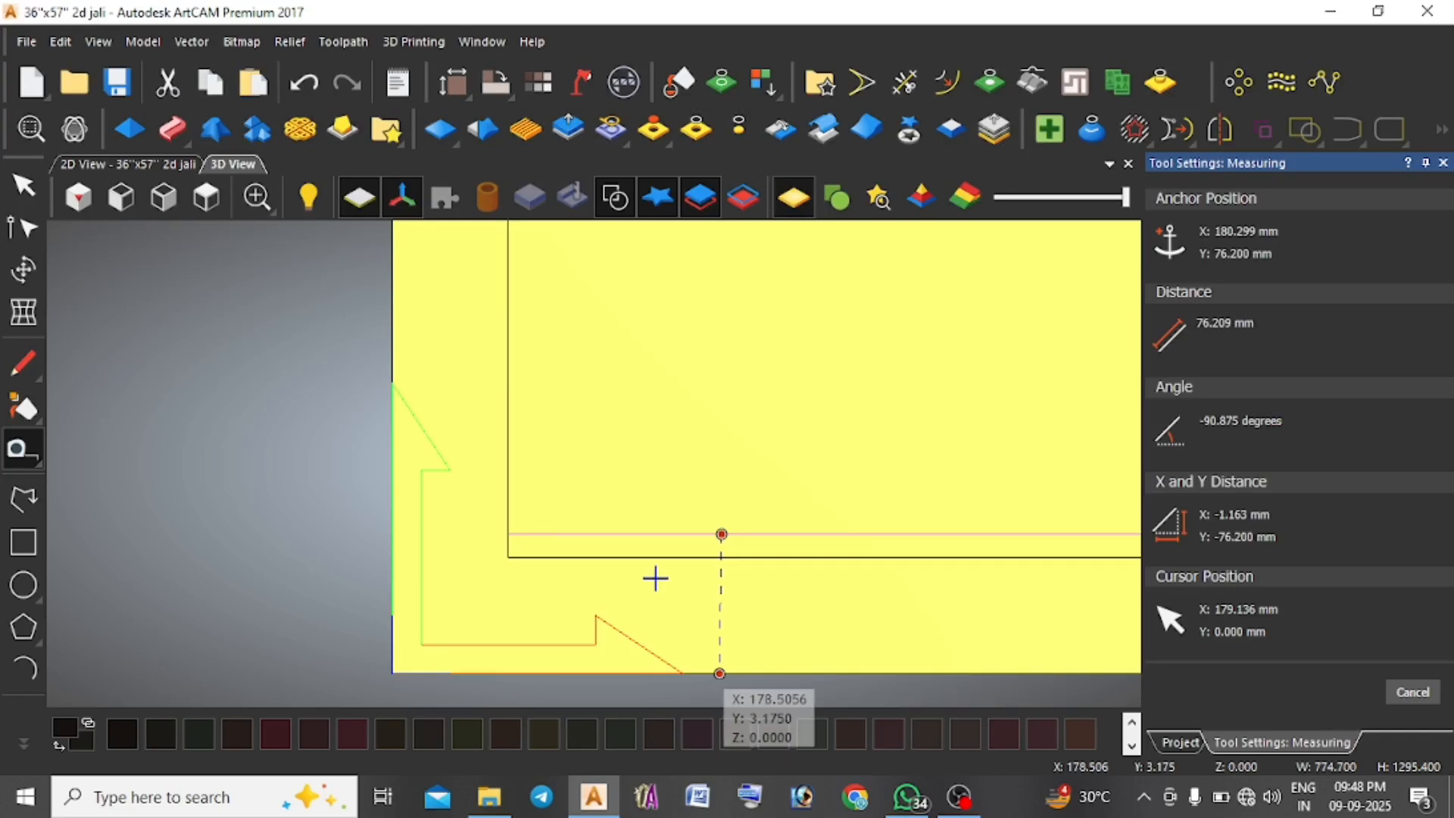
pyautogui.moveTo(508, 461); pyautogui.dragTo(392, 465)
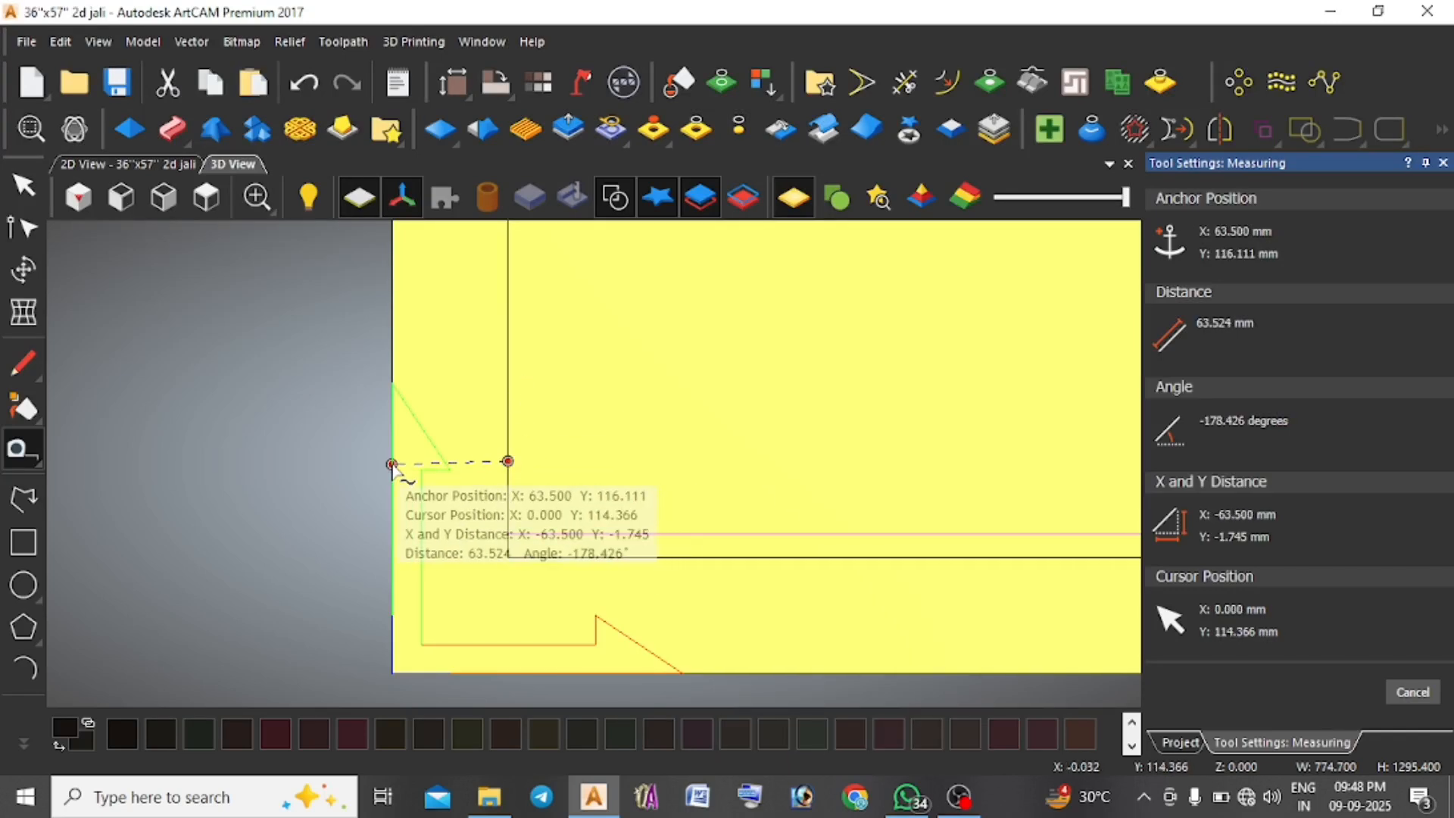
pyautogui.press('Escape')
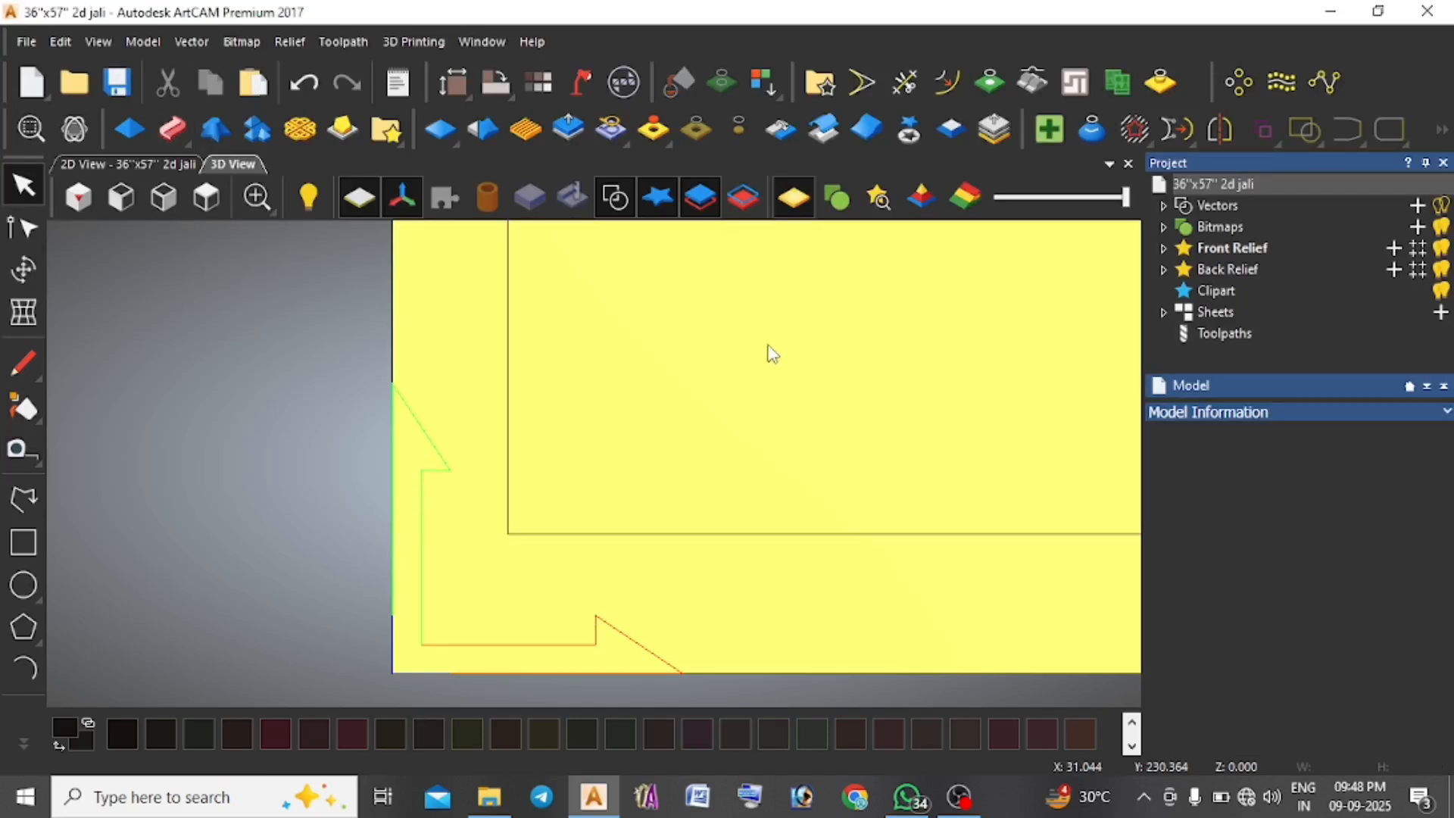
# Select the star pattern beside the sheet and centre it over the sheet and its inner frame.
pyautogui.scroll(-5, 884, 395)
pyautogui.scroll(2, 667, 362)
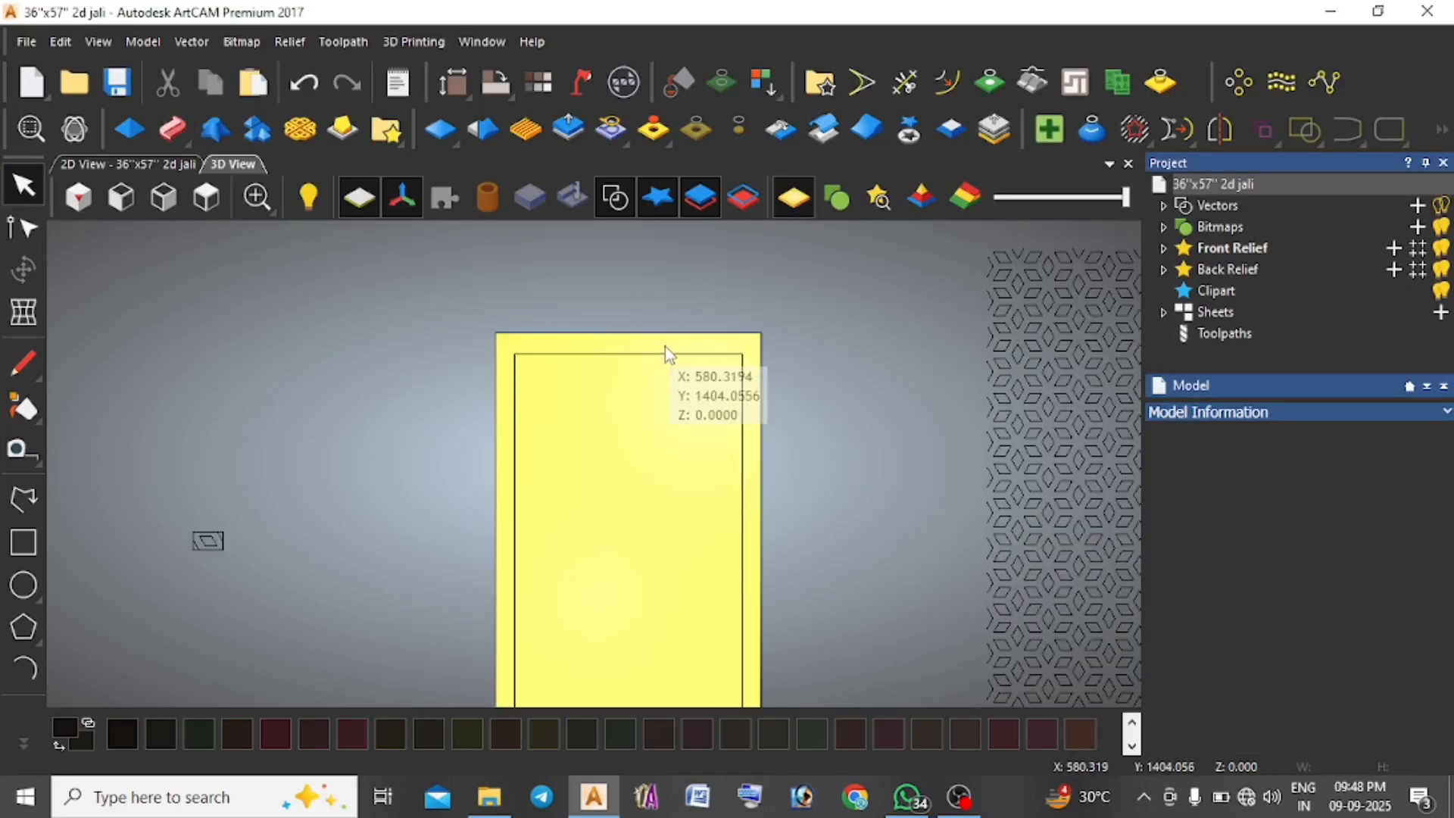
pyautogui.scroll(-3, 672, 552)
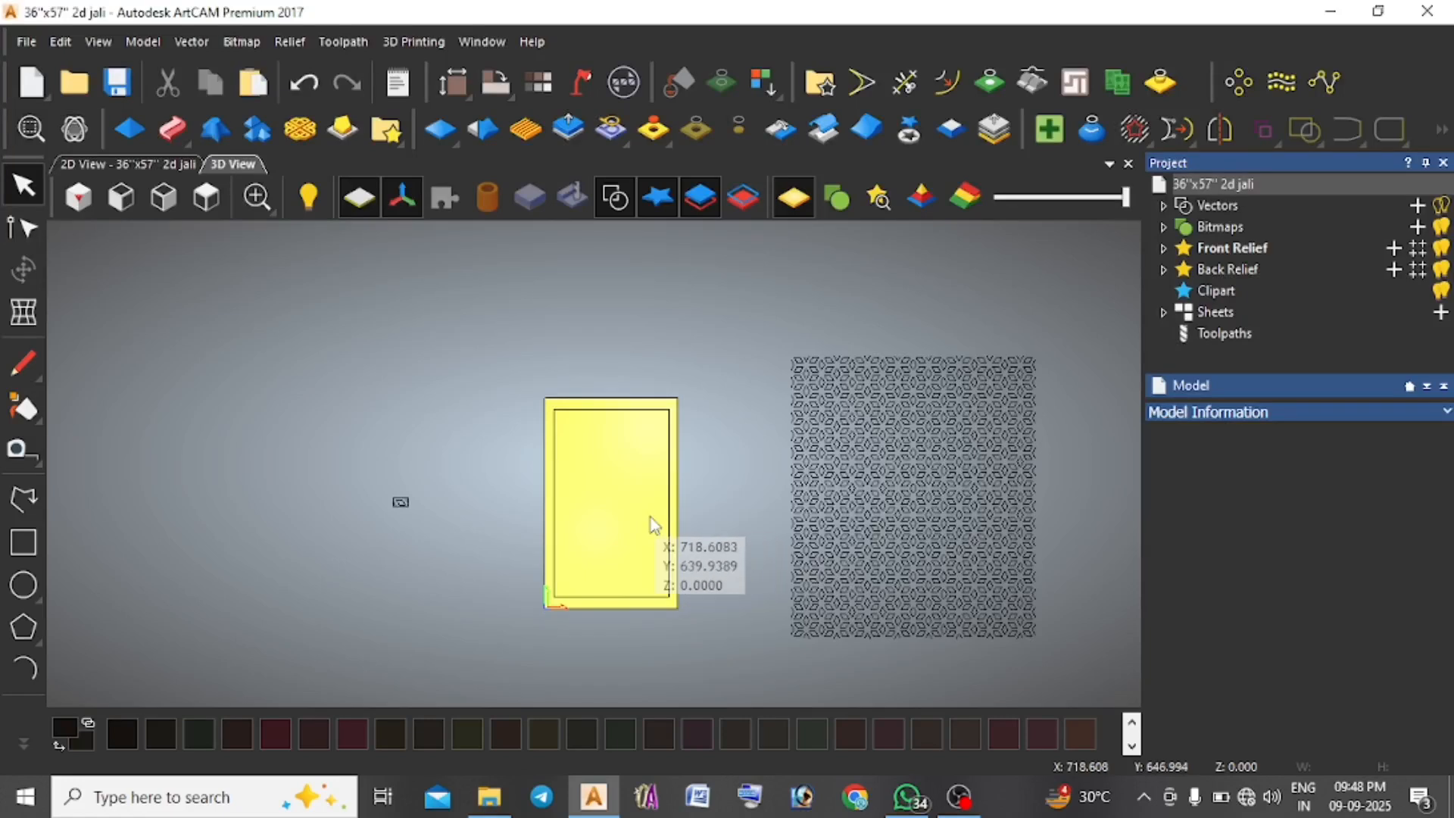
pyautogui.click(669, 419)
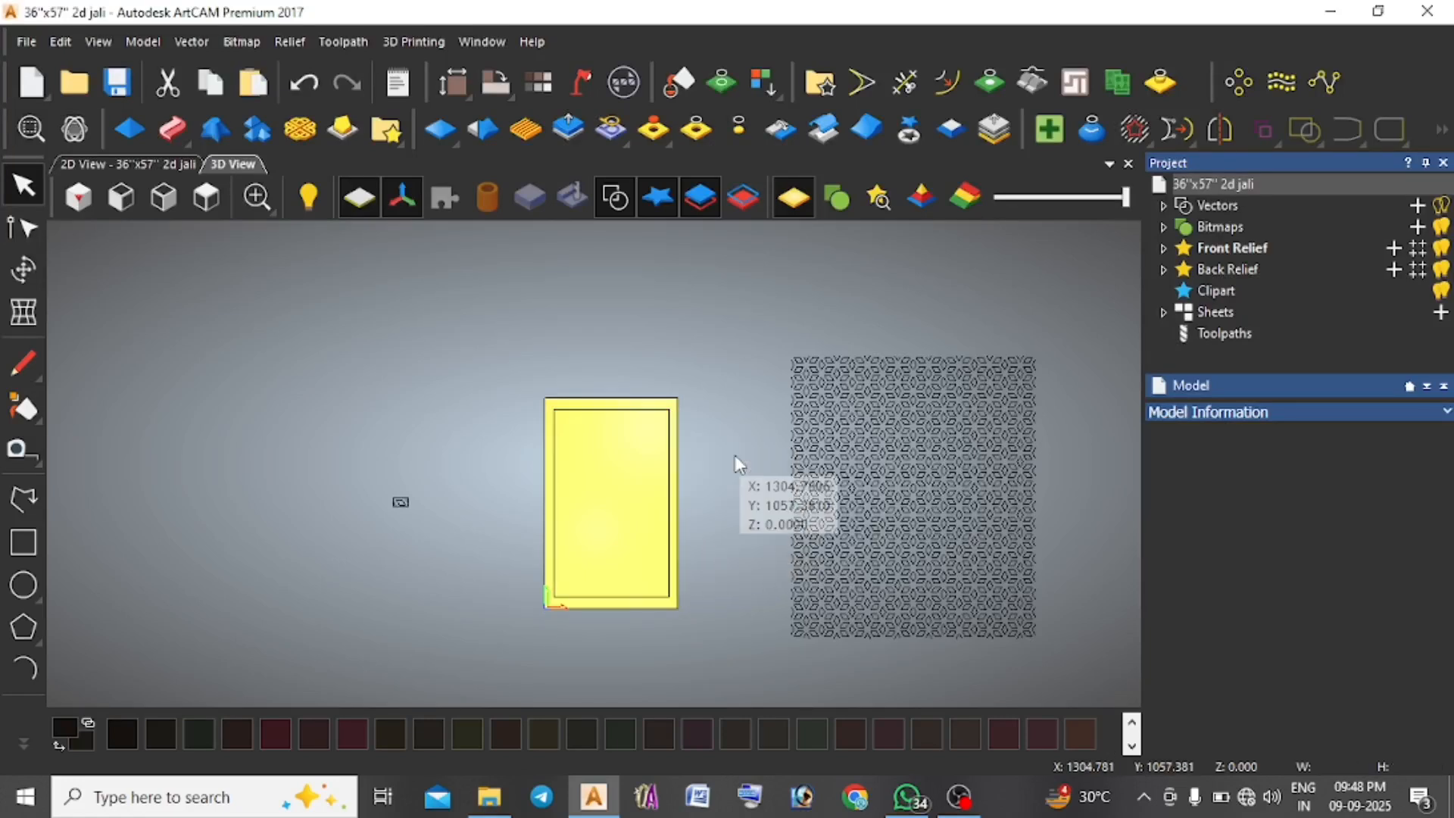
pyautogui.click(865, 400)
pyautogui.press('F9')
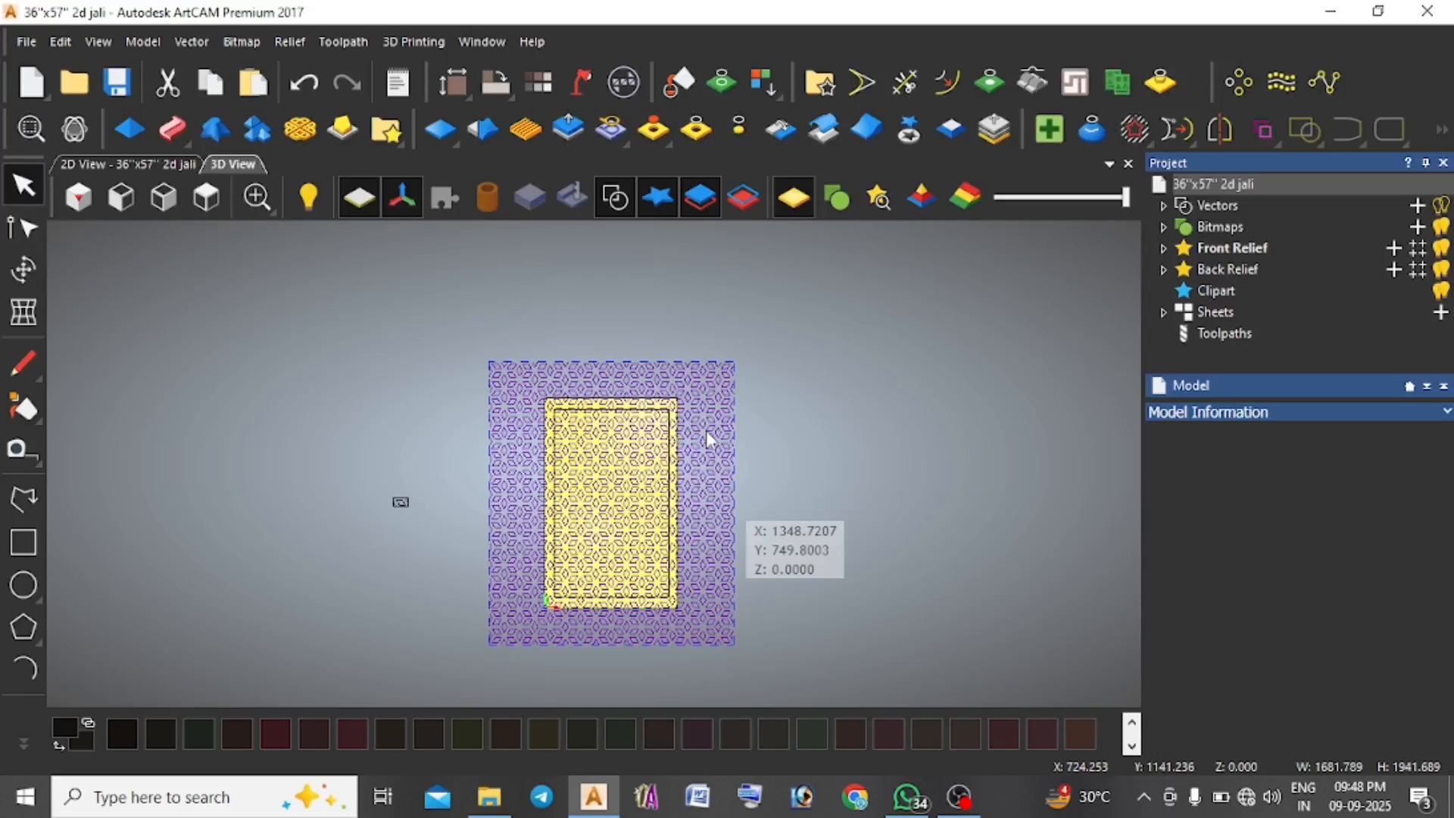
pyautogui.scroll(3, 706, 430)
pyautogui.click(938, 437)
pyautogui.scroll(2, 652, 362)
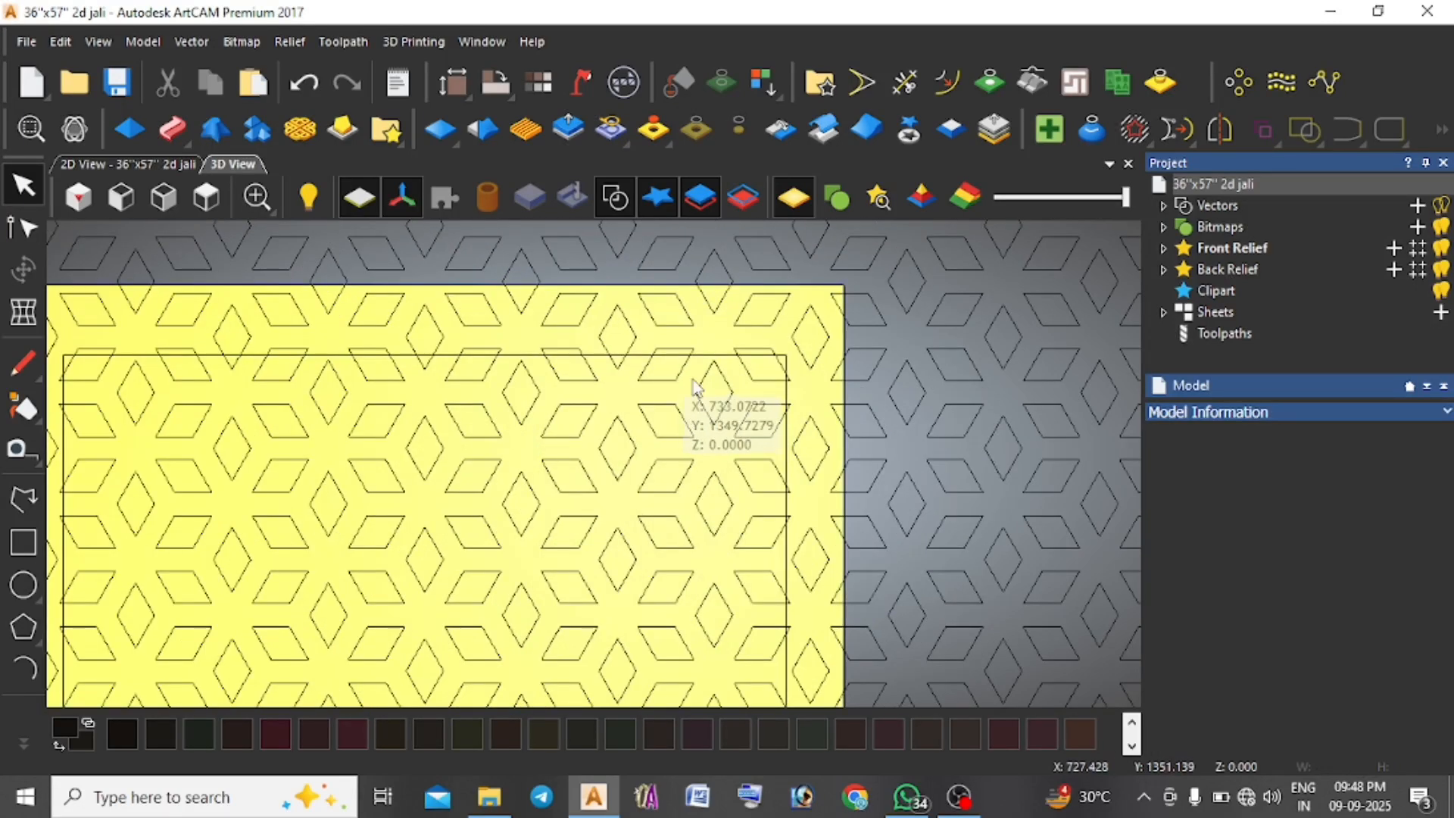
# Clip the star pattern to the inner frame with Inside direction and Trim, then move the leftover outer pattern off the sheet to its left.
pyautogui.click(668, 379)
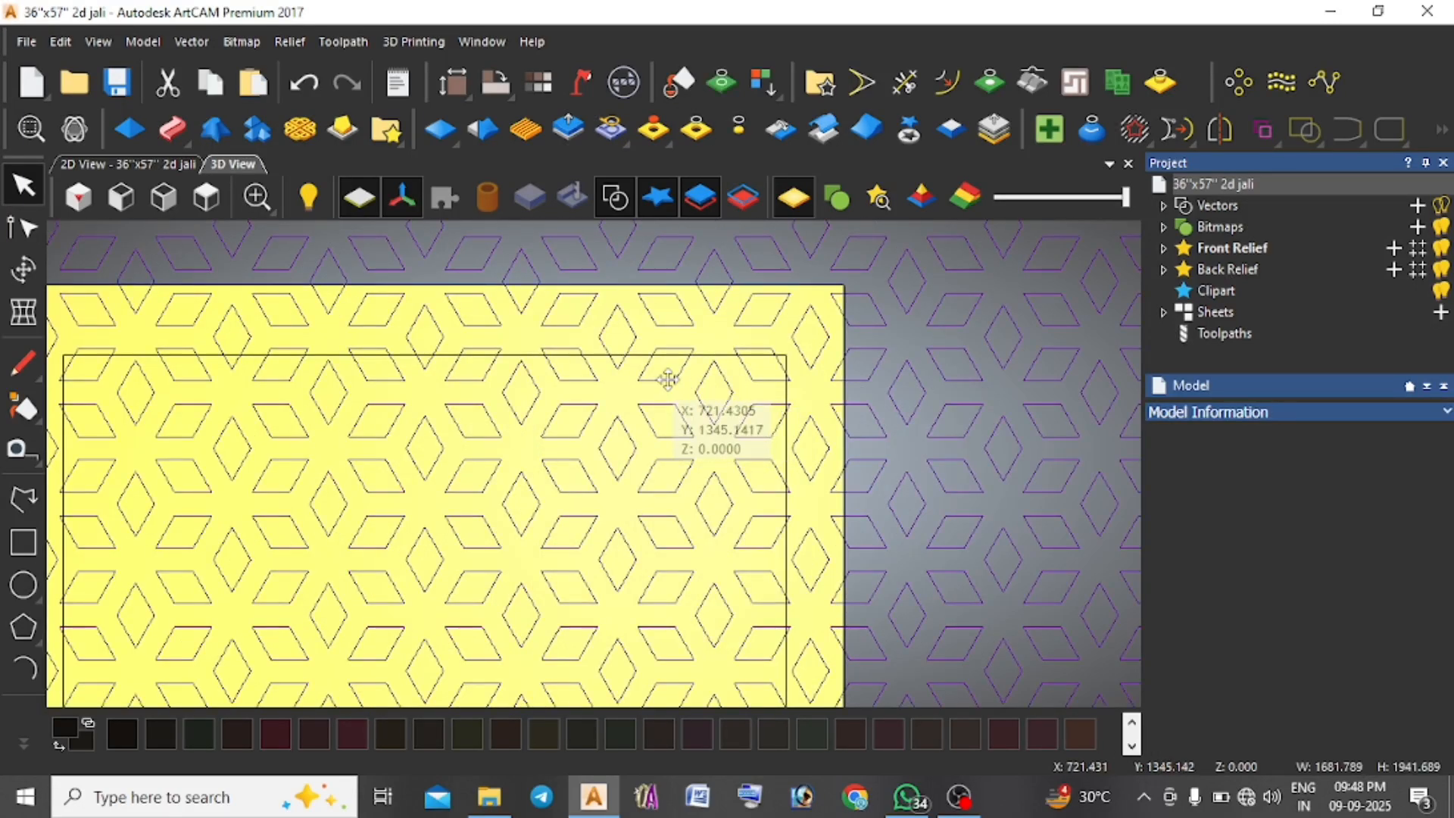
pyautogui.keyDown('shift'); pyautogui.click(720, 357); pyautogui.keyUp('shift')
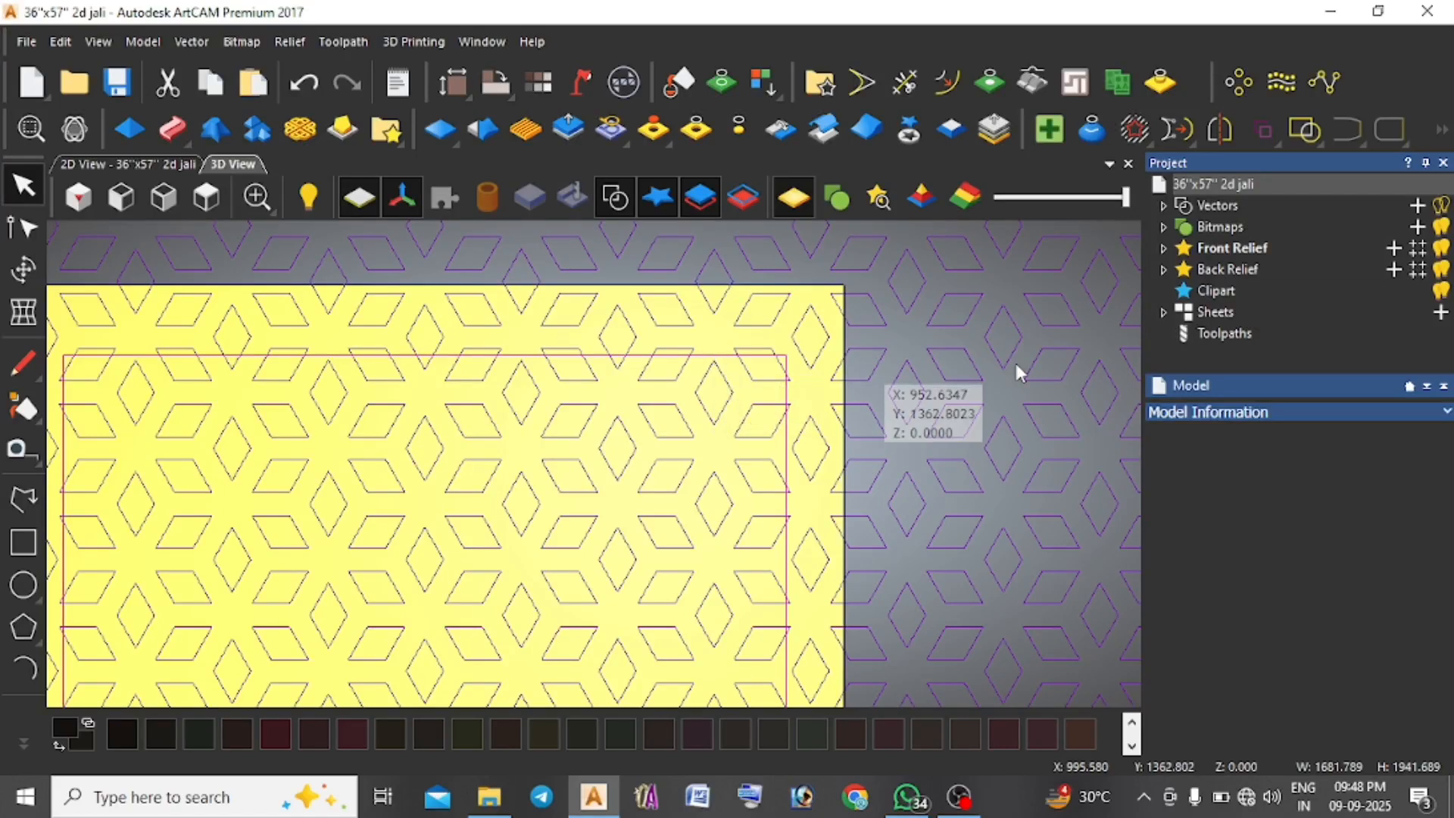
pyautogui.click(1134, 131)
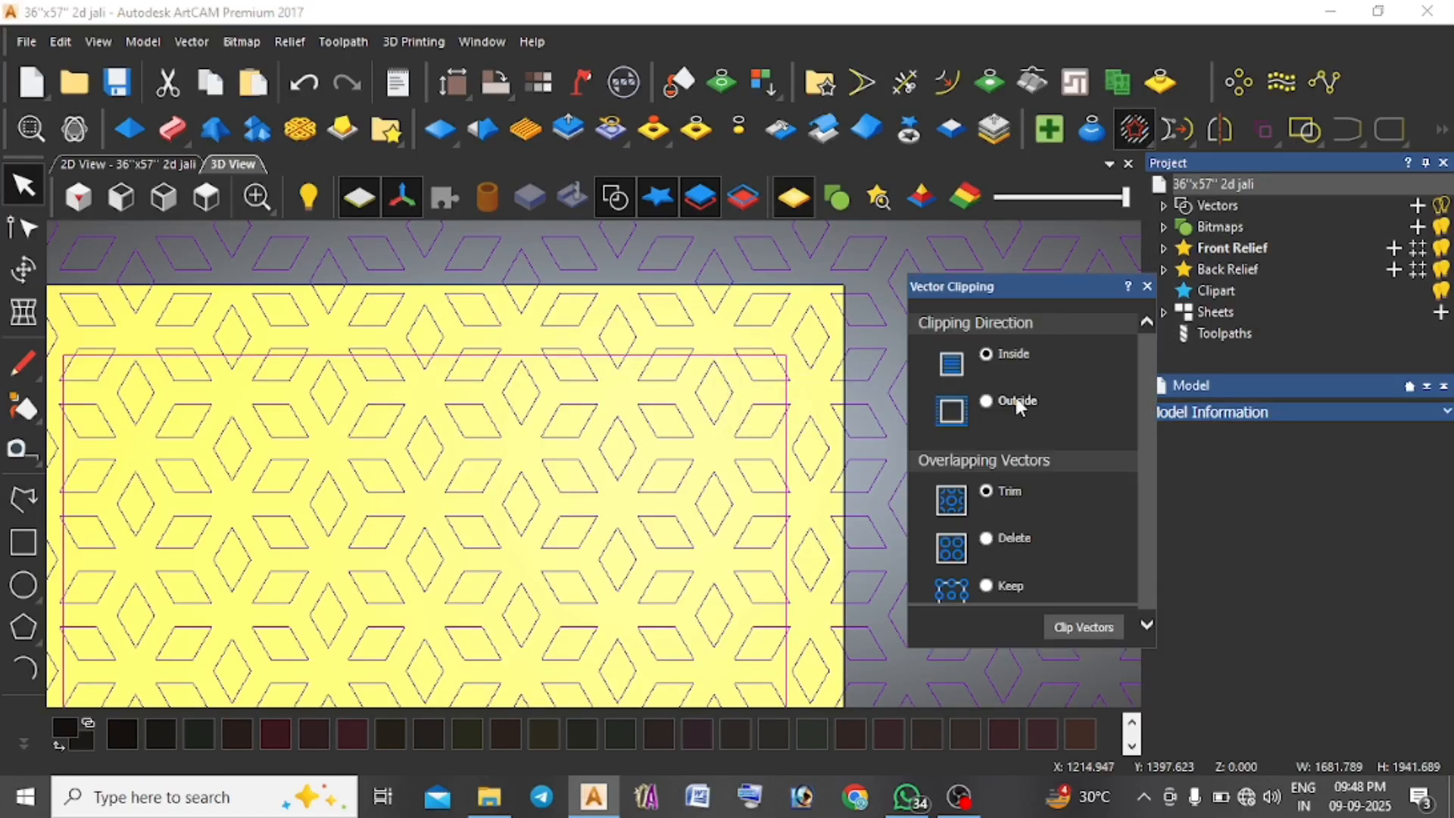
pyautogui.click(1092, 628)
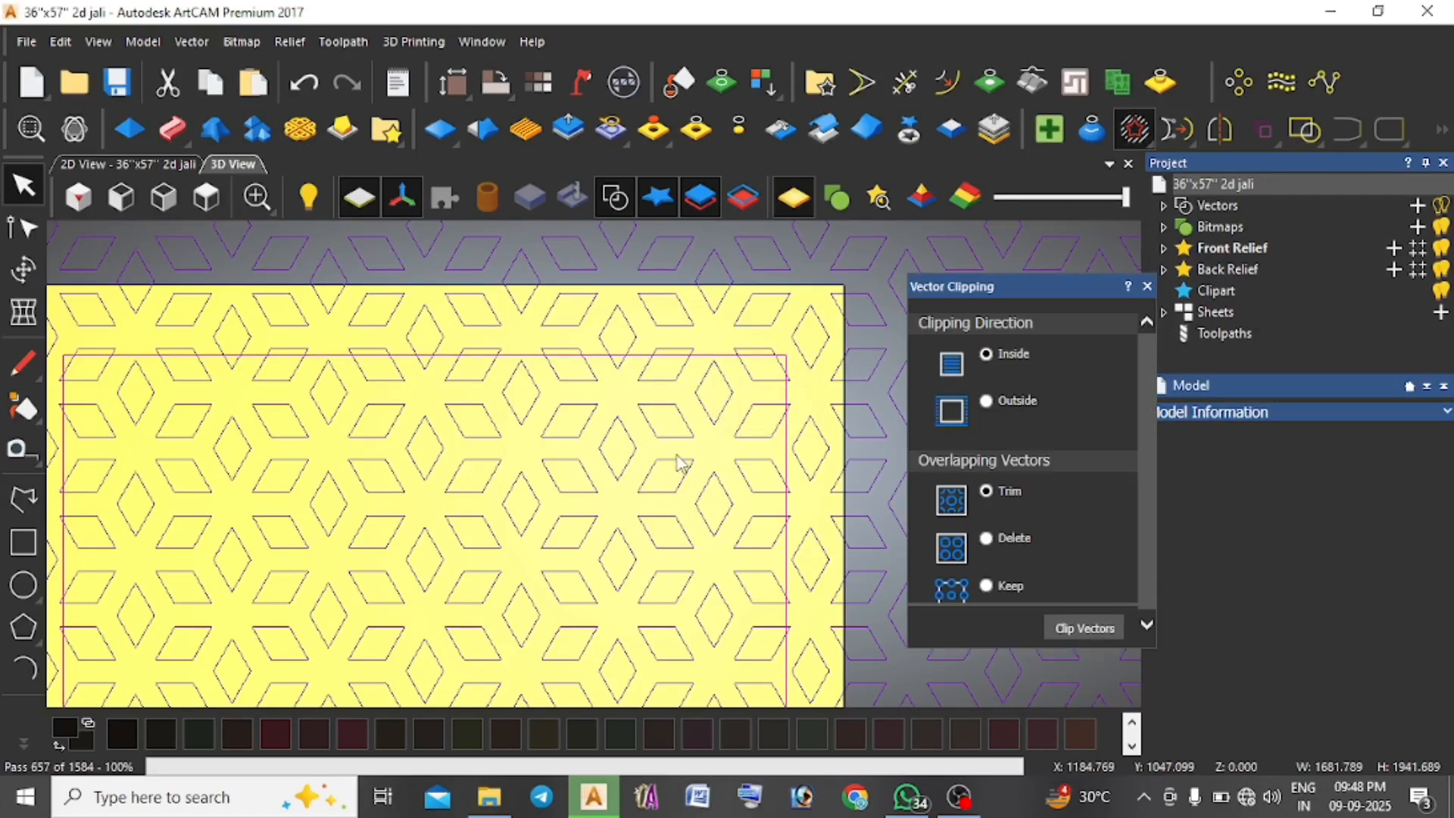
pyautogui.scroll(-6, 659, 470)
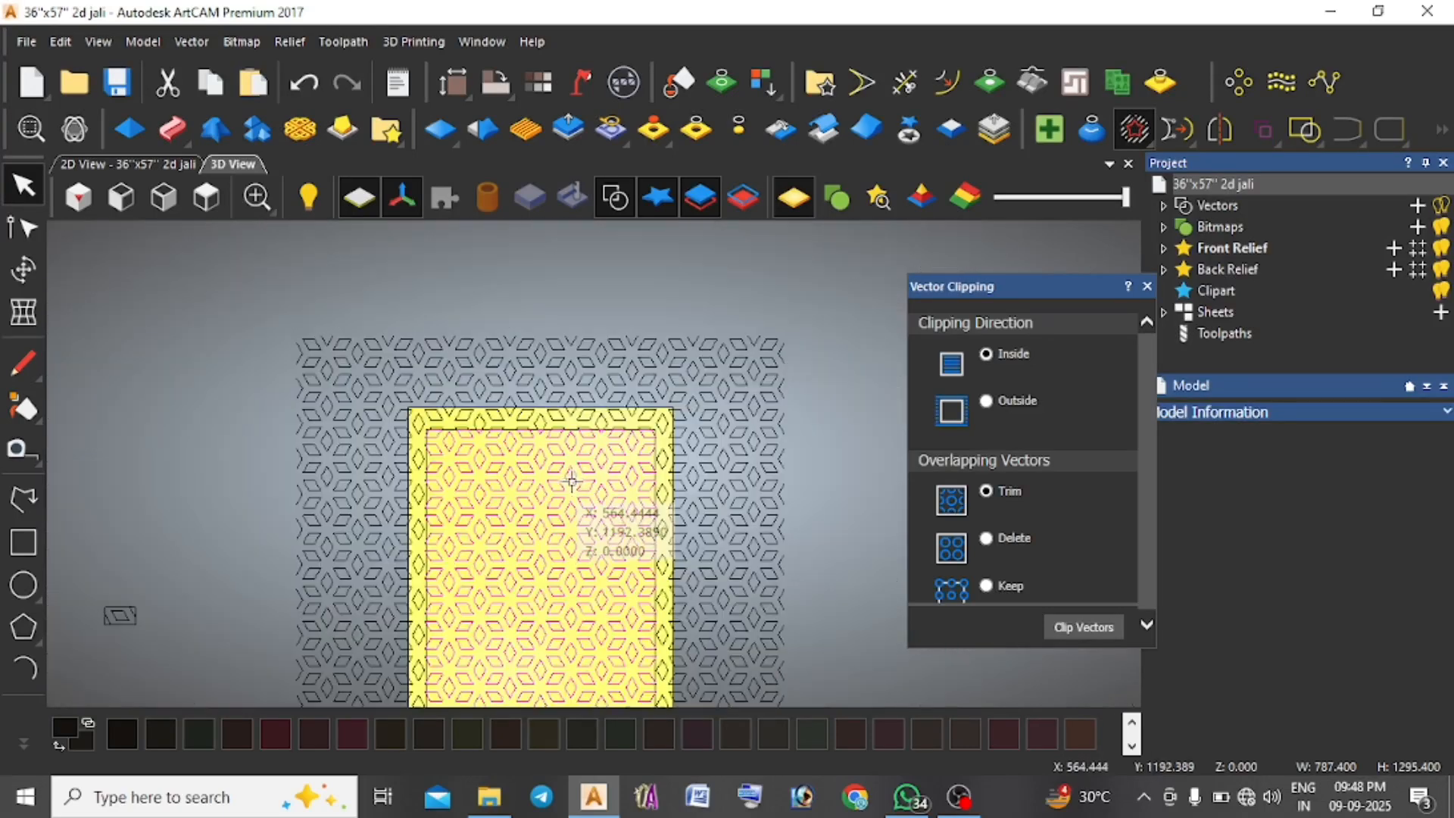
pyautogui.click(644, 440)
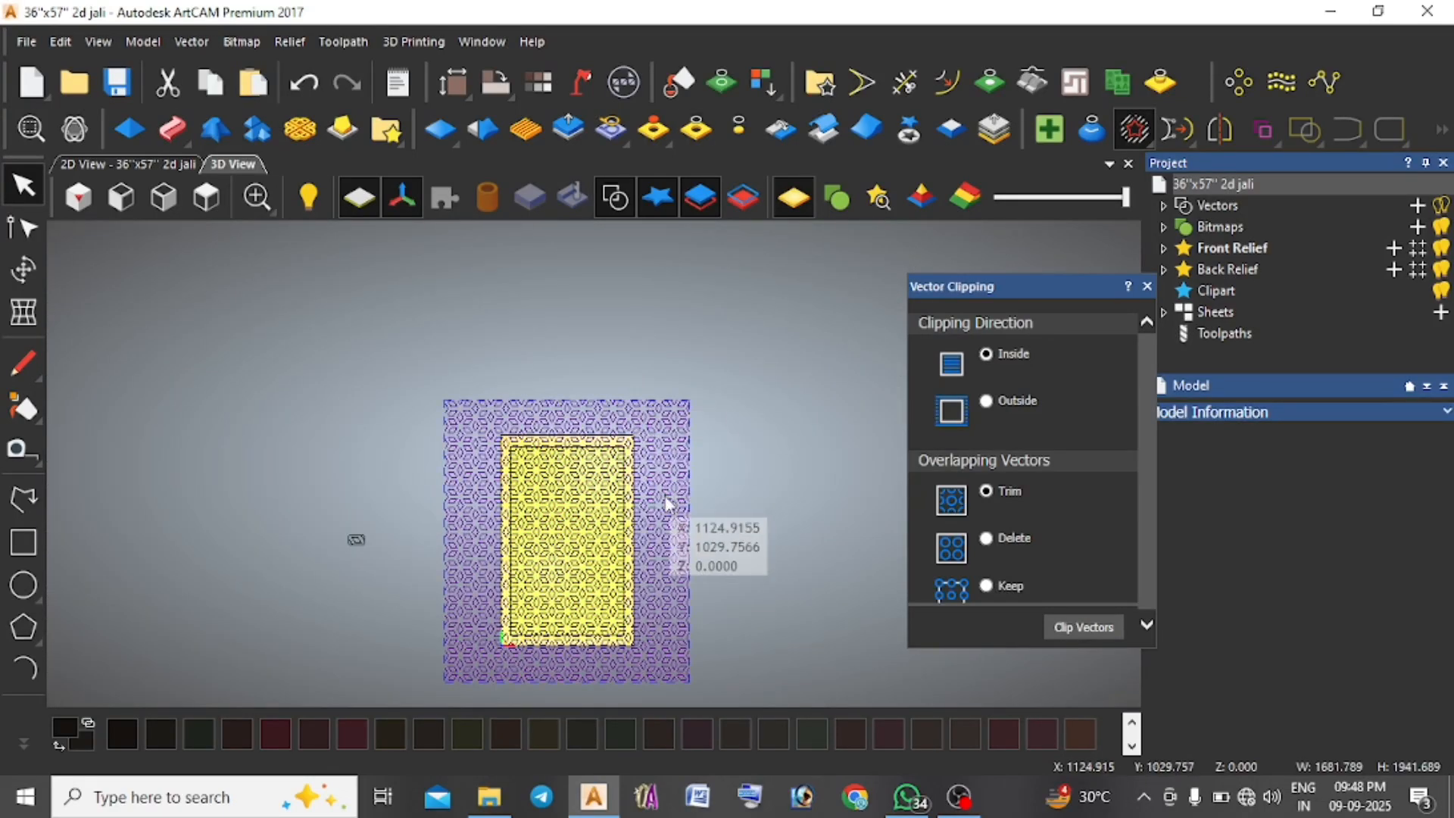
pyautogui.moveTo(664, 500); pyautogui.dragTo(314, 476)
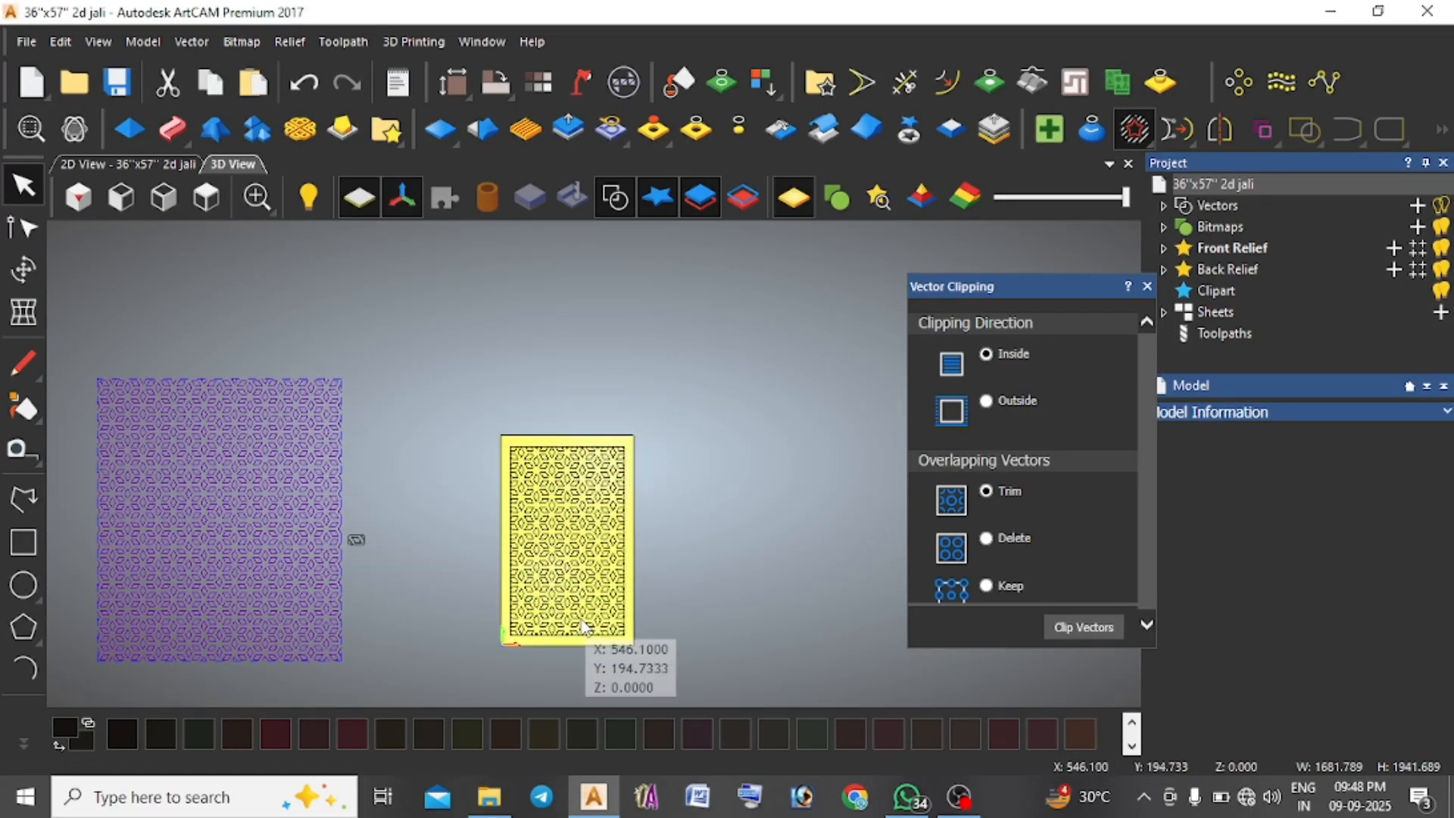
# Compare the clipped pattern with the reference photo in the 2D view, examining which rhombi are dark, and return to the 3D view.
pyautogui.scroll(2, 591, 629)
pyautogui.press('e')
pyautogui.click(164, 167)
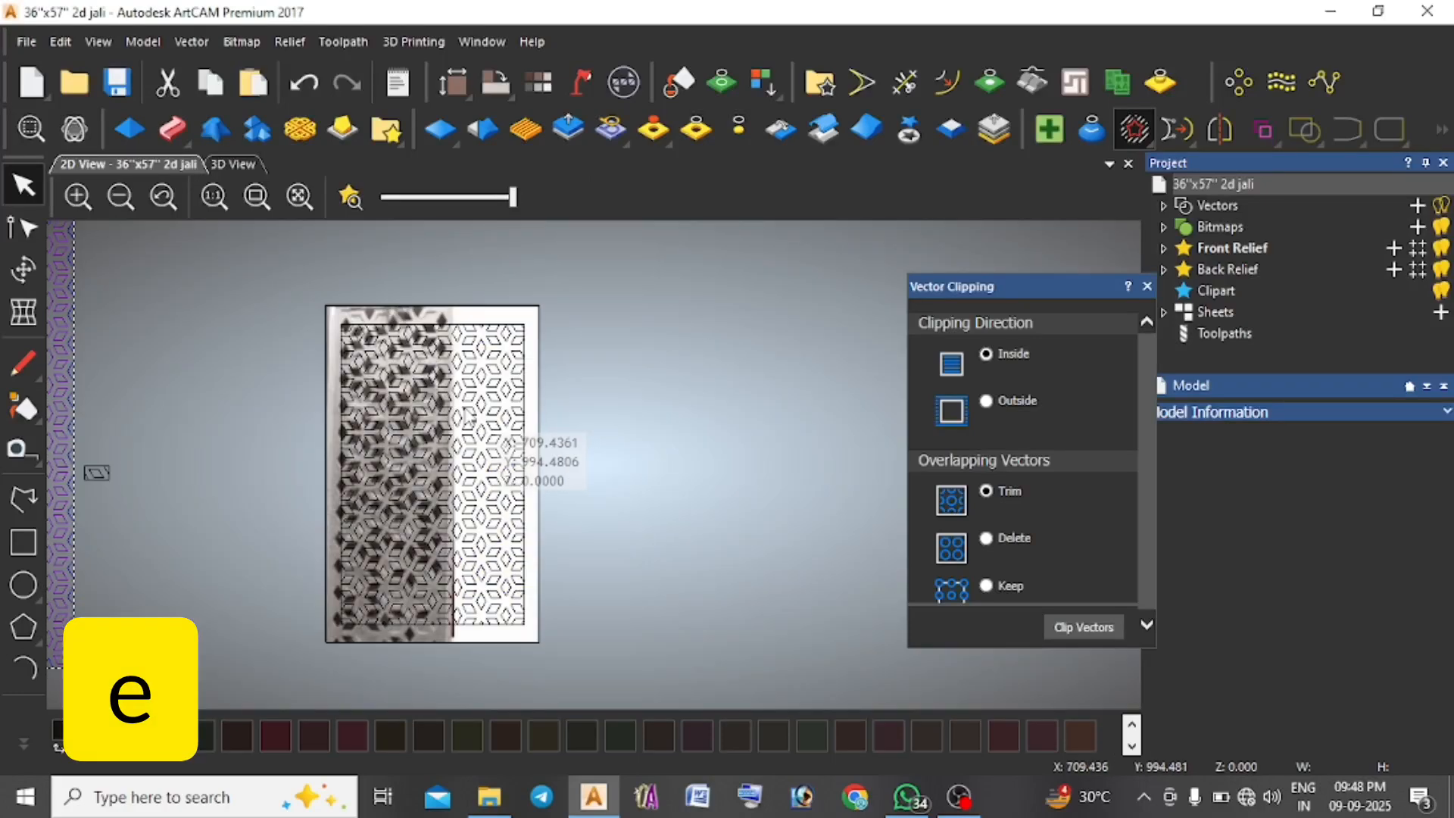
pyautogui.scroll(4, 402, 382)
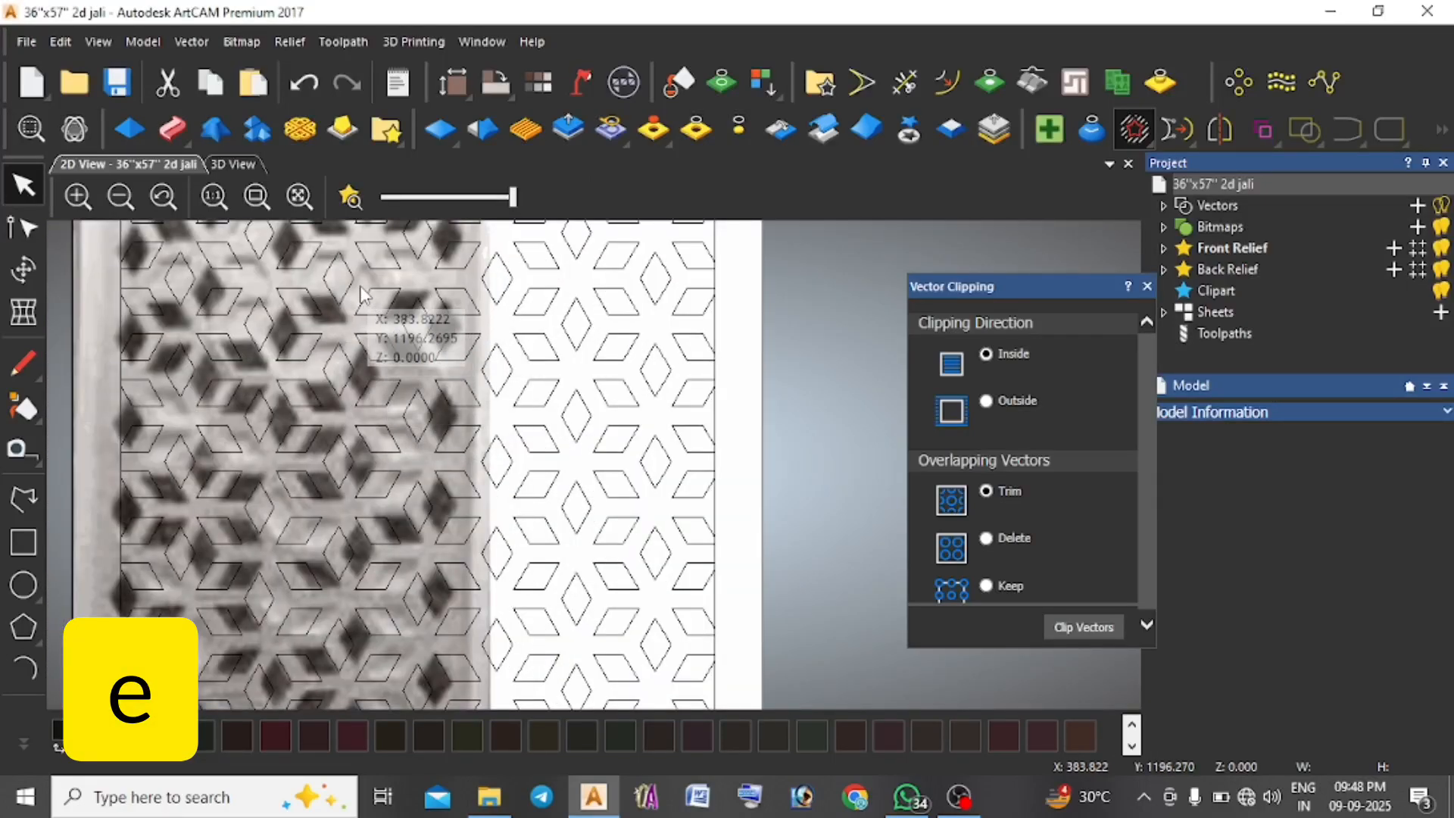
pyautogui.scroll(-4, 319, 409)
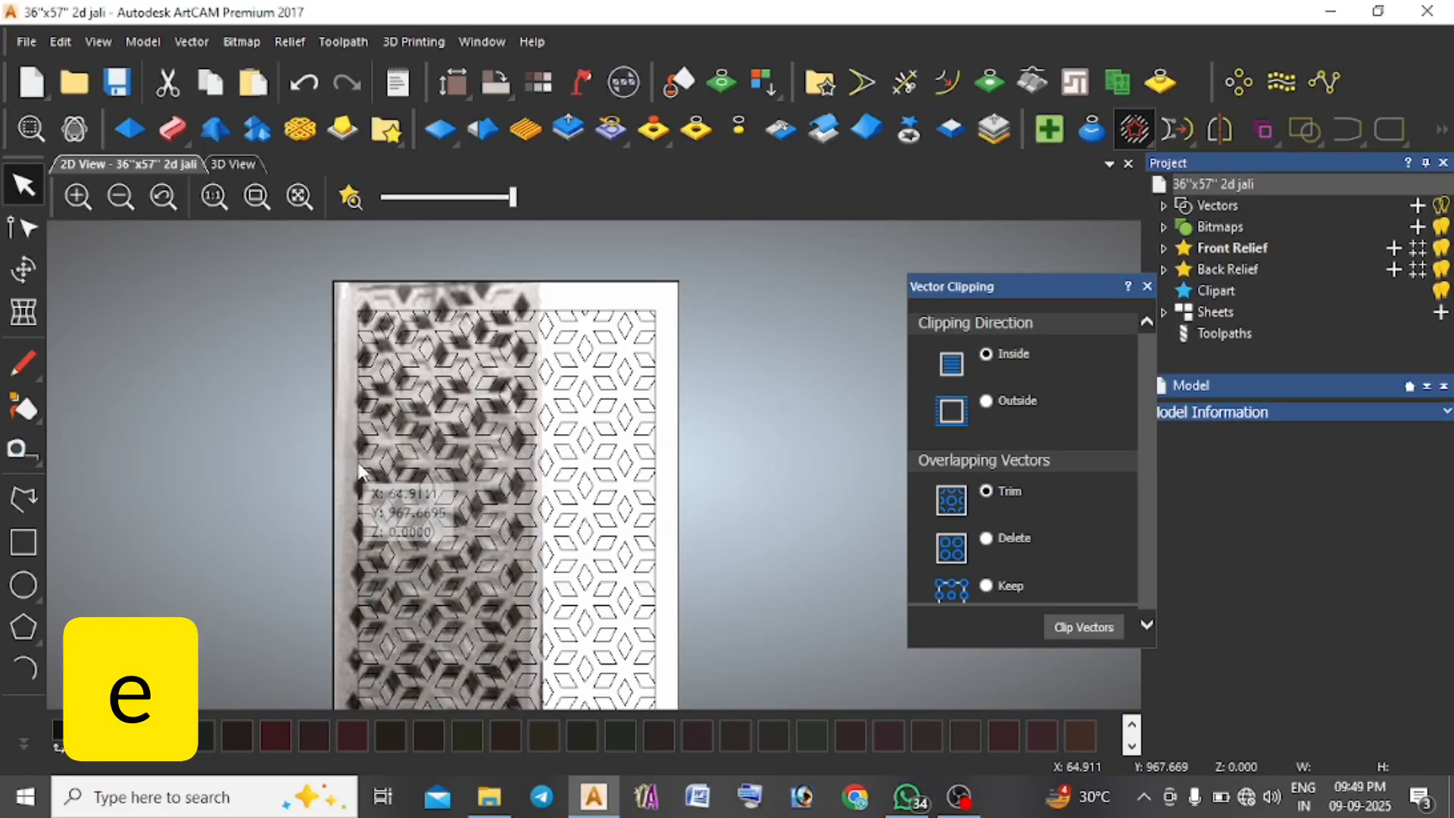
pyautogui.scroll(4, 507, 557)
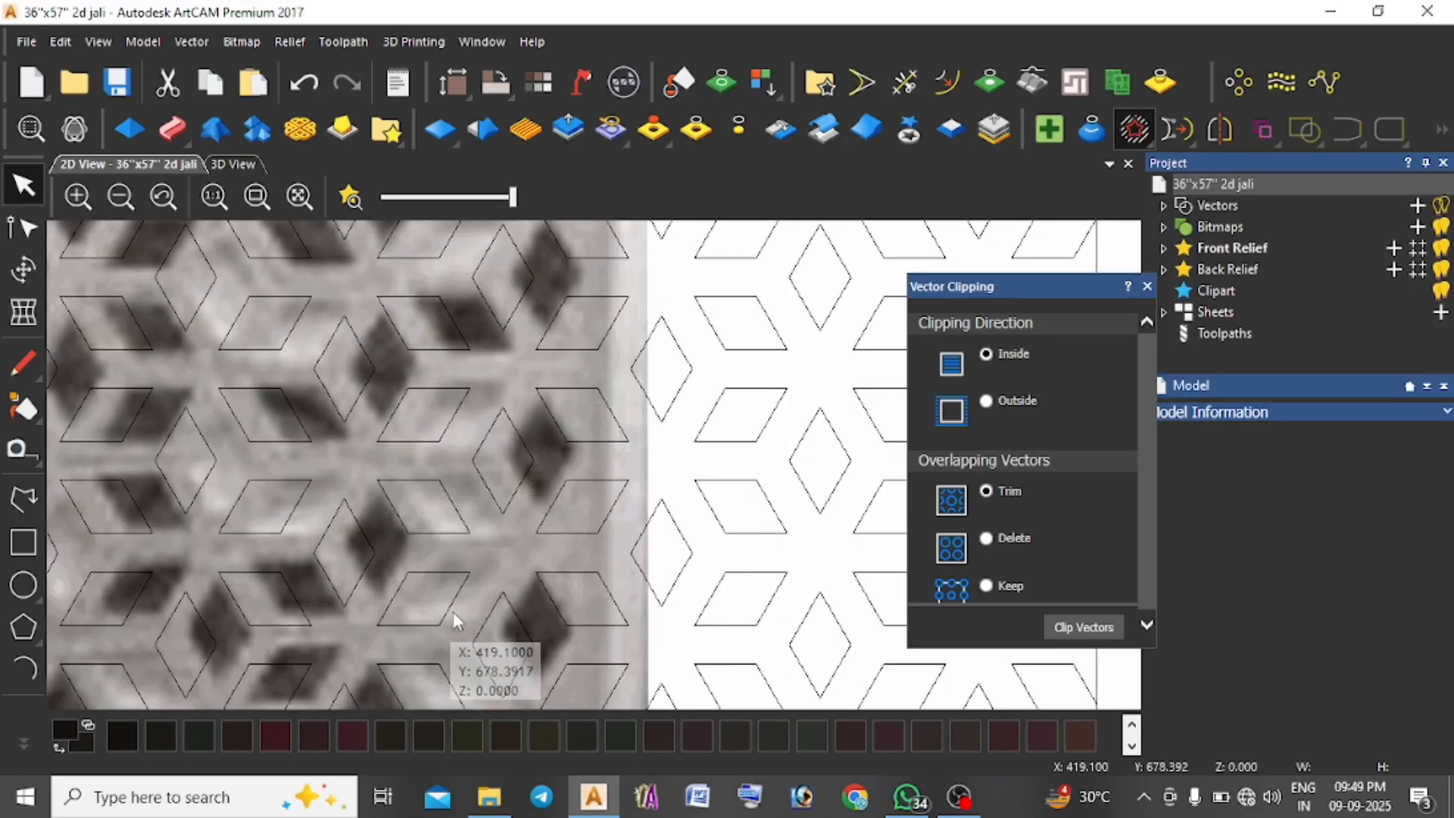
pyautogui.scroll(-2, 457, 566)
pyautogui.click(299, 198)
pyautogui.click(233, 163)
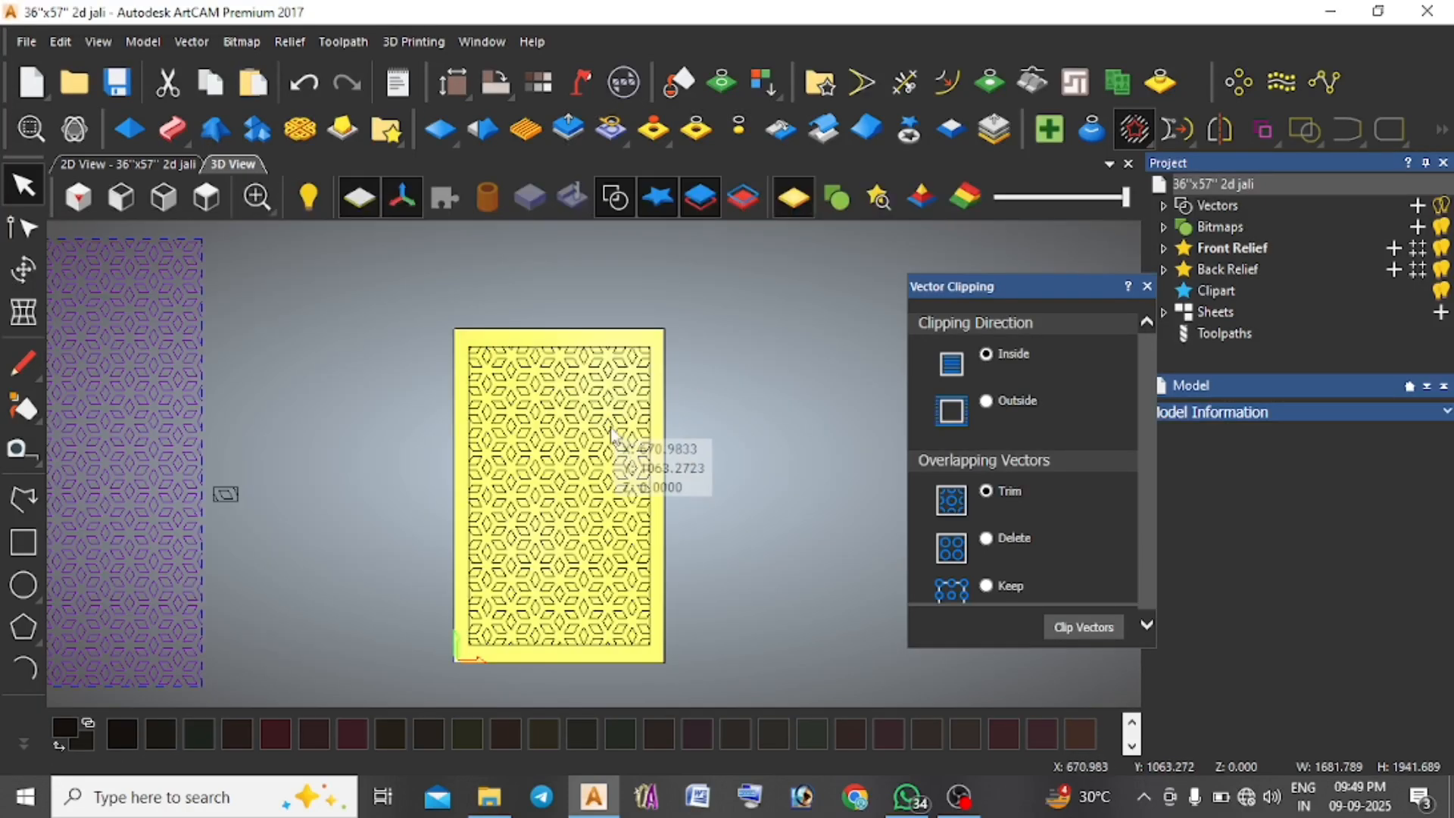
# Select two small clusters of rhombi near the middle of the pattern, matching the scattered openings in the reference photo.
pyautogui.scroll(4, 591, 493)
pyautogui.scroll(3, 573, 491)
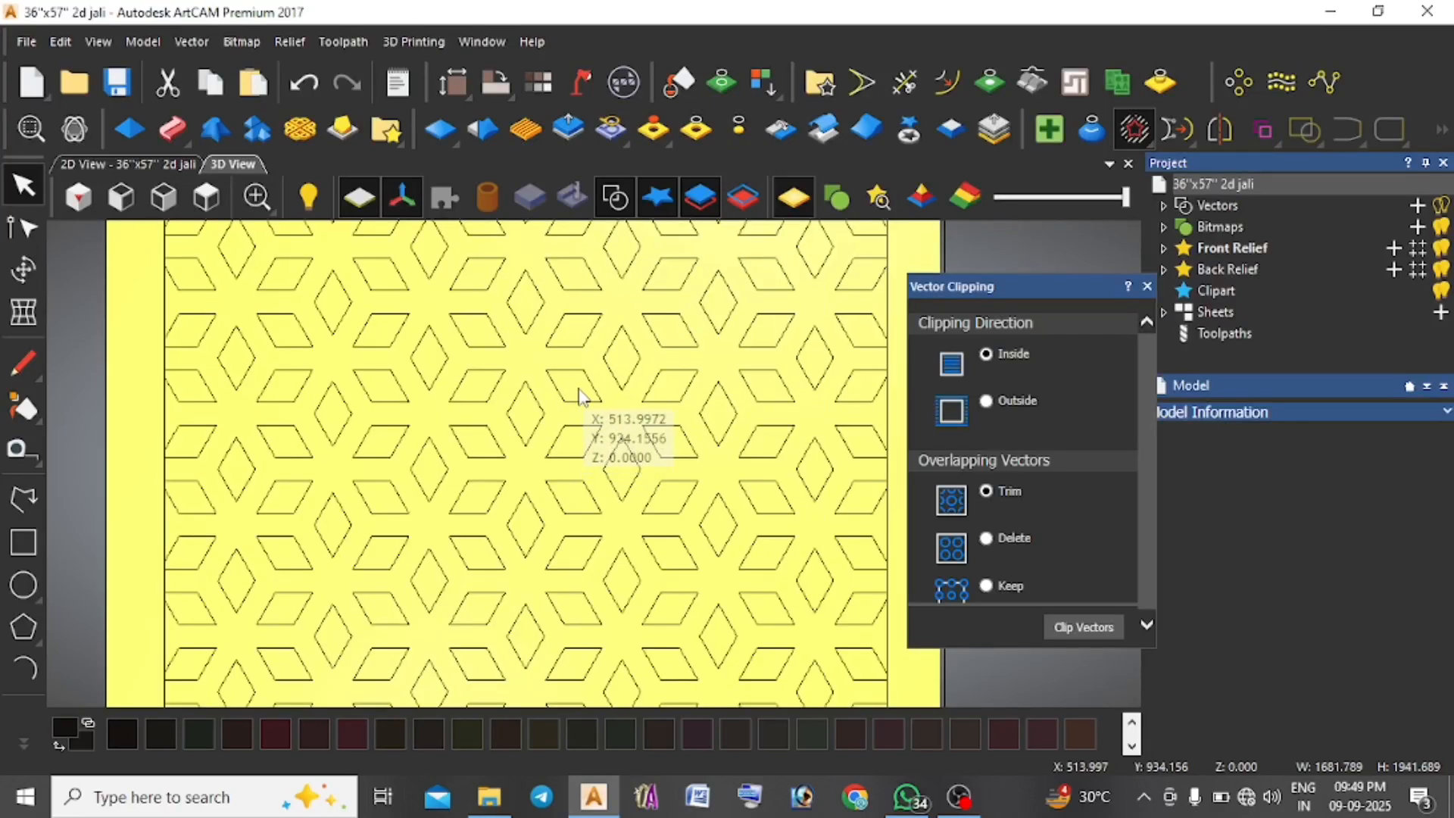
pyautogui.moveTo(577, 388); pyautogui.dragTo(563, 497)
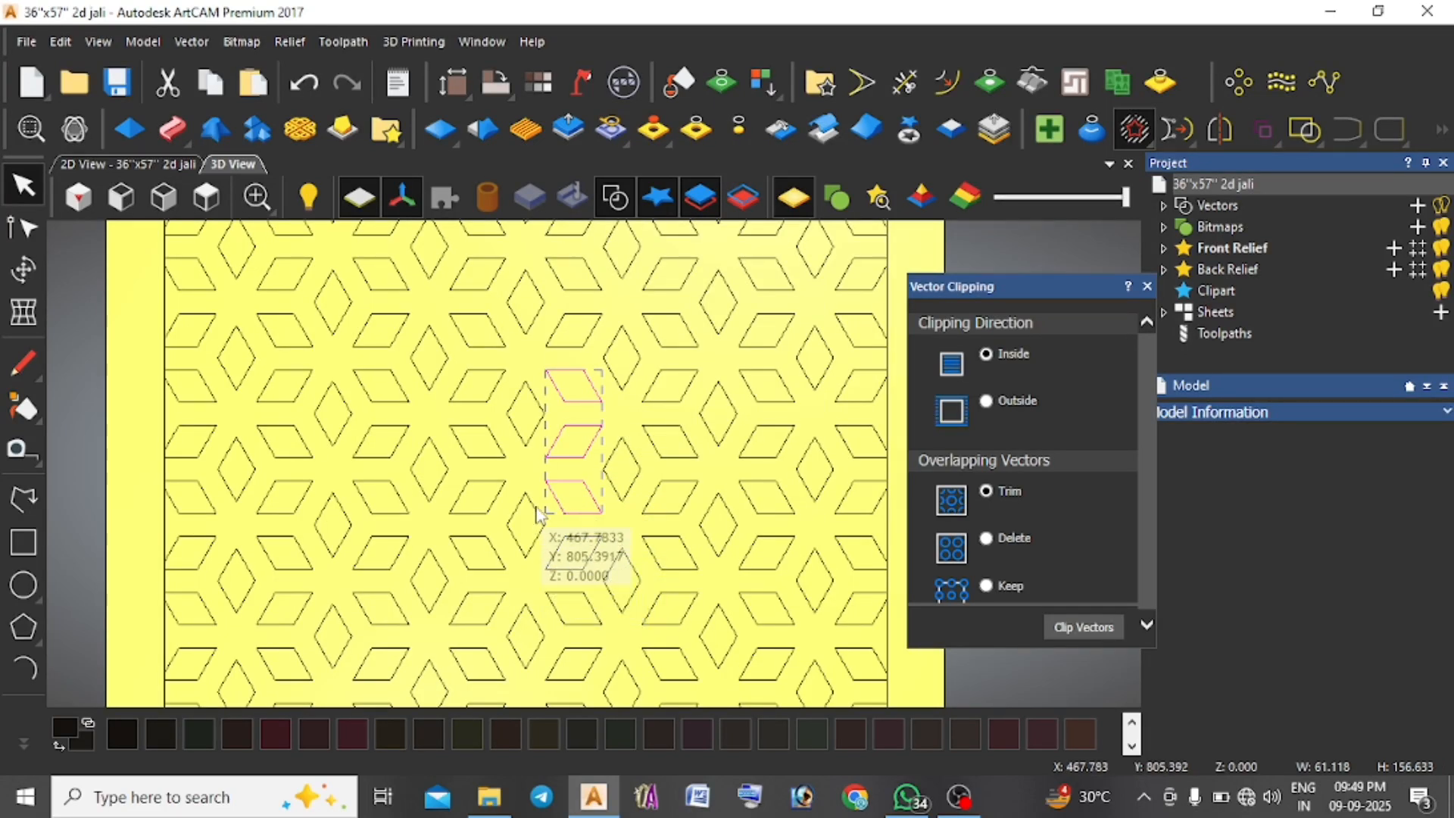
pyautogui.keyDown('shift'); pyautogui.click(541, 539); pyautogui.keyUp('shift')
pyautogui.scroll(-3, 643, 579)
pyautogui.scroll(2, 645, 580)
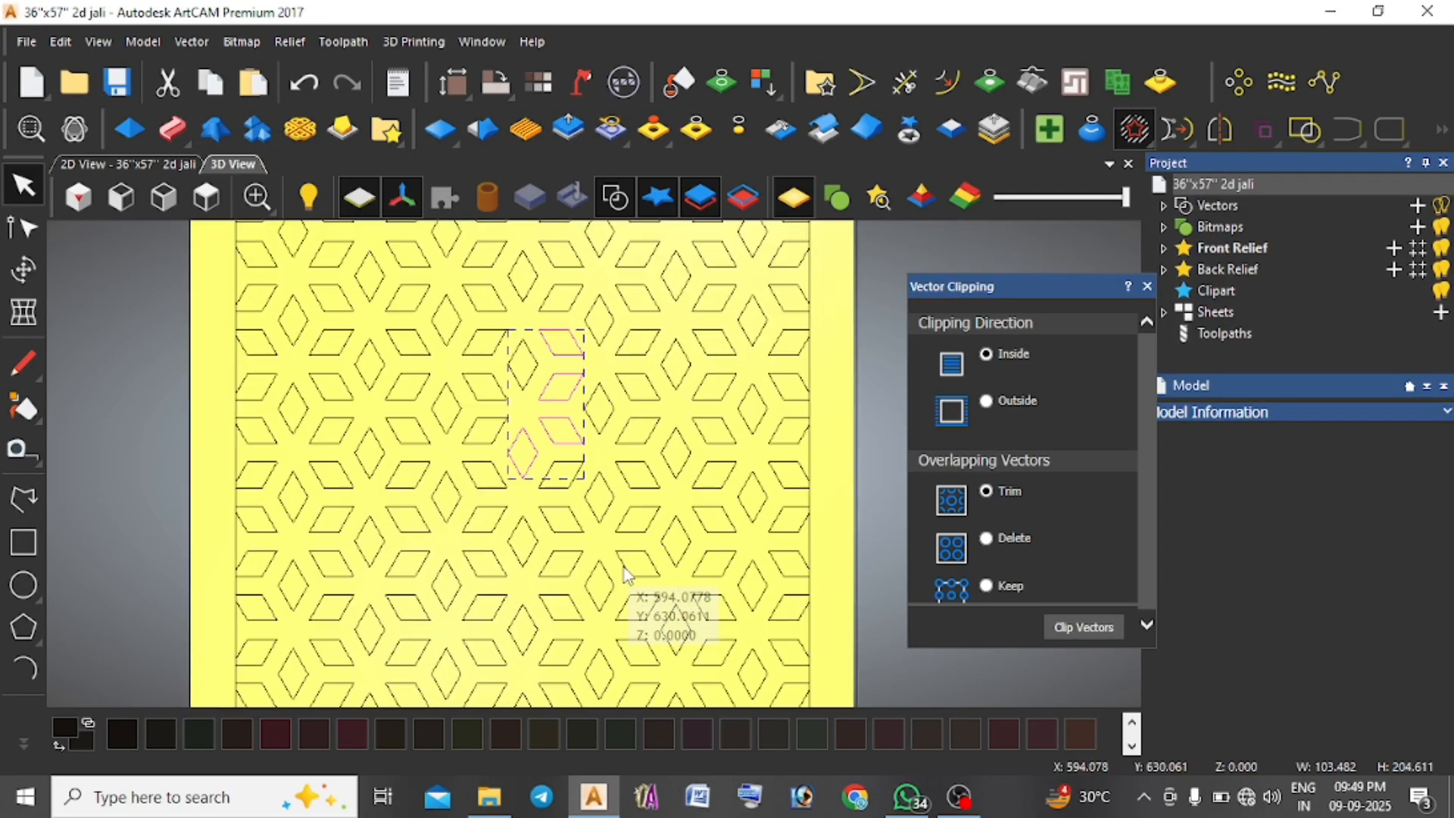
pyautogui.keyDown('shift'); pyautogui.click(649, 525); pyautogui.keyUp('shift')
pyautogui.keyDown('shift'); pyautogui.click(655, 573); pyautogui.keyUp('shift')
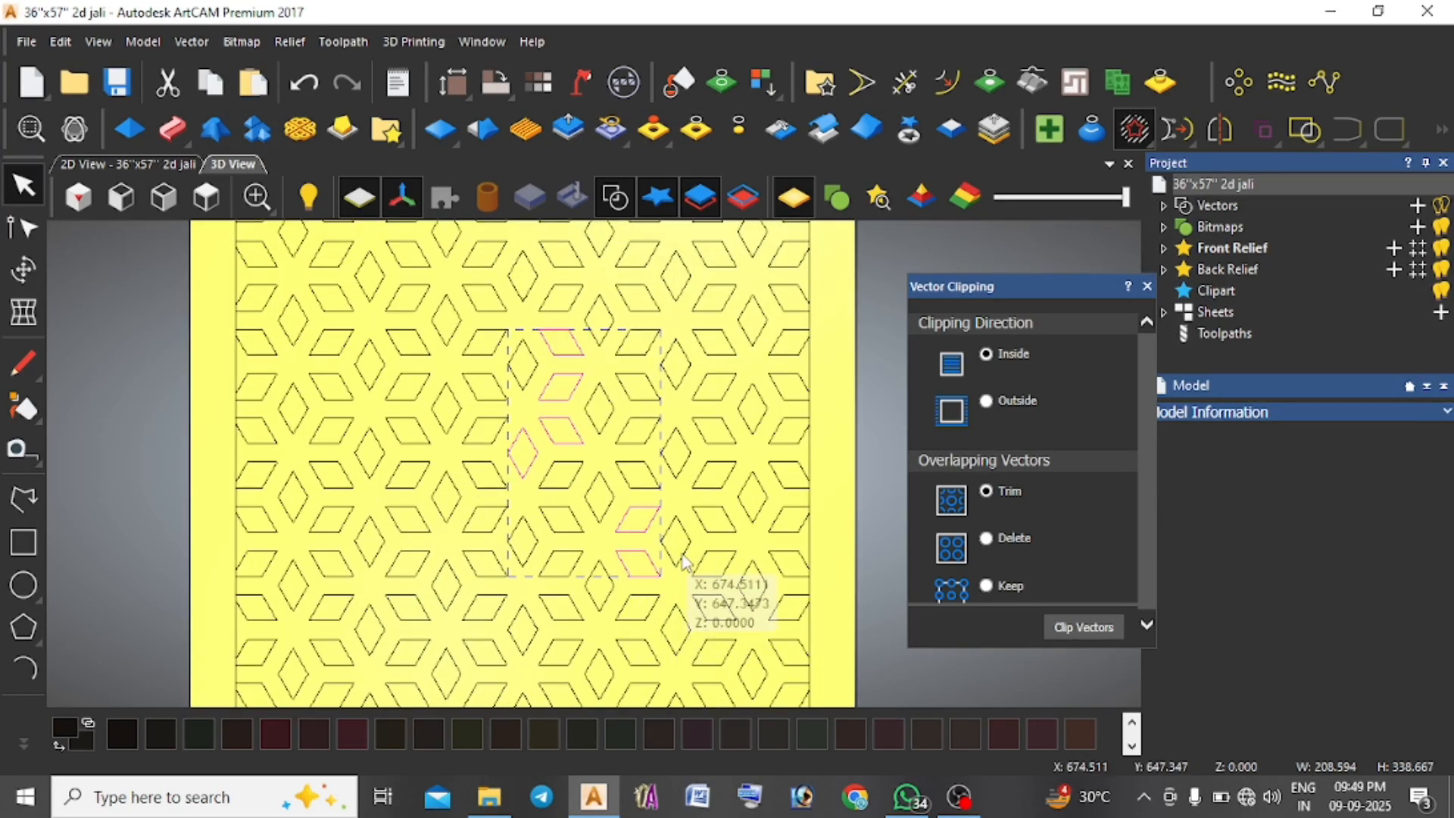
pyautogui.scroll(-2, 553, 600)
# Add two more rhombus clusters to the selection, one in the pattern's upper middle and one near its upper-left corner.
pyautogui.scroll(-2, 578, 363)
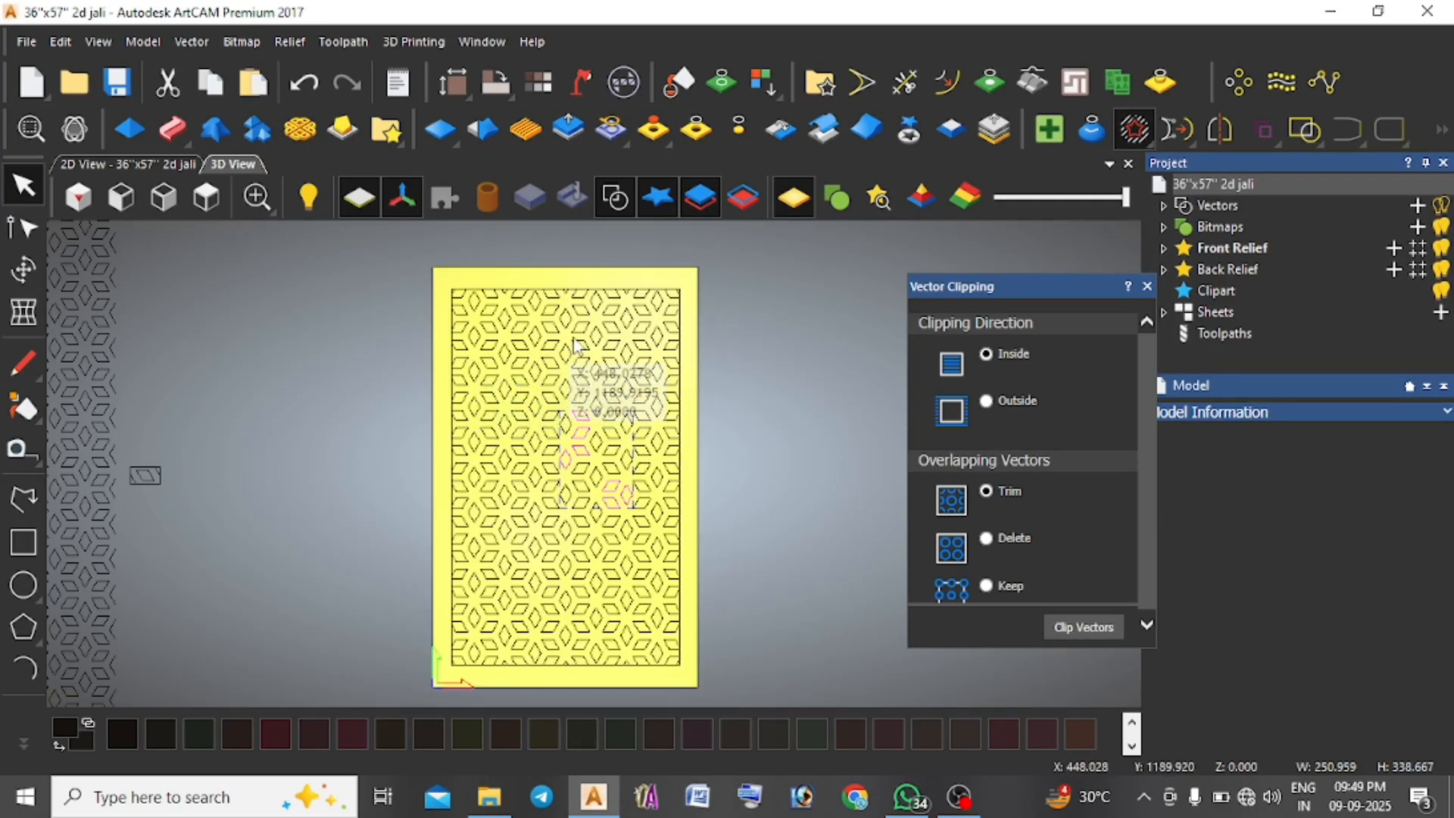
pyautogui.scroll(3, 556, 353)
pyautogui.keyDown('shift'); pyautogui.click(515, 318); pyautogui.keyUp('shift')
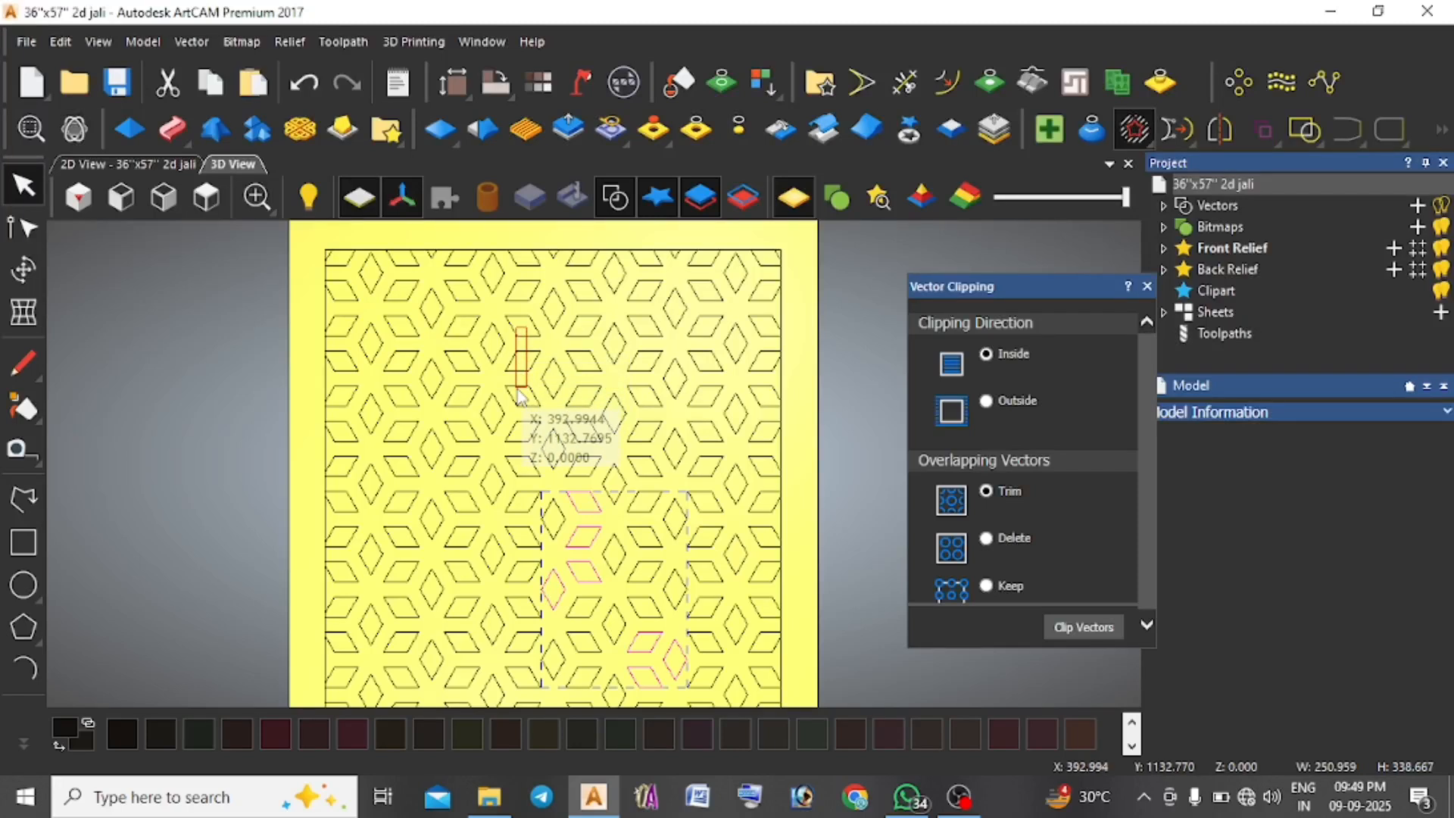
pyautogui.keyDown('shift'); pyautogui.click(502, 358); pyautogui.keyUp('shift')
pyautogui.scroll(-1, 485, 424)
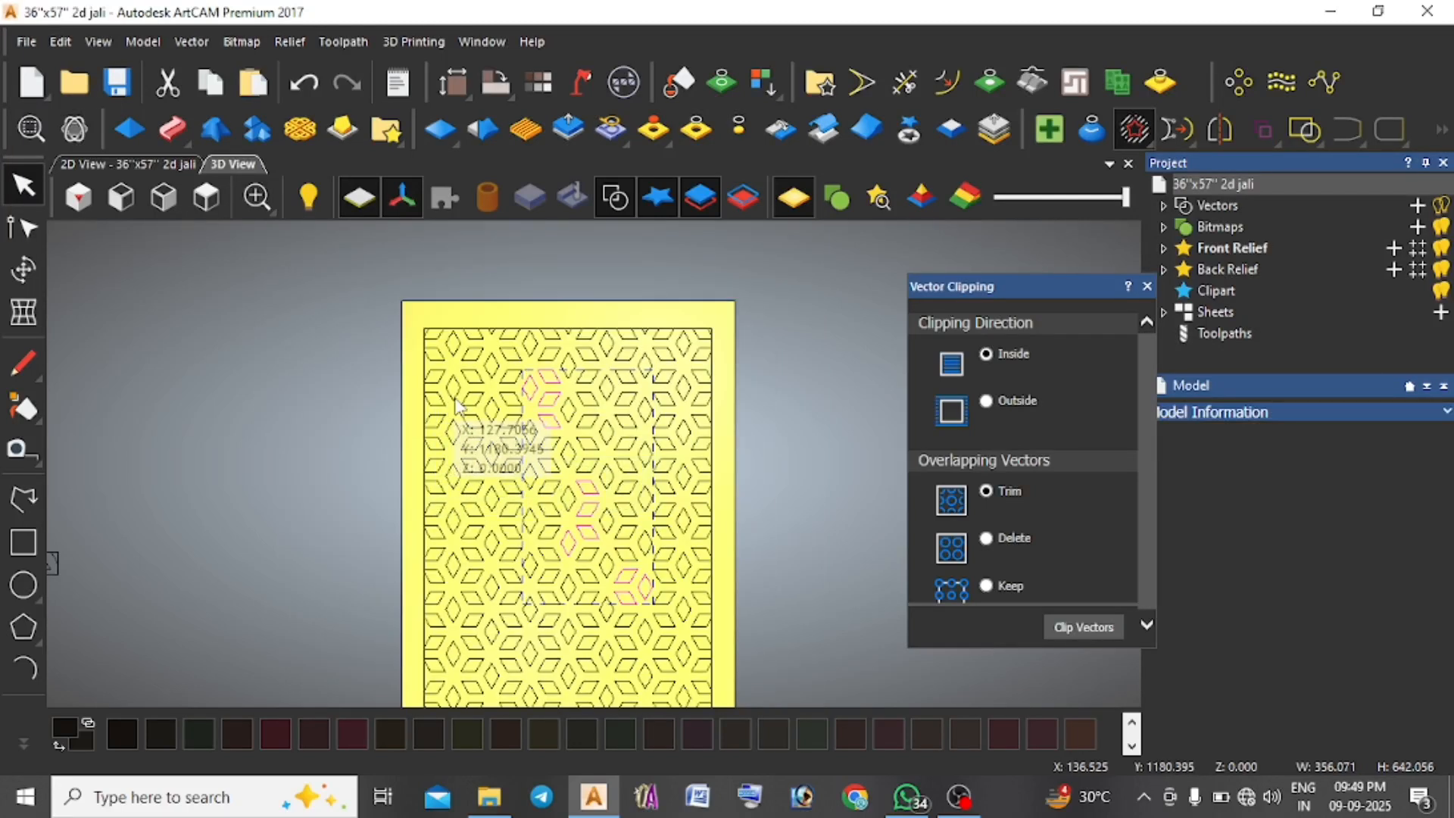
pyautogui.scroll(1, 470, 394)
pyautogui.keyDown('shift'); pyautogui.click(481, 338); pyautogui.keyUp('shift')
pyautogui.keyDown('shift'); pyautogui.click(490, 371); pyautogui.keyUp('shift')
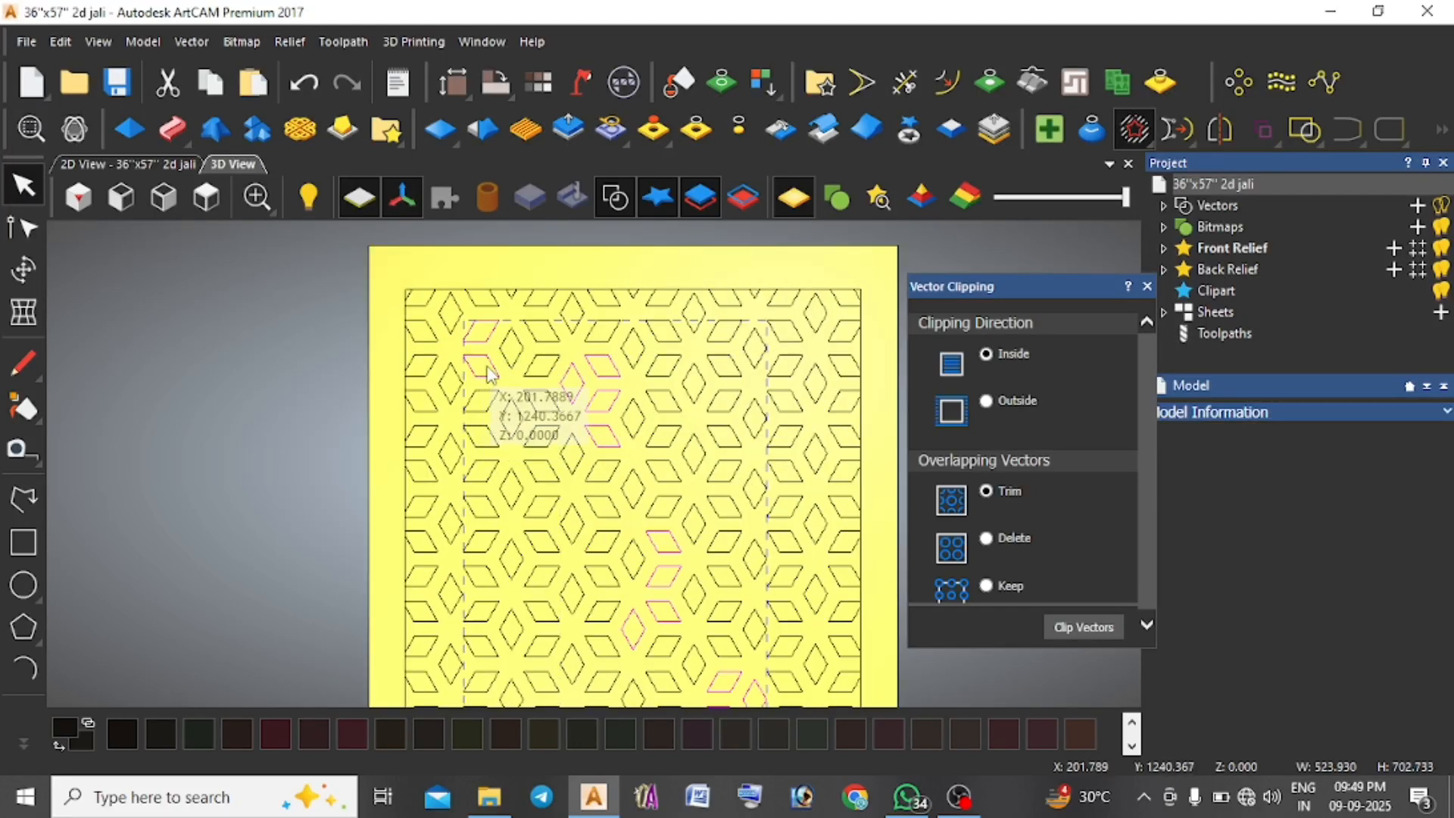
pyautogui.scroll(-1, 515, 466)
pyautogui.scroll(2, 545, 493)
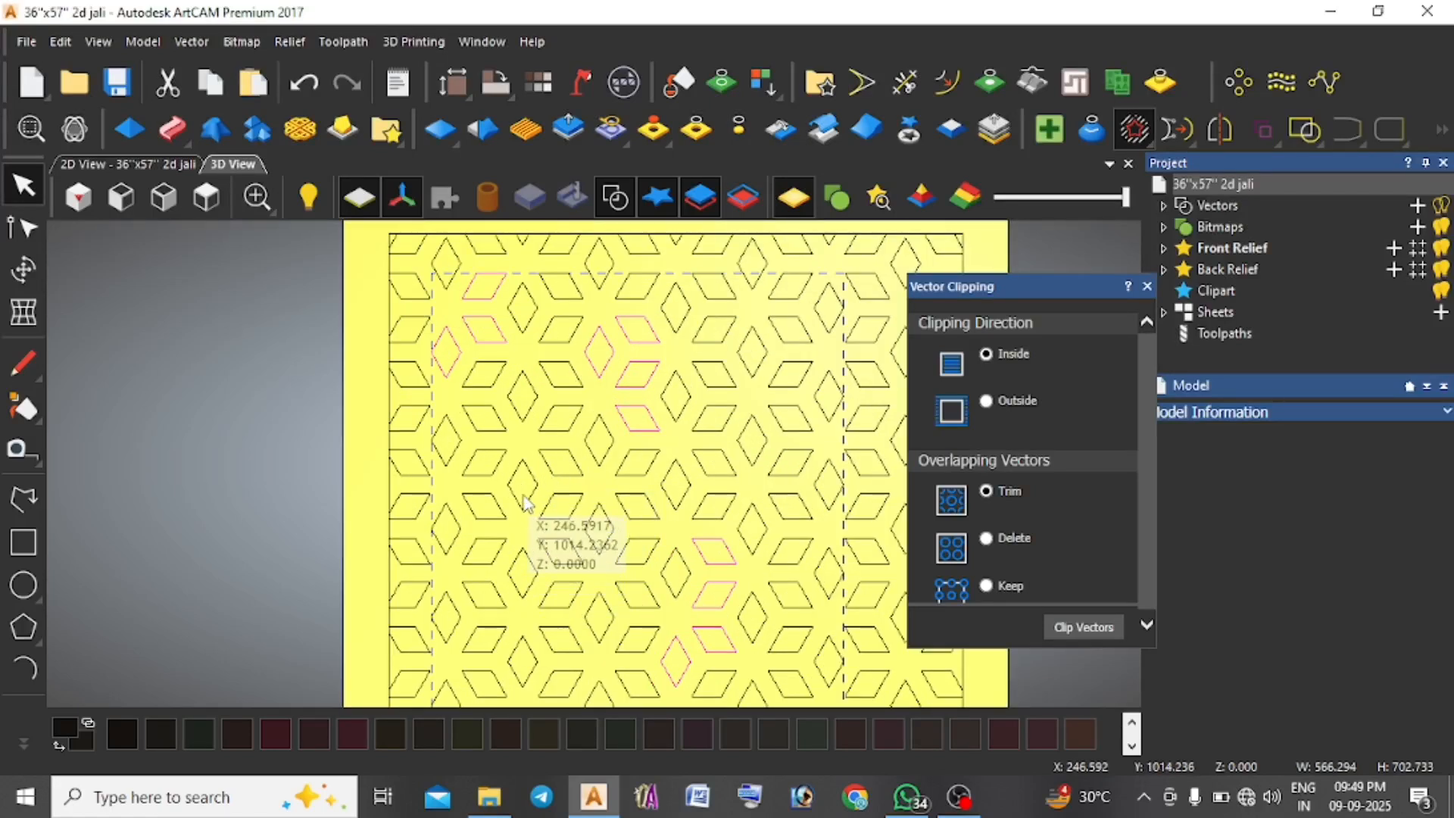
# Add a rhombus pair in the pattern's upper left and the four-rhombus cluster below it to the selection.
pyautogui.keyDown('shift'); pyautogui.click(496, 522); pyautogui.keyUp('shift')
pyautogui.keyDown('shift'); pyautogui.click(522, 489); pyautogui.keyUp('shift')
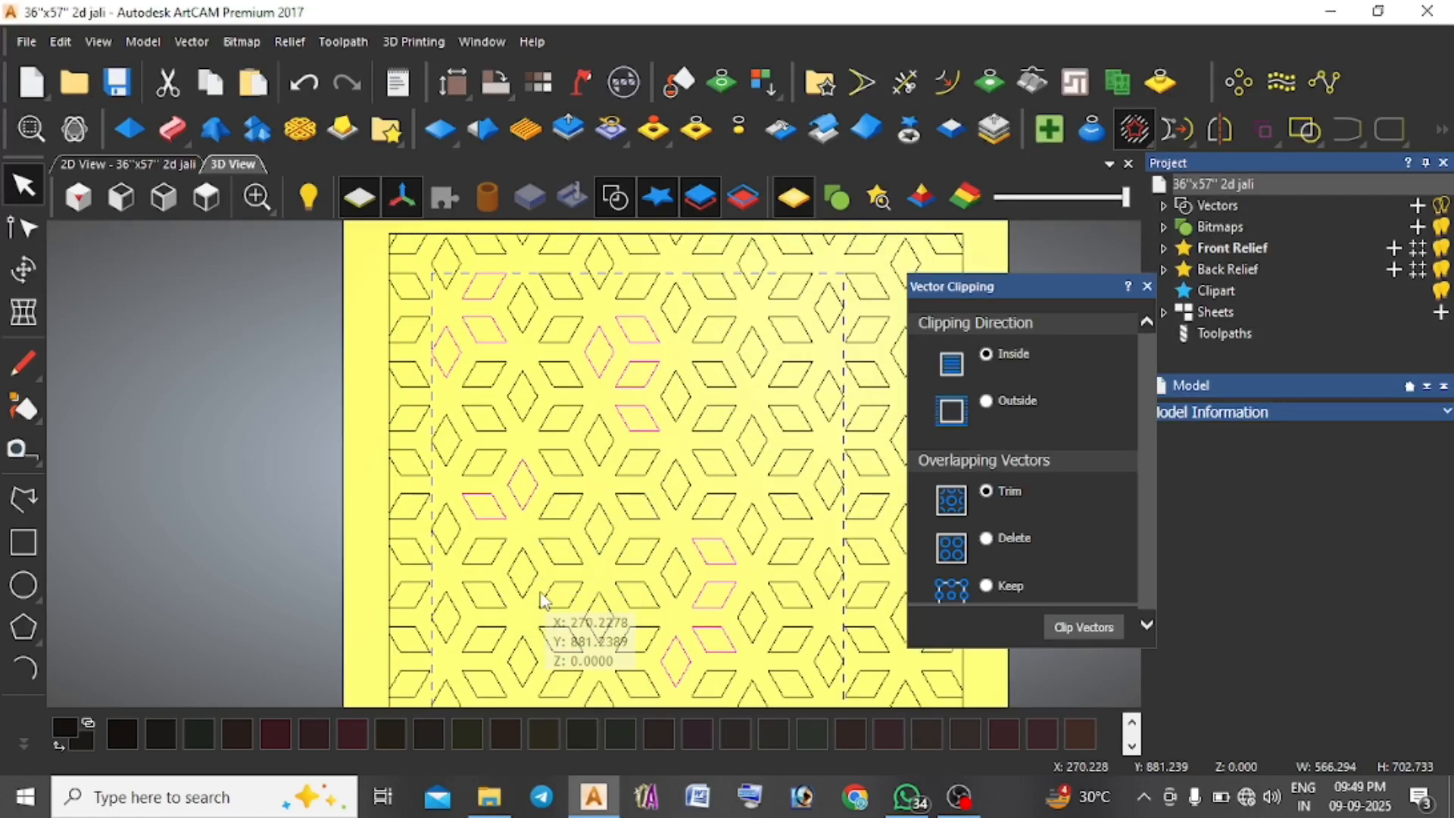
pyautogui.scroll(-1, 576, 606)
pyautogui.scroll(1, 580, 613)
pyautogui.moveTo(544, 626); pyautogui.dragTo(562, 665)
# Extend the selection with three stacked rhombi at the lower left, the pair below them and a cluster in the lower middle.
pyautogui.scroll(-3, 567, 652)
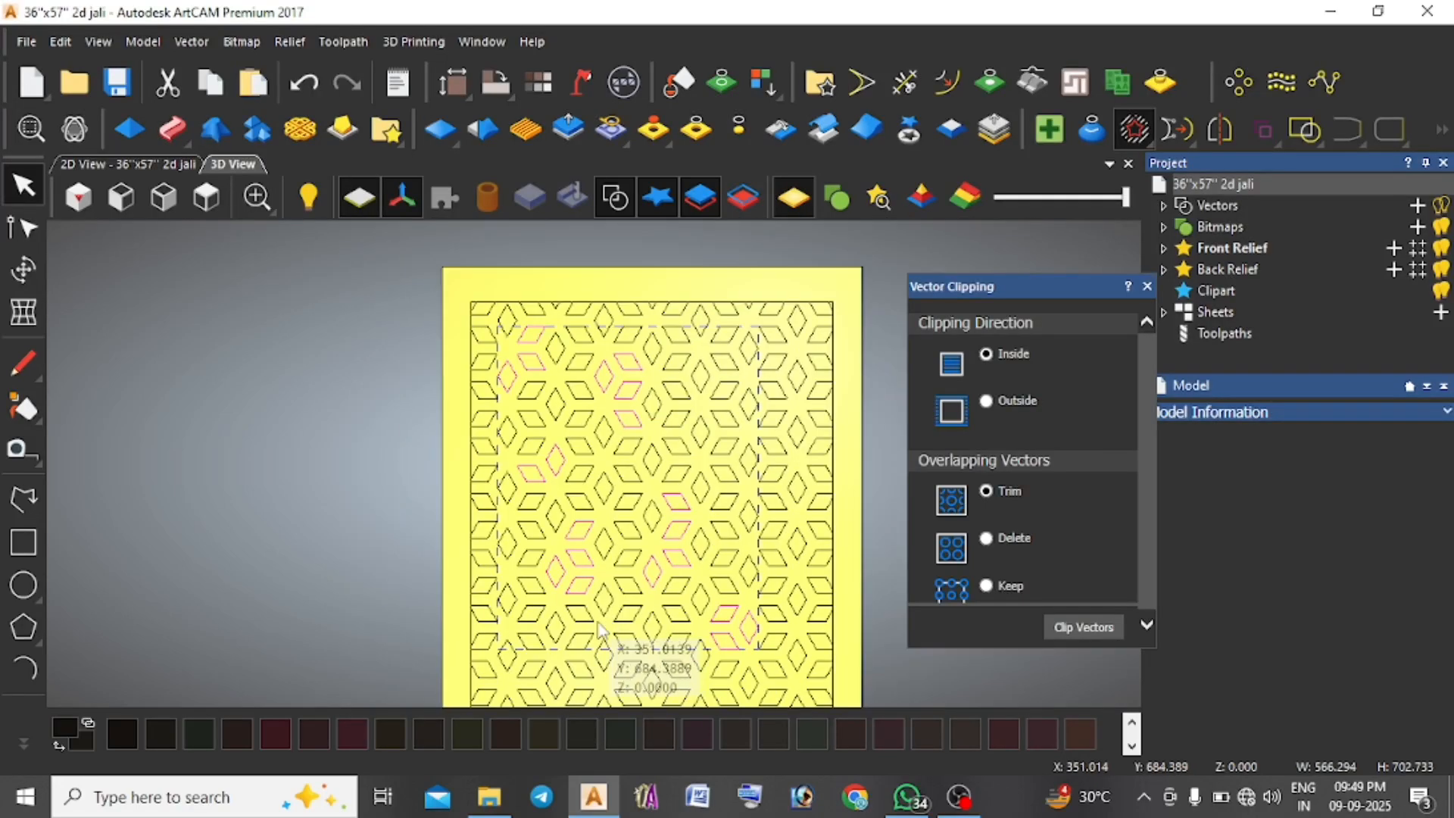
pyautogui.scroll(3, 567, 635)
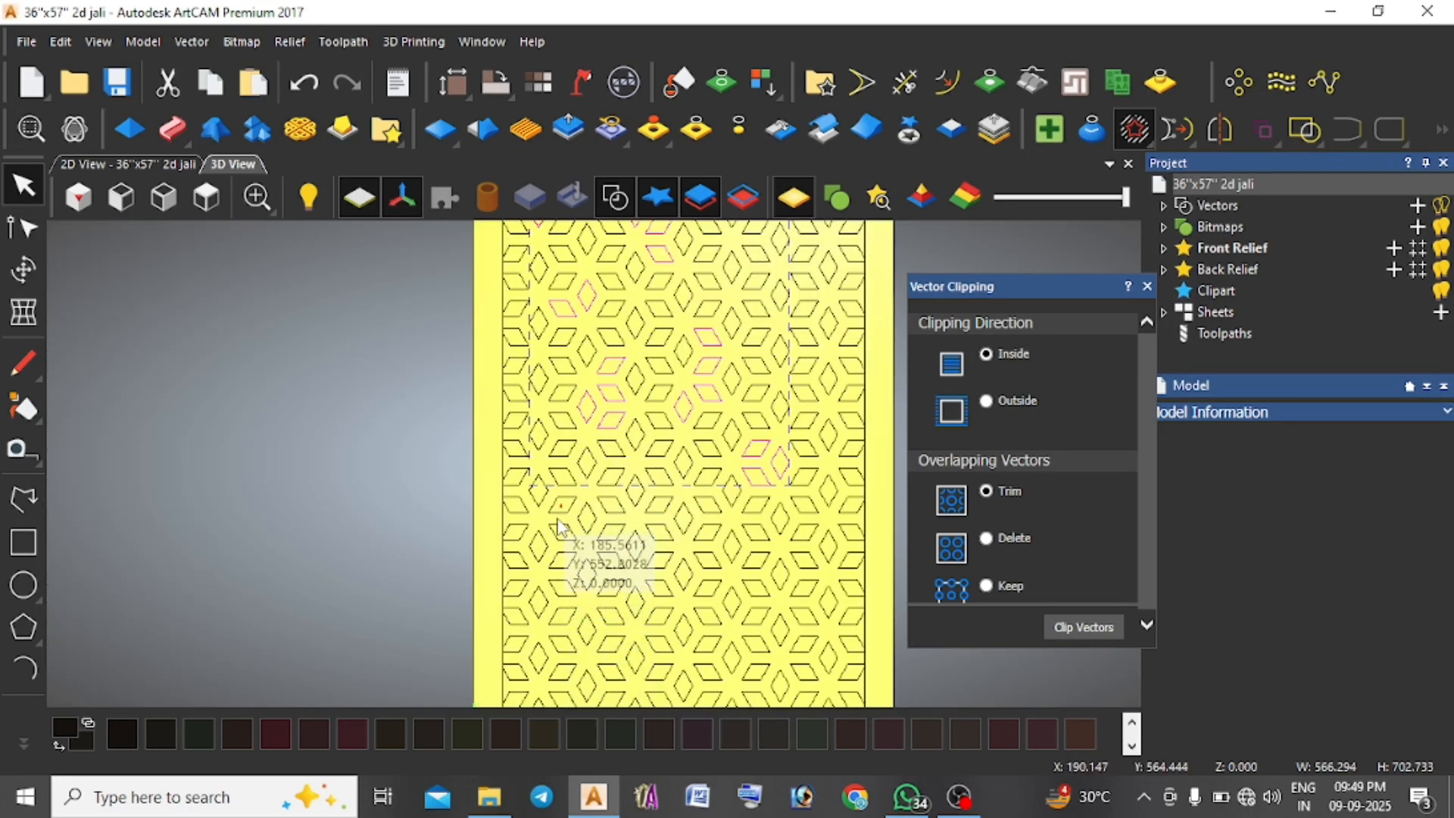
pyautogui.moveTo(561, 526); pyautogui.dragTo(553, 573)
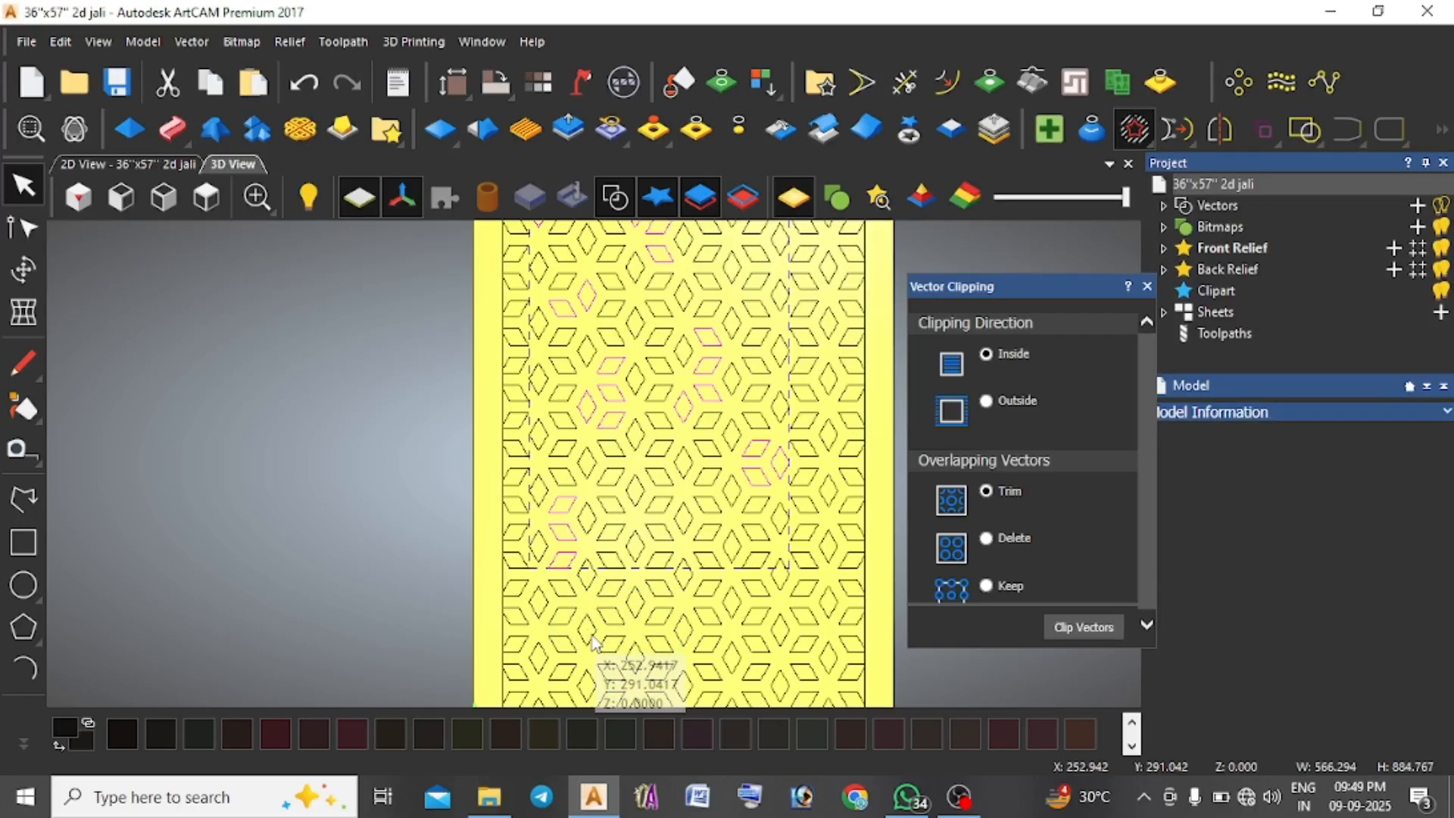
pyautogui.moveTo(593, 642); pyautogui.dragTo(602, 648)
pyautogui.scroll(-2, 608, 642)
pyautogui.scroll(3, 643, 535)
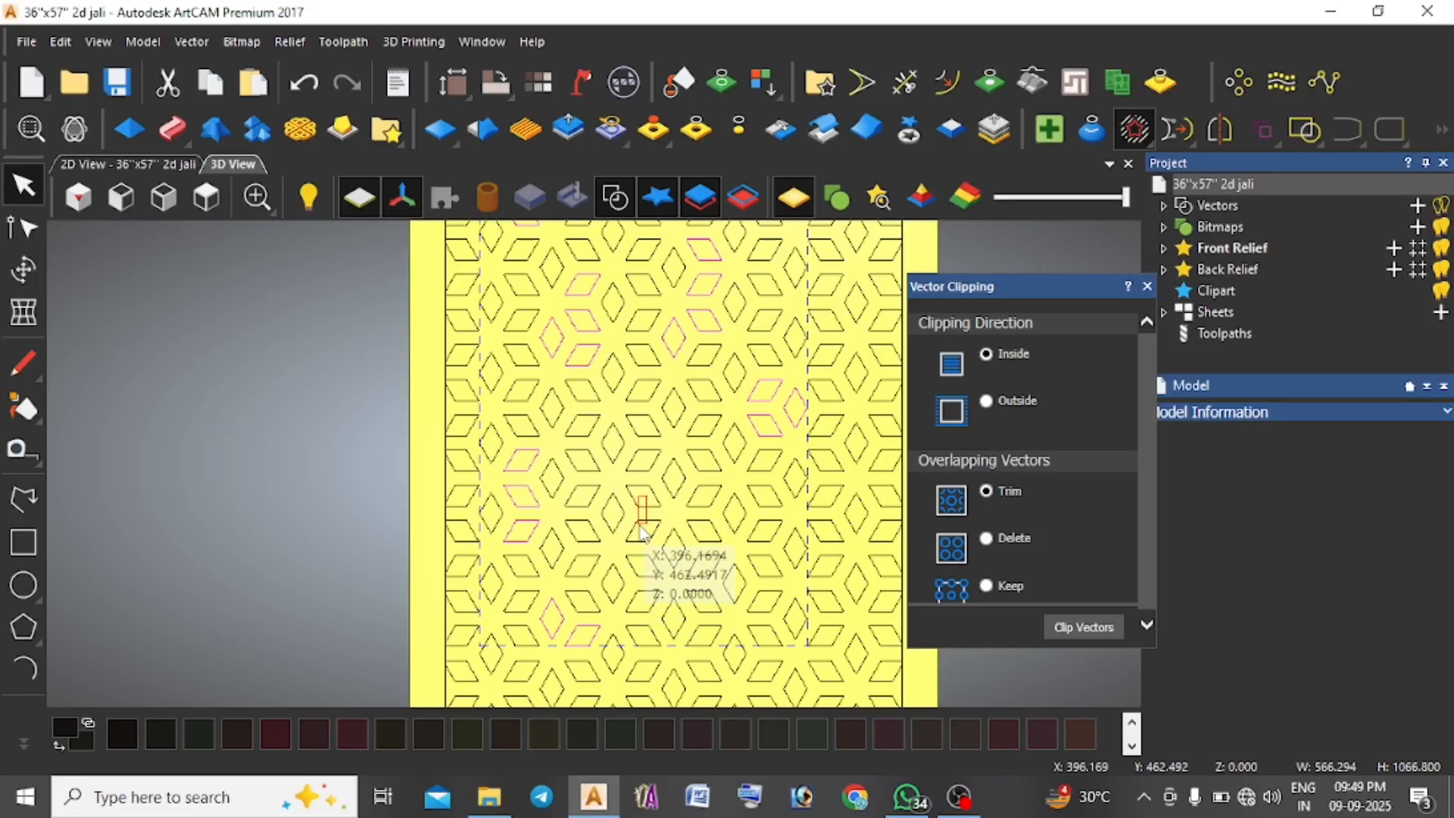
pyautogui.scroll(-2, 606, 583)
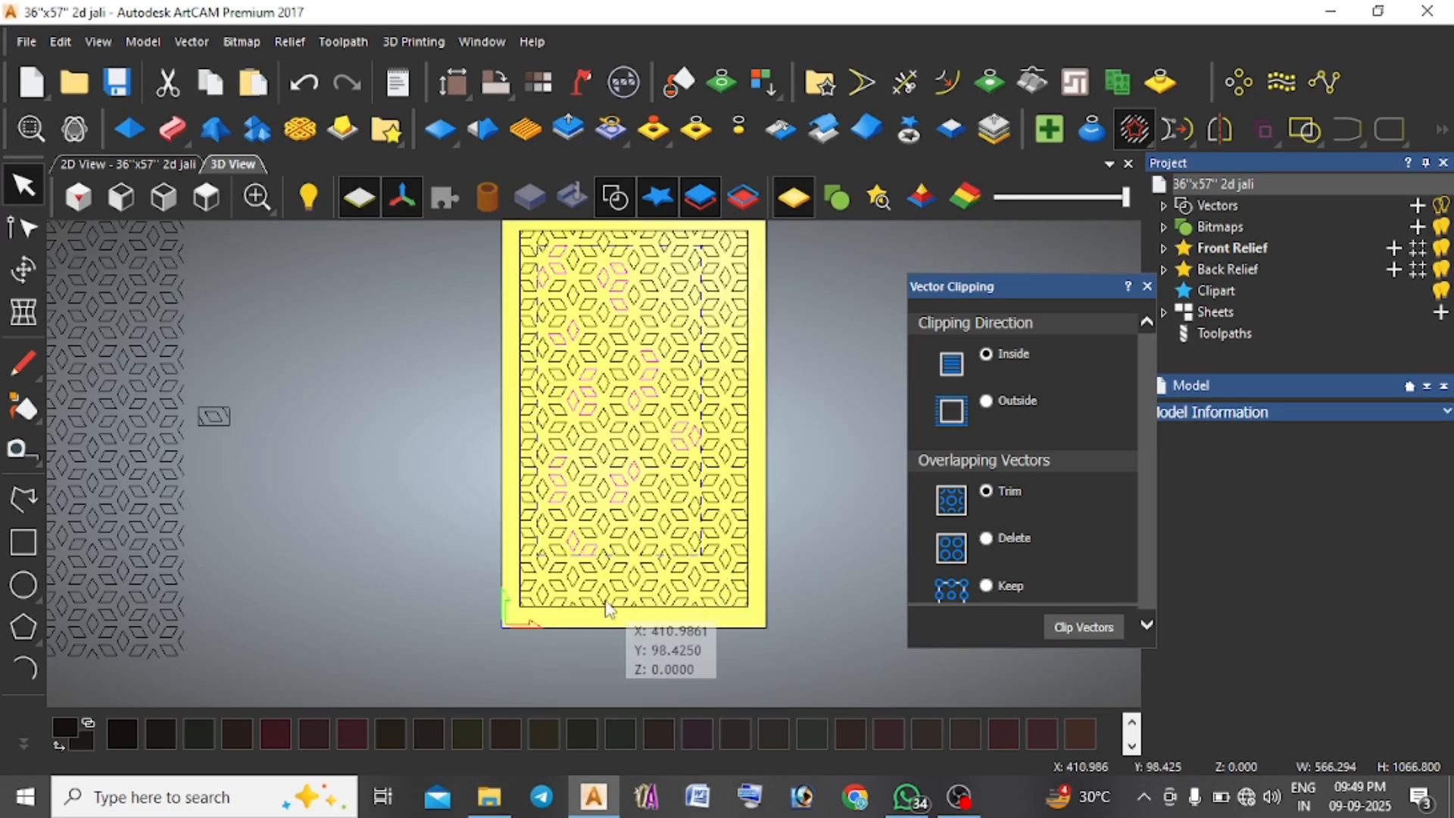
# Add the rhombus pair in the lower-left corner of the pattern and the rhombi higher up along its left edge to the selection.
pyautogui.scroll(2, 551, 603)
pyautogui.scroll(1, 551, 604)
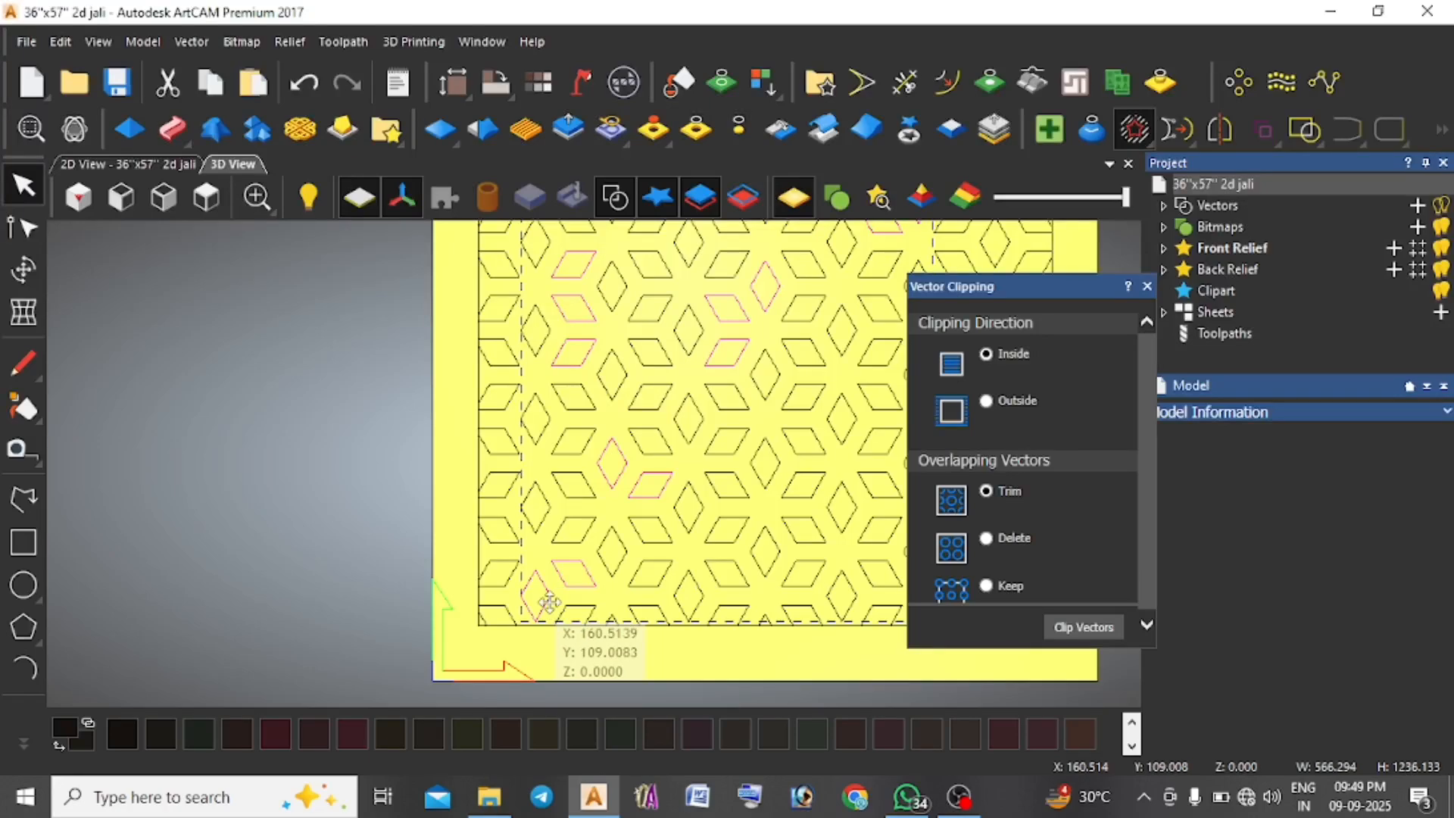
pyautogui.scroll(-2, 549, 604)
pyautogui.scroll(1, 557, 365)
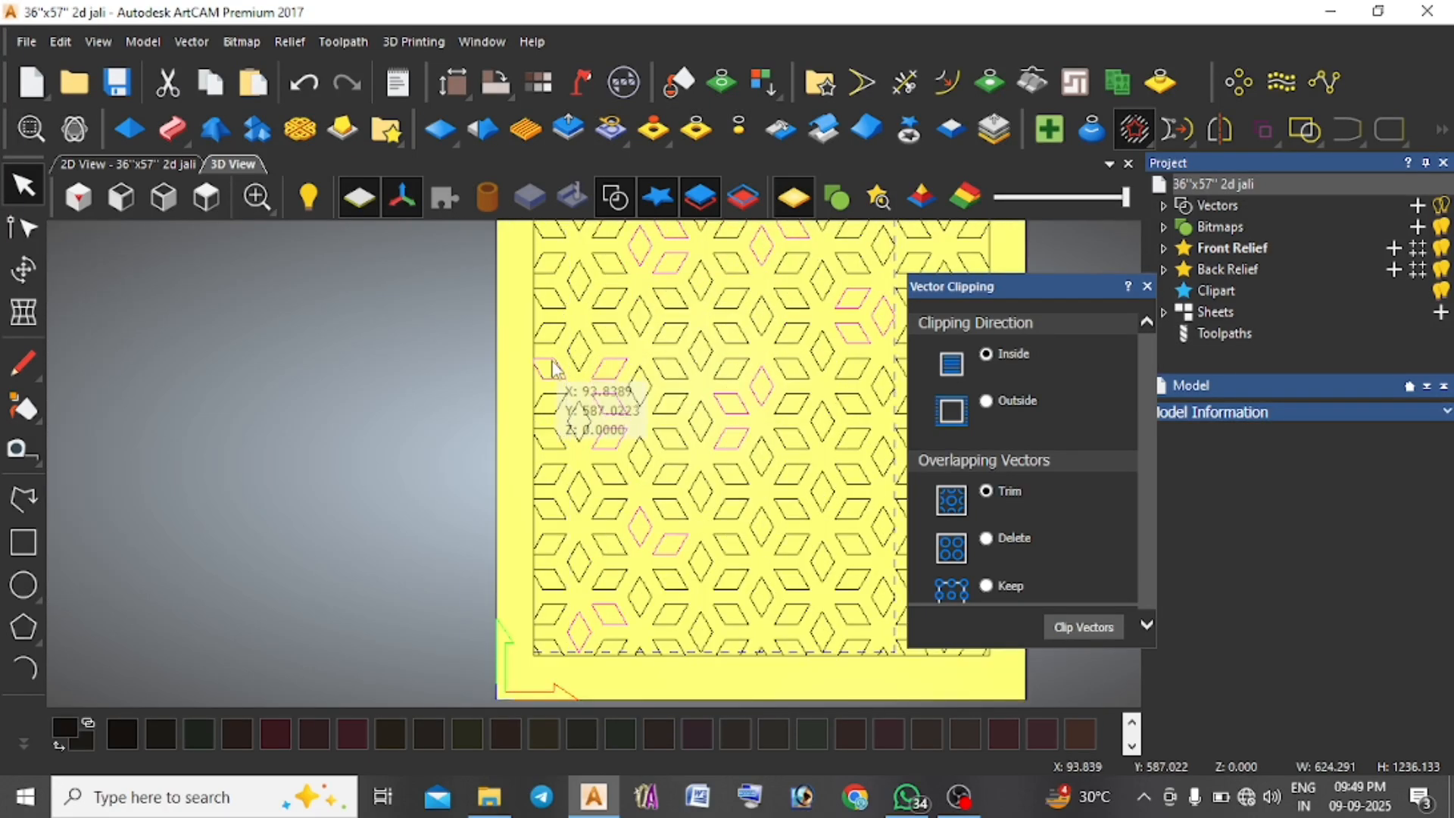
pyautogui.scroll(-2, 560, 371)
pyautogui.scroll(2, 617, 364)
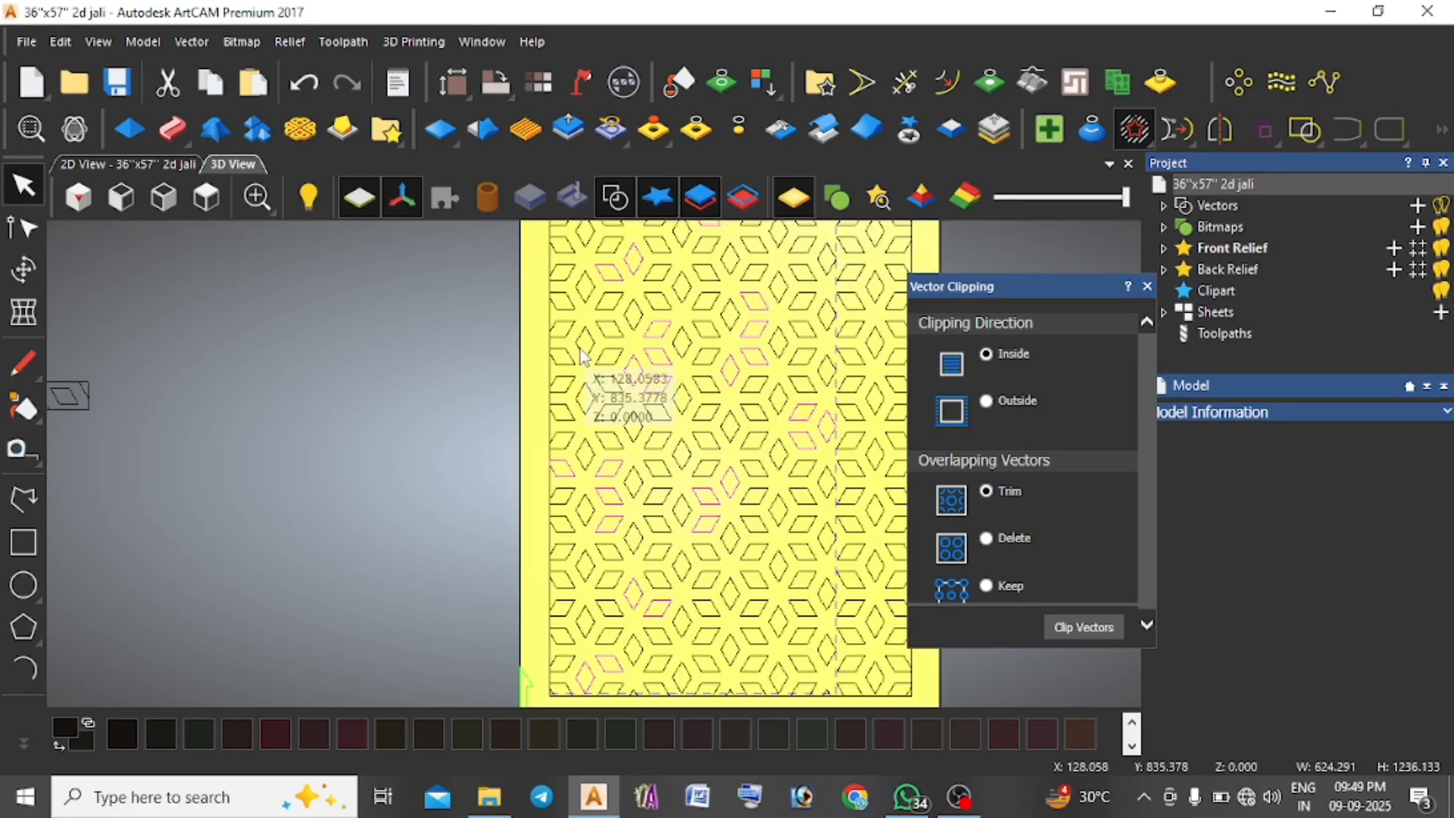
pyautogui.scroll(-2, 613, 382)
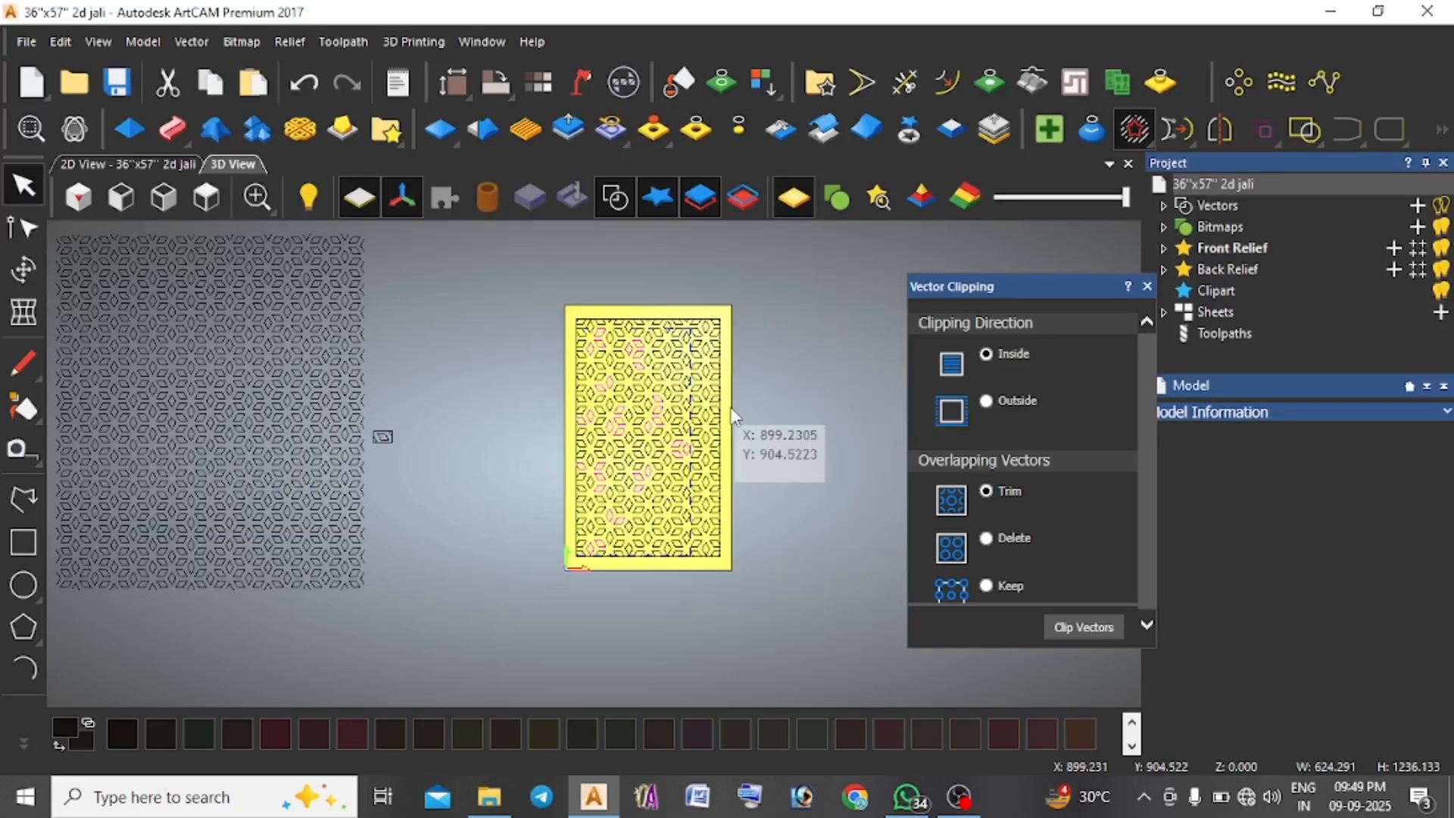
# Extend the selection with the three-rhombus cluster at the pattern's upper edge, right of centre.
pyautogui.scroll(2, 677, 330)
pyautogui.scroll(2, 678, 329)
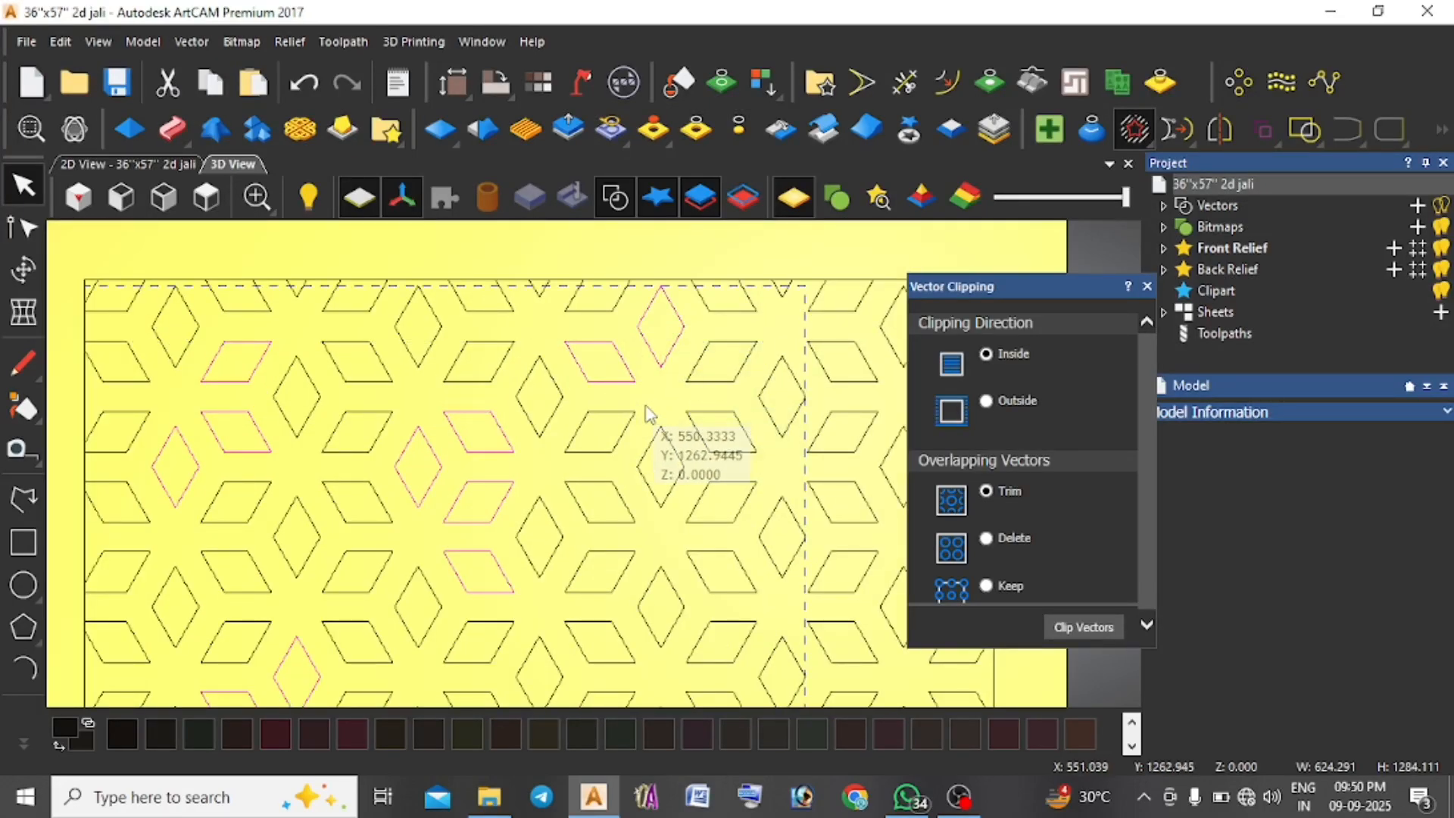
pyautogui.scroll(-2, 746, 485)
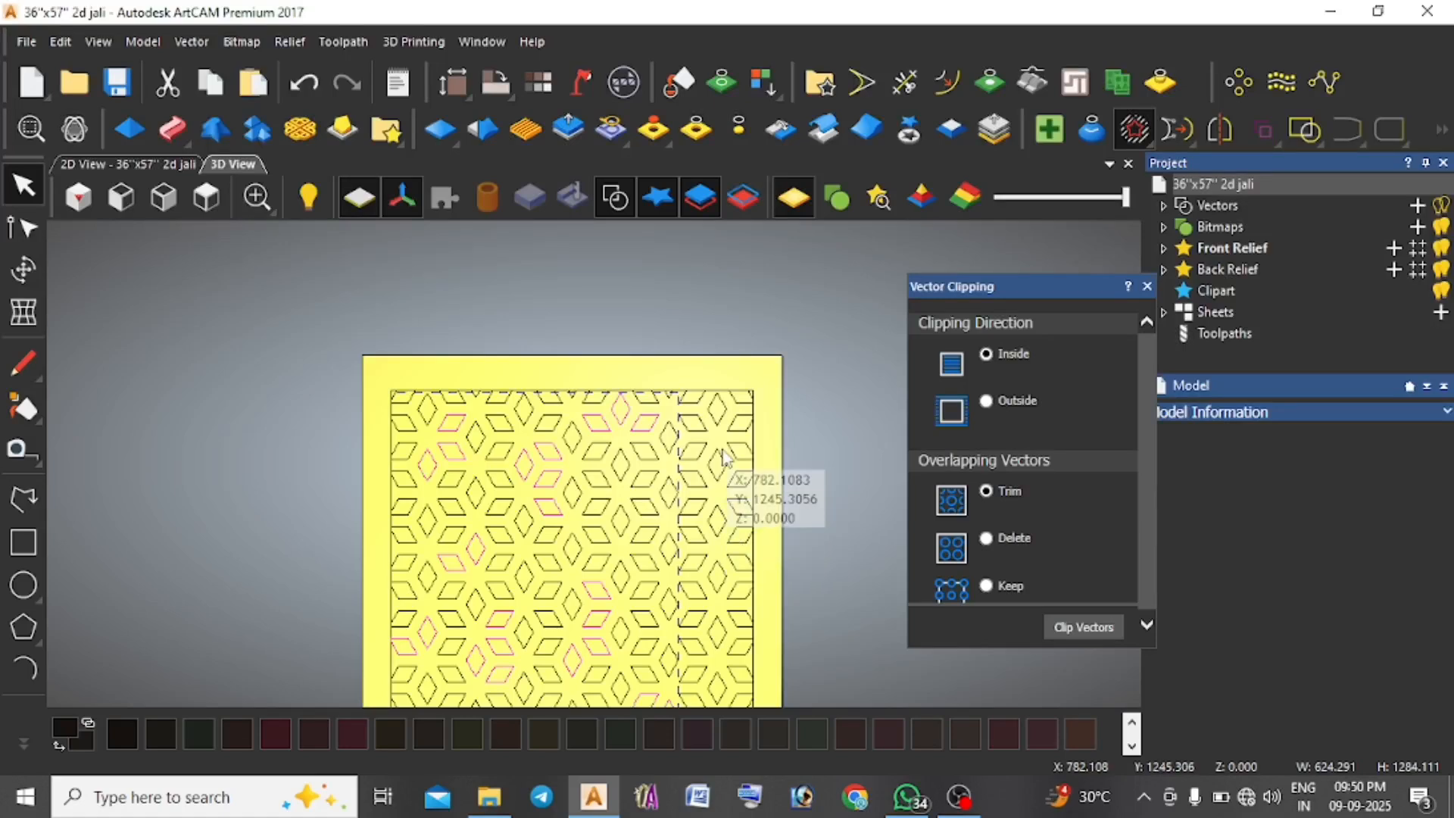
pyautogui.scroll(1, 720, 482)
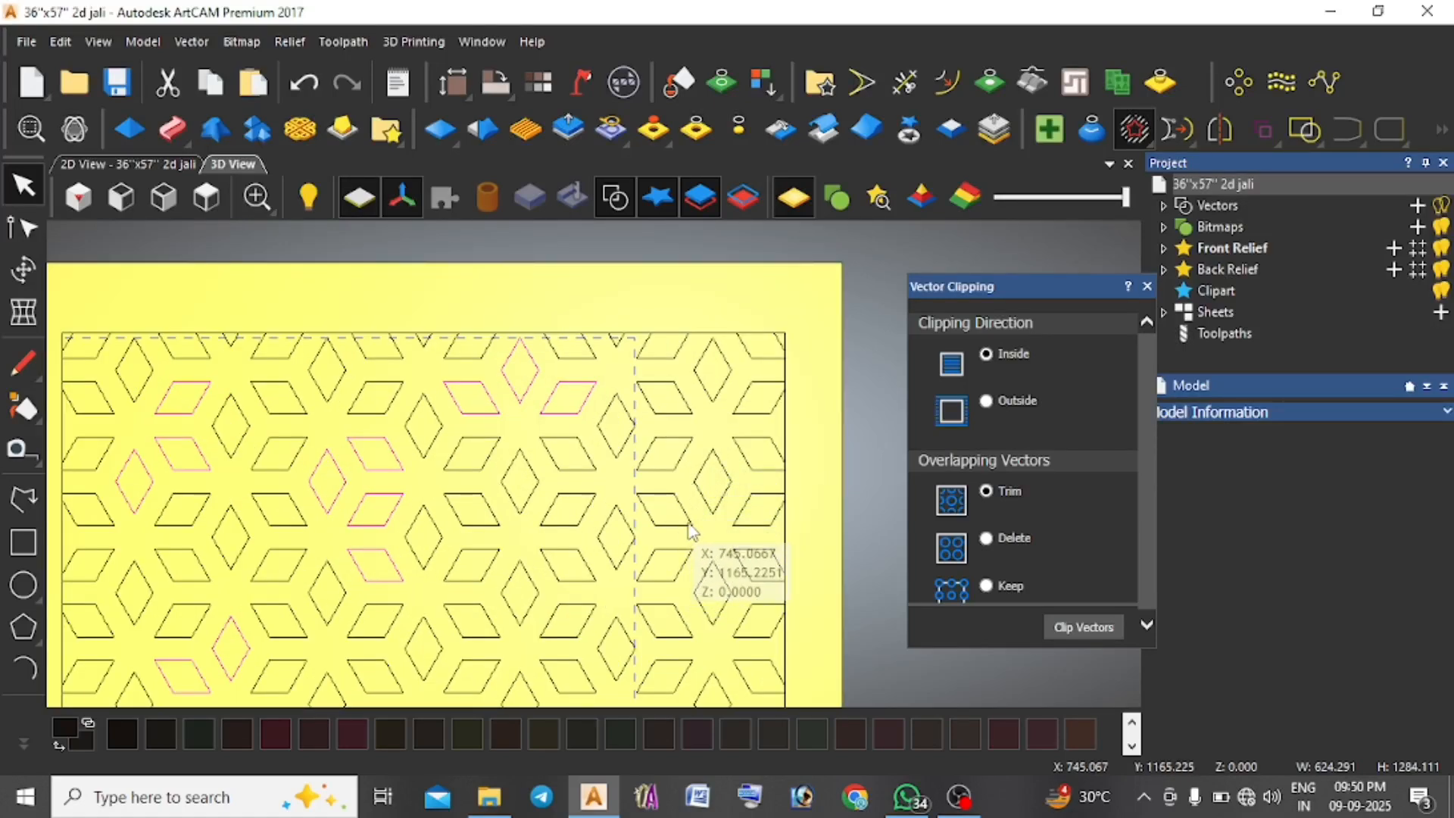
# Add the cluster of rhombi near the pattern's upper-right edge and the rhombus pair below it to the selection.
pyautogui.moveTo(677, 528); pyautogui.dragTo(738, 670)
pyautogui.scroll(-2, 736, 661)
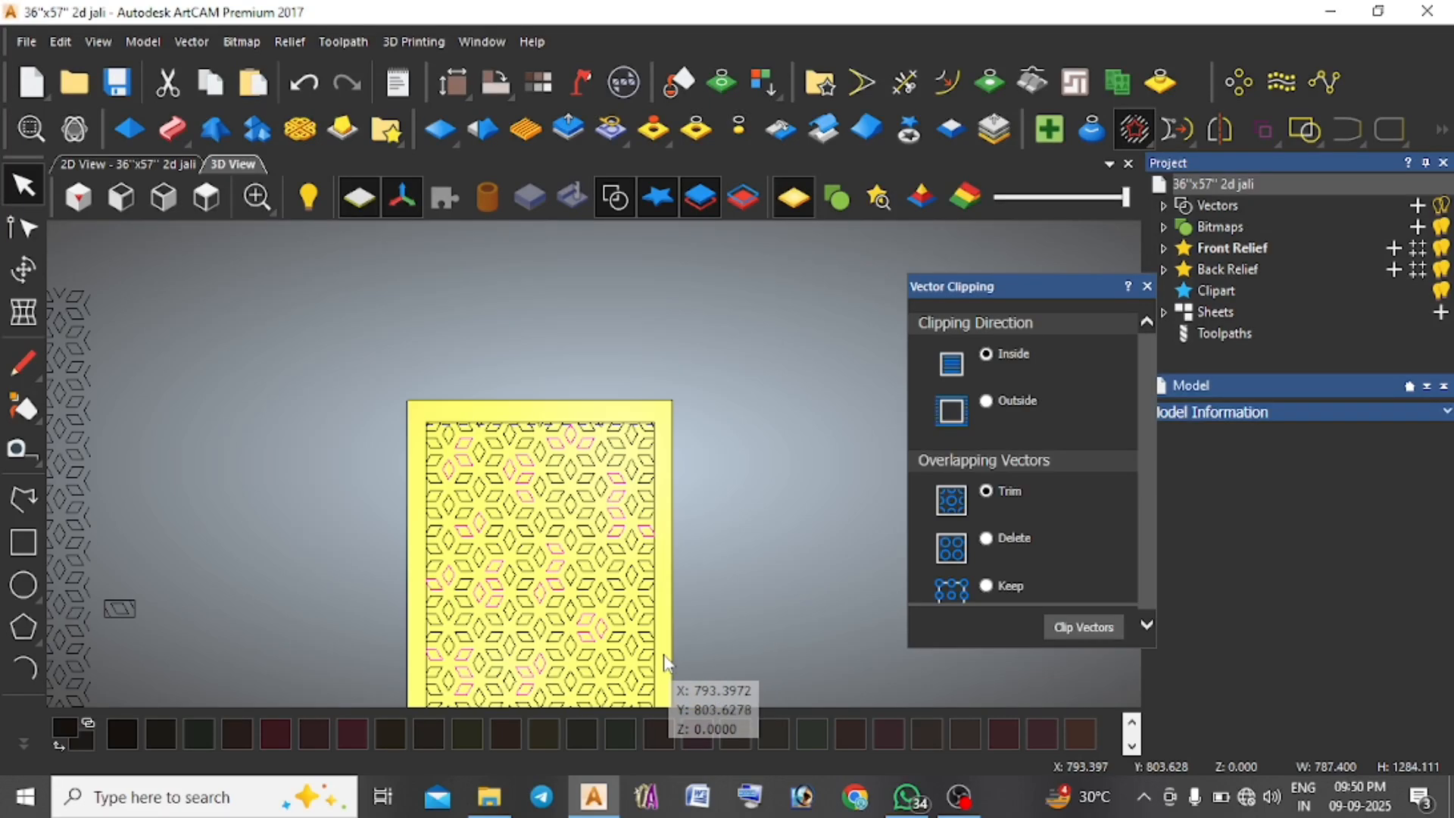
pyautogui.scroll(3, 648, 660)
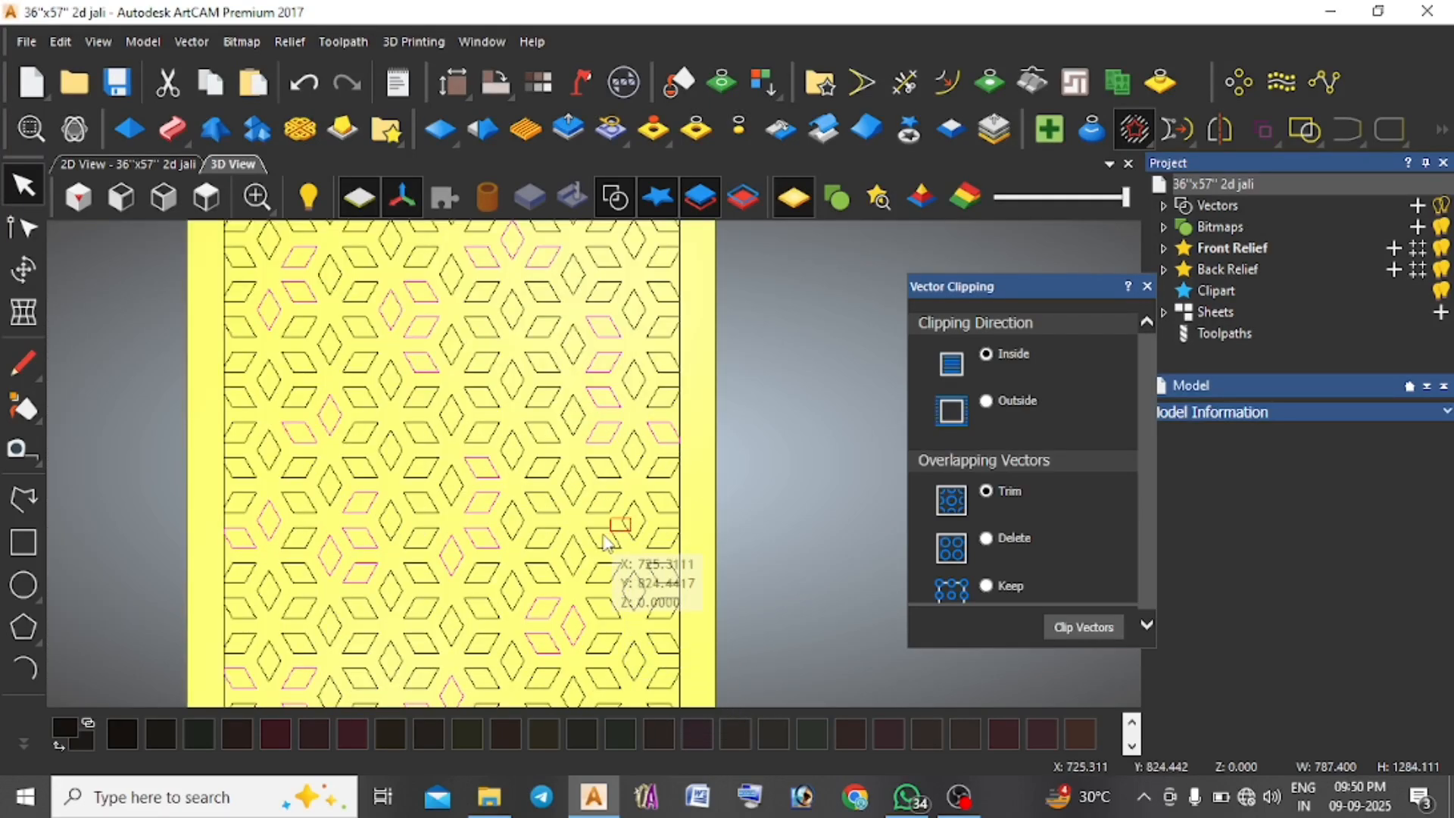
pyautogui.scroll(-1, 619, 538)
pyautogui.scroll(2, 606, 561)
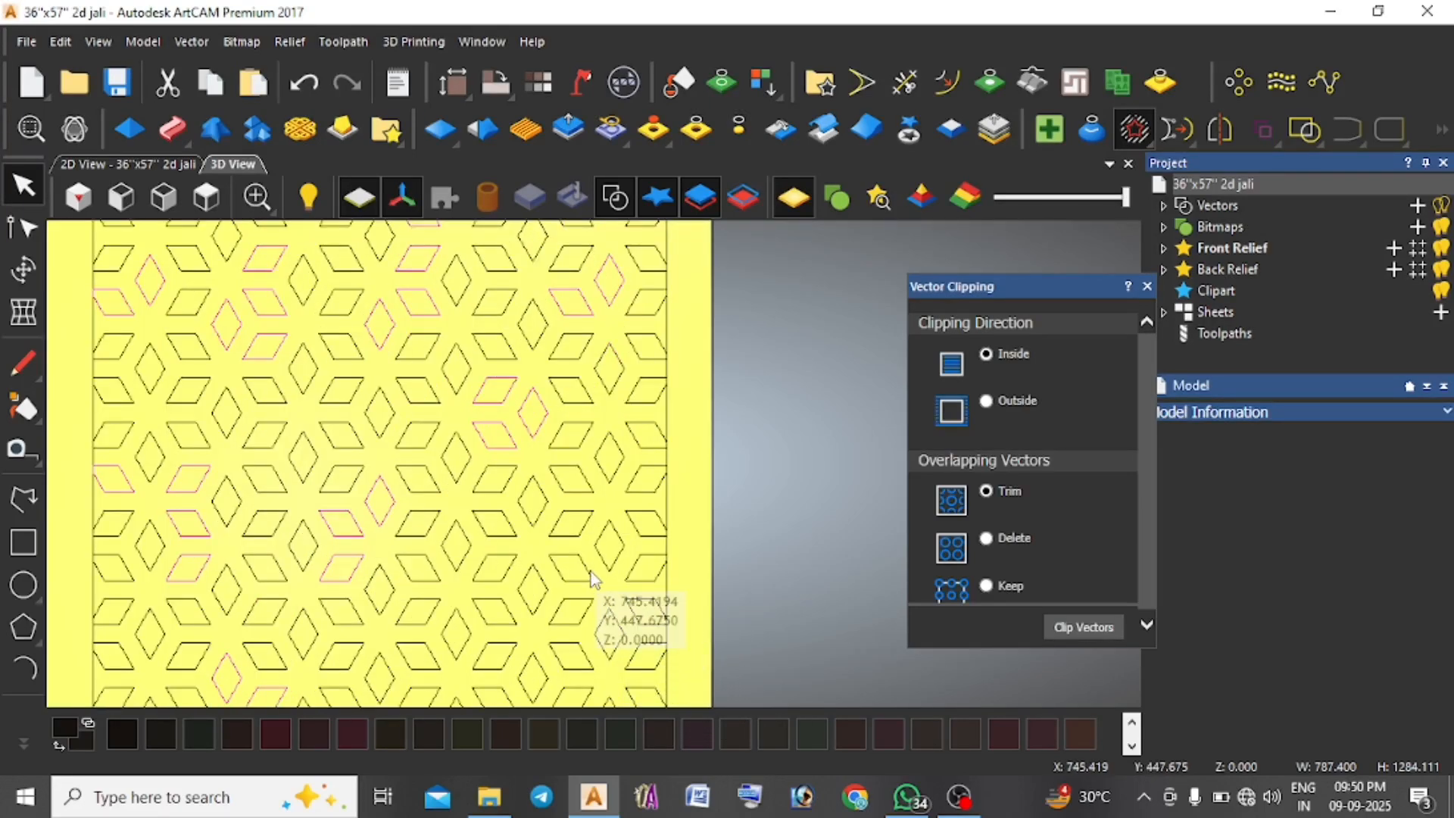
# Add a rhombus pair in the pattern's lower right, the three stacked rhombi below it and the adjacent corner diamond to the selection.
pyautogui.scroll(-2, 595, 599)
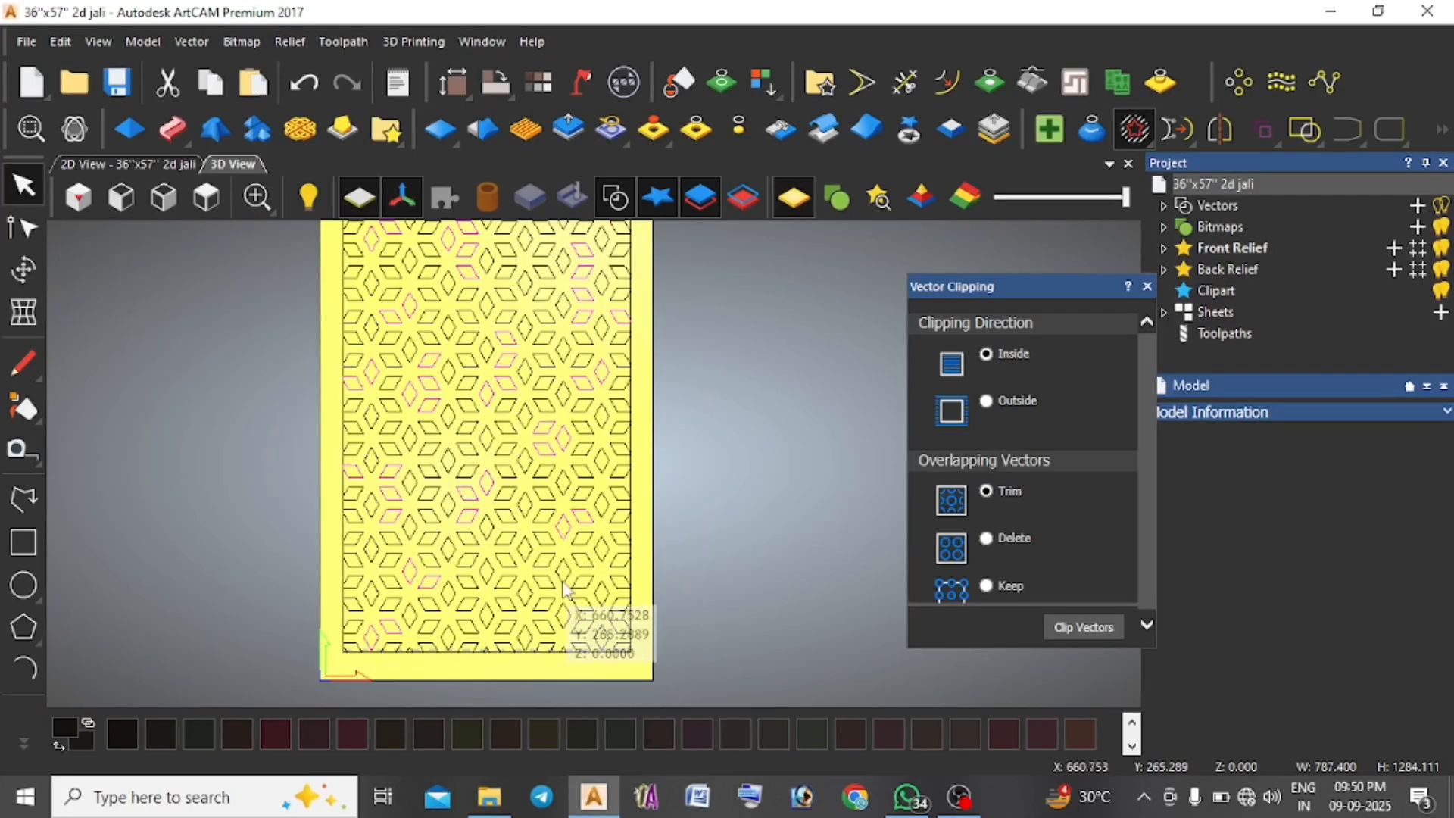
pyautogui.scroll(2, 603, 572)
pyautogui.scroll(-2, 606, 583)
pyautogui.scroll(2, 594, 560)
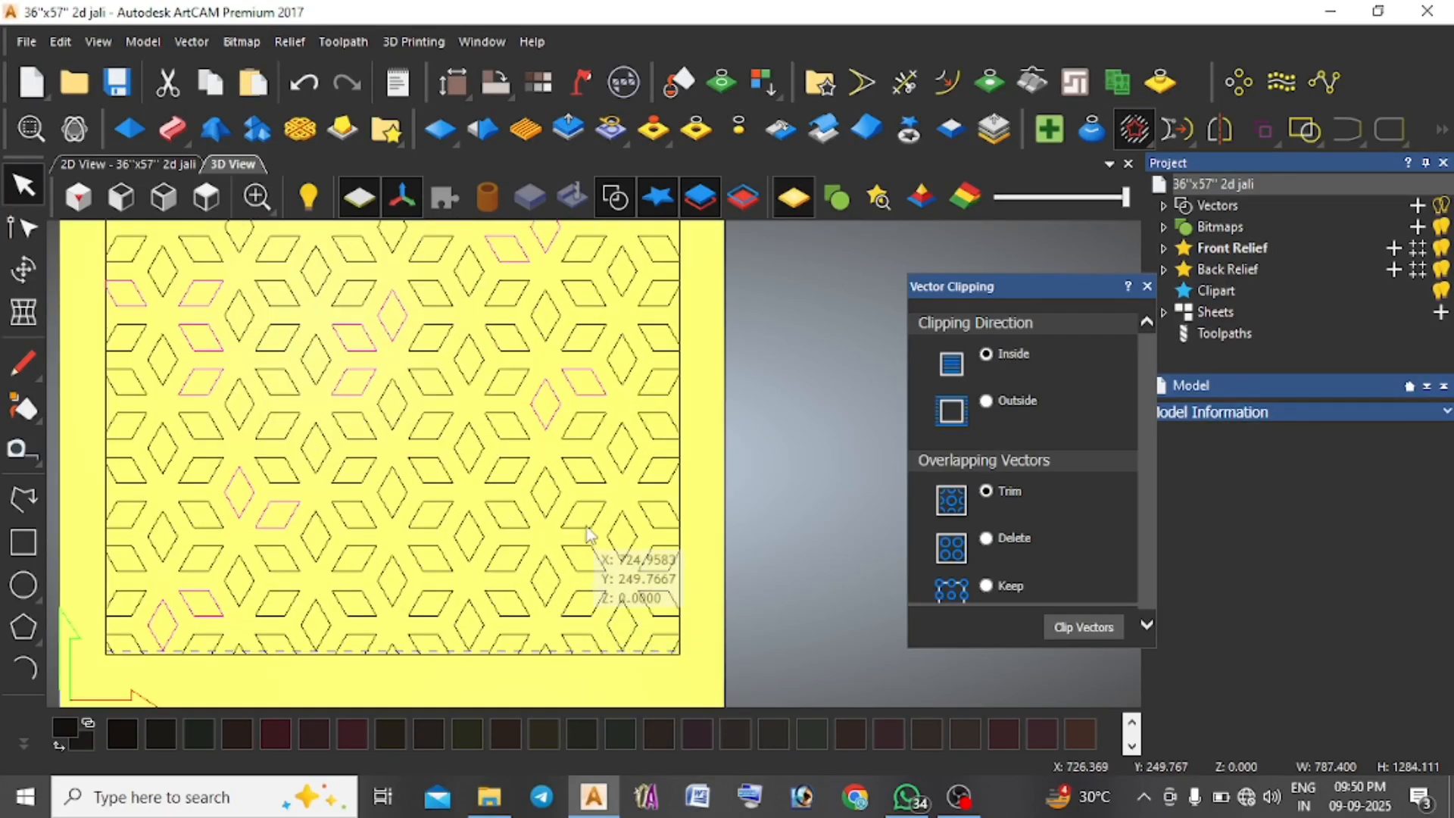
pyautogui.keyDown('shift'); pyautogui.moveTo(587, 559); pyautogui.dragTo(585, 609); pyautogui.keyUp('shift')
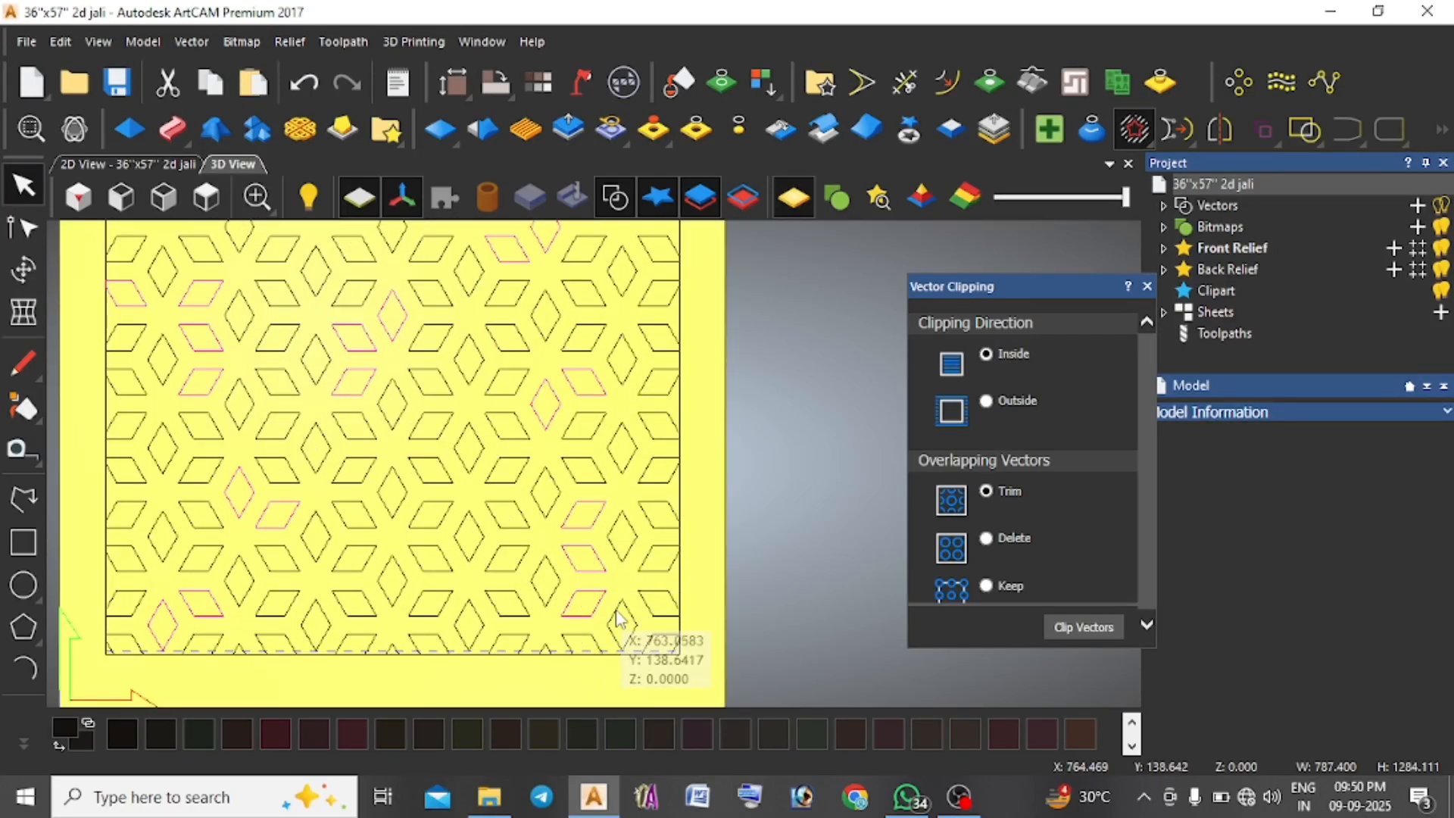
pyautogui.scroll(-2, 613, 615)
pyautogui.scroll(3, 584, 536)
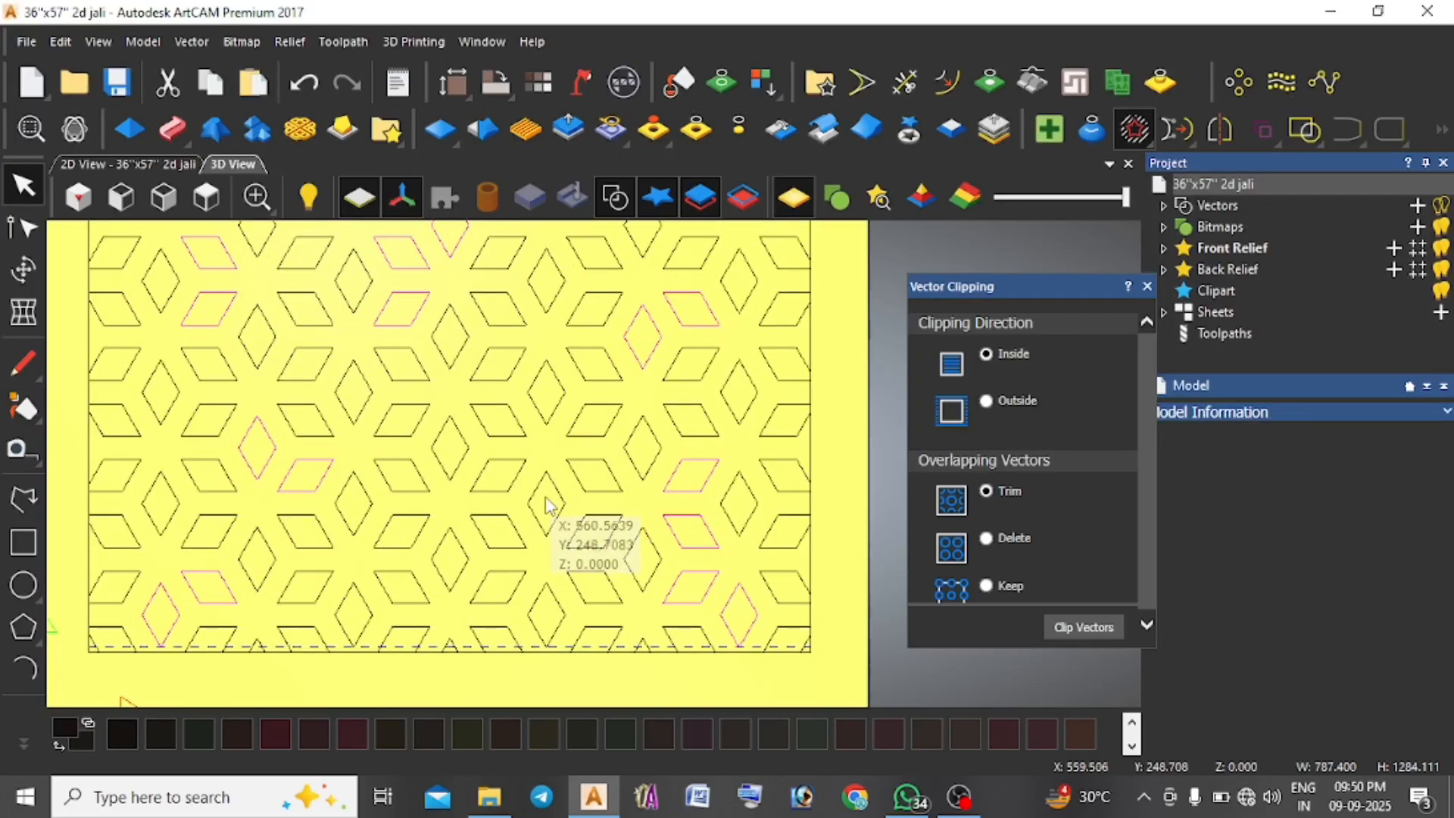
# Complete the rhombus selection with the three-rhombus cluster in the lower middle, then check the whole panel.
pyautogui.keyDown('shift'); pyautogui.moveTo(529, 535); pyautogui.dragTo(505, 545); pyautogui.keyUp('shift')
pyautogui.keyDown('shift'); pyautogui.click(505, 492); pyautogui.keyUp('shift')
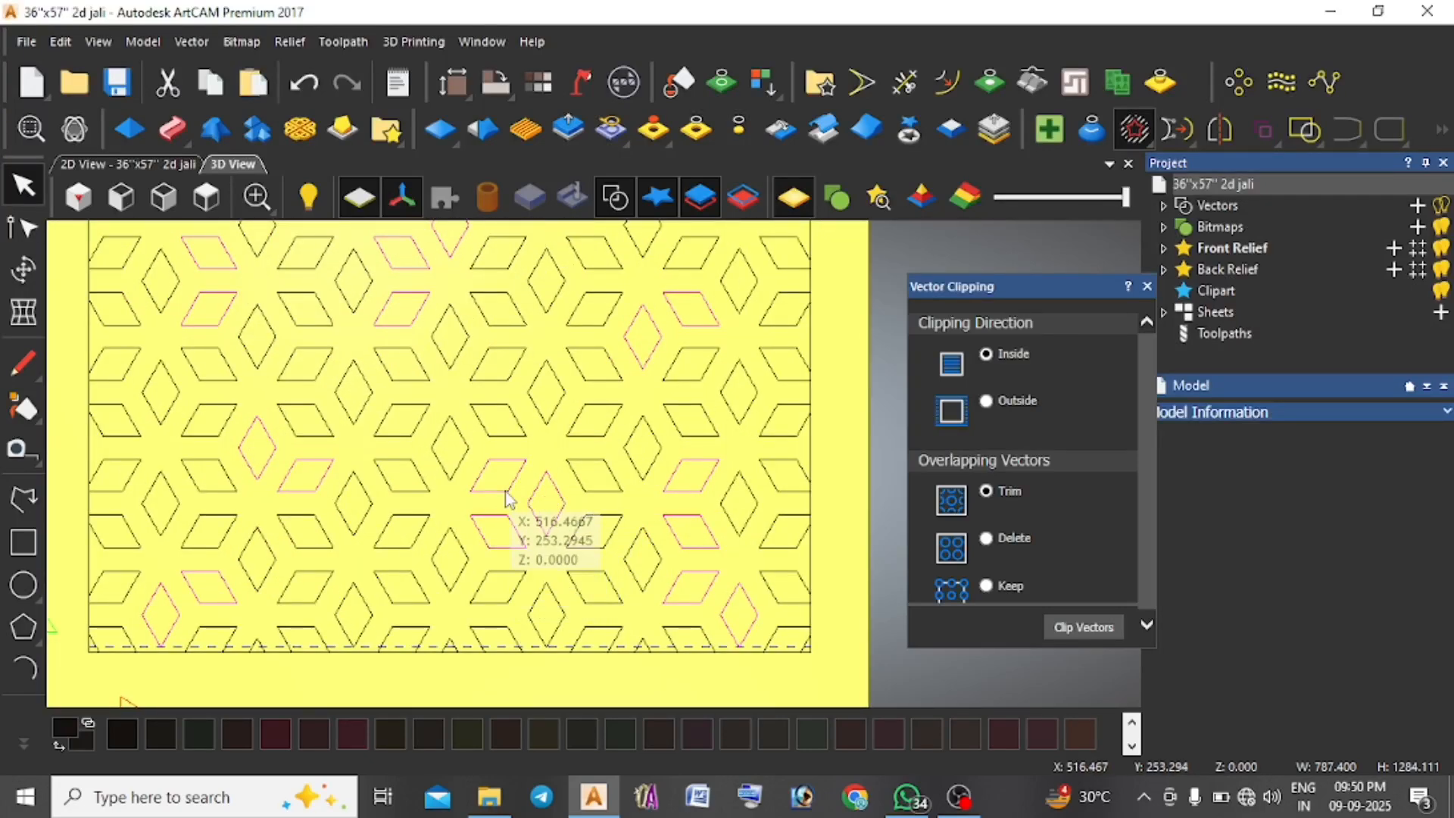
pyautogui.scroll(-3, 572, 521)
pyautogui.scroll(-2, 601, 378)
pyautogui.scroll(-1, 578, 365)
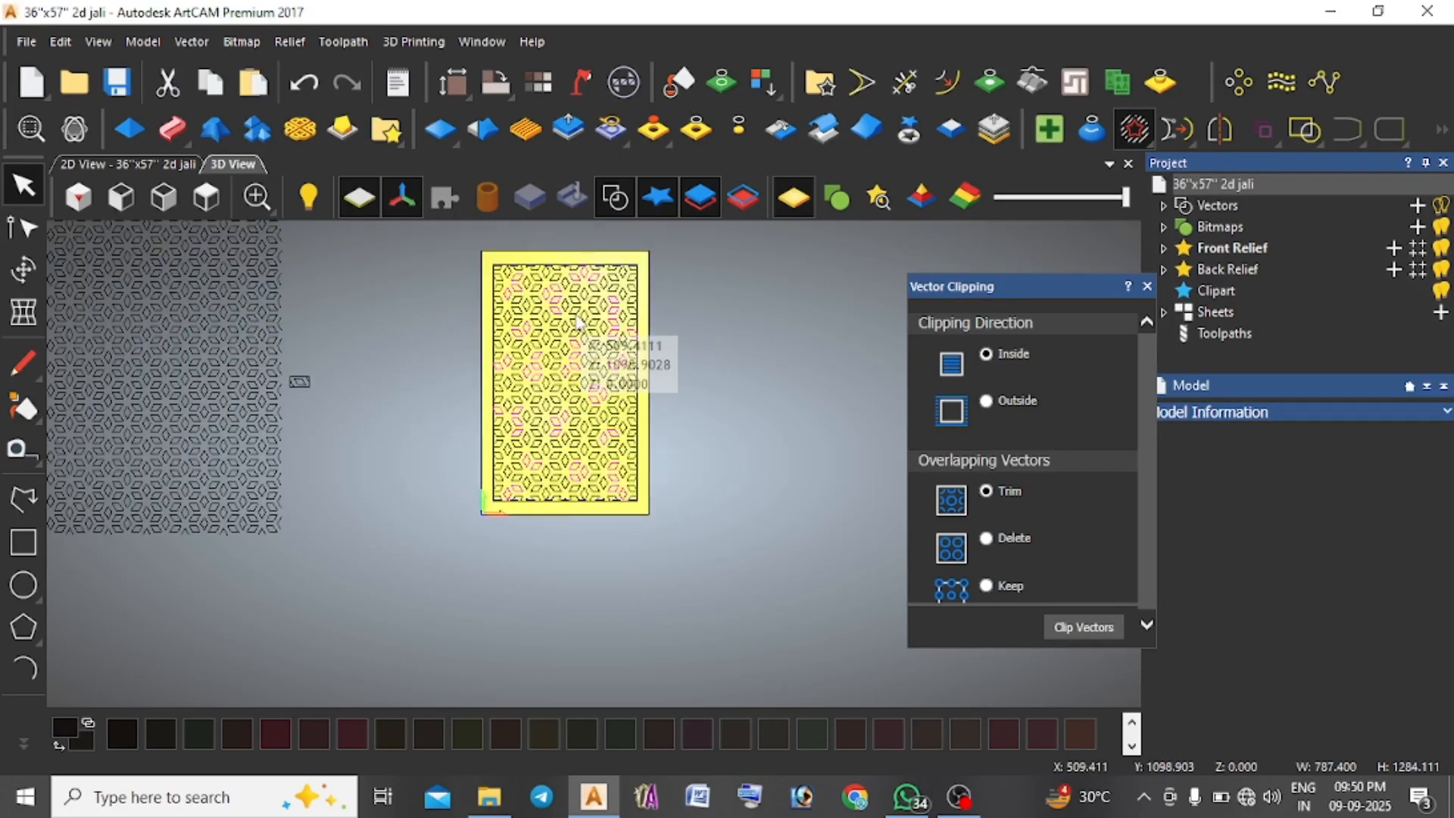
pyautogui.scroll(3, 647, 384)
pyautogui.scroll(-3, 663, 318)
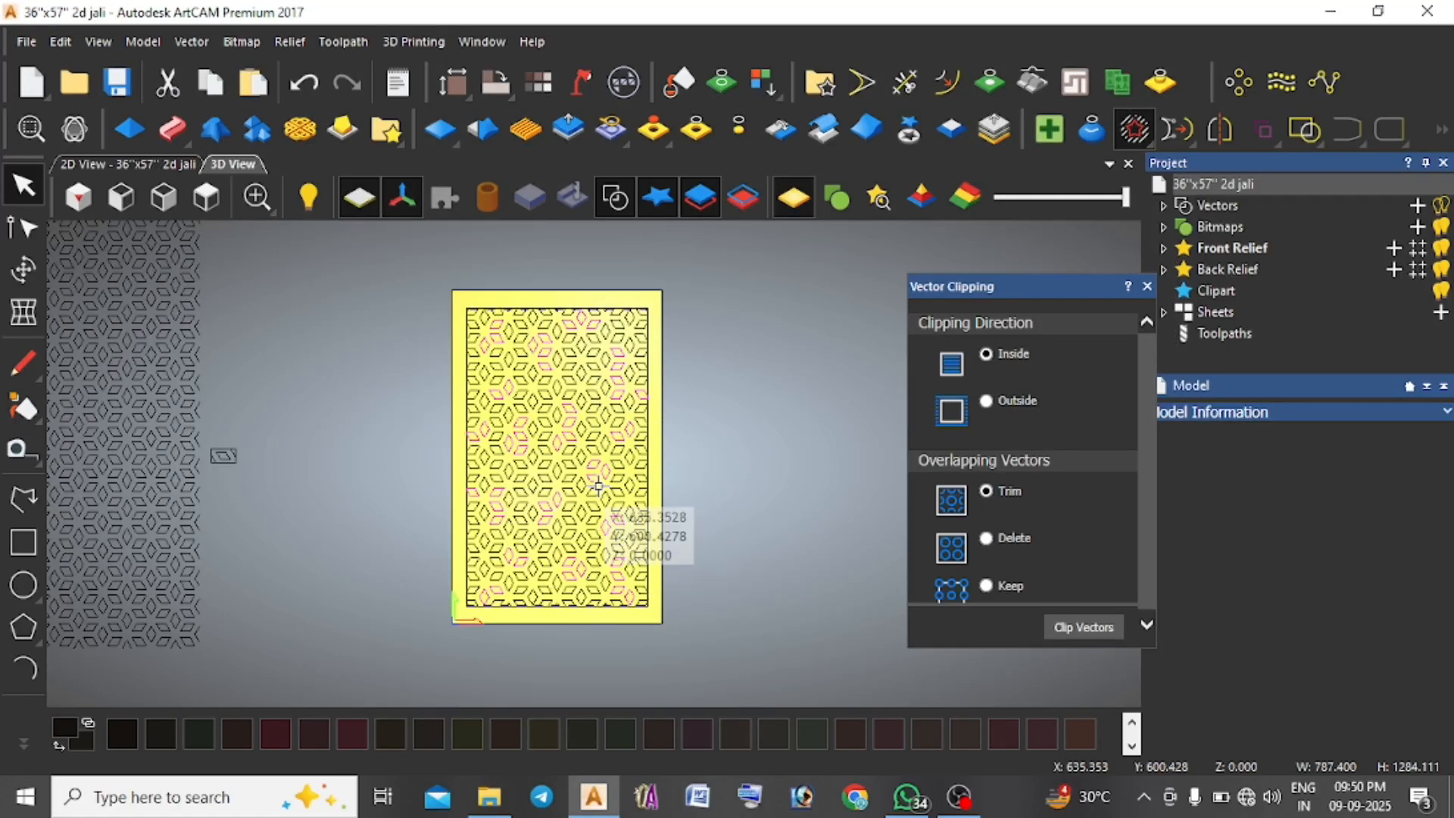
# Group all remaining star pattern vectors inside the border, leaving out the picked rhombi.
pyautogui.scroll(4, 653, 354)
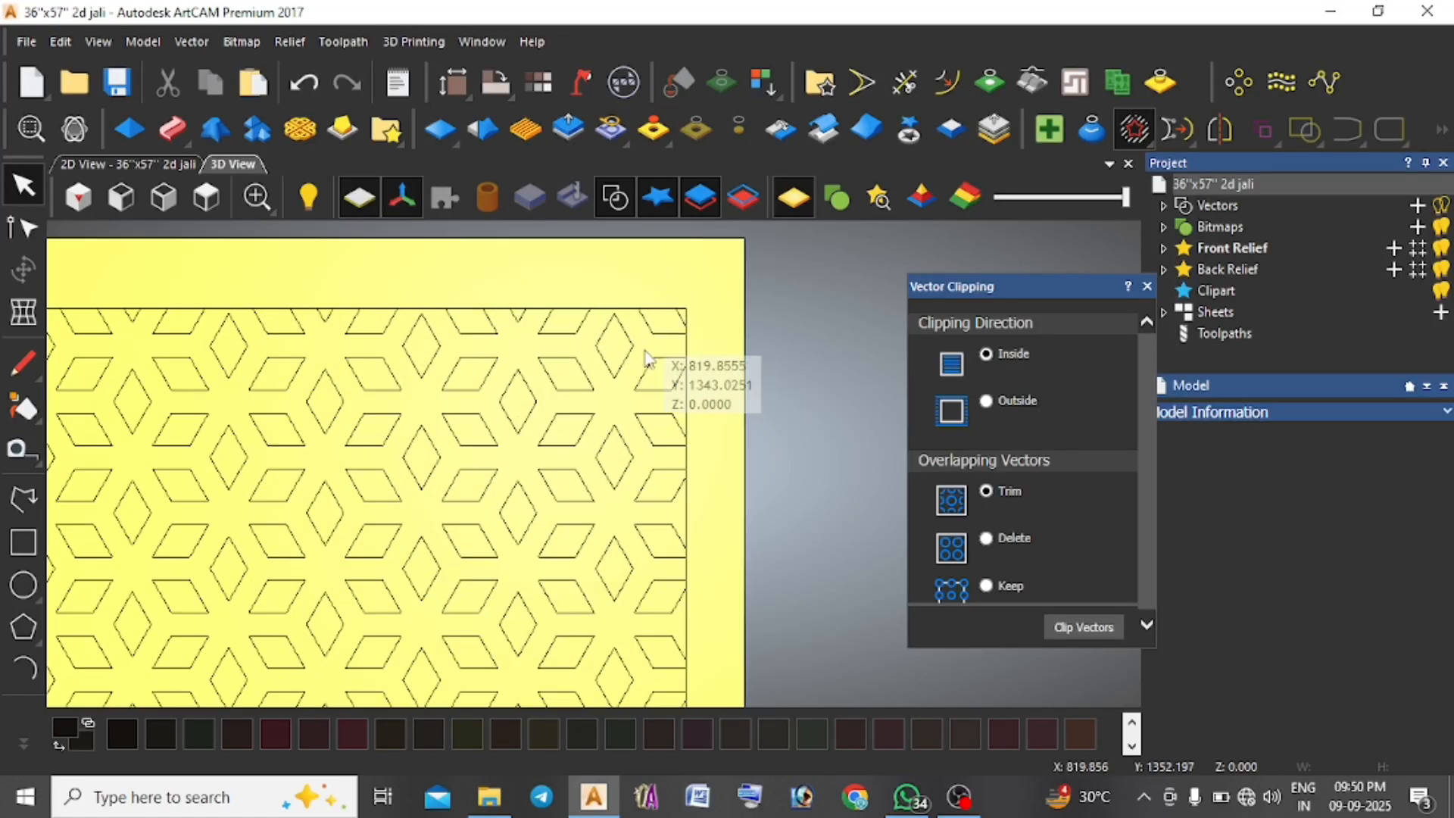
pyautogui.moveTo(669, 321); pyautogui.dragTo(559, 433)
pyautogui.click(724, 351)
pyautogui.scroll(4, 682, 318)
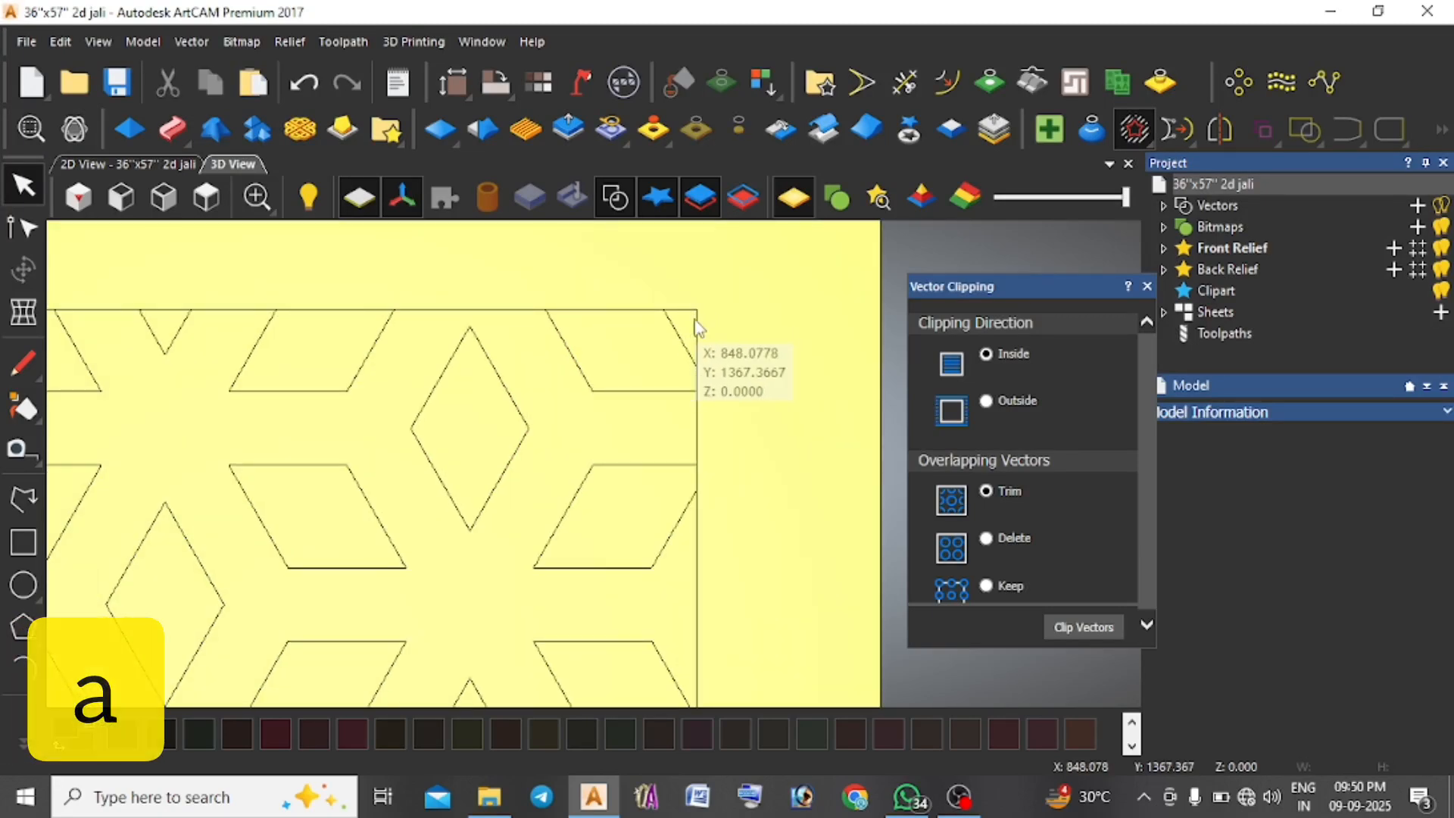
pyautogui.moveTo(689, 315); pyautogui.dragTo(470, 584)
pyautogui.scroll(-5, 455, 500)
pyautogui.scroll(-2, 543, 594)
pyautogui.scroll(6, 502, 578)
pyautogui.scroll(-4, 753, 429)
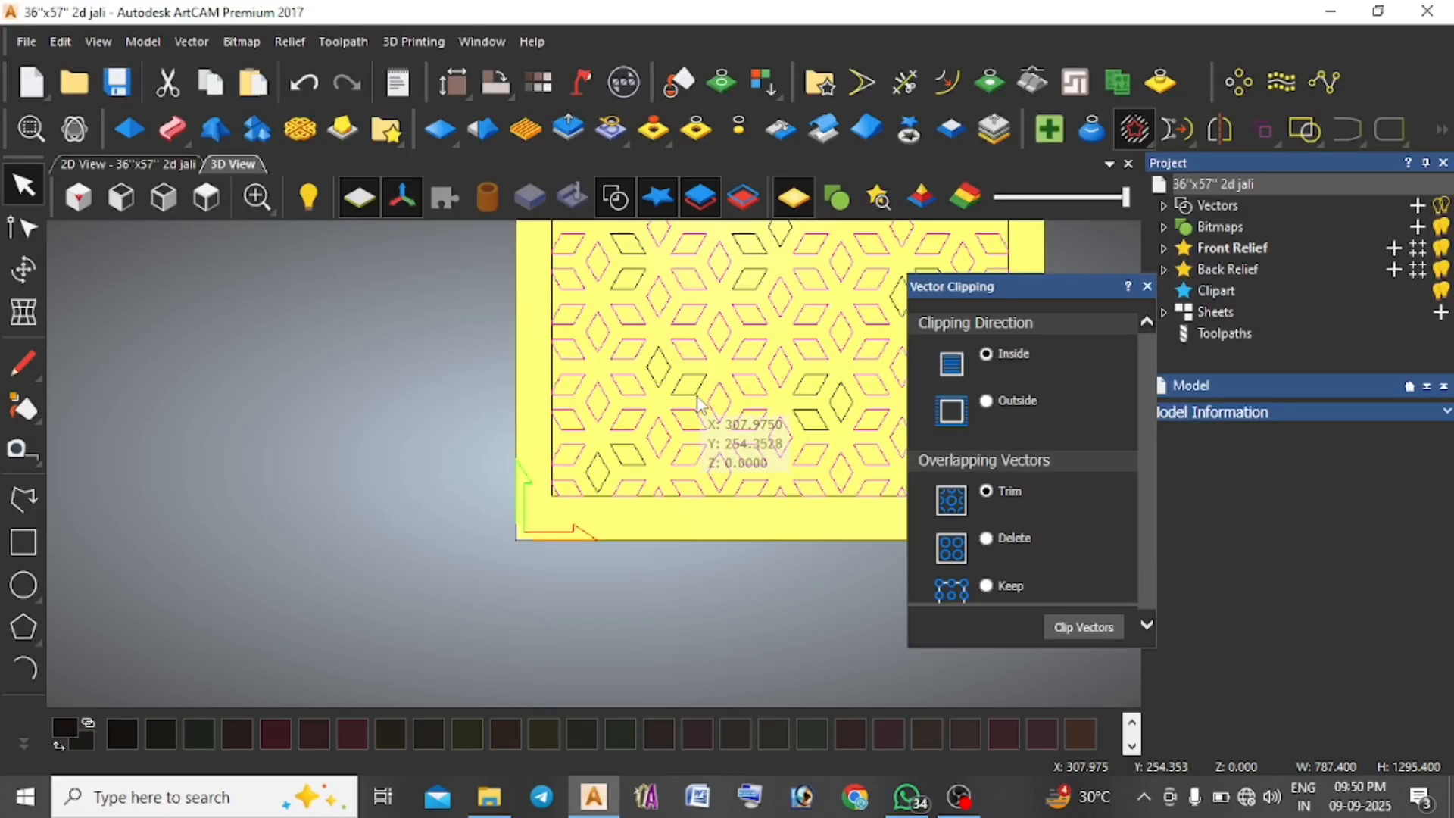
pyautogui.scroll(-3, 698, 403)
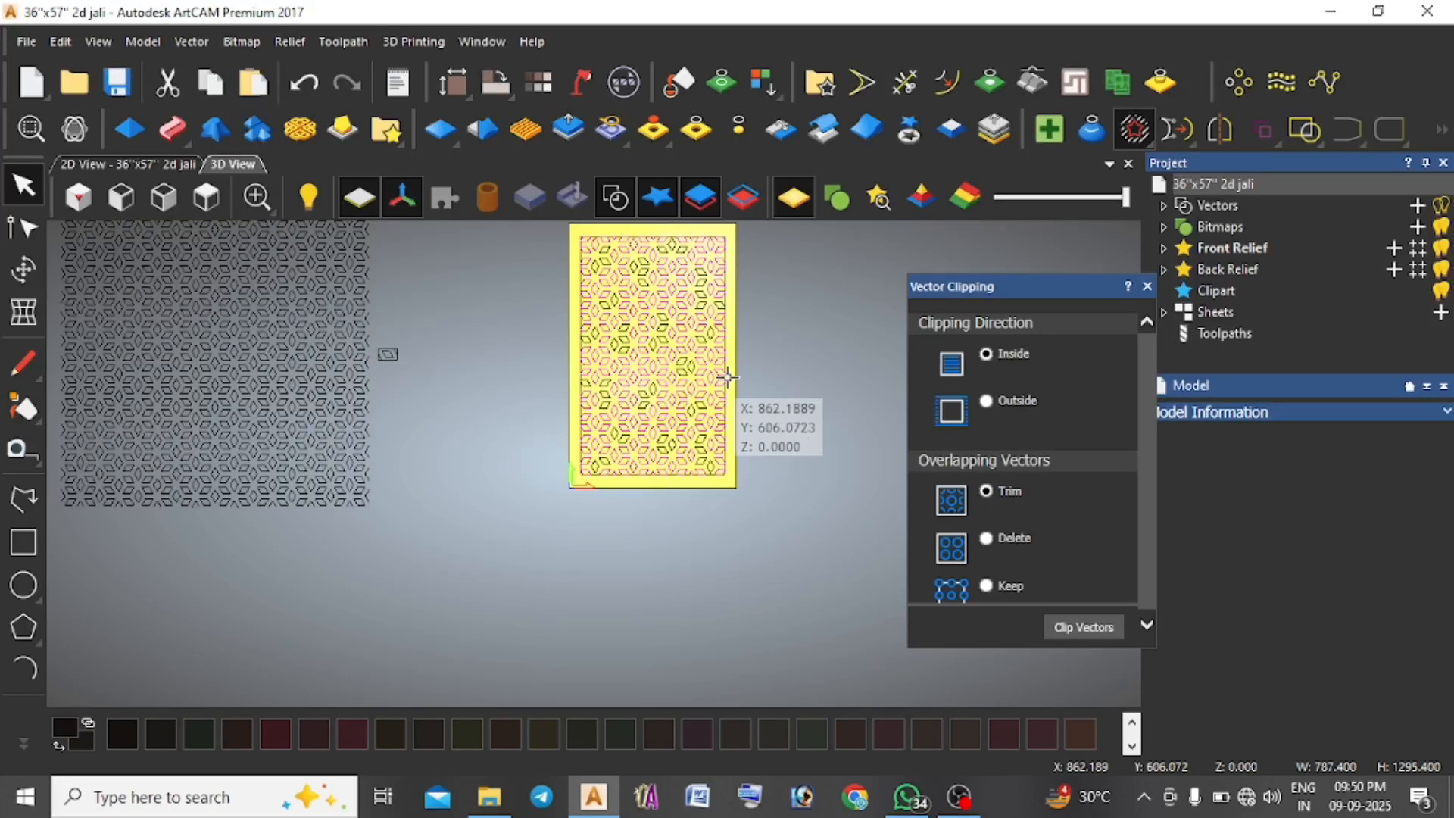
pyautogui.hotkey('ctrl', 'g')
pyautogui.scroll(-1, 762, 361)
pyautogui.scroll(1, 700, 345)
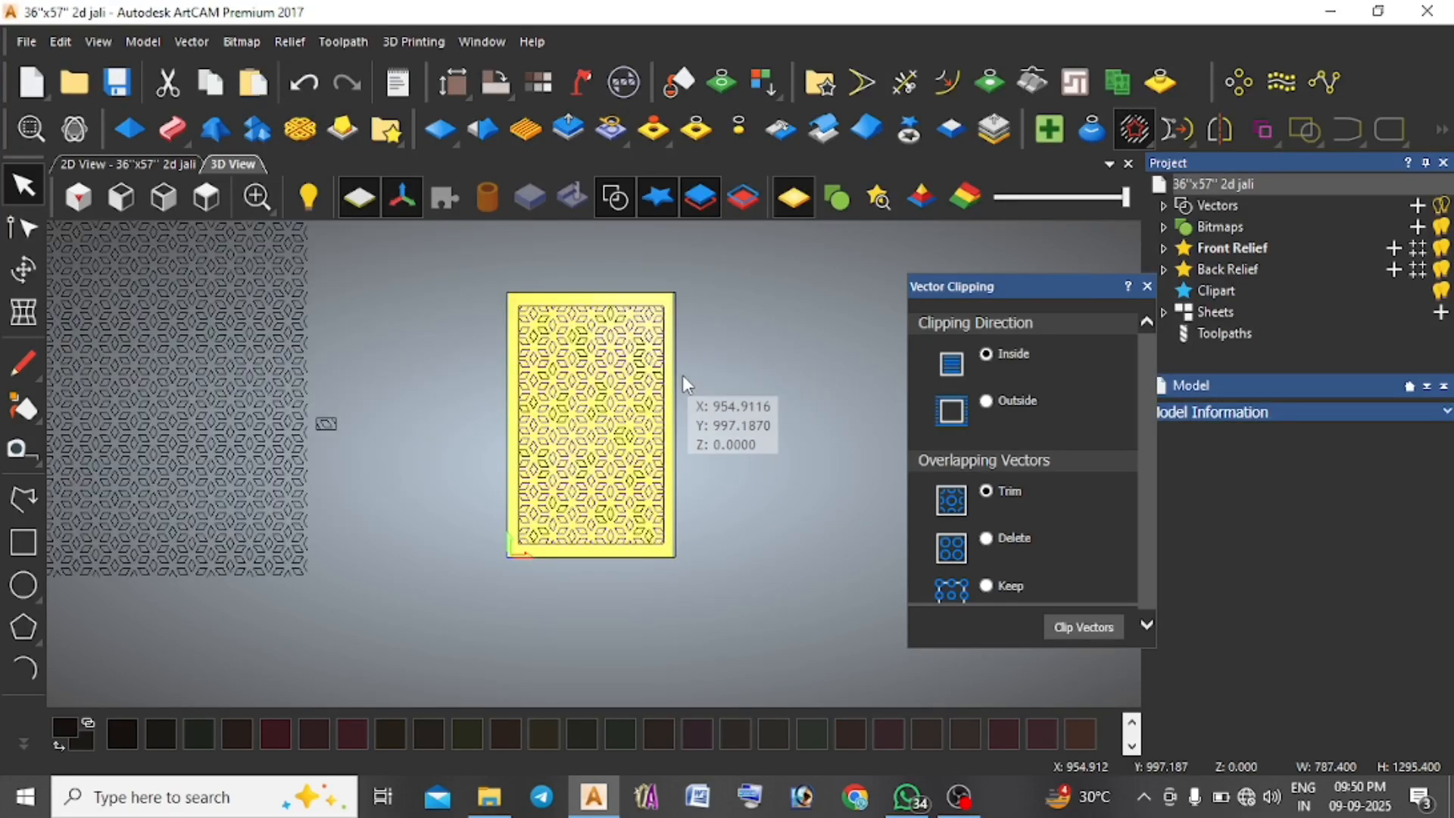
pyautogui.scroll(2, 684, 356)
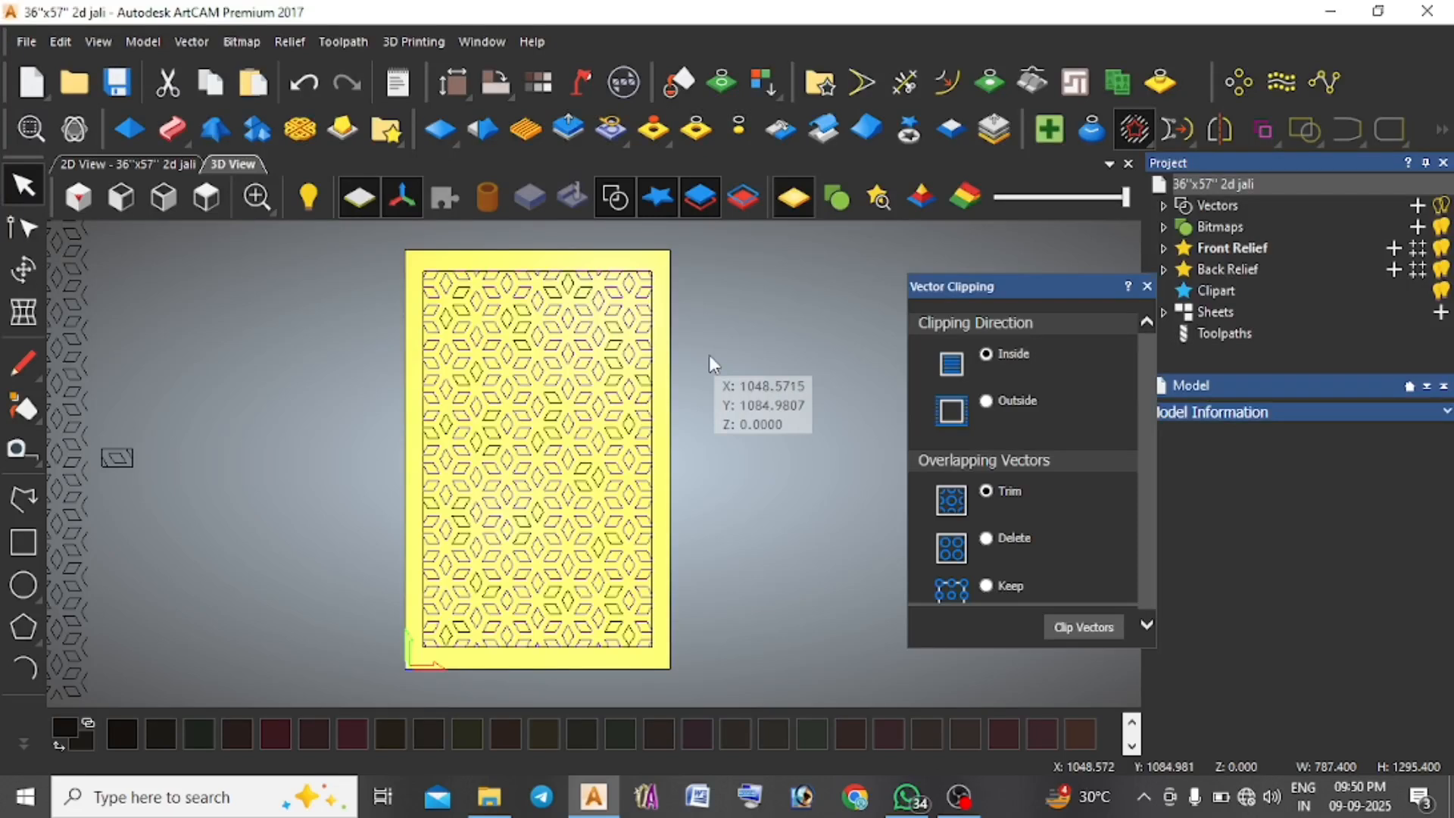
# Clear the selection, close Vector Clipping and save the jali model.
pyautogui.click(728, 377)
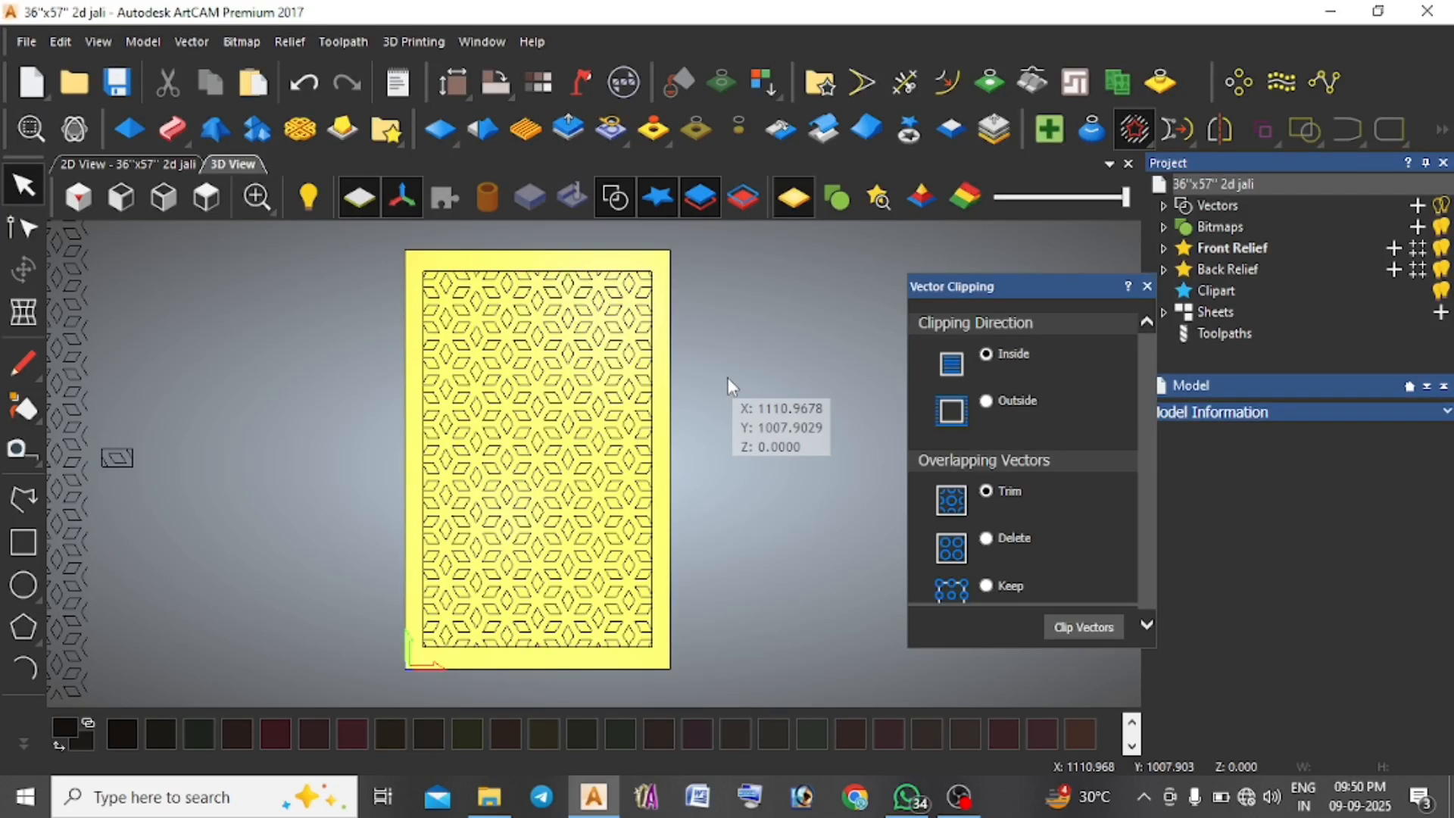
pyautogui.click(1149, 288)
pyautogui.scroll(1, 598, 363)
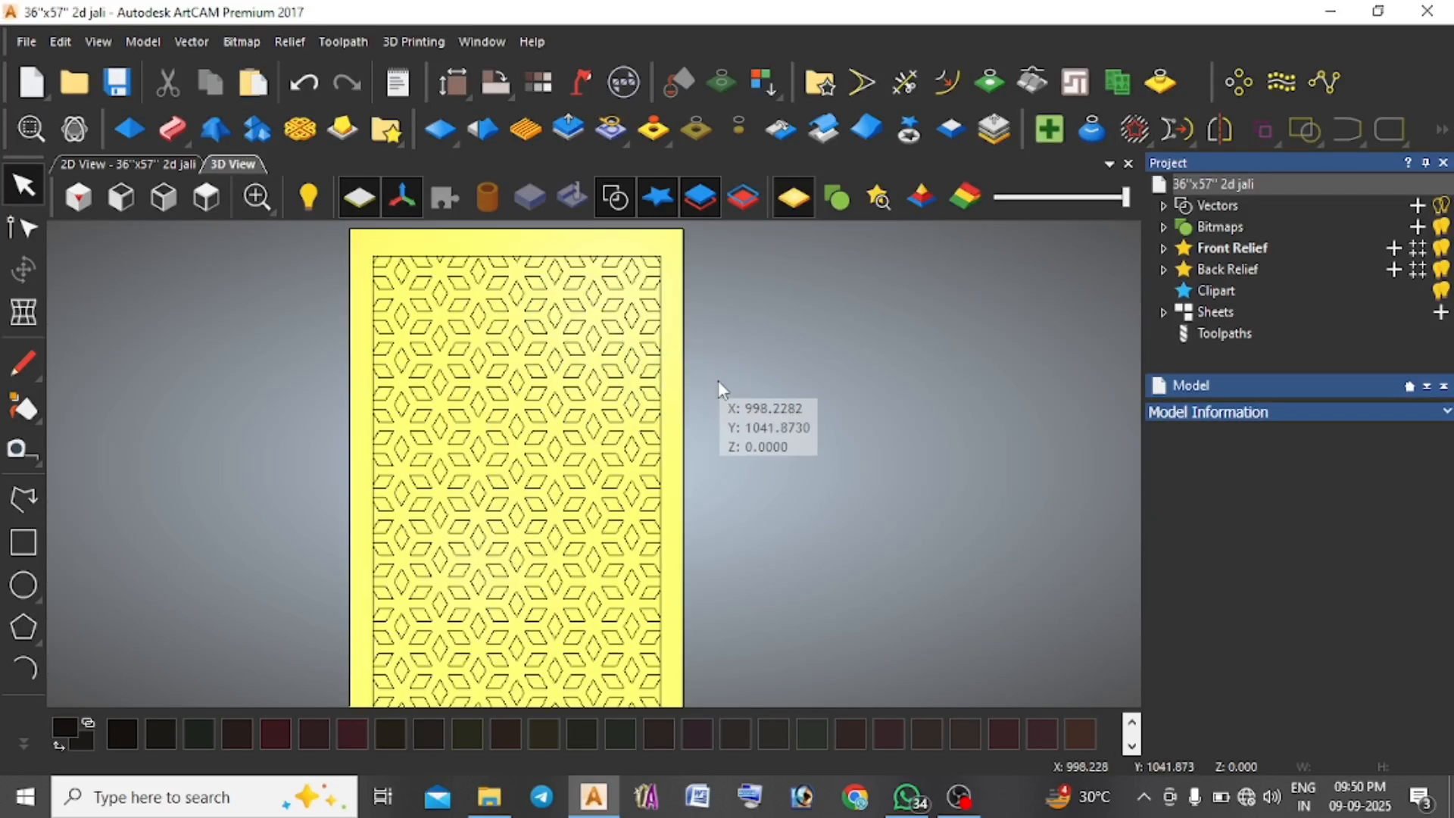
pyautogui.scroll(-1, 720, 383)
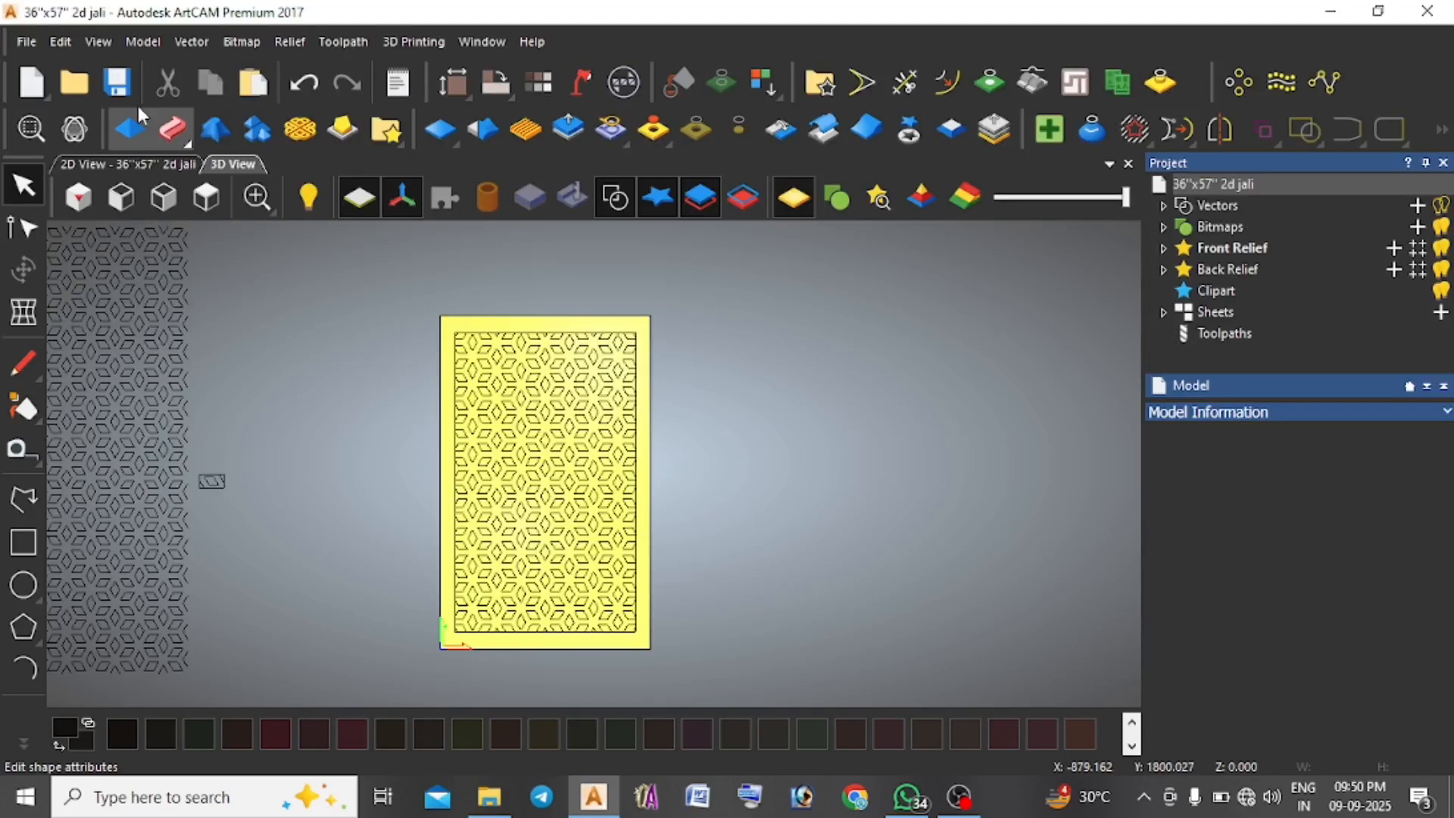
pyautogui.click(121, 89)
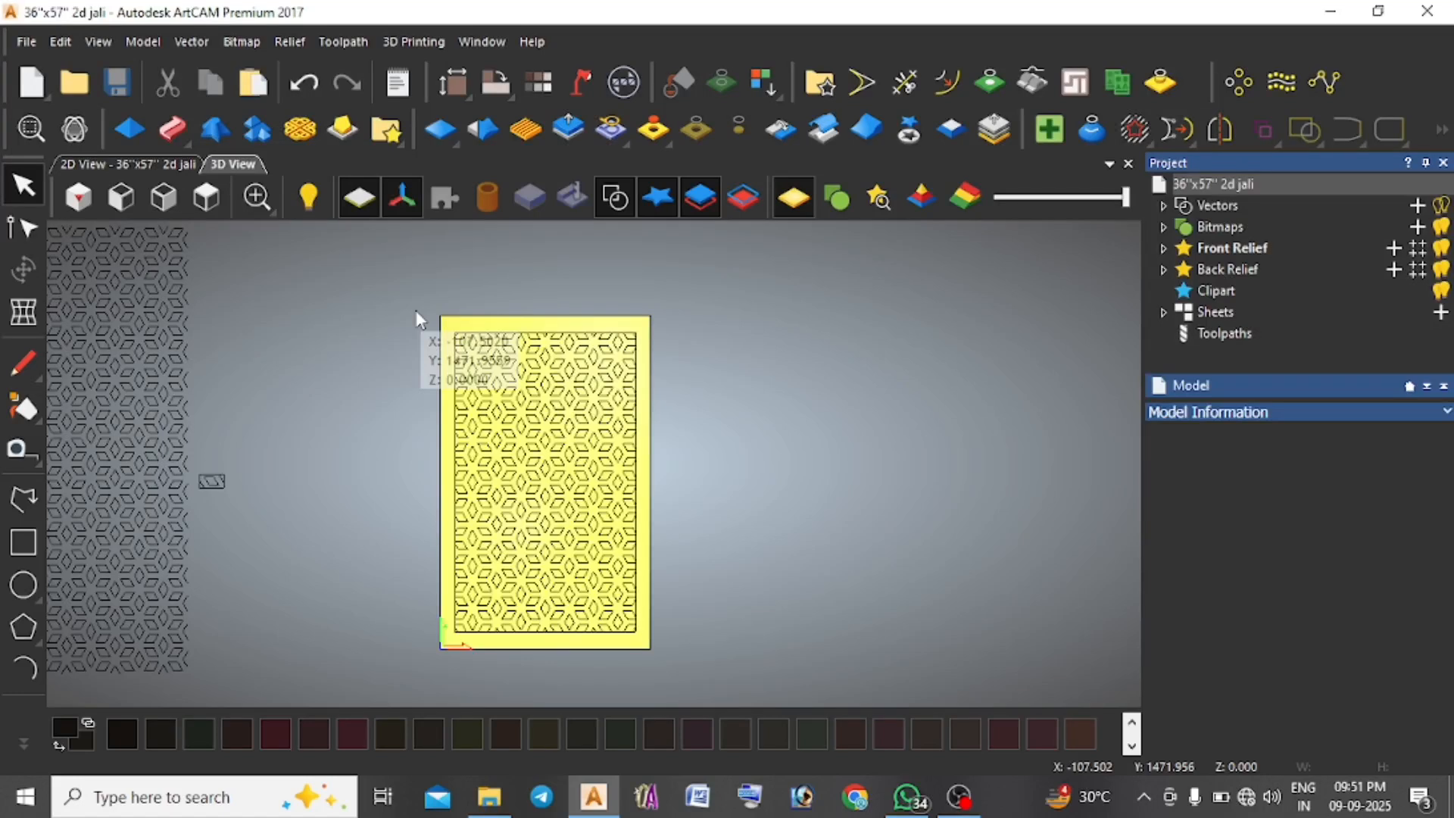
pyautogui.scroll(1, 603, 515)
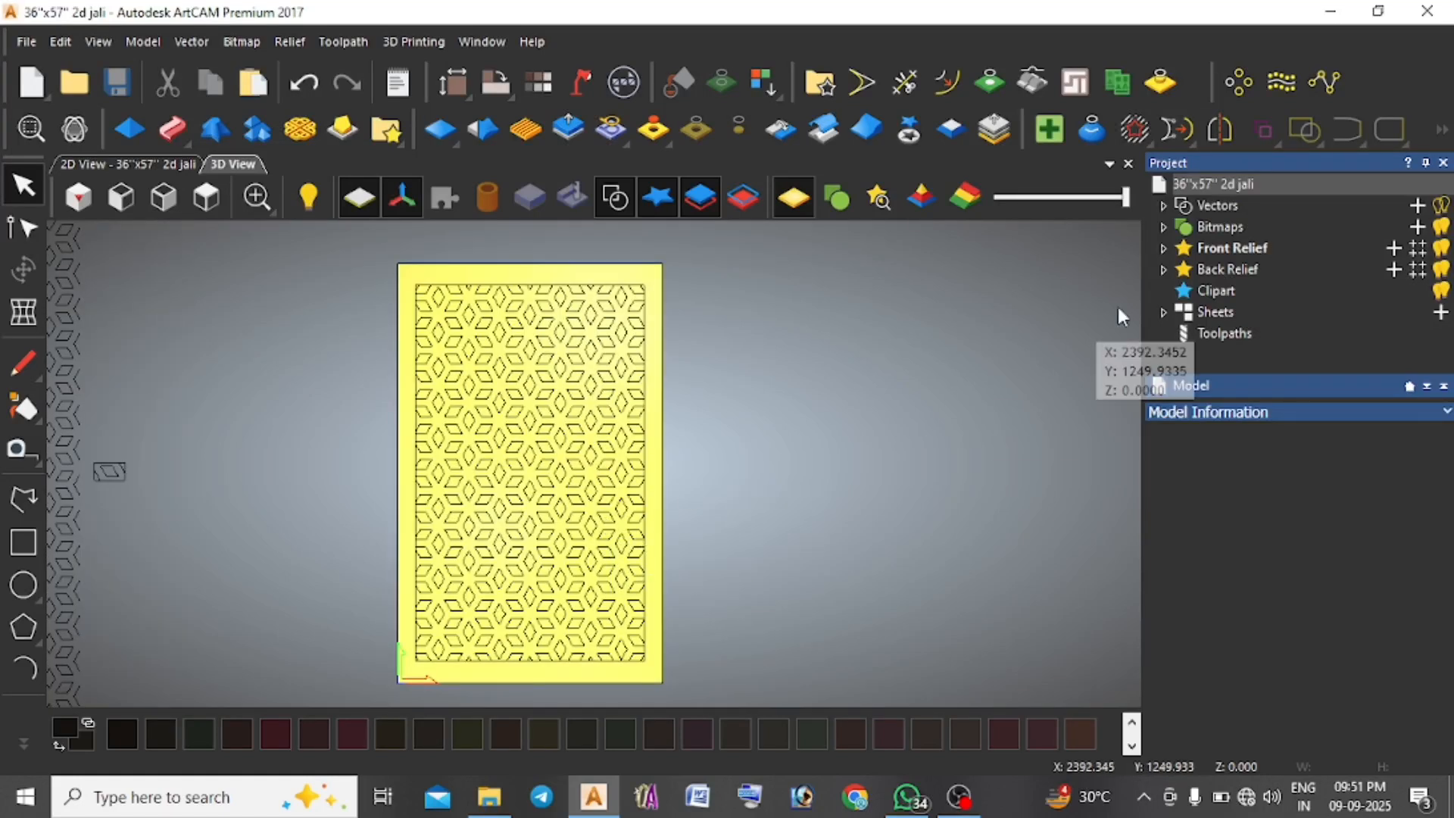
# Start a 2D profiling toolpath for the grouped pattern with an Inside profile and a finish depth of 40 mm.
pyautogui.click(1205, 334)
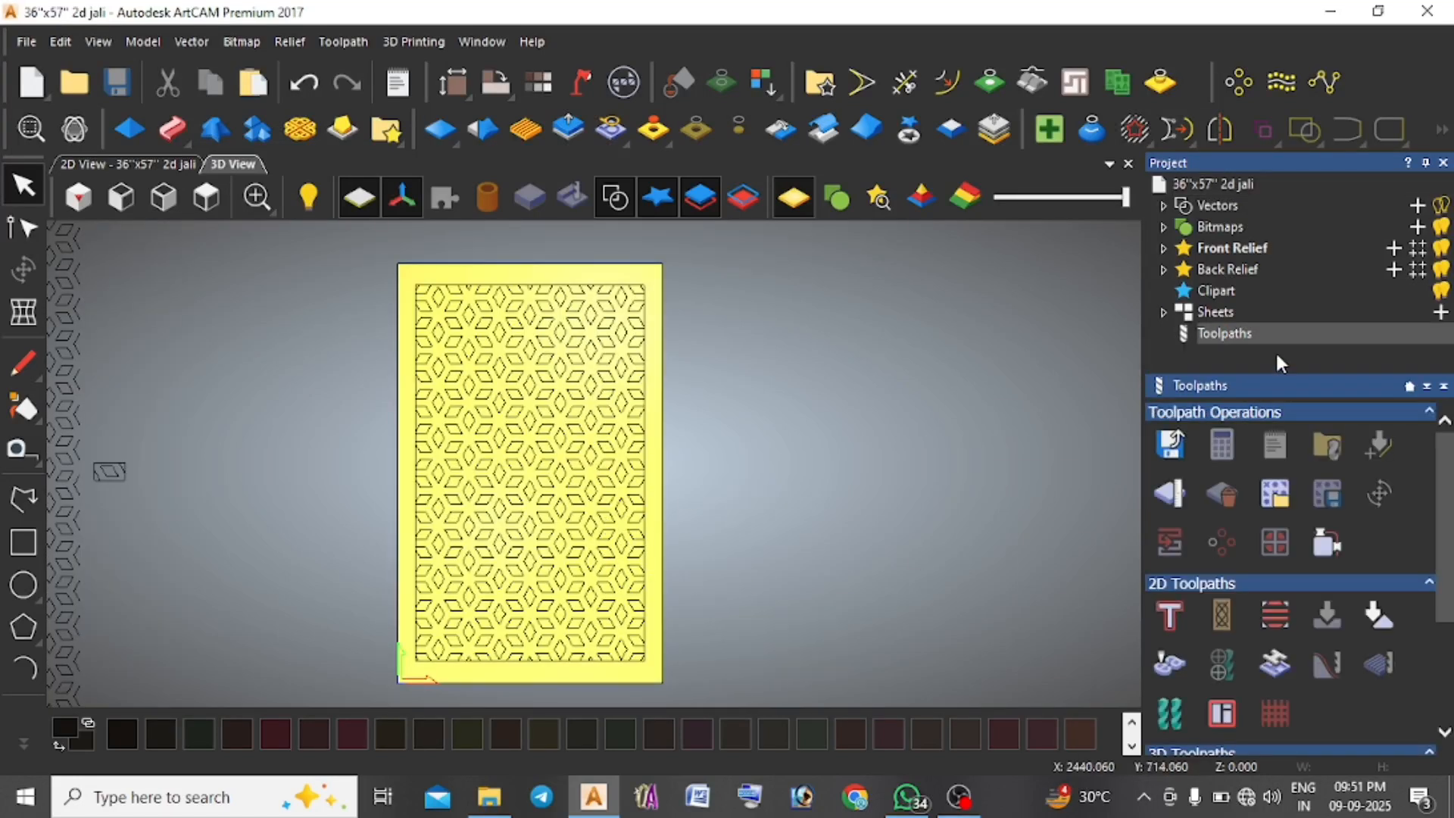
pyautogui.click(1172, 617)
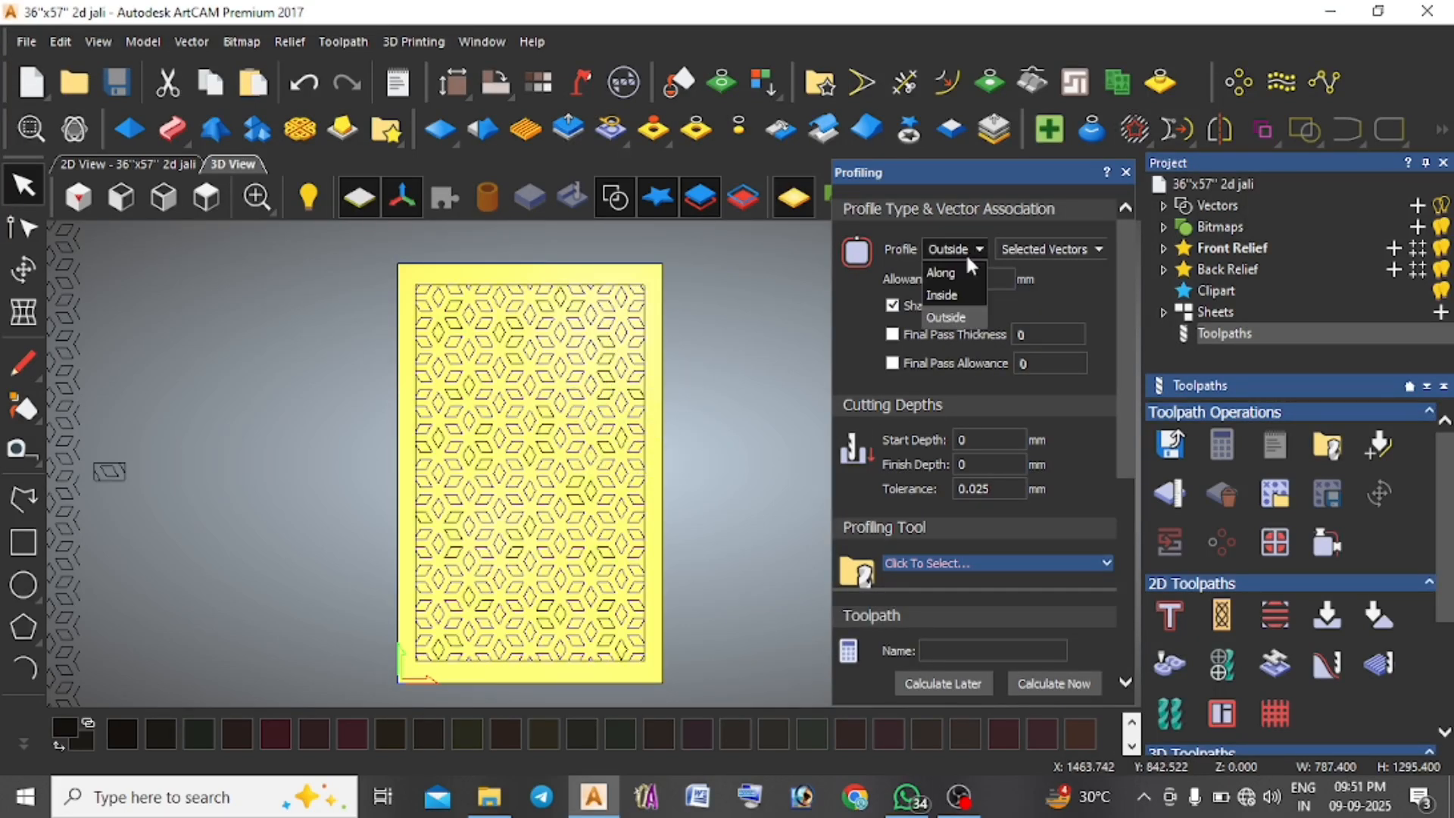
pyautogui.click(960, 294)
pyautogui.click(971, 464)
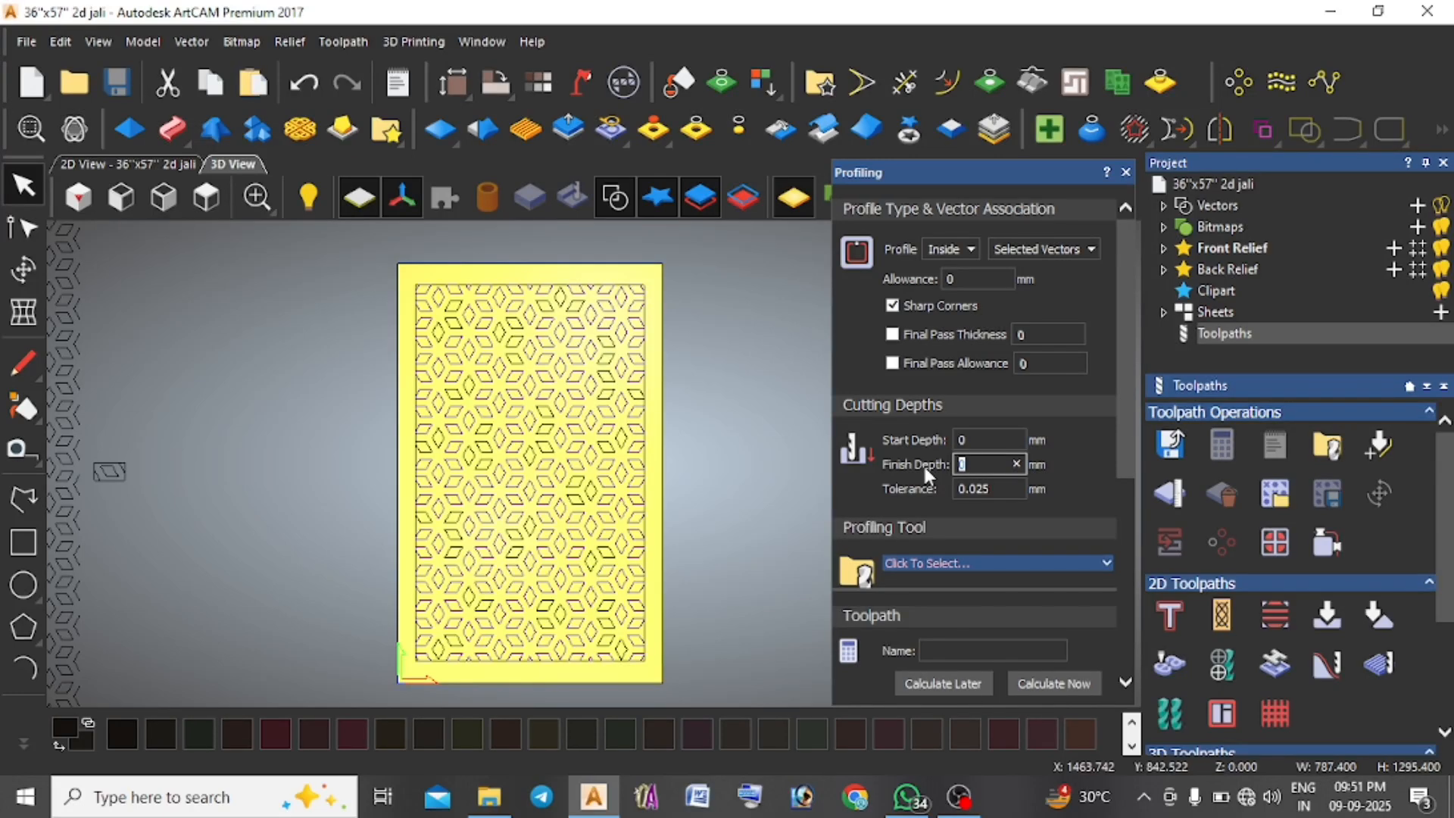
pyautogui.write('40')
# Assign the steel roughing tool End Mill 8 mm to the profiling toolpath.
pyautogui.click(951, 564)
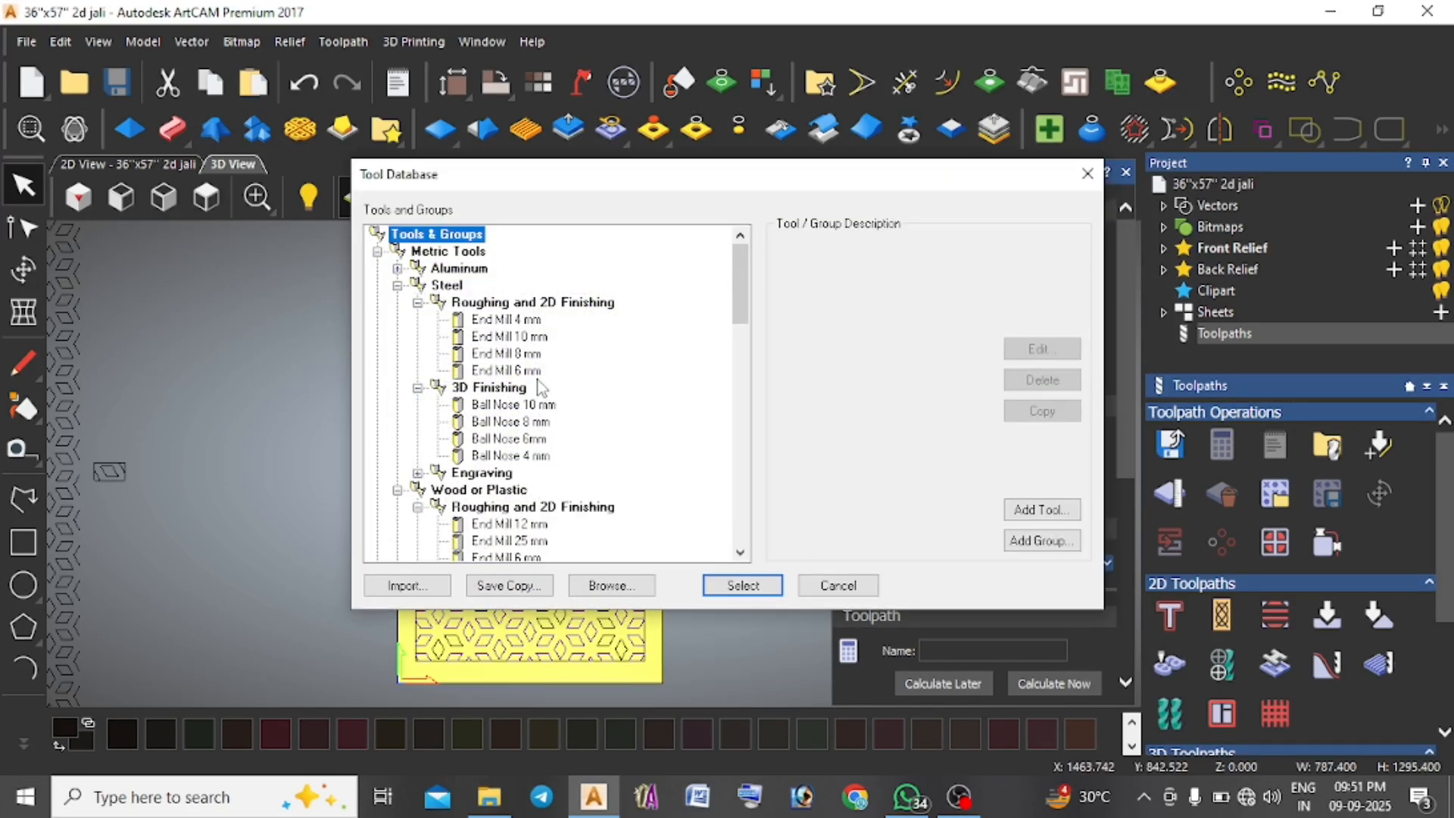
pyautogui.click(506, 354)
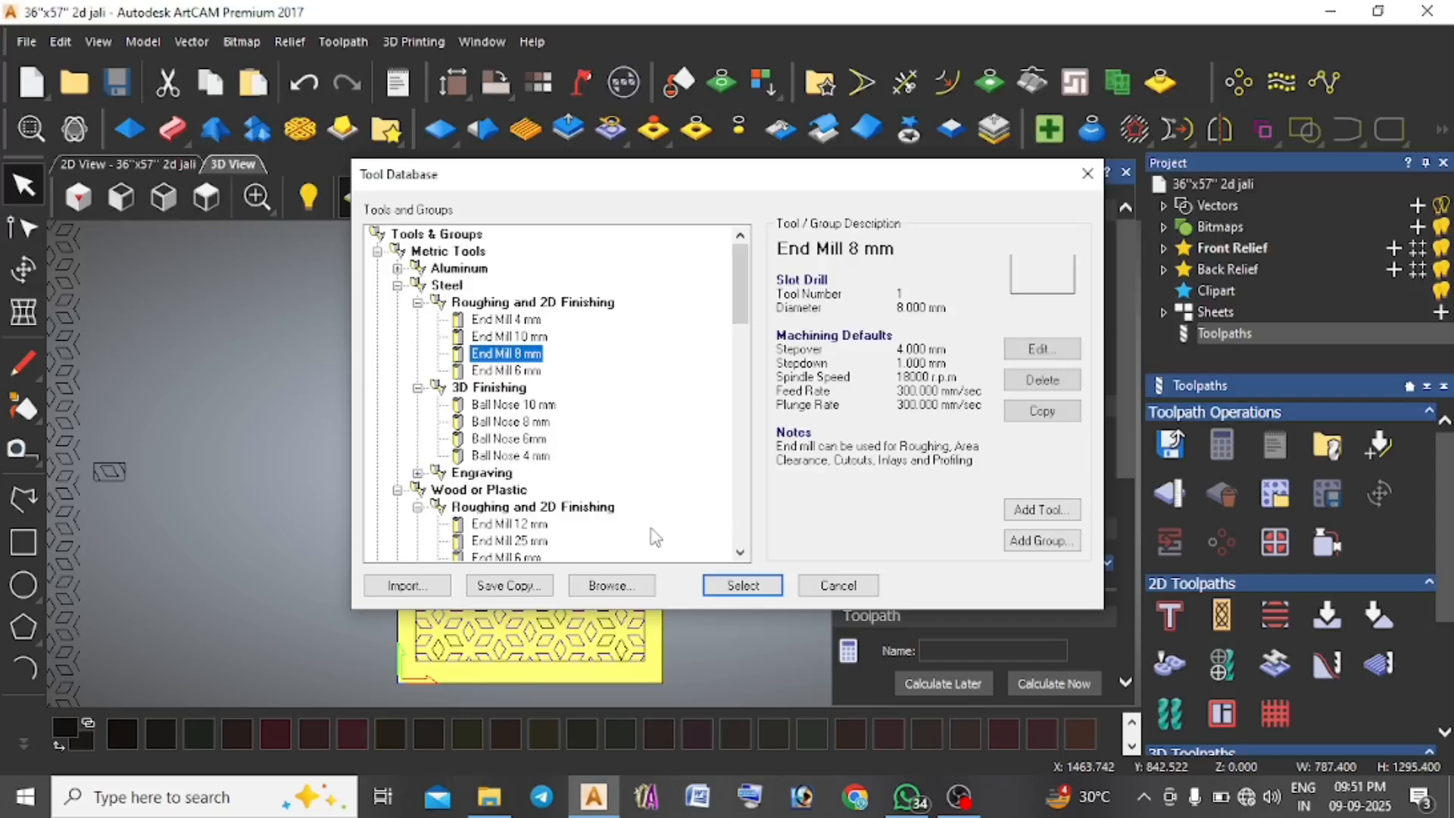
pyautogui.click(726, 588)
# Define the material thickness as 40 mm, calculate the profiling toolpath and save the model.
pyautogui.moveTo(1120, 441); pyautogui.dragTo(1111, 630)
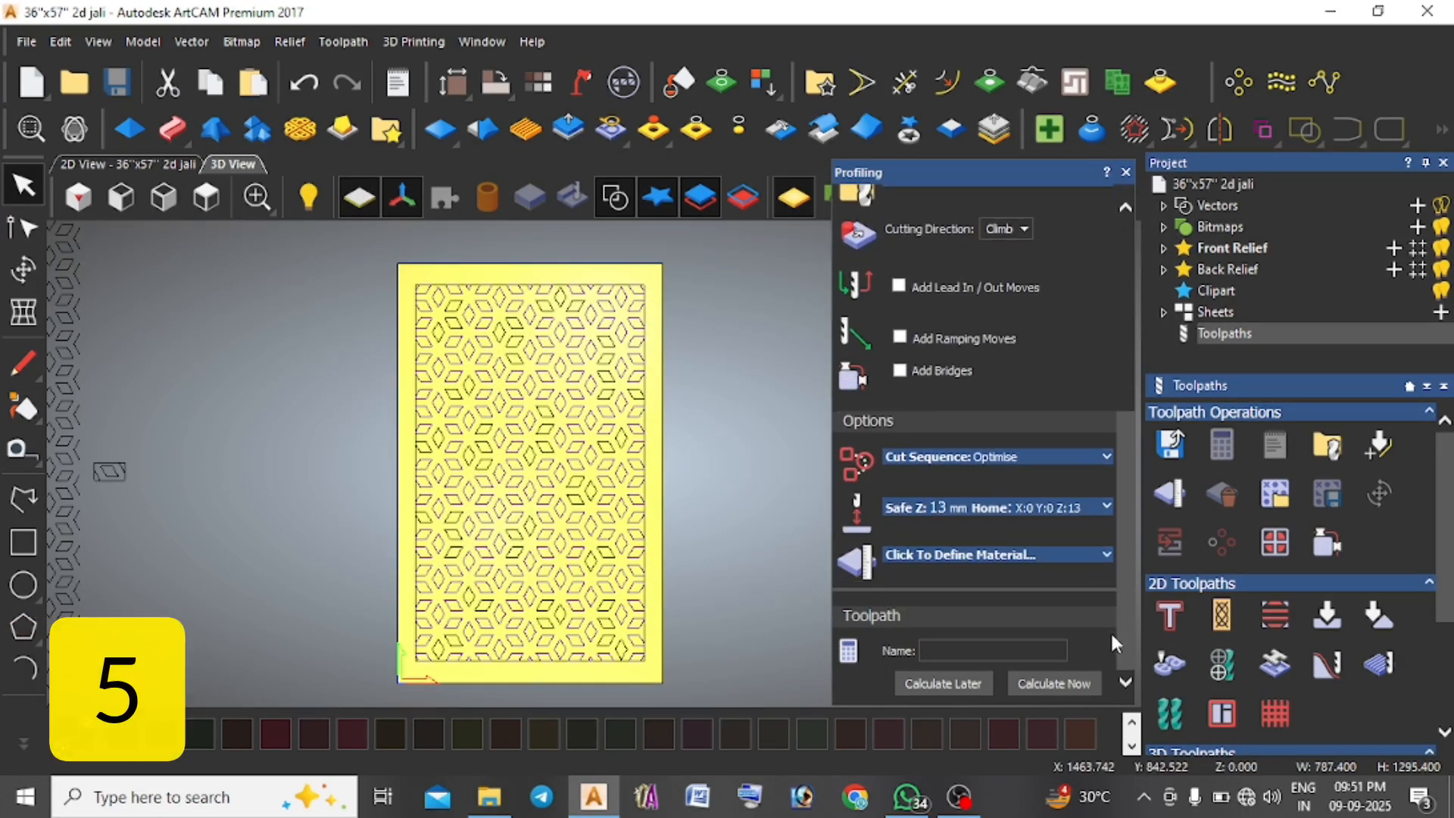
pyautogui.click(1021, 556)
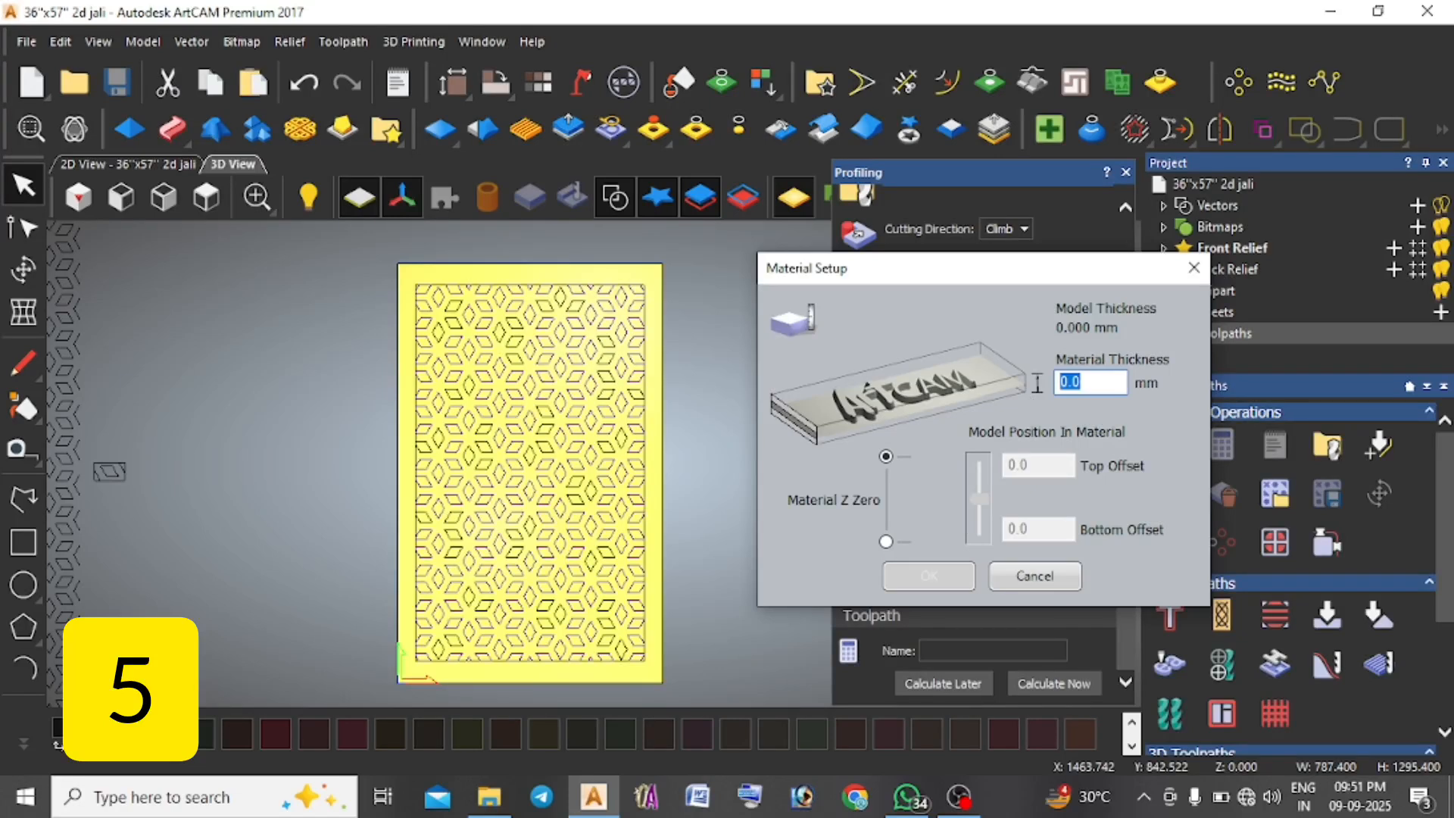
pyautogui.write('40')
pyautogui.click(929, 577)
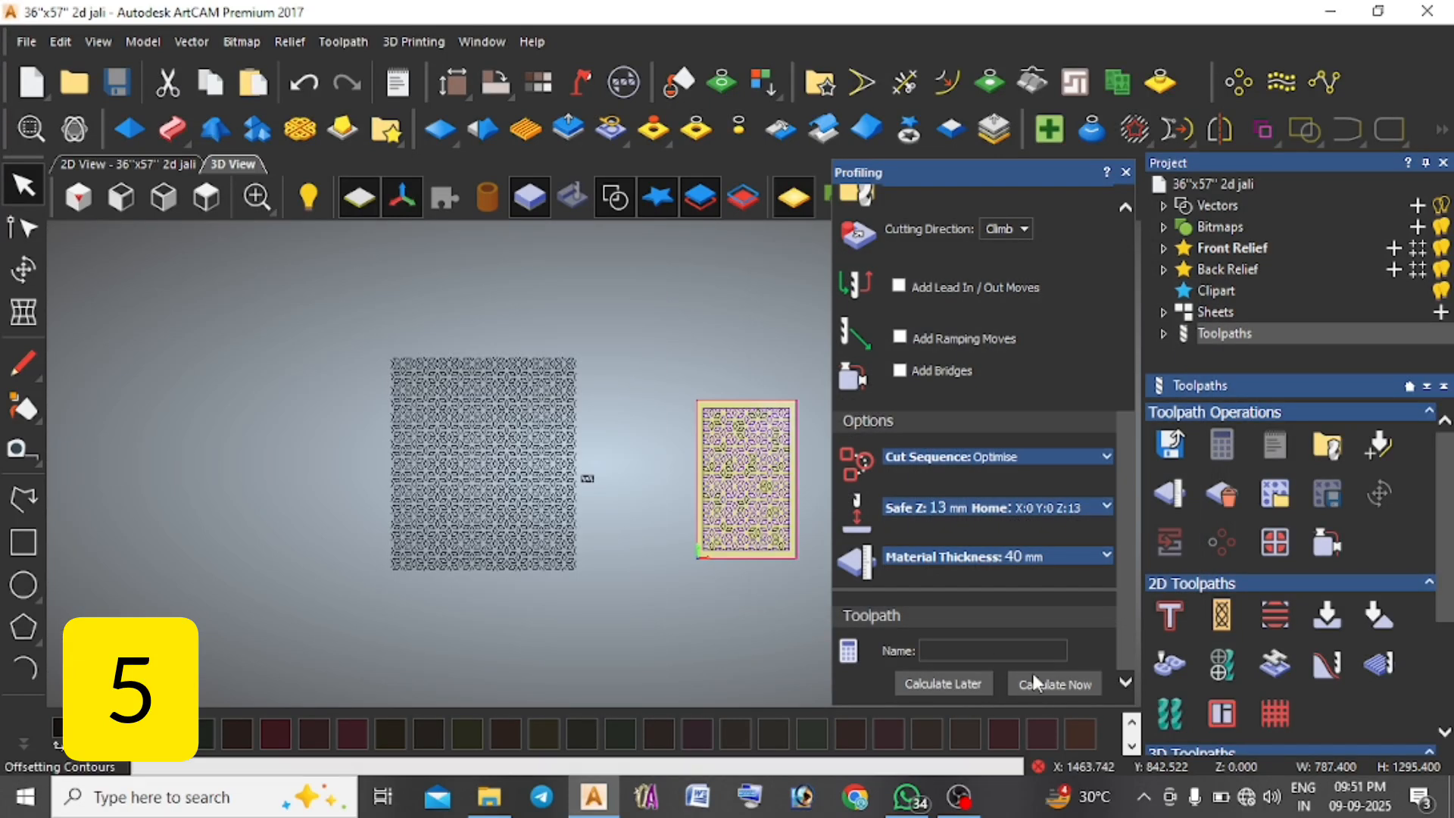
pyautogui.click(116, 82)
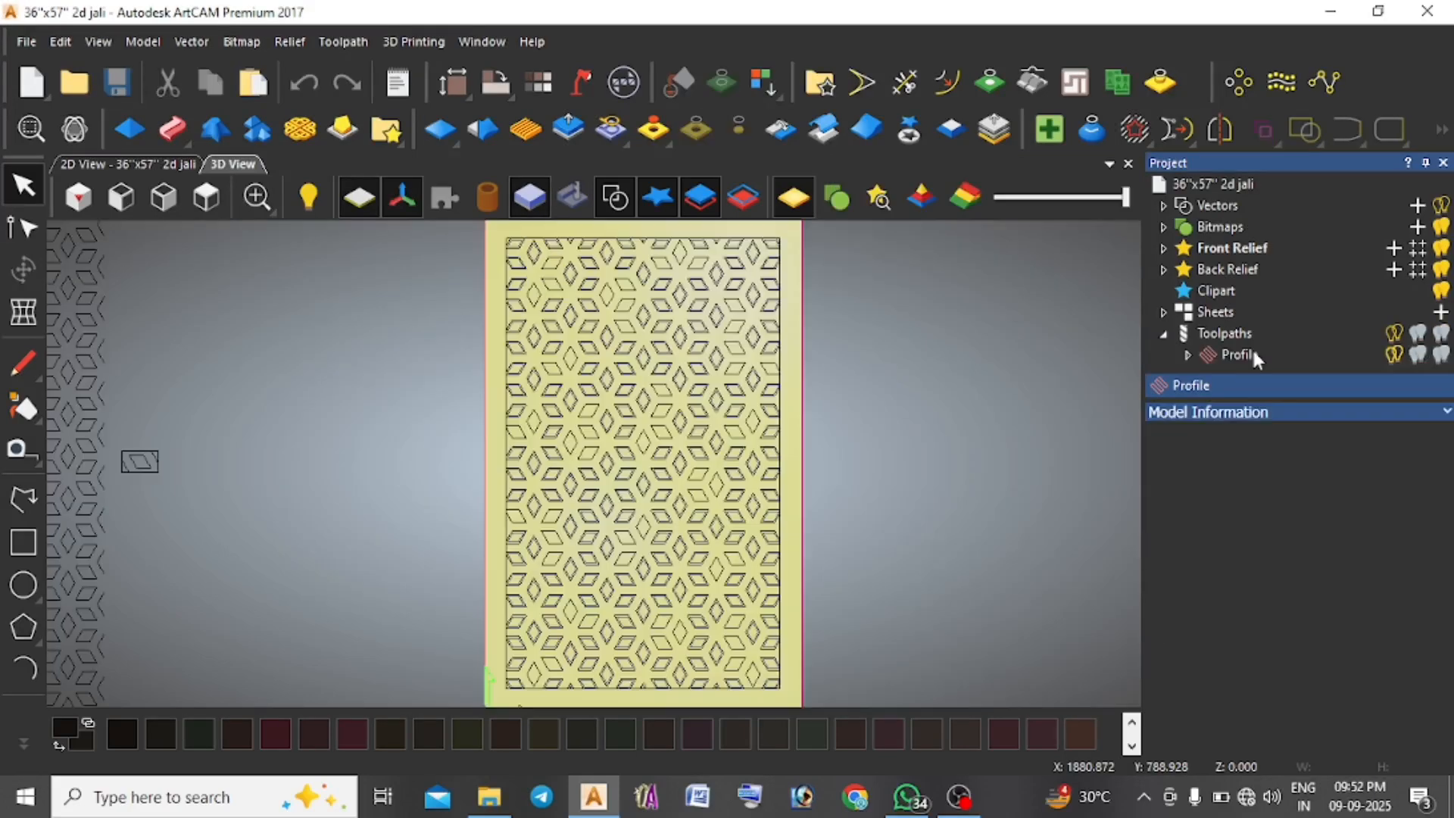
# Simulate the Profile toolpath on the whole model at Standard resolution.
pyautogui.click(1253, 351)
pyautogui.click(1313, 475)
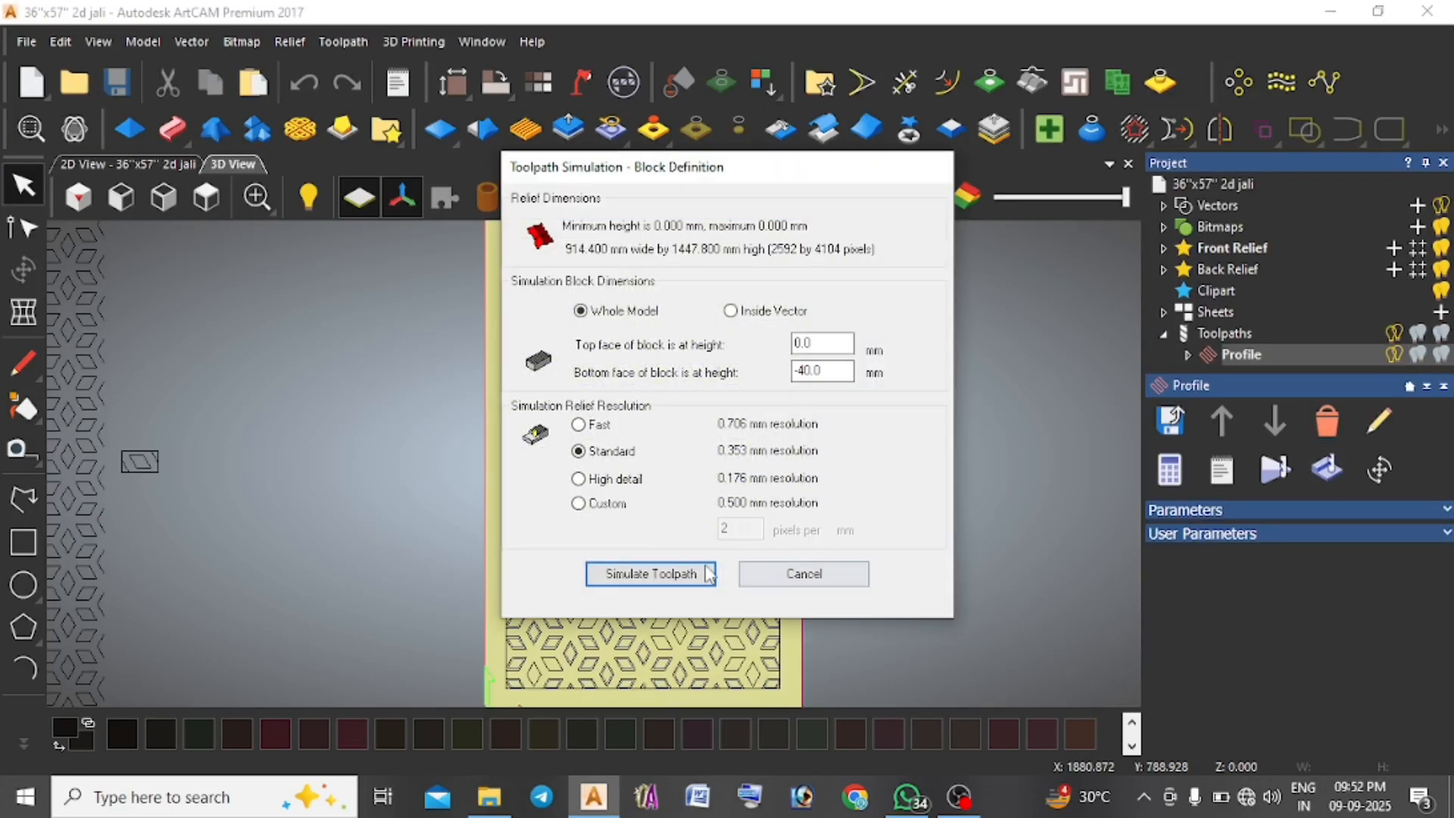
pyautogui.click(665, 571)
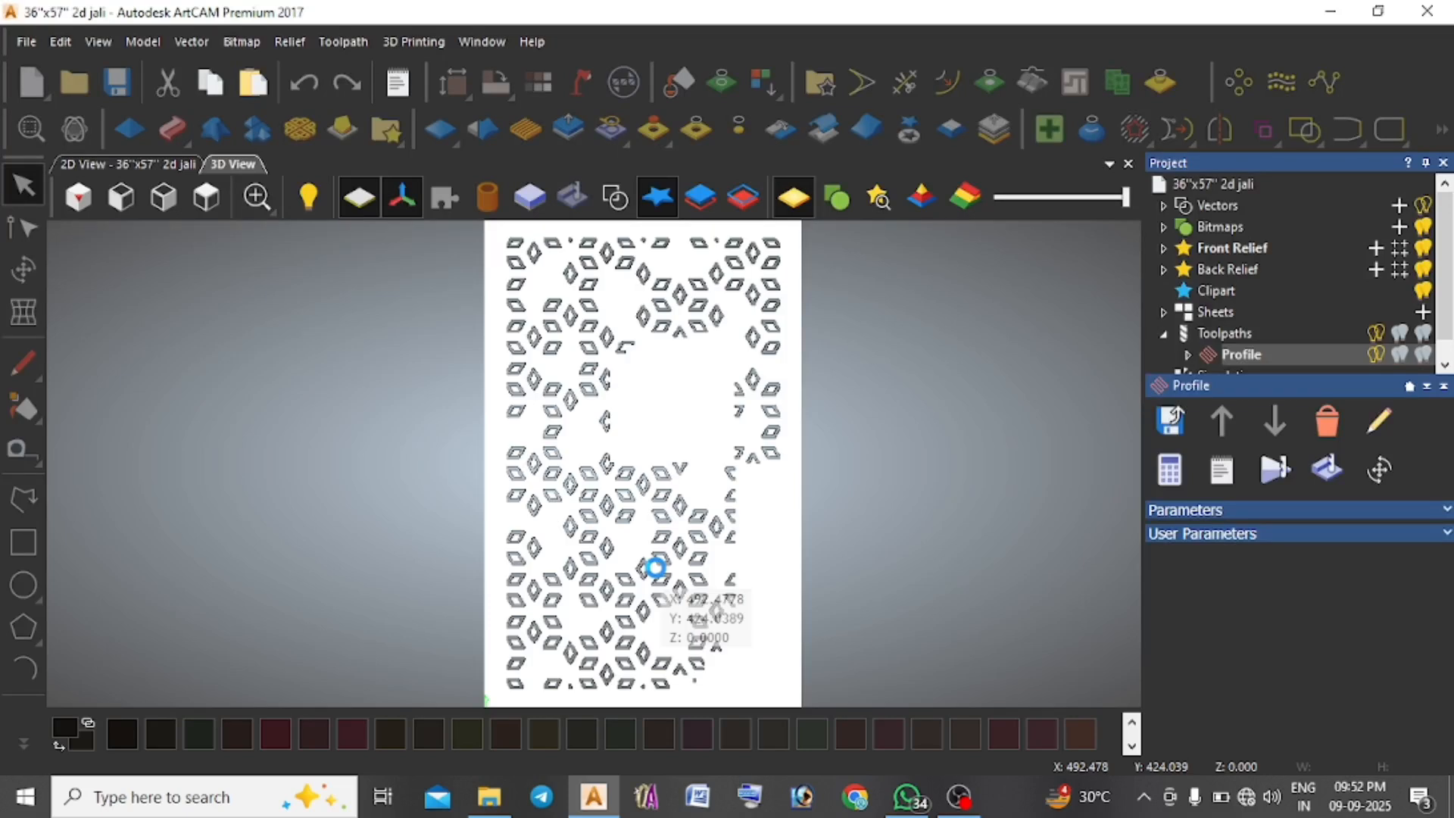
# Delete the waste material from the simulation by picking the jali panel as the material to keep.
pyautogui.scroll(-1, 1227, 327)
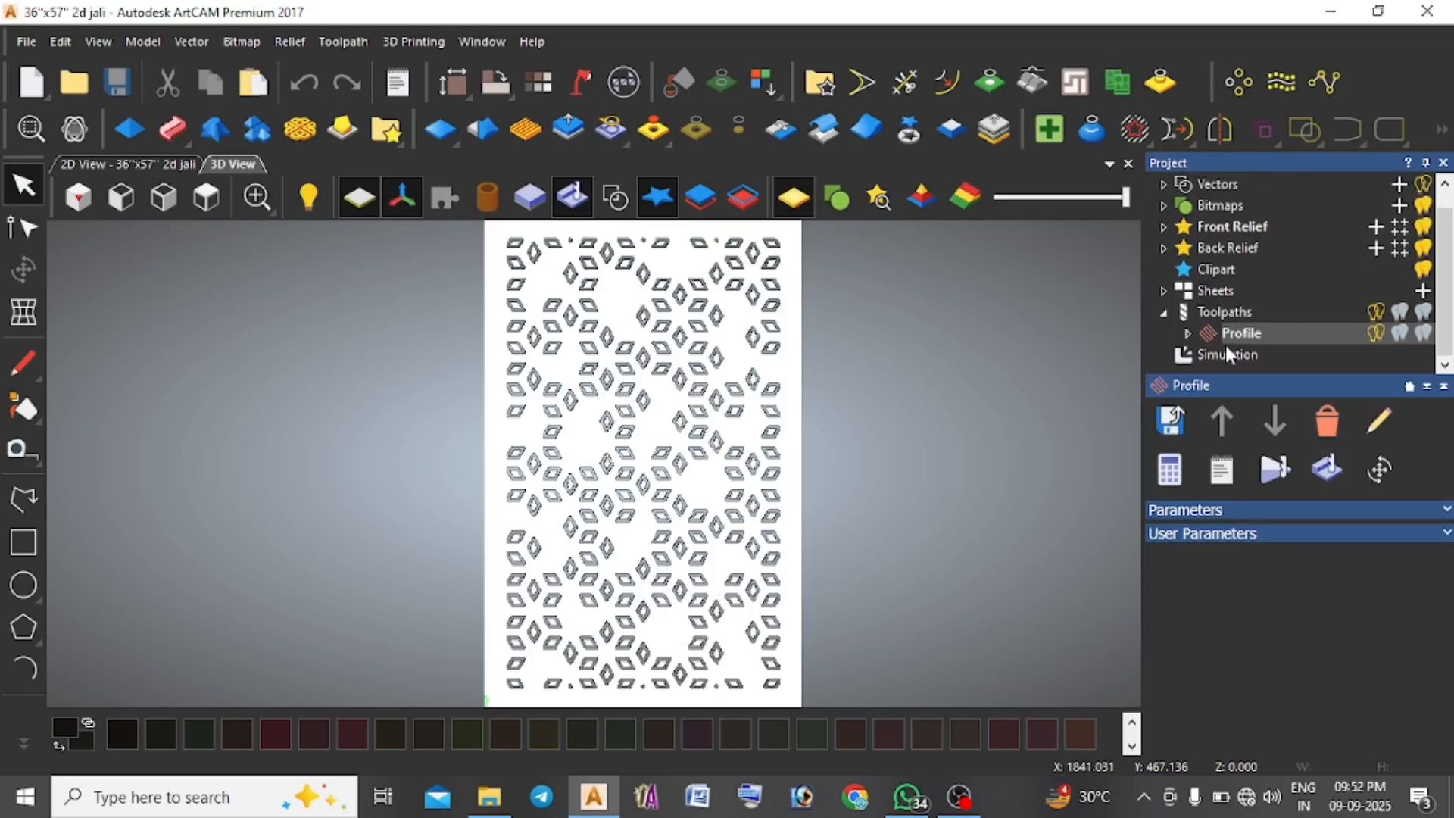
pyautogui.click(1225, 350)
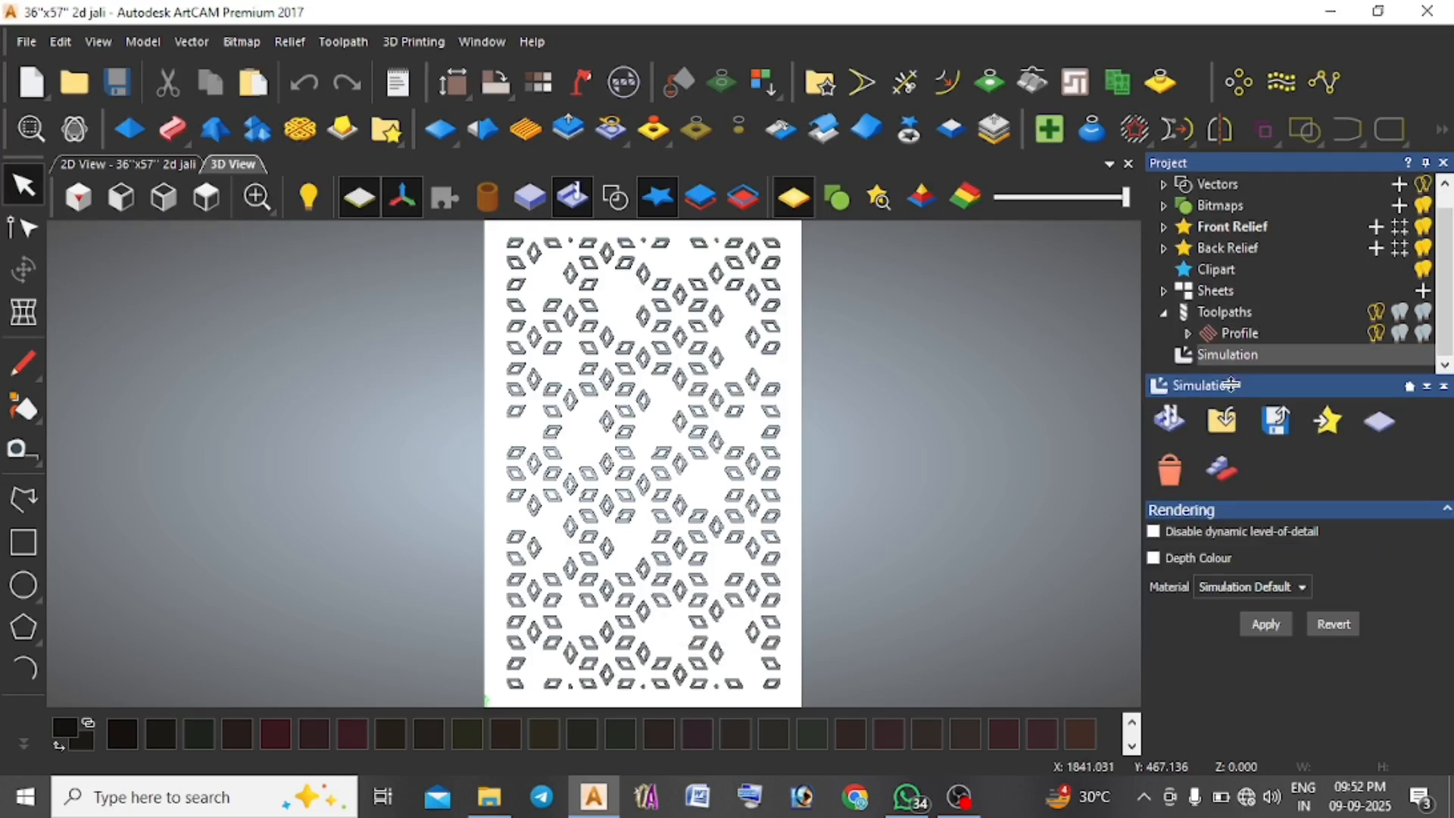
pyautogui.click(1223, 465)
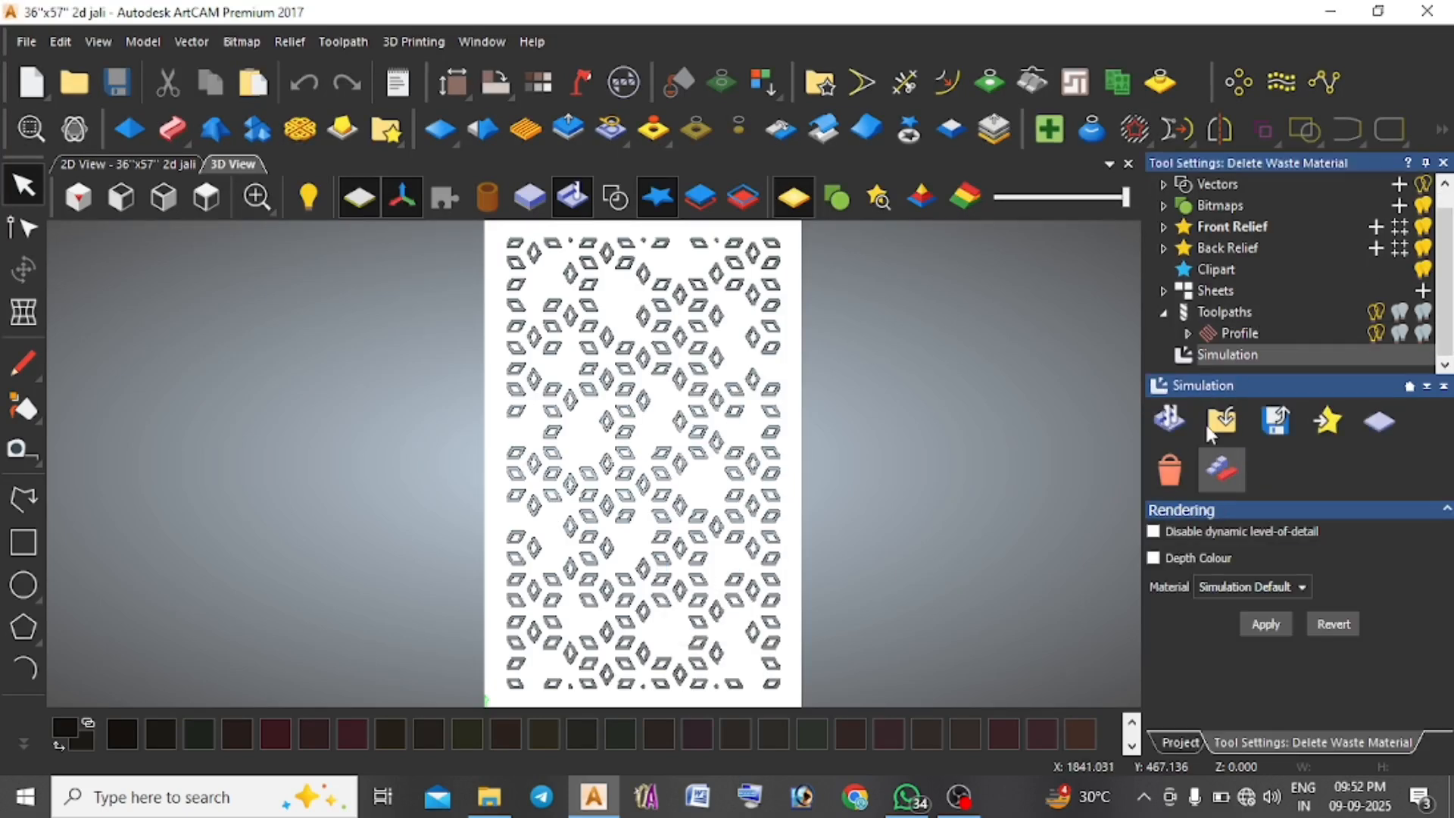
pyautogui.click(784, 373)
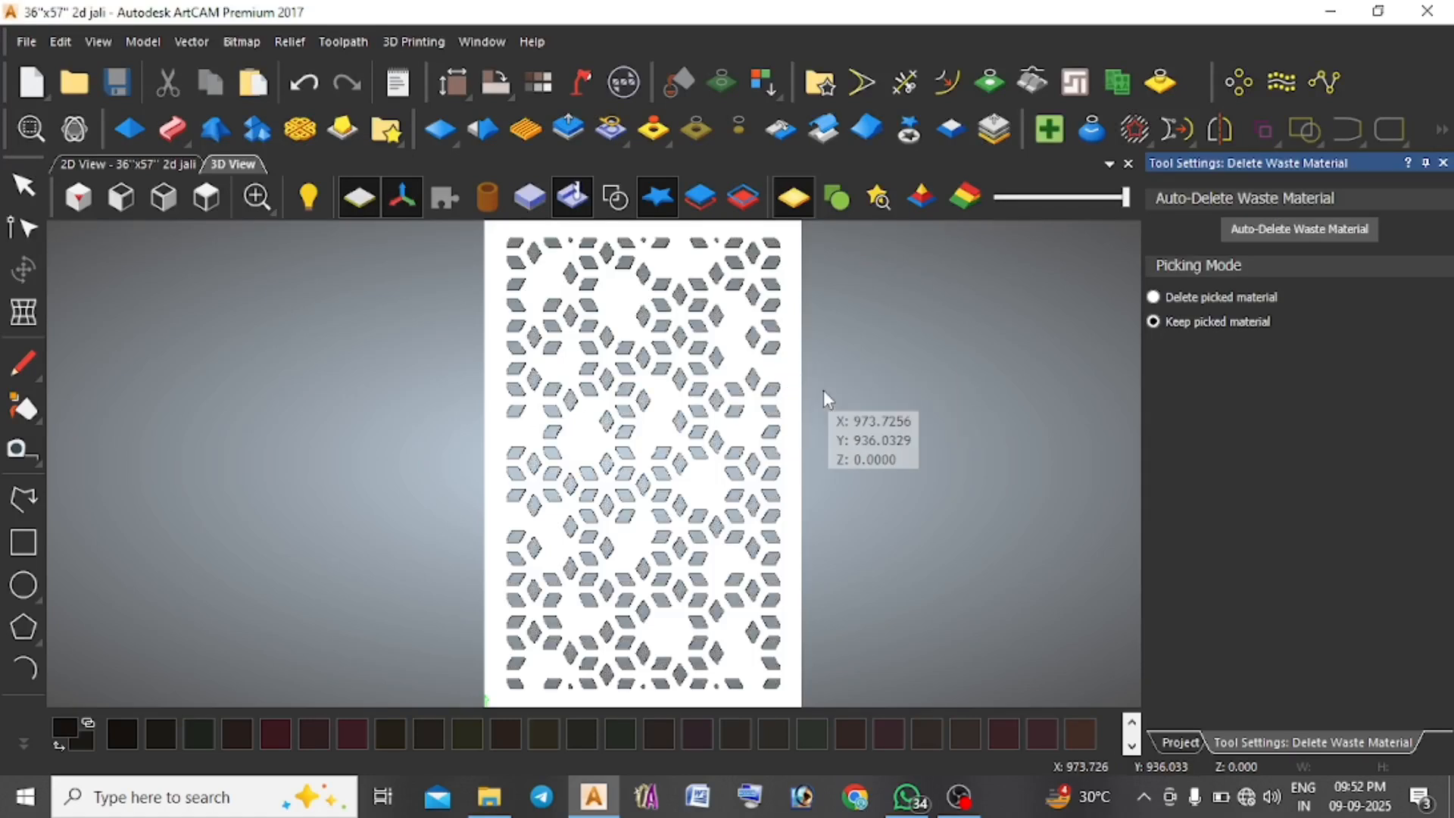
# Show the vectors over the simulation, leave waste deletion and select the group of scattered rhombi.
pyautogui.click(616, 197)
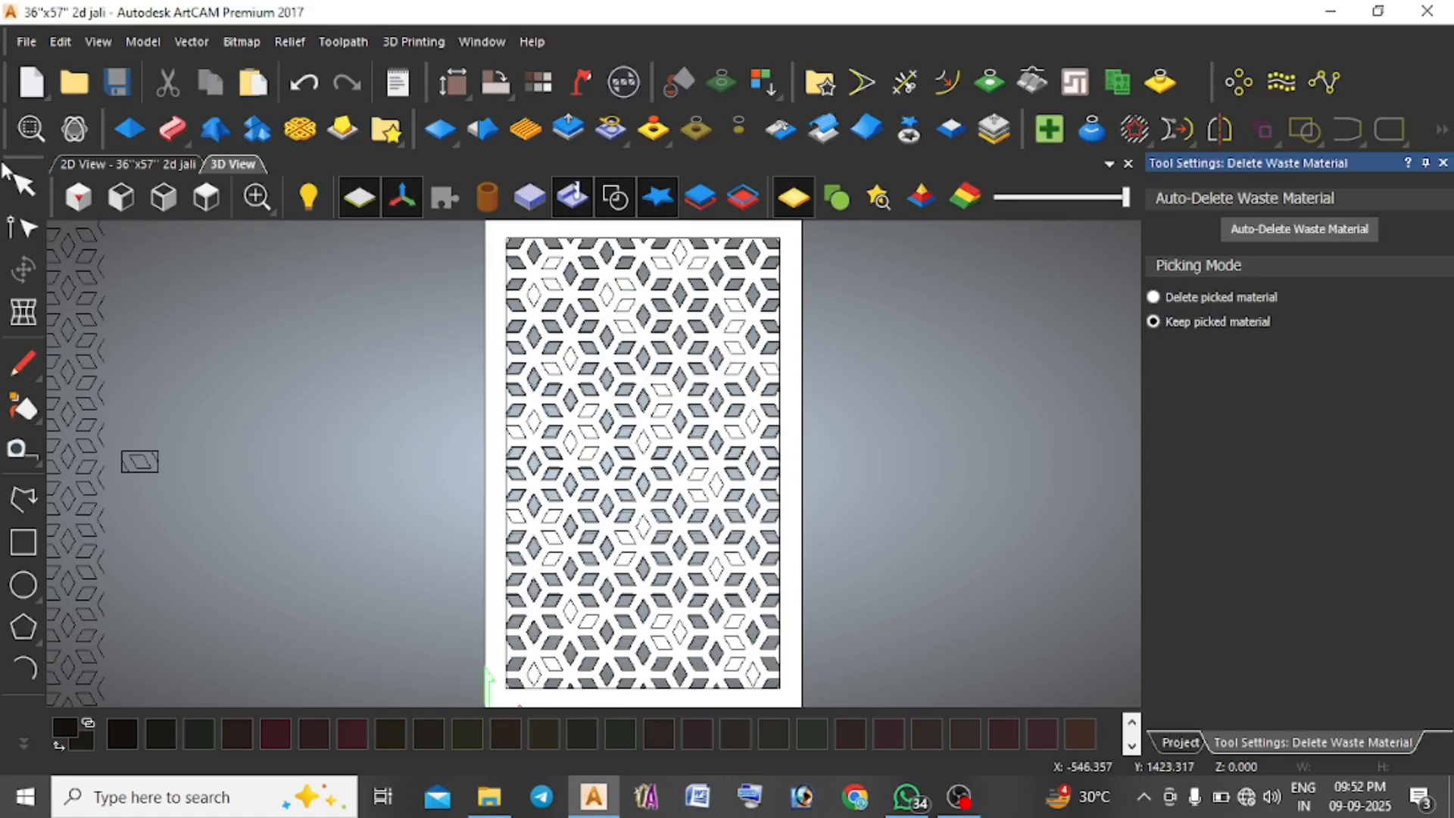
pyautogui.press('Escape')
pyautogui.hotkey('ctrl', 'a')
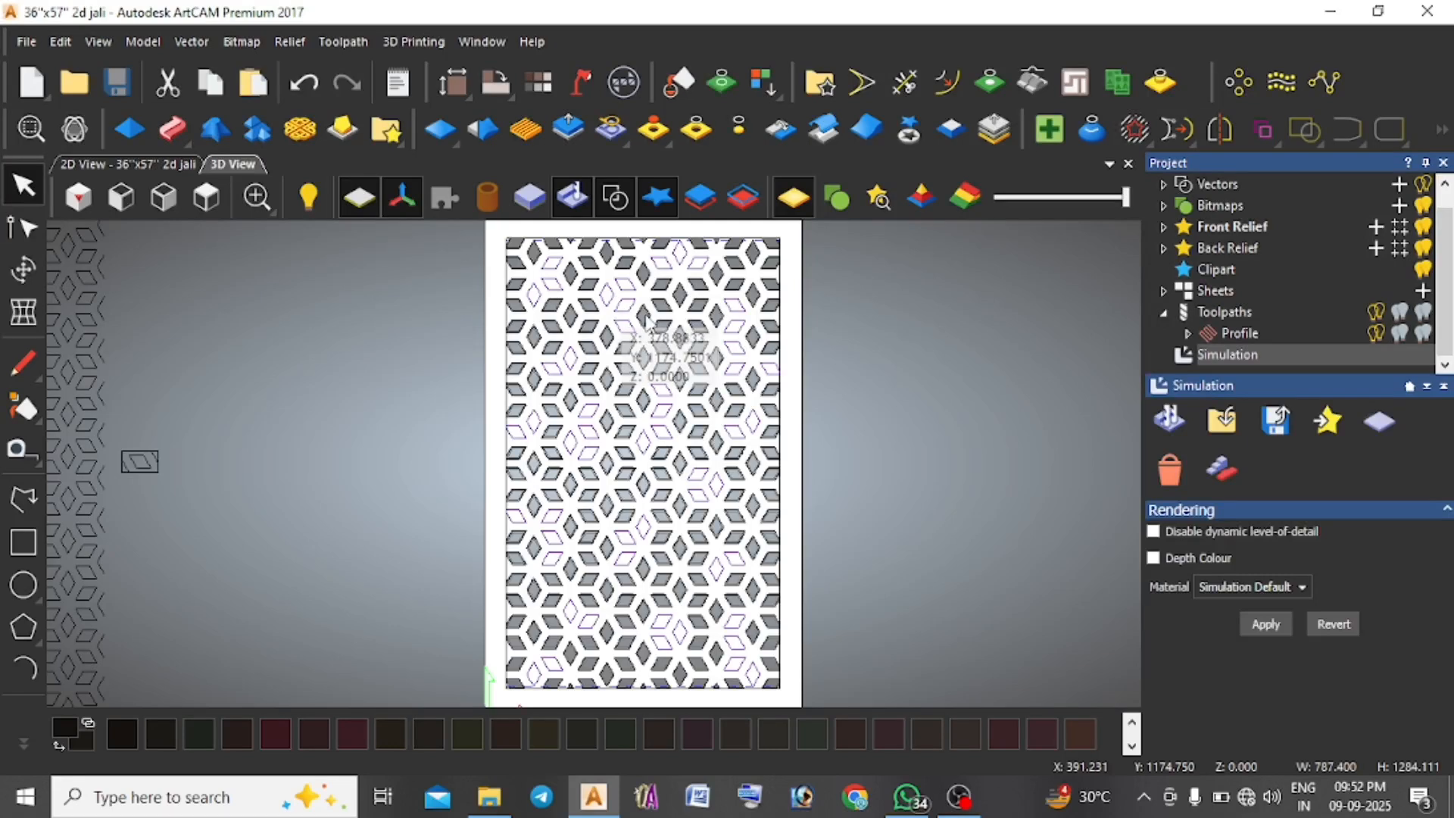
# Start a 2D Area Clearance toolpath for the selected rhombi with a finish depth of 8 mm.
pyautogui.click(1248, 309)
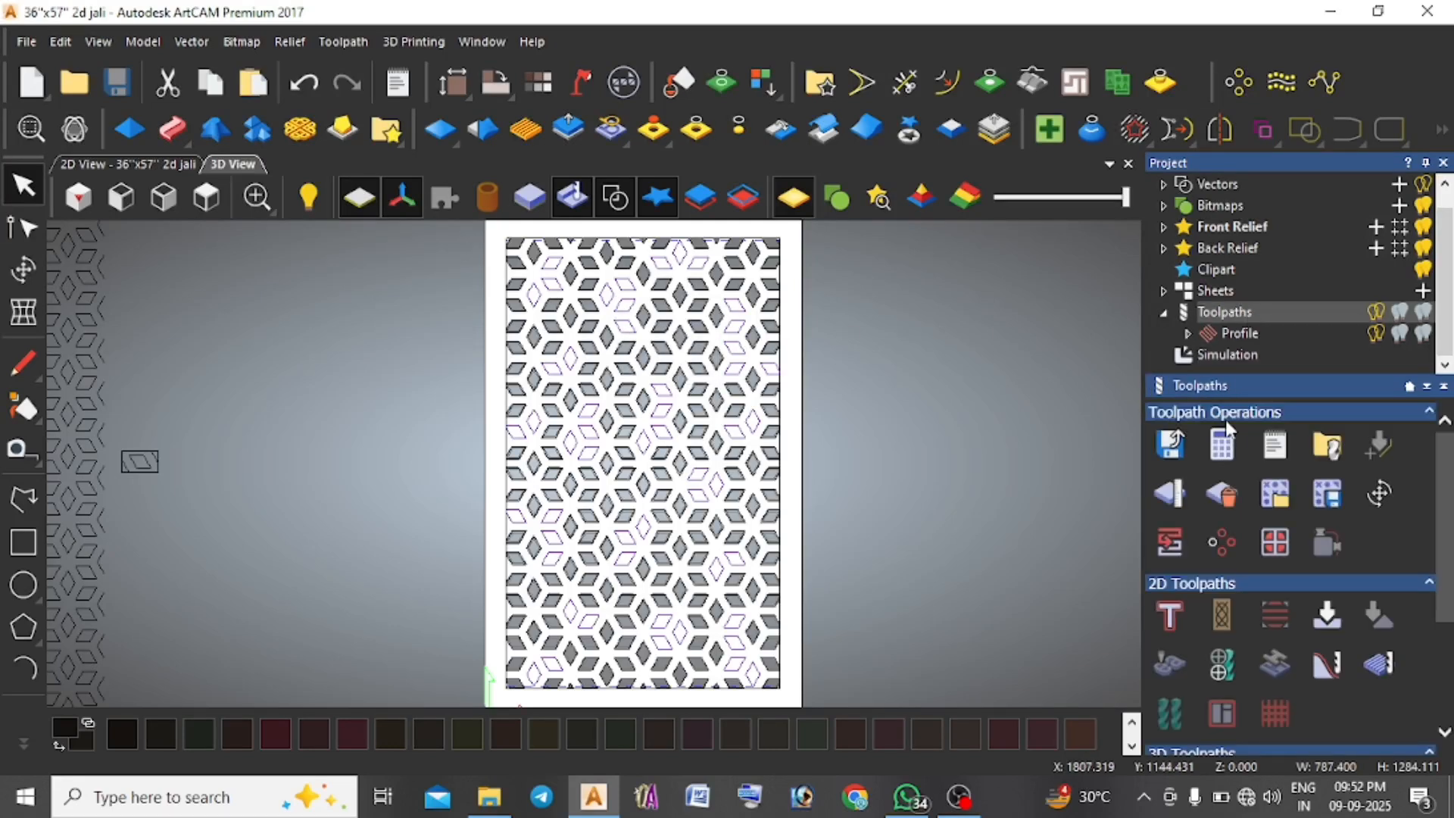
pyautogui.click(1261, 602)
pyautogui.click(938, 244)
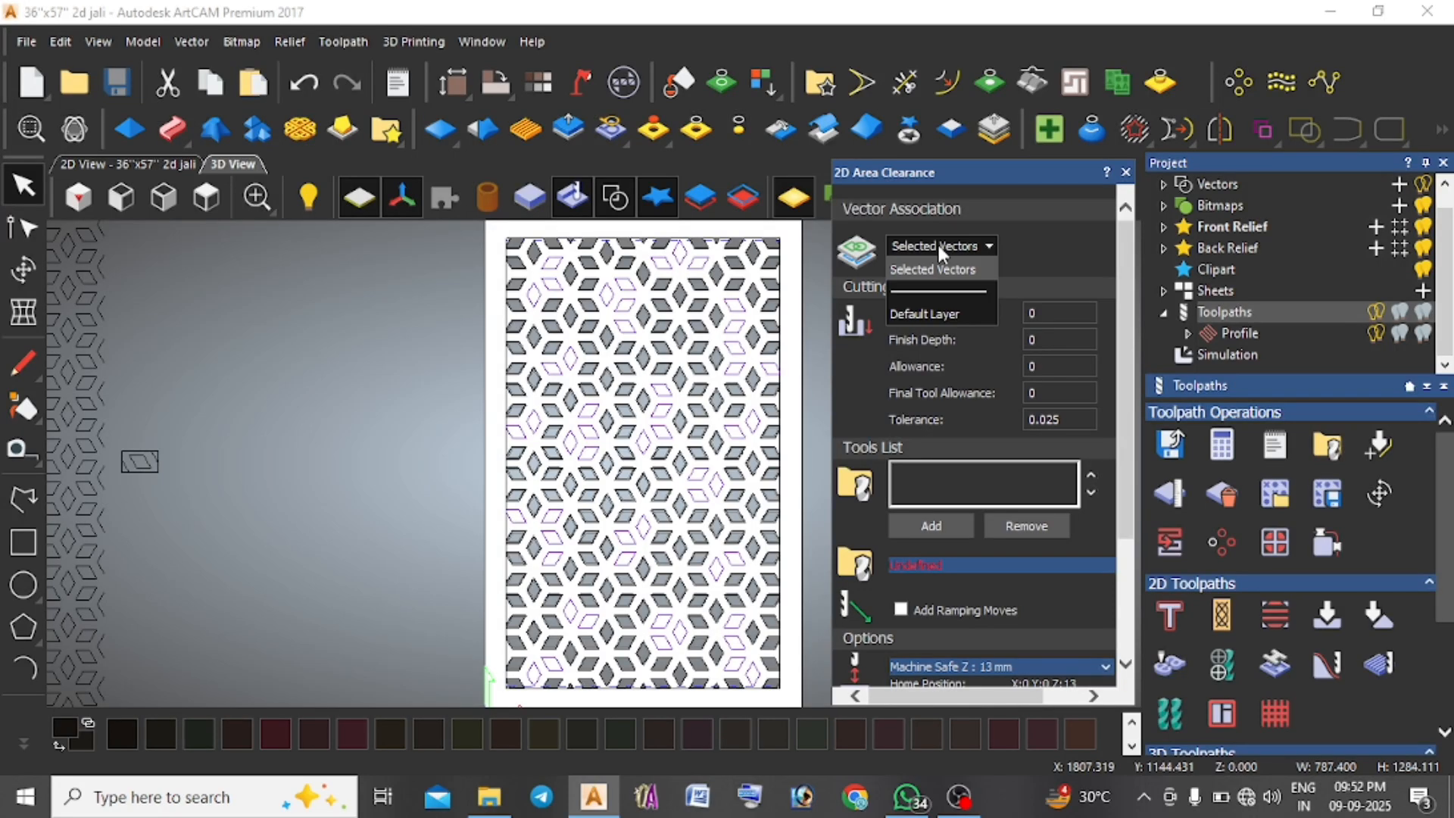
pyautogui.click(1058, 278)
pyautogui.moveTo(1048, 343); pyautogui.dragTo(1015, 351)
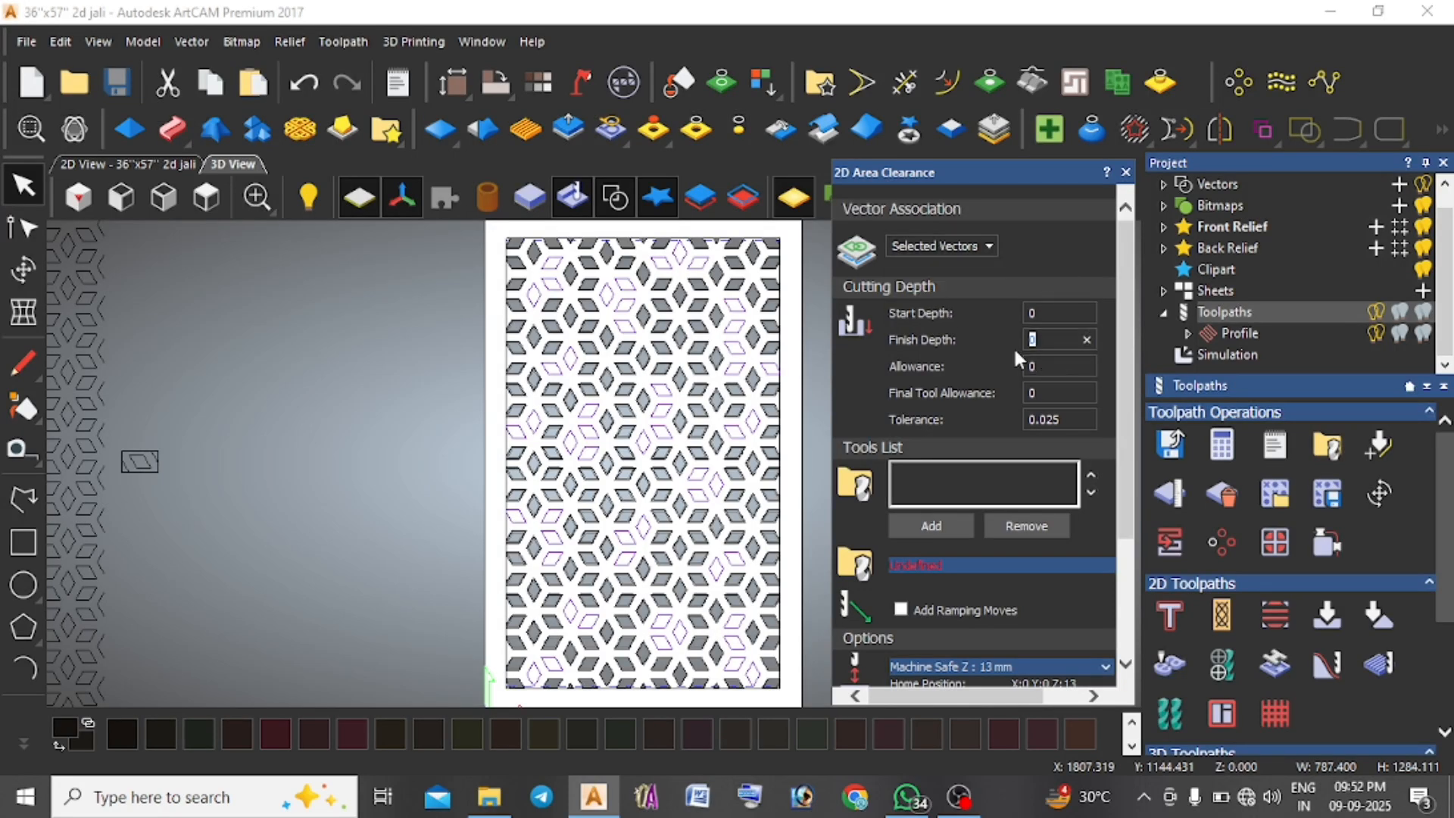
pyautogui.write('8')
# Add the steel roughing tool End Mill 8 mm with a stepdown of 2 mm and a stepover of 5 mm.
pyautogui.click(948, 523)
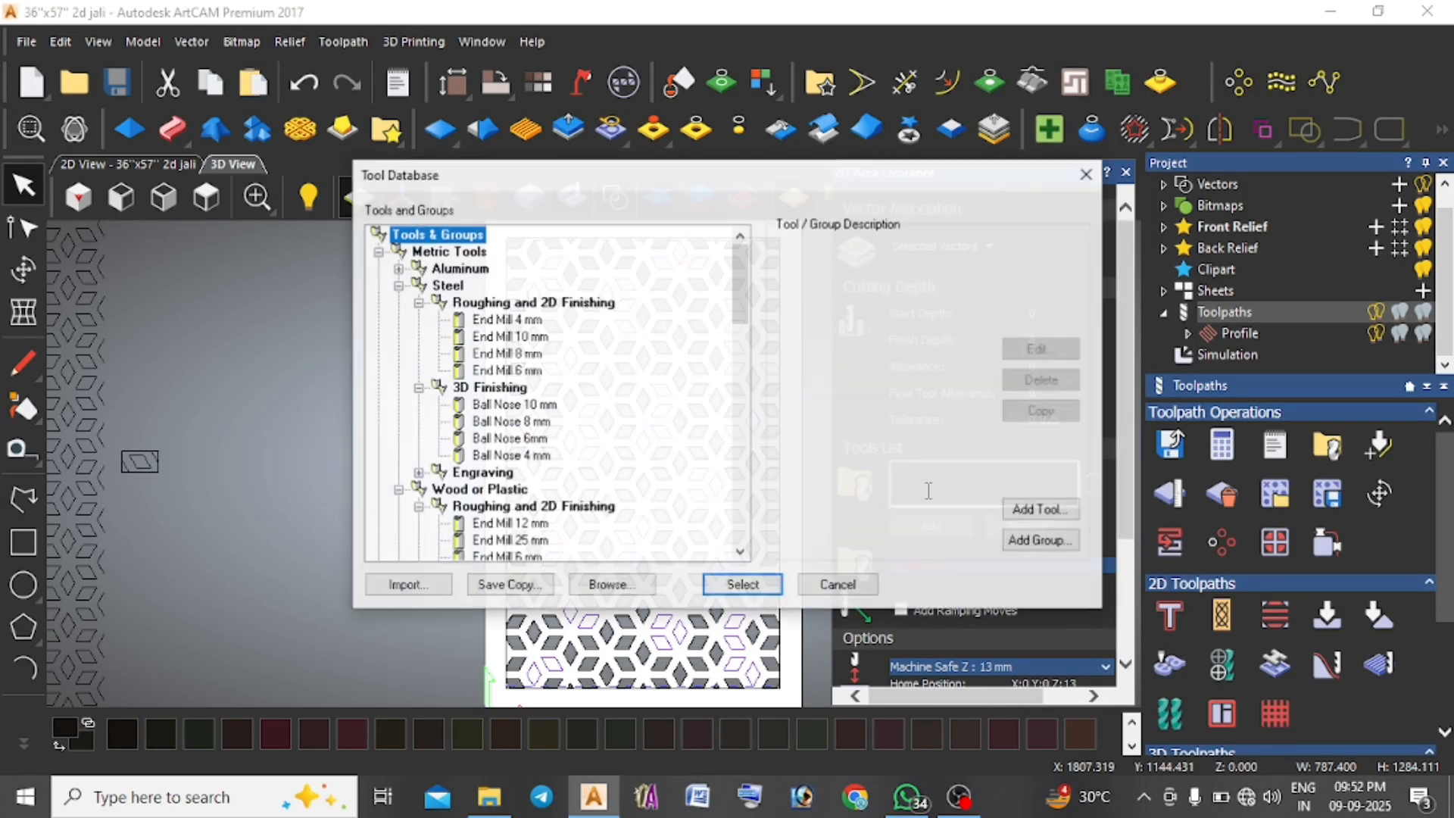
pyautogui.click(524, 353)
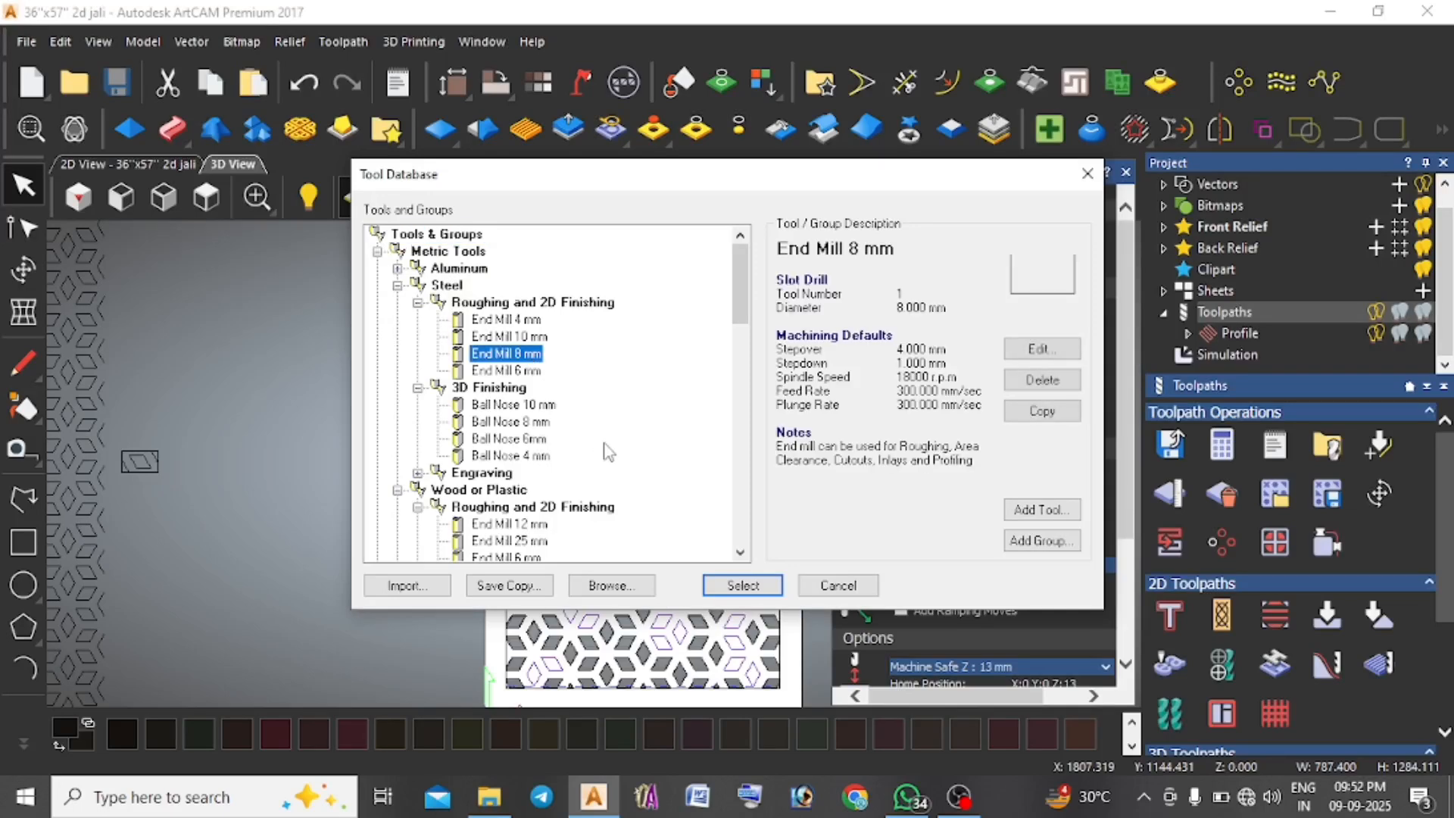
pyautogui.click(753, 591)
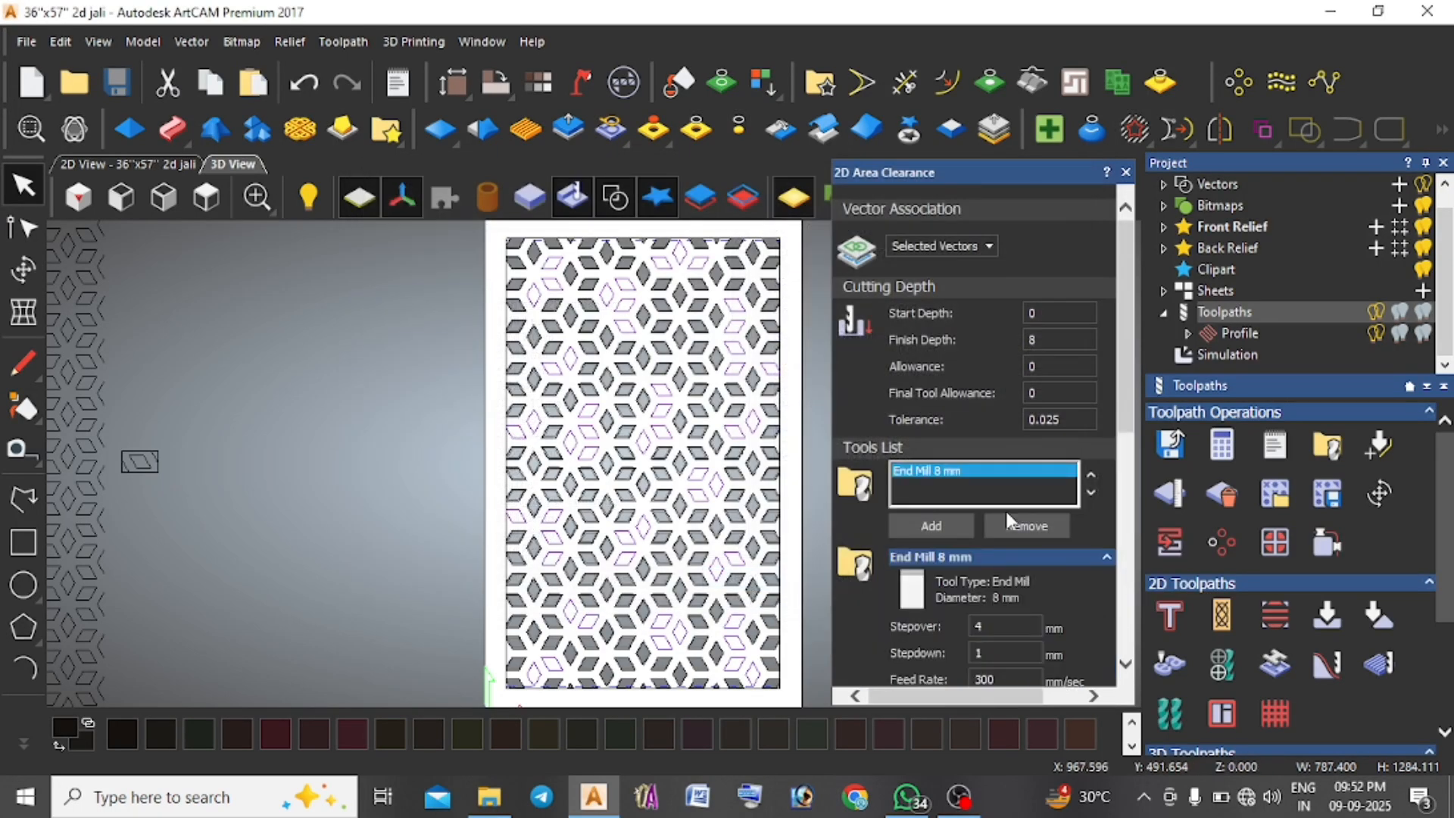
pyautogui.moveTo(1125, 405); pyautogui.dragTo(1129, 484)
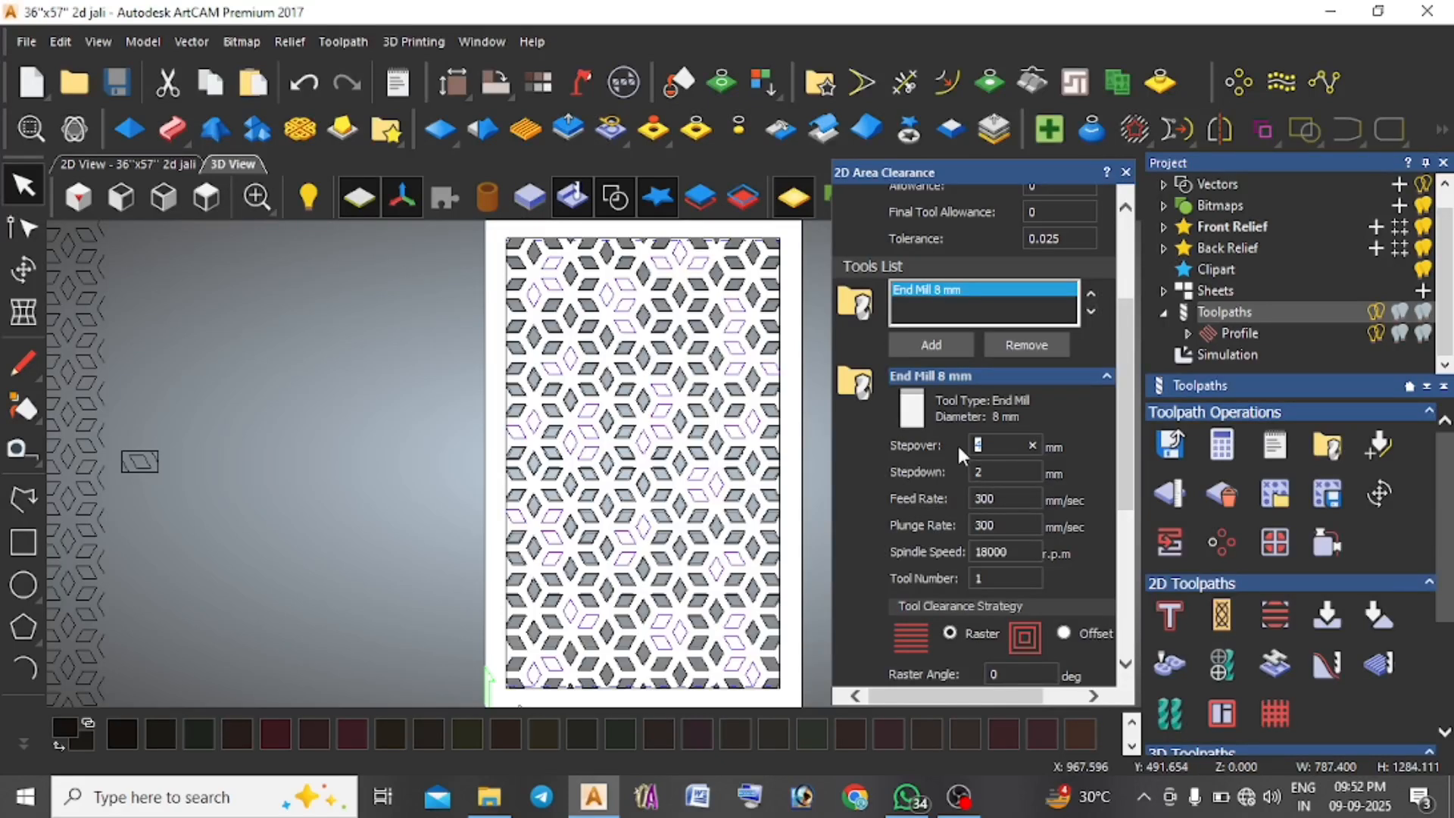
pyautogui.write('5')
# Calculate the area clearance toolpath with the raster strategy and simulate it on the cut jali.
pyautogui.moveTo(1131, 464); pyautogui.dragTo(1118, 580)
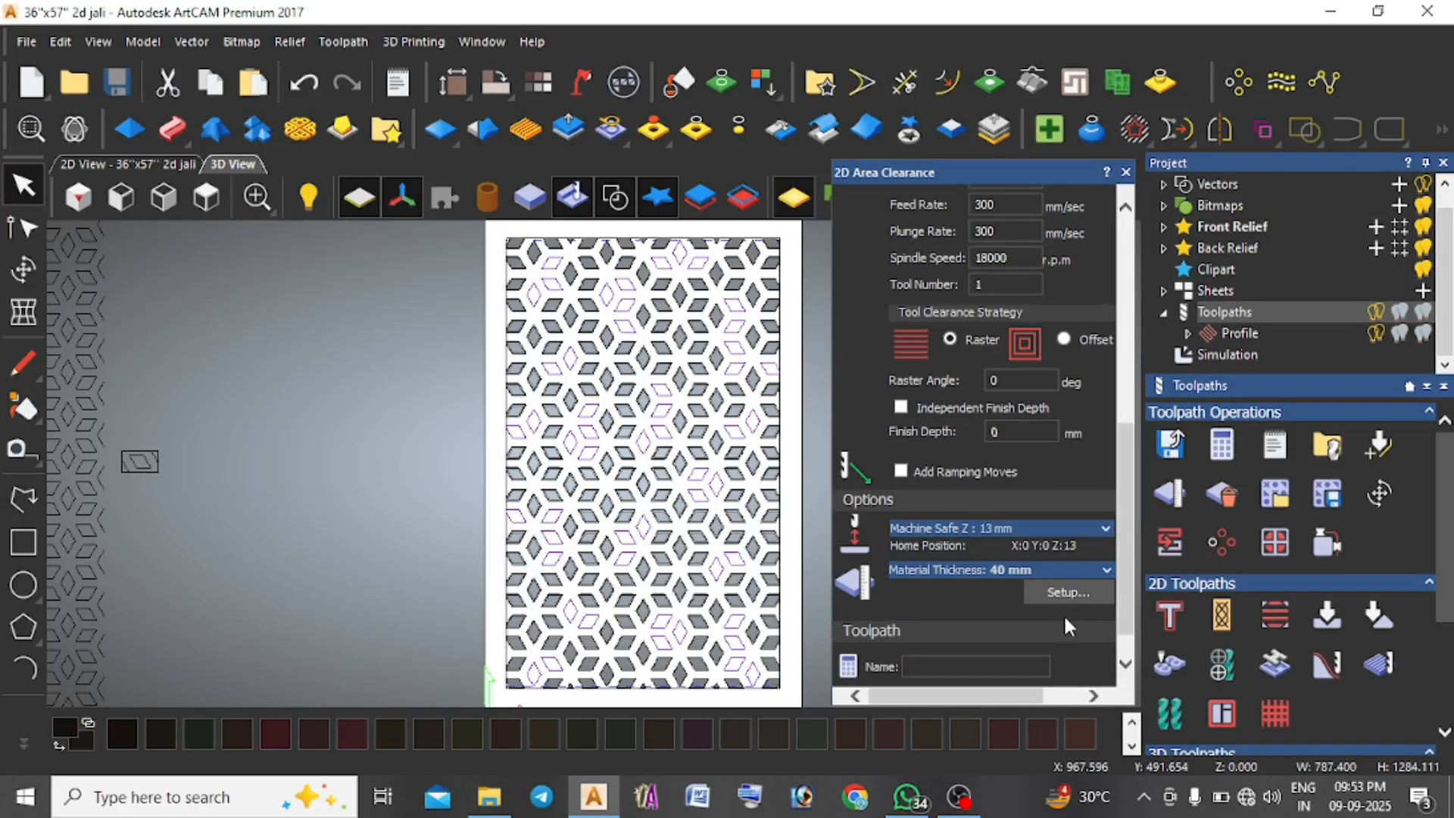
pyautogui.scroll(-1, 1057, 670)
pyautogui.click(1076, 663)
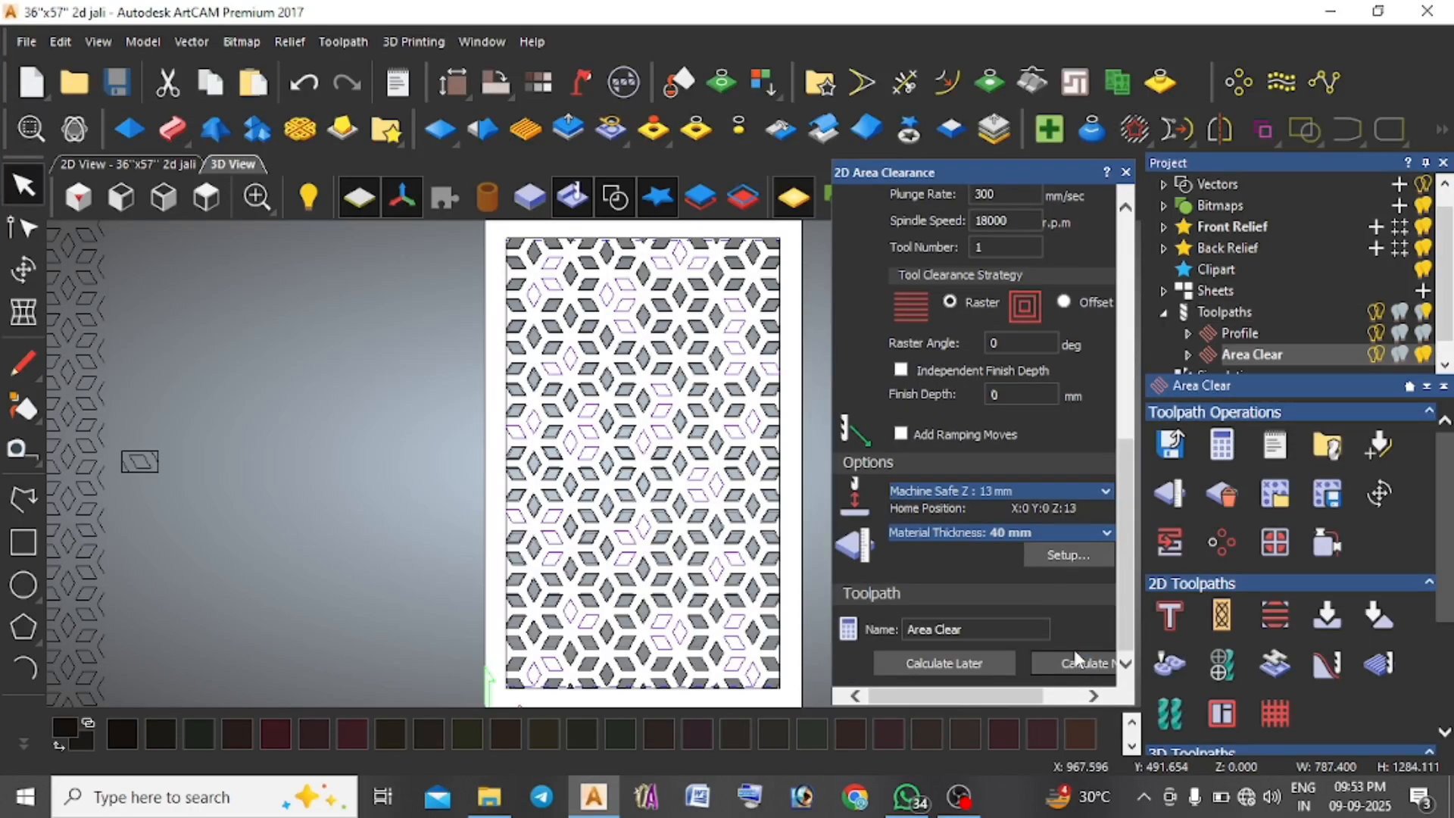
pyautogui.click(1317, 476)
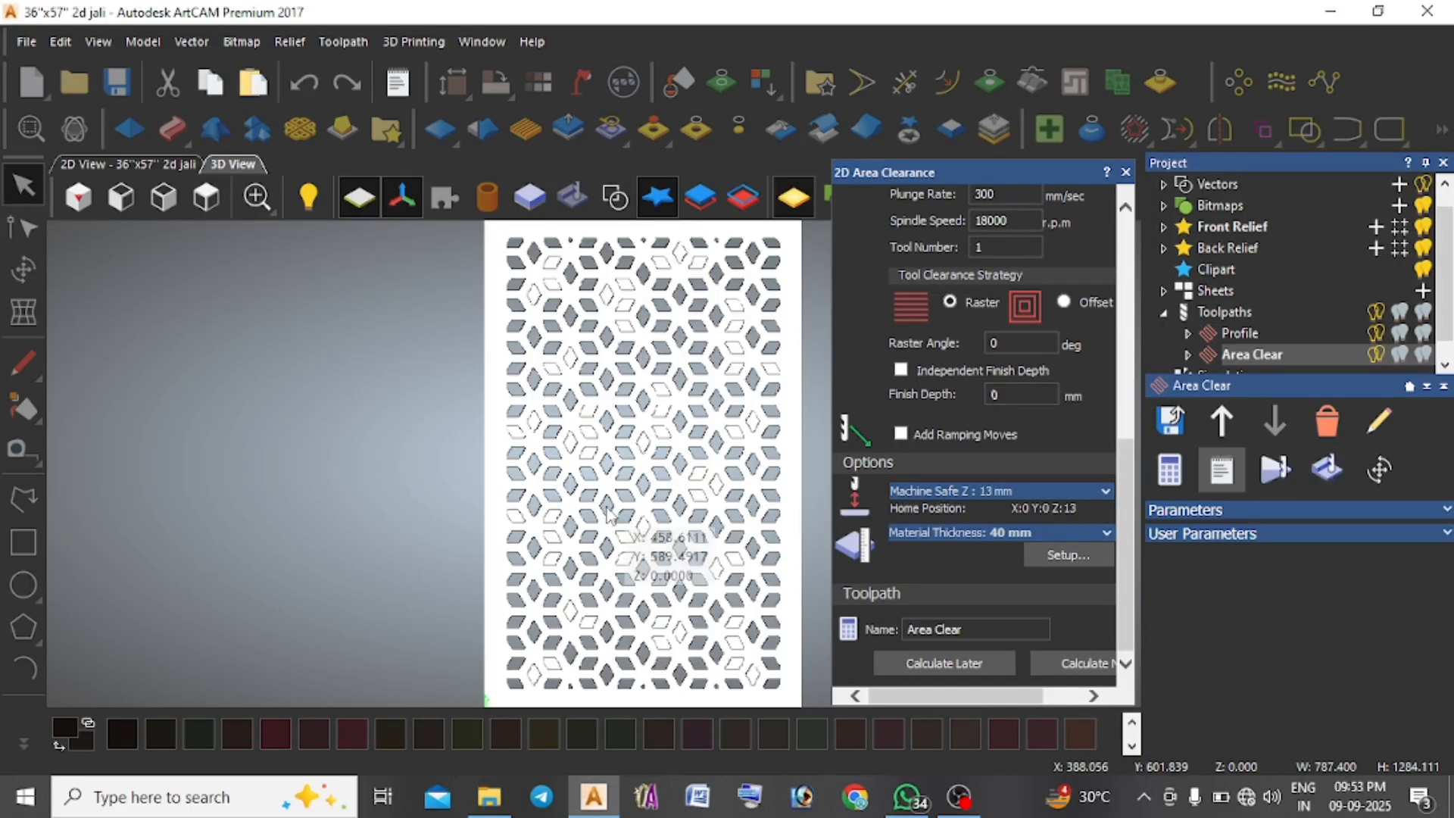
# Examine the simulated jali from several angles, checking the through cuts and the shallow rhombus pockets.
pyautogui.scroll(-2, 720, 565)
pyautogui.moveTo(781, 551); pyautogui.dragTo(808, 387, button='middle')
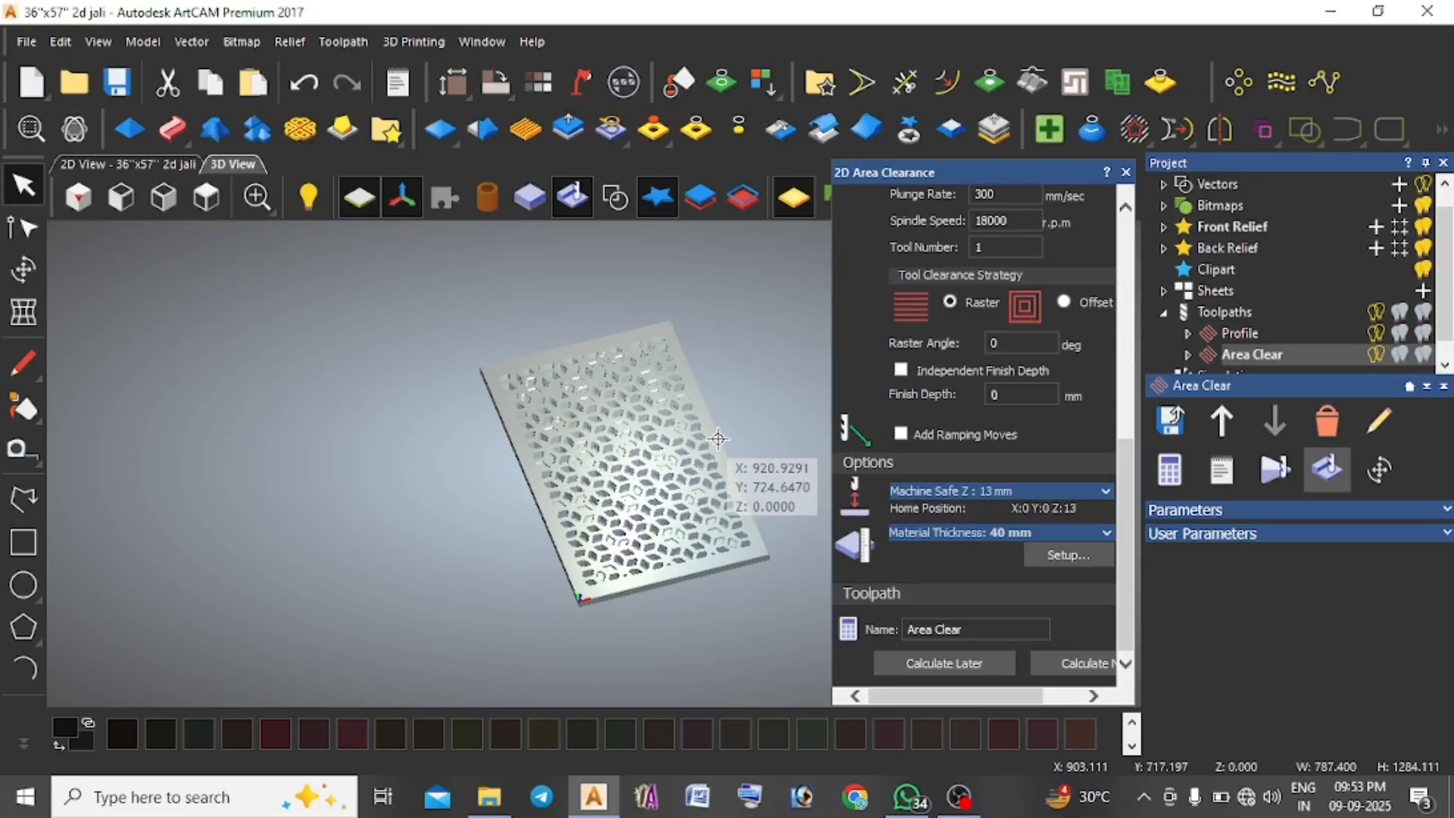
pyautogui.scroll(2, 716, 436)
pyautogui.moveTo(633, 634); pyautogui.dragTo(710, 642, button='middle')
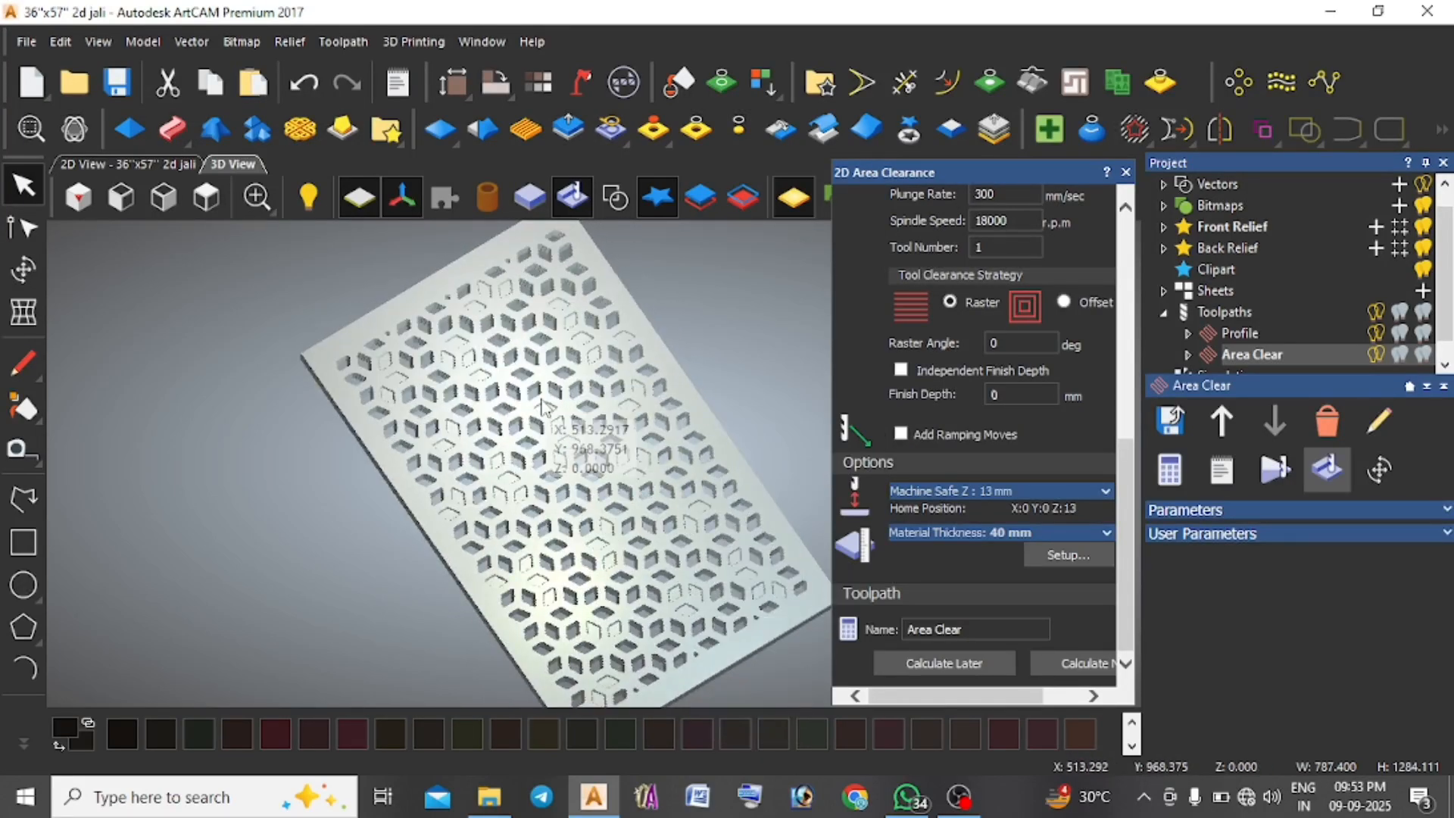
pyautogui.moveTo(598, 425); pyautogui.dragTo(405, 517, button='middle')
pyautogui.moveTo(763, 606); pyautogui.dragTo(805, 535, button='middle')
pyautogui.scroll(-2, 743, 507)
pyautogui.scroll(3, 756, 485)
pyautogui.scroll(-2, 594, 489)
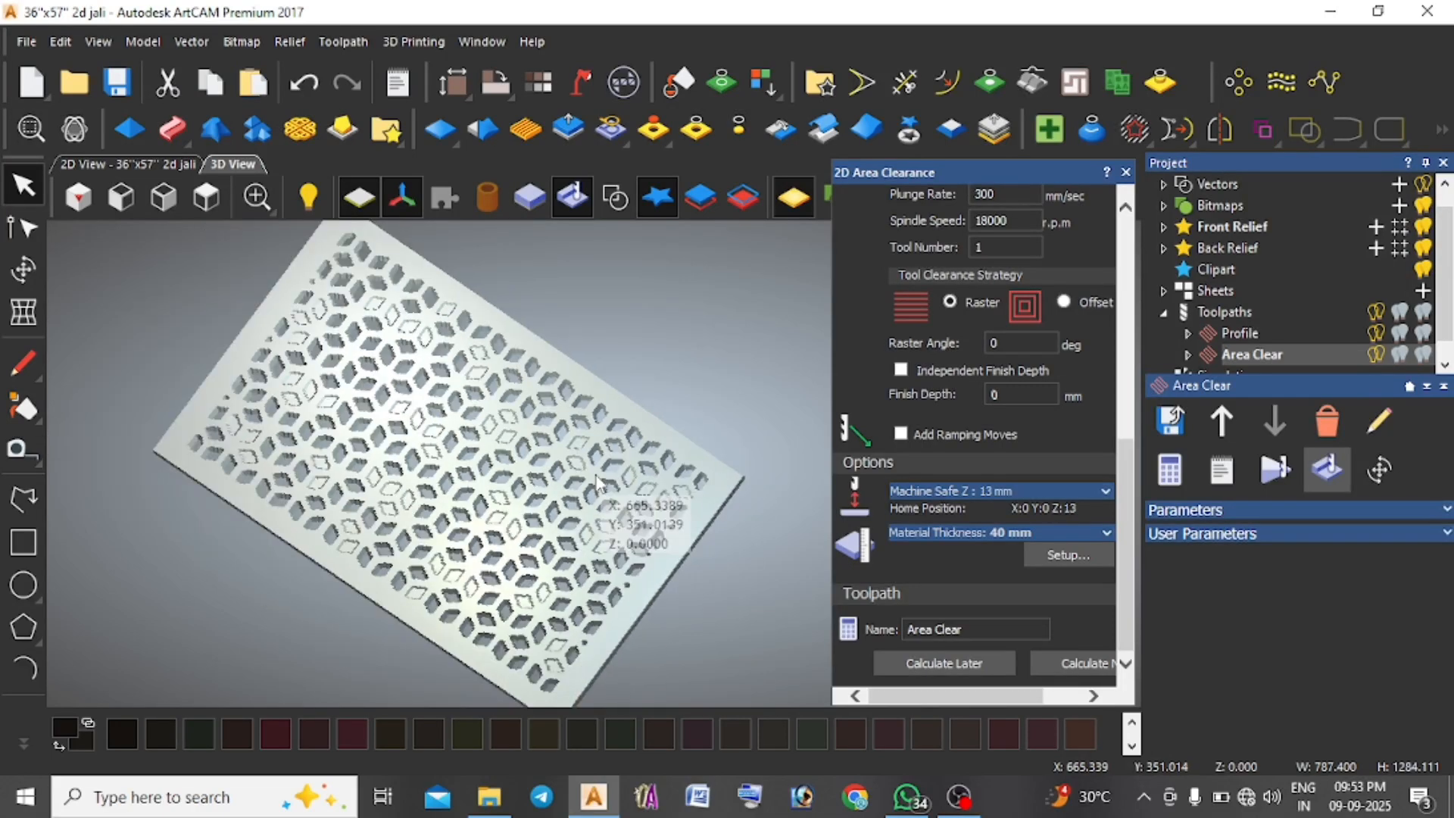
pyautogui.moveTo(576, 473); pyautogui.dragTo(538, 395, button='middle')
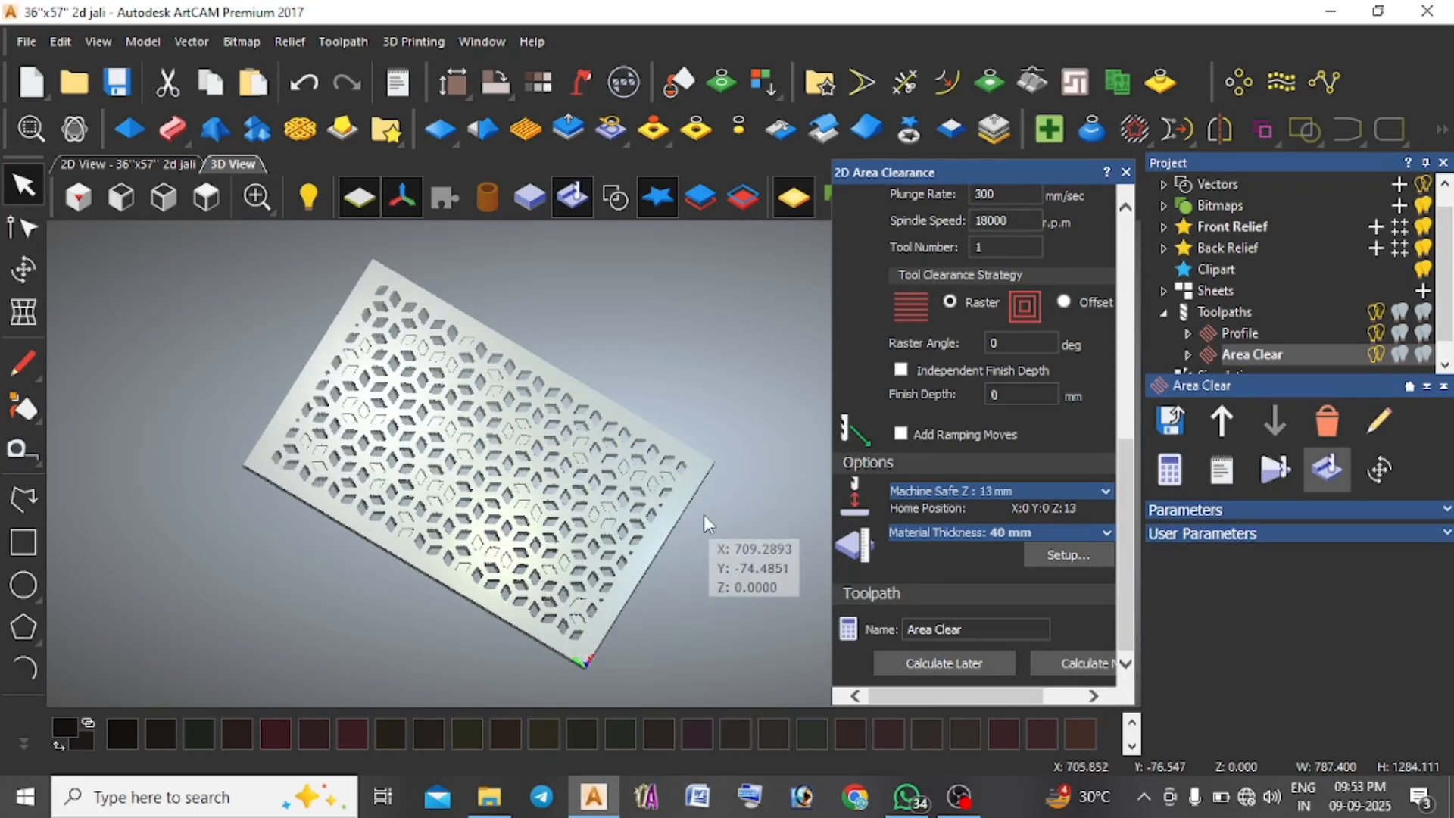
pyautogui.scroll(2, 596, 479)
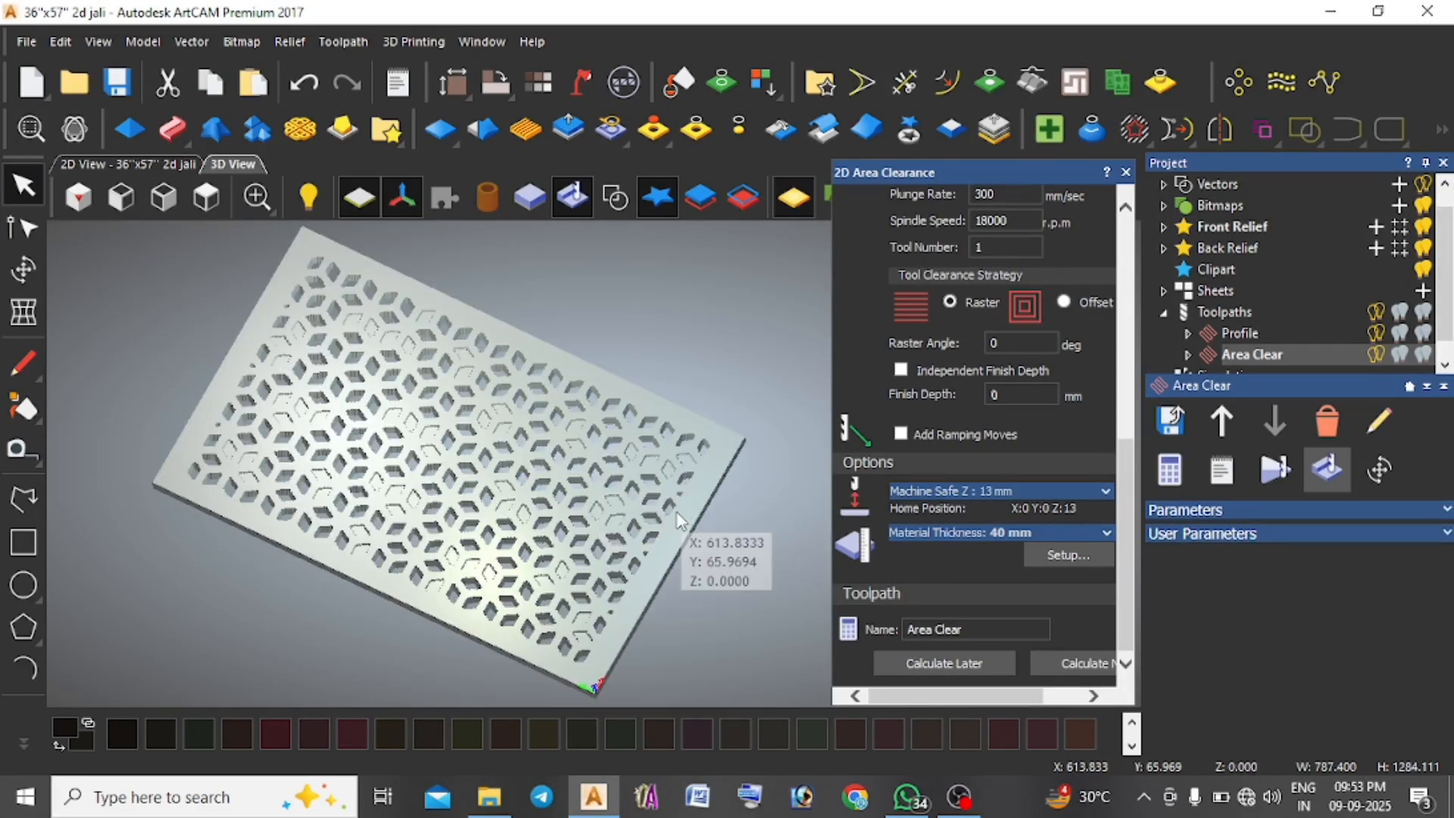